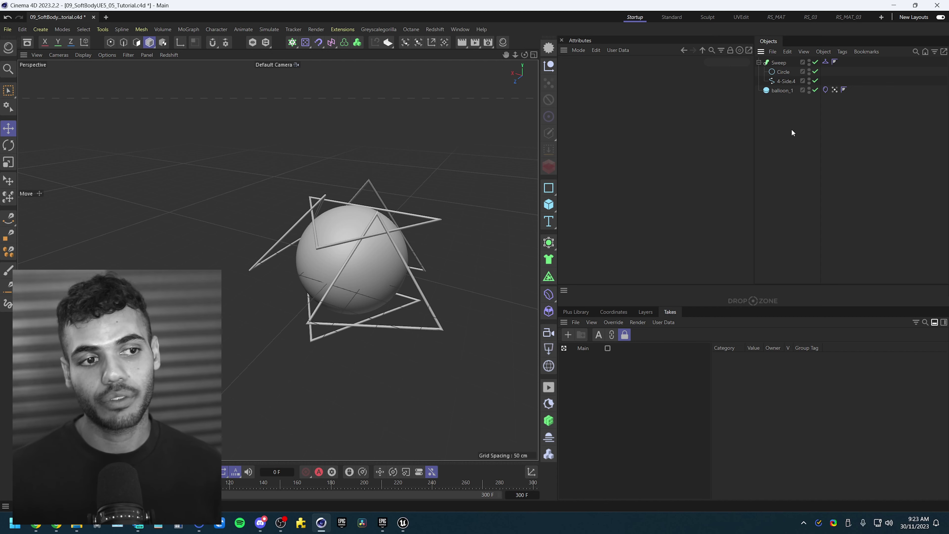
Step: Display the shaded viewport with wireframe lines and examine the mesh of the balloon_1 sphere up close
{"action": "left_click", "coordinate": [781, 93]}
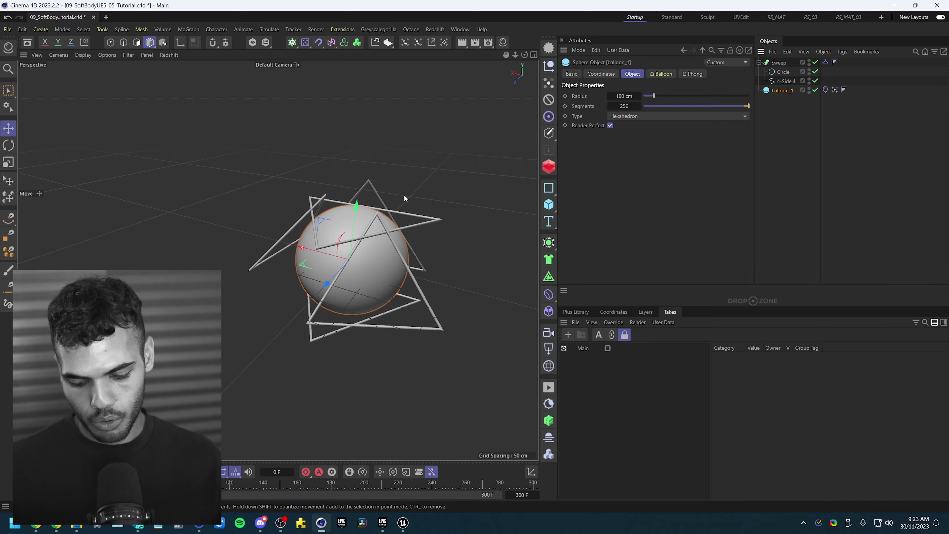
{"action": "key", "text": "n"}
{"action": "key", "text": "b"}
{"action": "scroll", "coordinate": [365, 227], "scroll_direction": "up", "scroll_amount": 6}
{"action": "mouse_move", "coordinate": [416, 330]}
{"action": "left_mouse_down", "text": "alt"}
{"action": "mouse_move", "coordinate": [408, 300]}
{"action": "mouse_move", "coordinate": [410, 342]}
{"action": "left_mouse_up", "text": "alt"}
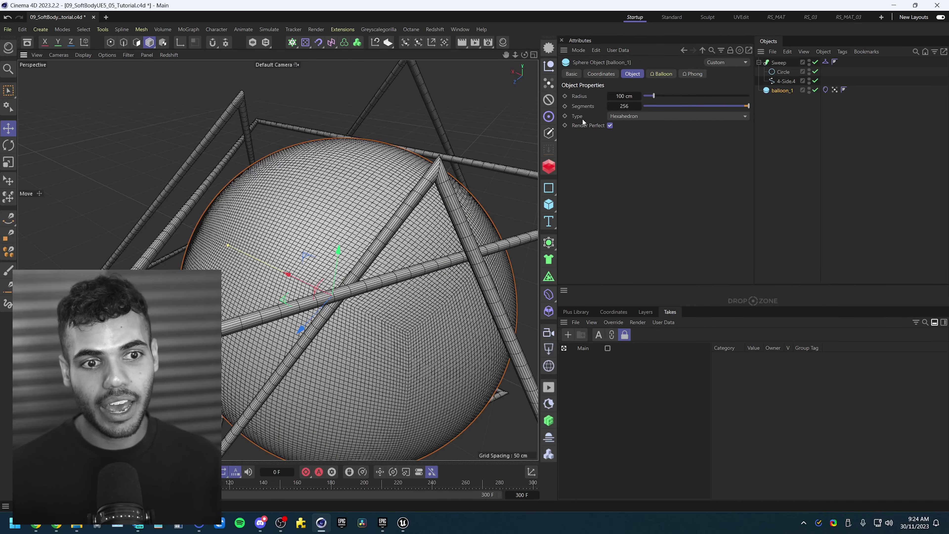
Step: Try the Standard sphere type on balloon_1 and examine the polygons converging at its pole
{"action": "left_click", "coordinate": [623, 118]}
{"action": "left_click", "coordinate": [624, 126]}
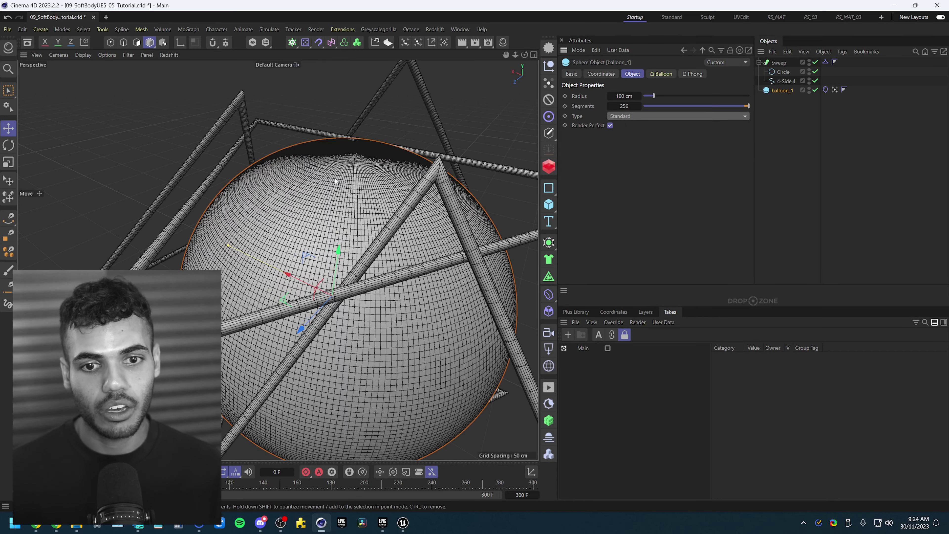
{"action": "left_click_drag", "start_coordinate": [332, 171], "coordinate": [332, 226], "text": "alt"}
{"action": "scroll", "coordinate": [348, 108], "scroll_direction": "up", "scroll_amount": 8}
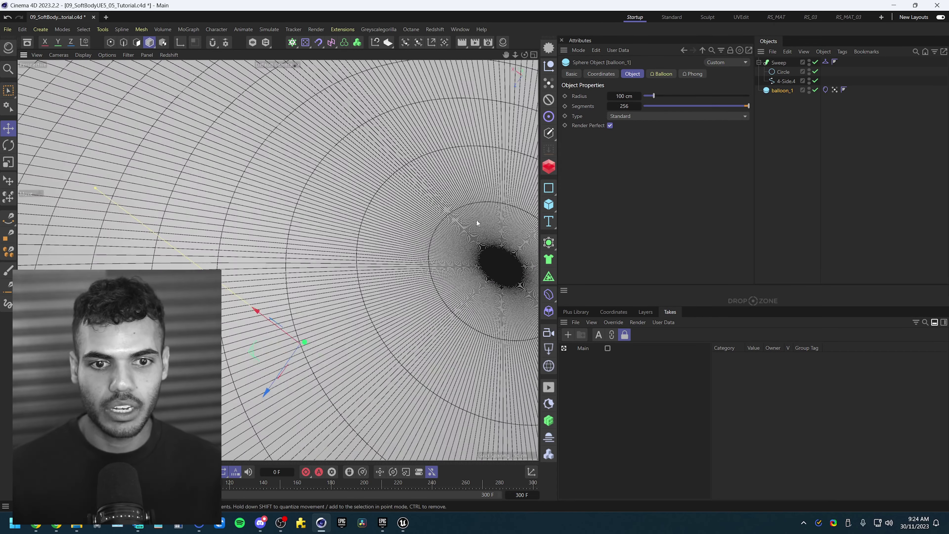
{"action": "left_click_drag", "start_coordinate": [478, 224], "coordinate": [327, 218], "text": "alt"}
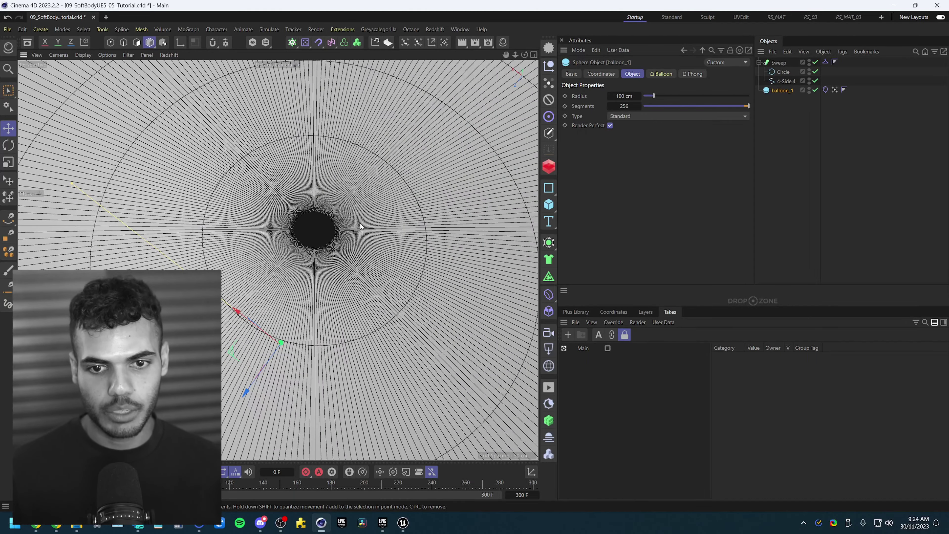
Step: Set the balloon_1 sphere type to Hexahedron and check its evenly distributed mesh
{"action": "left_click", "coordinate": [636, 115]}
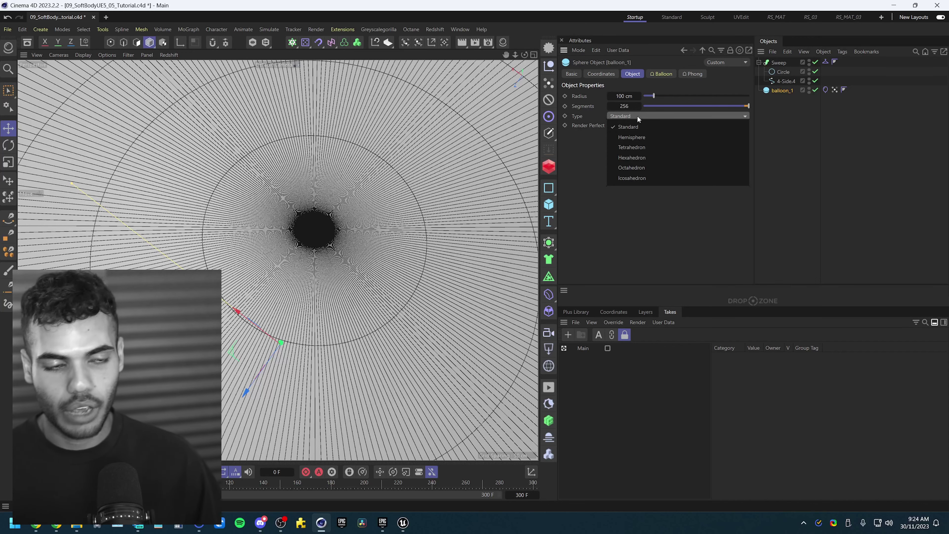
{"action": "left_click", "coordinate": [655, 158]}
{"action": "left_click_drag", "start_coordinate": [353, 307], "coordinate": [331, 235], "text": "alt"}
{"action": "right_click_drag", "start_coordinate": [356, 261], "coordinate": [221, 285], "text": "alt"}
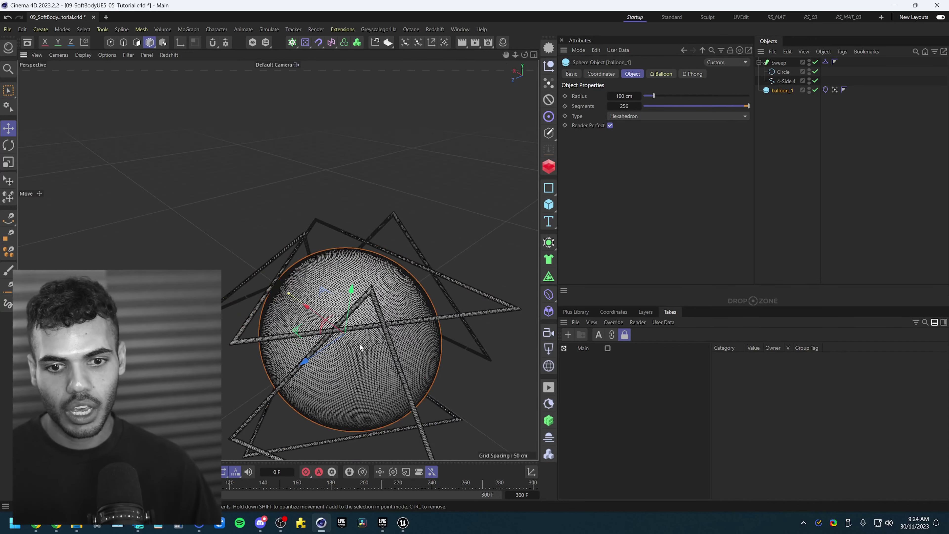
{"action": "right_click_drag", "start_coordinate": [361, 346], "coordinate": [402, 362], "text": "alt"}
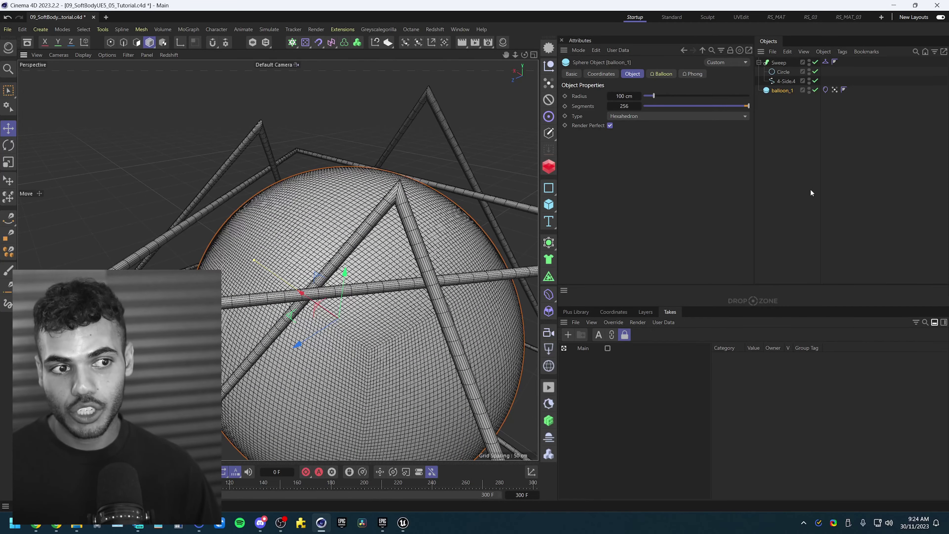
{"action": "left_click", "coordinate": [819, 116]}
{"action": "left_click", "coordinate": [789, 90]}
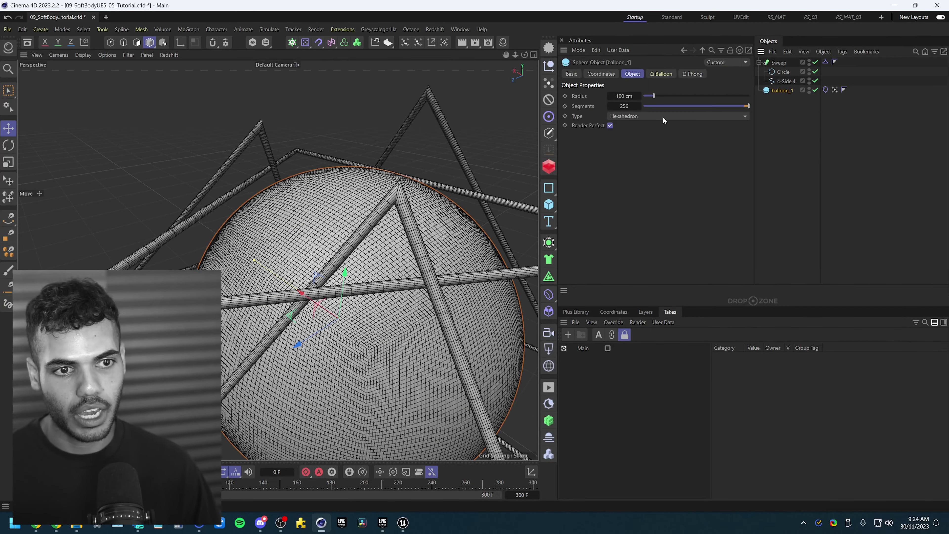
{"action": "left_click", "coordinate": [842, 135]}
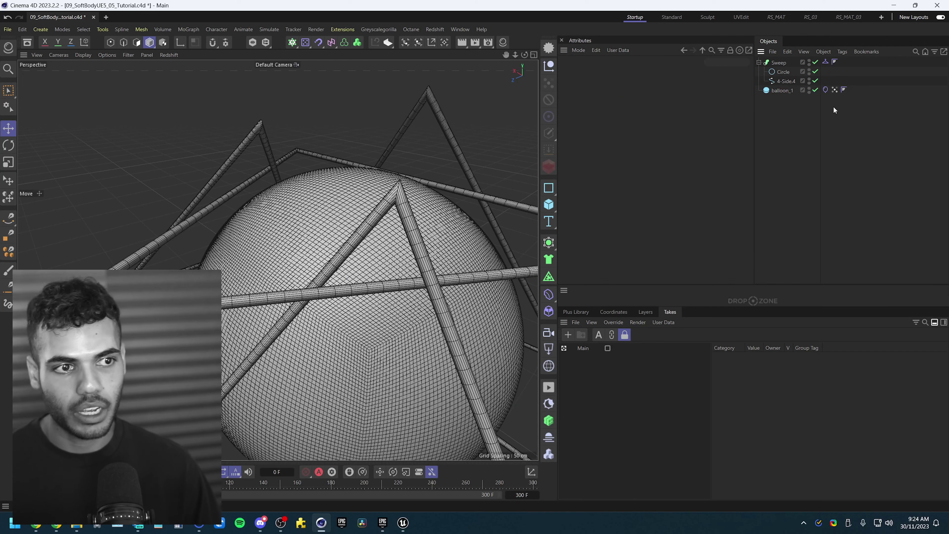
Step: Temporarily disable the Sweep to examine its 4-Side.4 path spline around the sphere, and enable the Sweep again
{"action": "left_click", "coordinate": [815, 62]}
{"action": "left_click", "coordinate": [786, 81]}
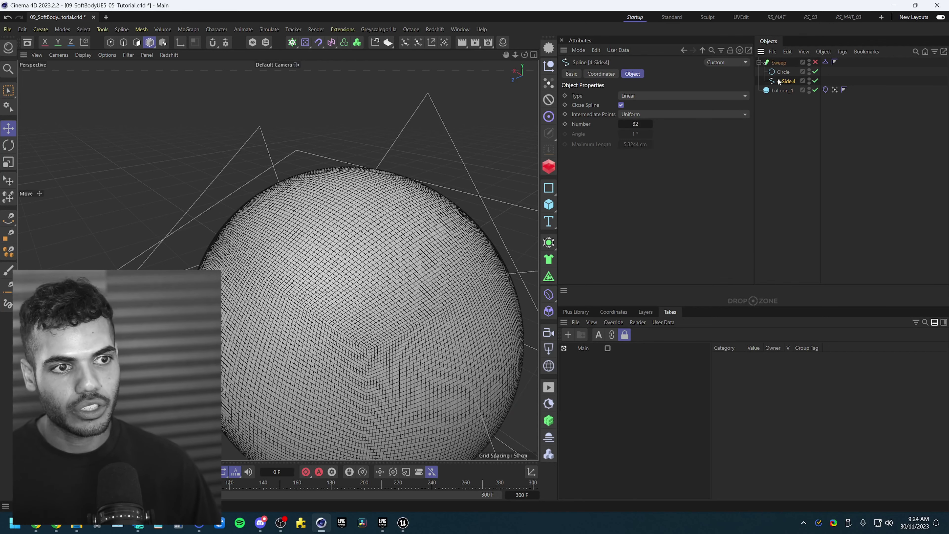
{"action": "scroll", "coordinate": [268, 237], "scroll_direction": "down", "scroll_amount": 5}
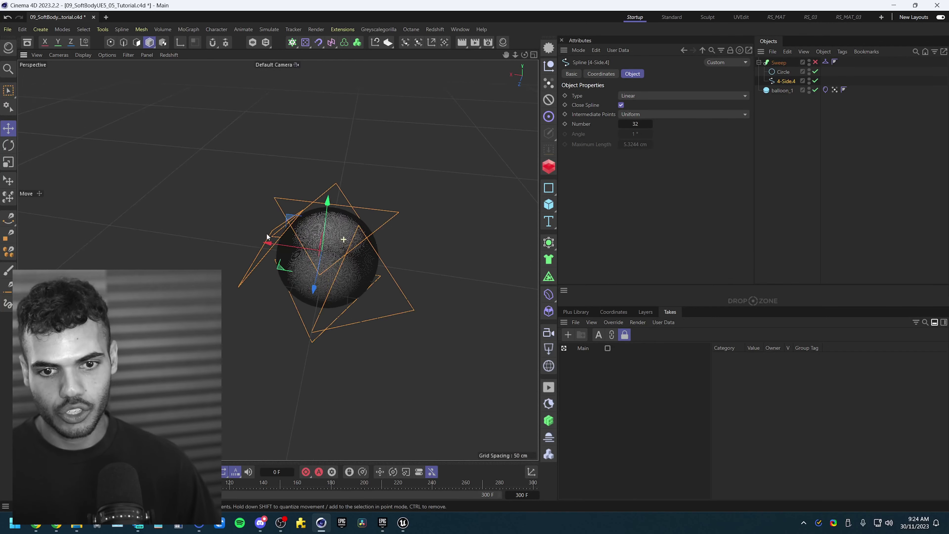
{"action": "left_click_drag", "start_coordinate": [268, 237], "coordinate": [285, 200], "text": "alt"}
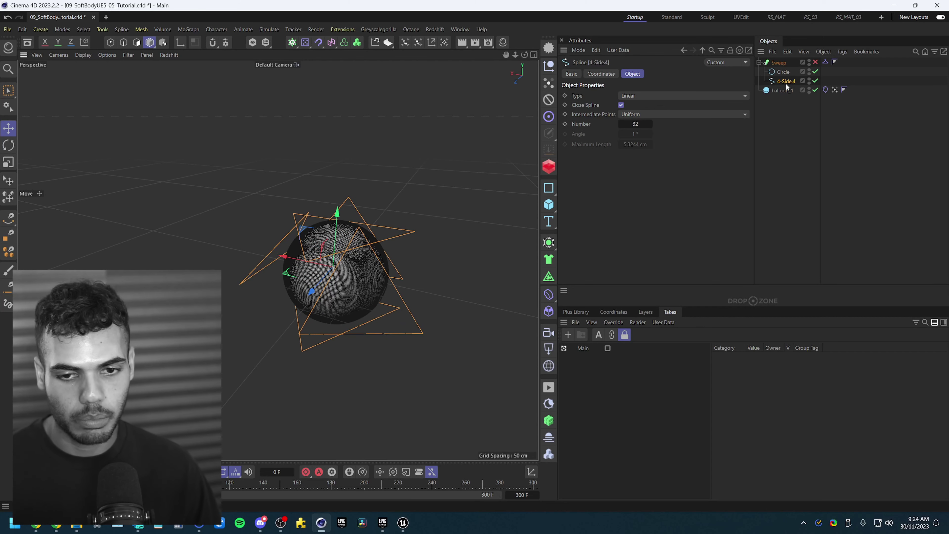
{"action": "left_click", "coordinate": [815, 62]}
Step: Look up the Collider option among the simulation tags available for the Sweep, without adding another tag
{"action": "left_click", "coordinate": [779, 63]}
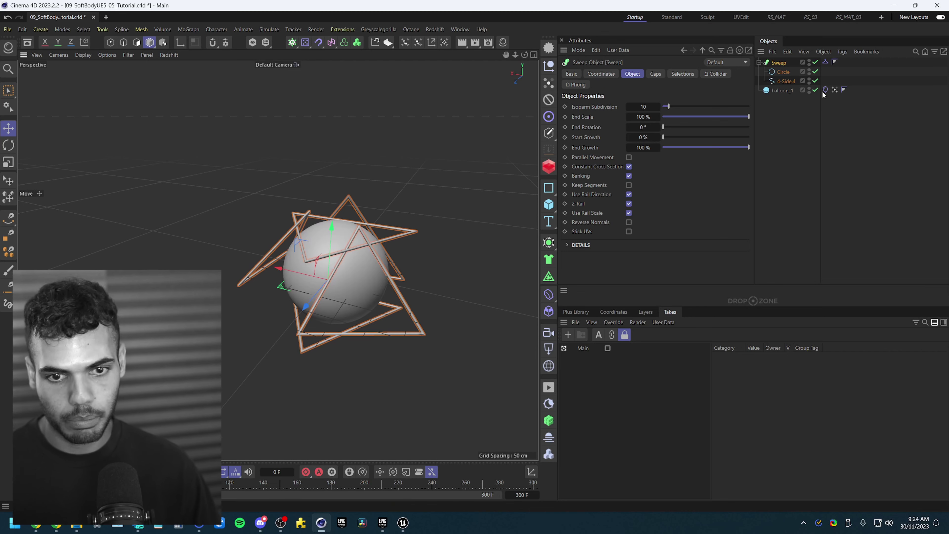
{"action": "right_click", "coordinate": [791, 62]}
{"action": "left_click", "coordinate": [780, 66]}
{"action": "right_click", "coordinate": [781, 66]}
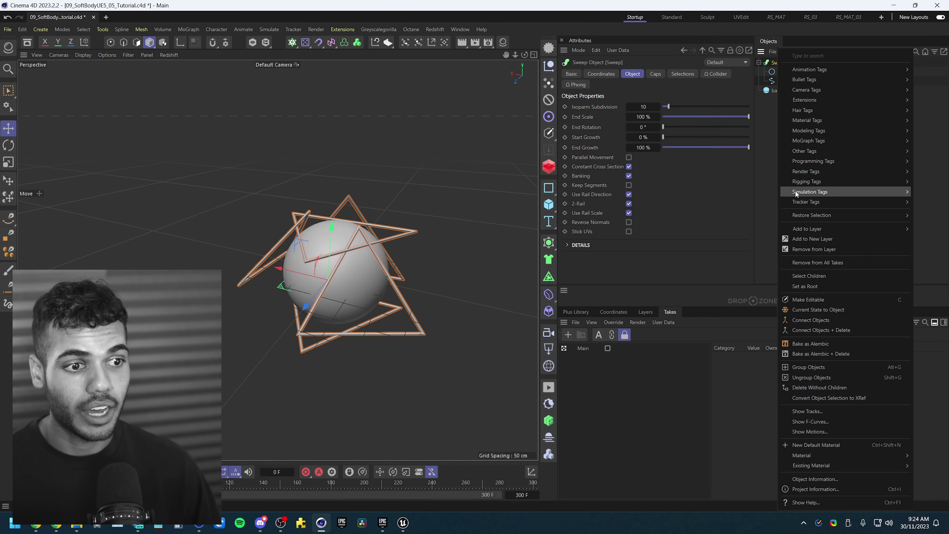
{"action": "mouse_move", "coordinate": [809, 191]}
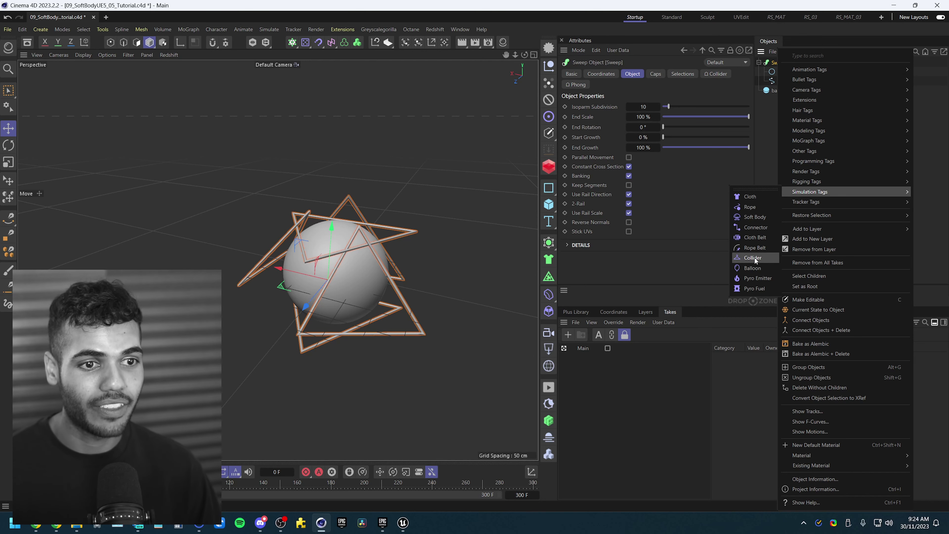
{"action": "left_click", "coordinate": [759, 166]}
Step: Review the balloon and surface settings of the Balloon simulation tag on balloon_1
{"action": "left_click", "coordinate": [825, 91]}
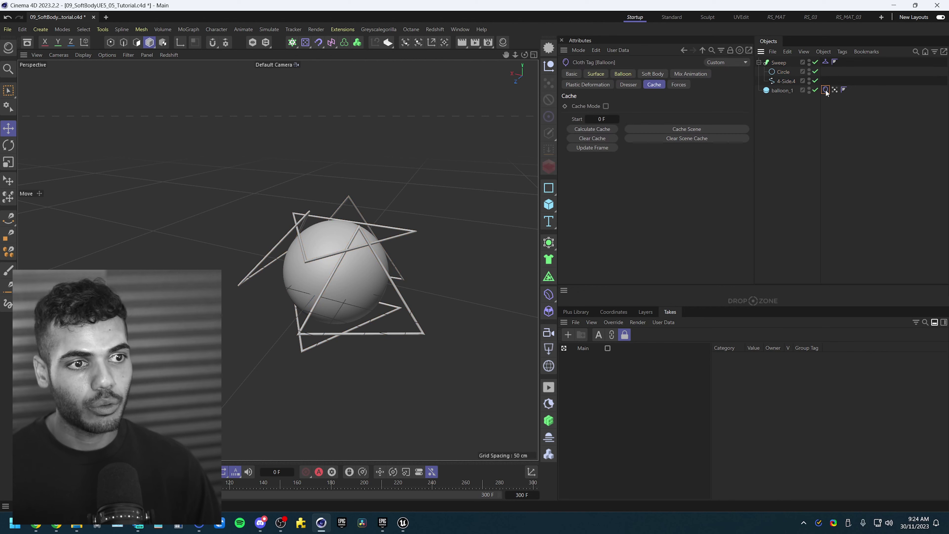
{"action": "left_click", "coordinate": [623, 74]}
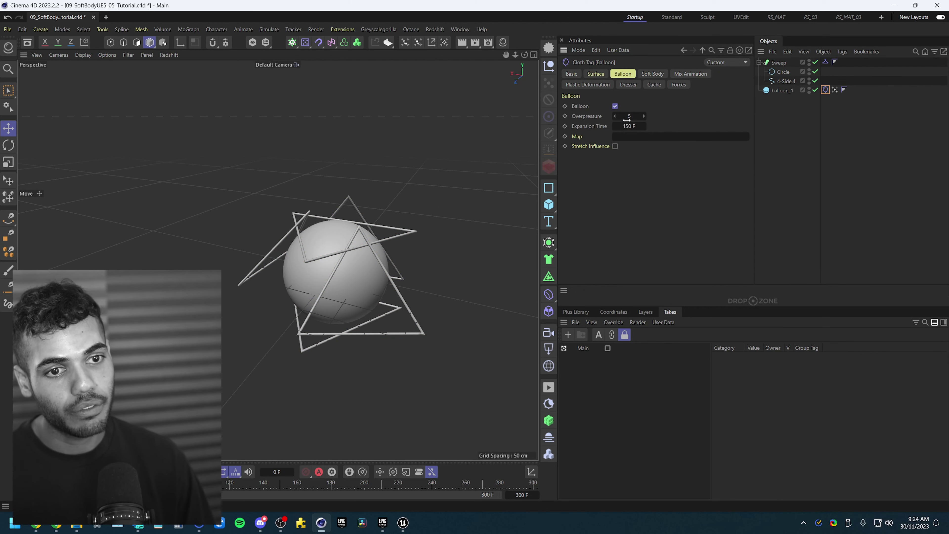
{"action": "left_click", "coordinate": [594, 73]}
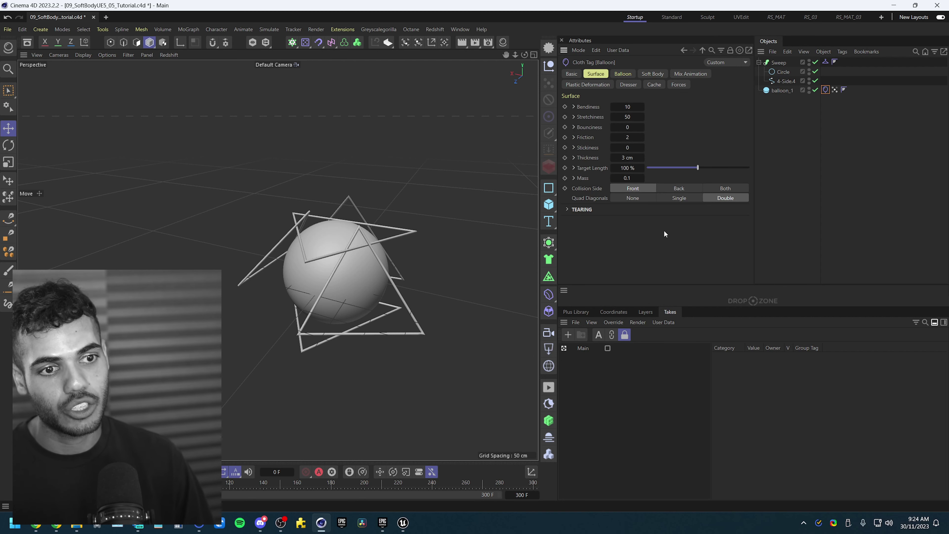
{"action": "left_click", "coordinate": [815, 139]}
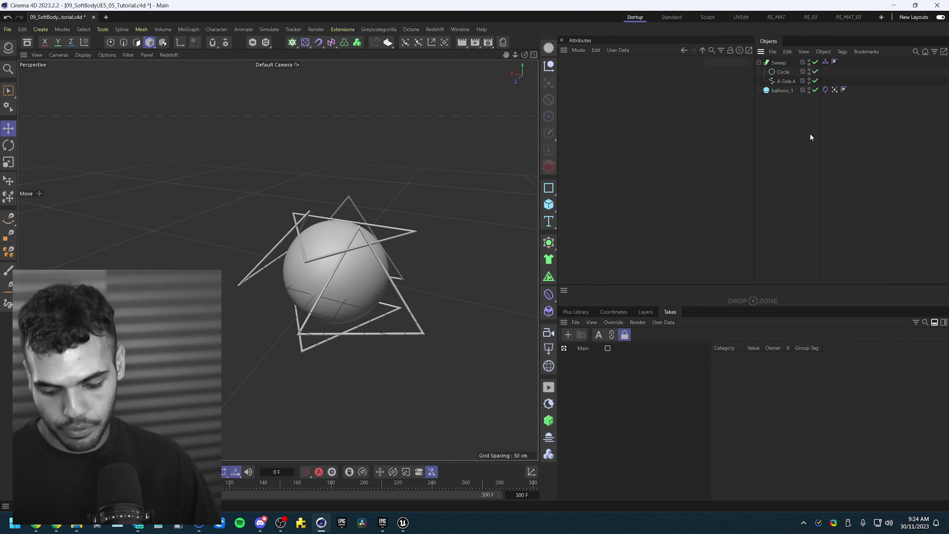
Step: Review the project's simulation settings, covering both the Scene and Simulation sections
{"action": "left_click", "coordinate": [576, 108]}
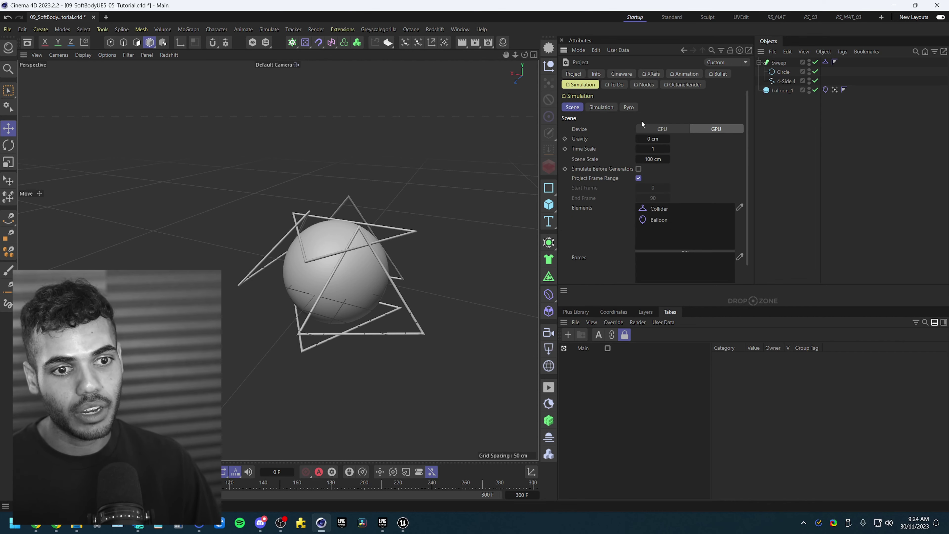
{"action": "left_click", "coordinate": [611, 108]}
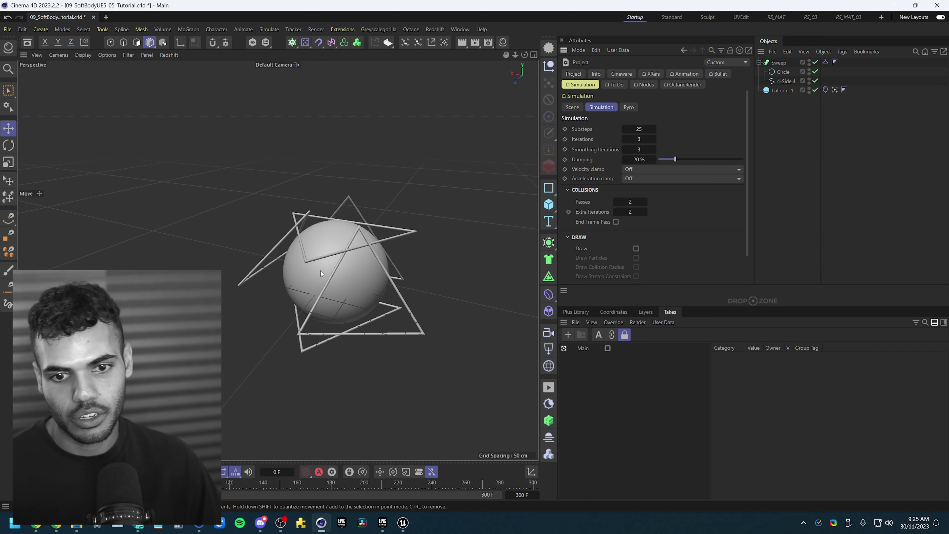
{"action": "left_click", "coordinate": [323, 295]}
{"action": "left_click", "coordinate": [413, 218]}
{"action": "left_click_drag", "start_coordinate": [414, 218], "coordinate": [404, 261], "text": "alt"}
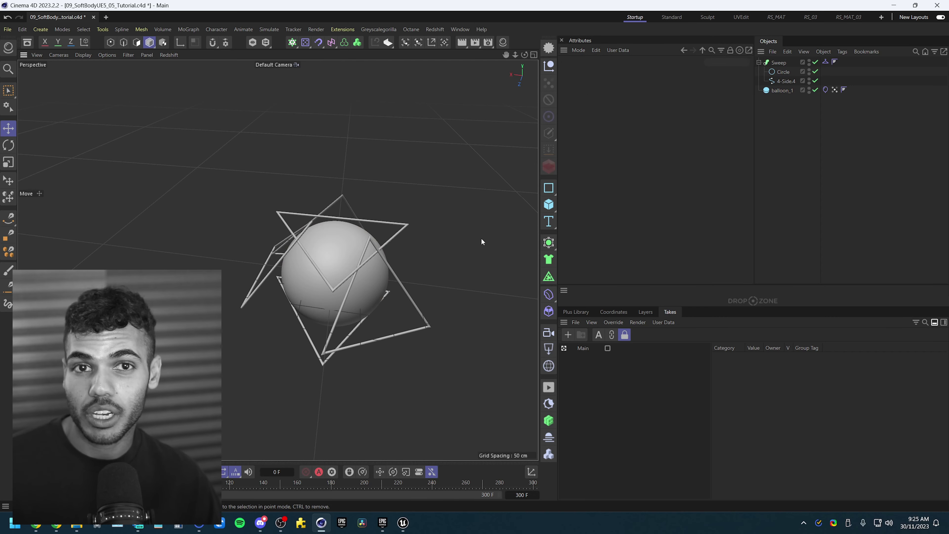
{"action": "key", "text": "ctrl+d"}
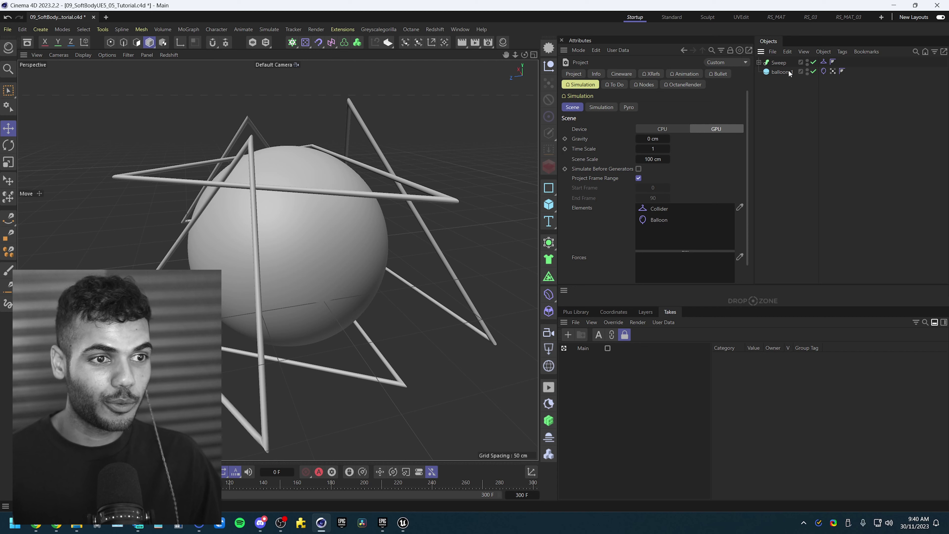
Step: Convert the balloon_1 sphere into an editable polygon object
{"action": "left_click", "coordinate": [773, 74]}
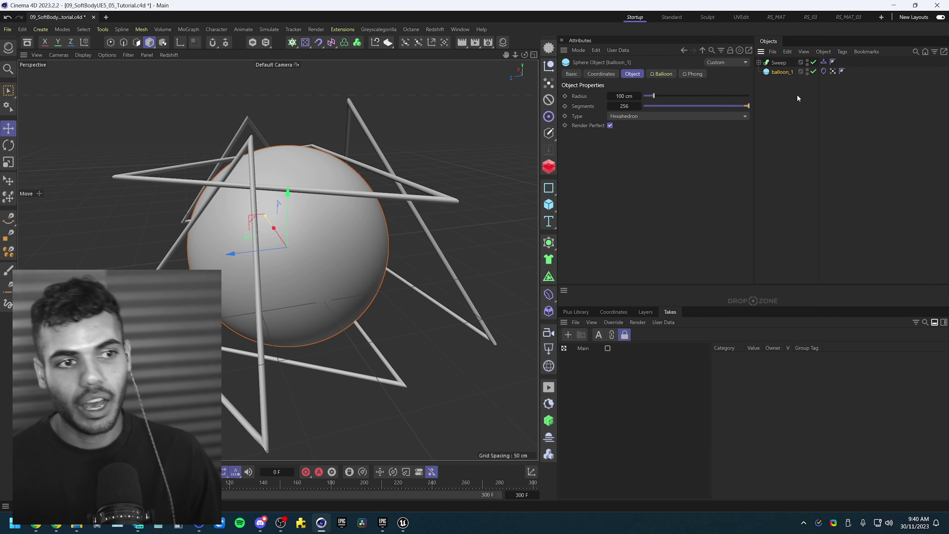
{"action": "left_click", "coordinate": [790, 80]}
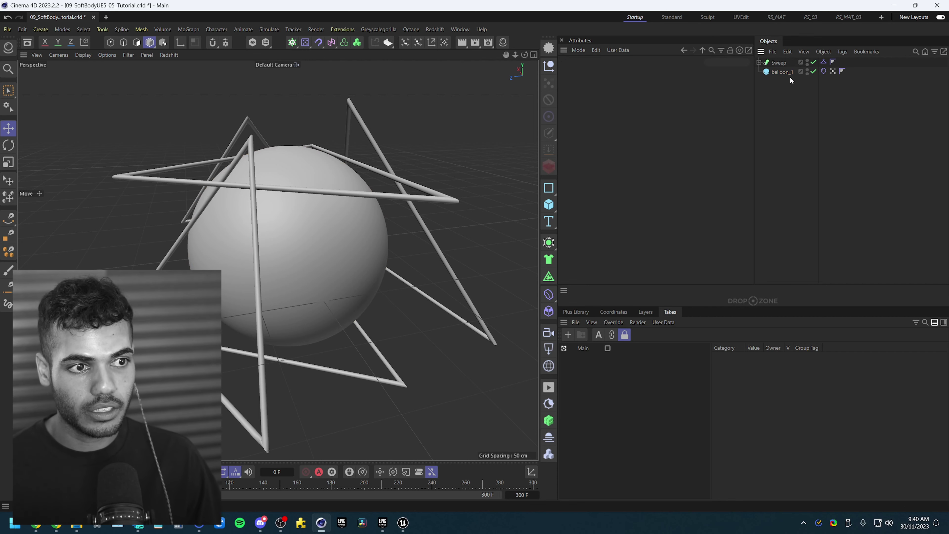
{"action": "left_click", "coordinate": [781, 72]}
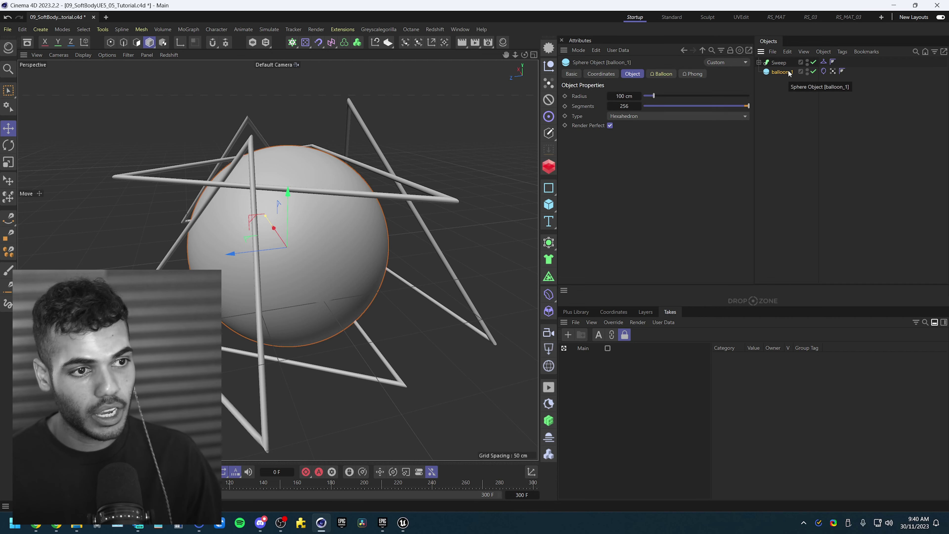
{"action": "key", "text": "c"}
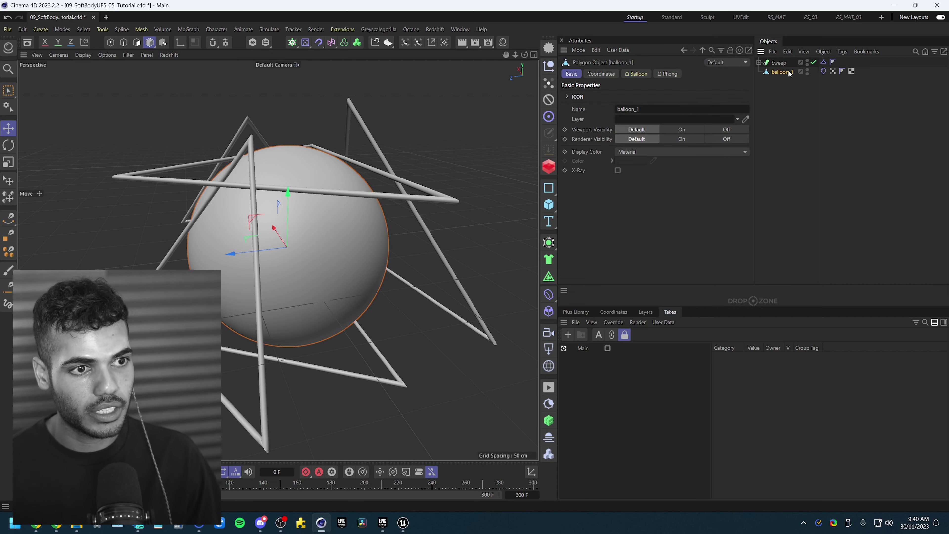
Step: Inspect balloon_1's UVW tag and its UVs in the UVEdit layout, and return to the Startup layout
{"action": "left_click", "coordinate": [852, 72]}
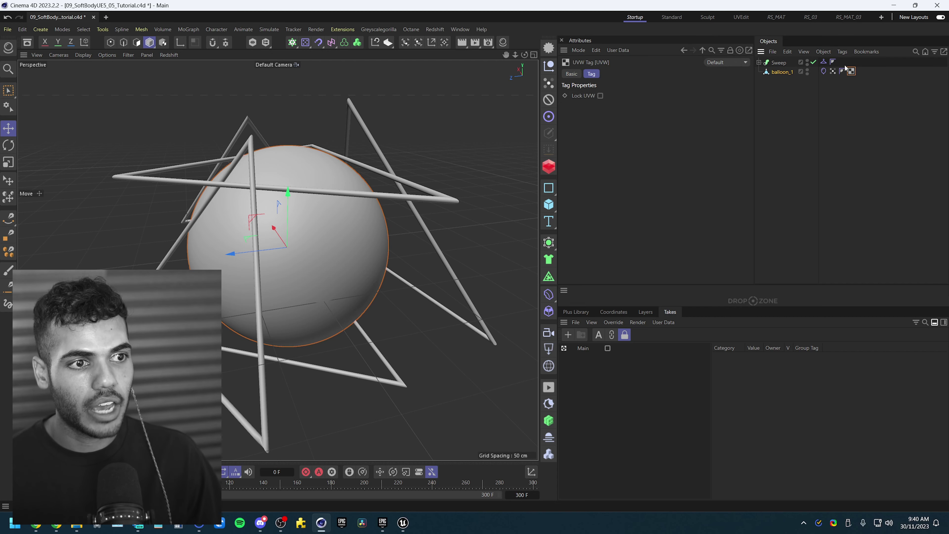
{"action": "left_click", "coordinate": [741, 17]}
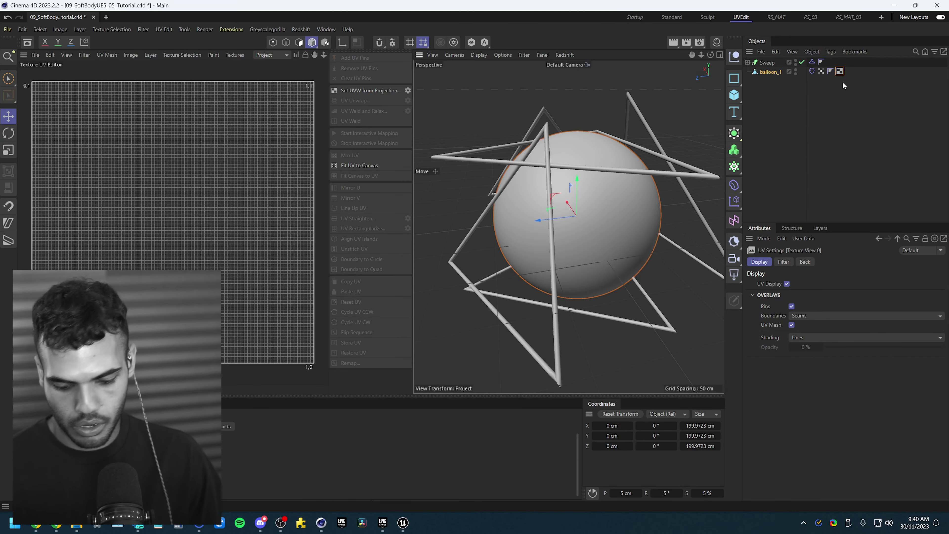
{"action": "left_click", "coordinate": [634, 17]}
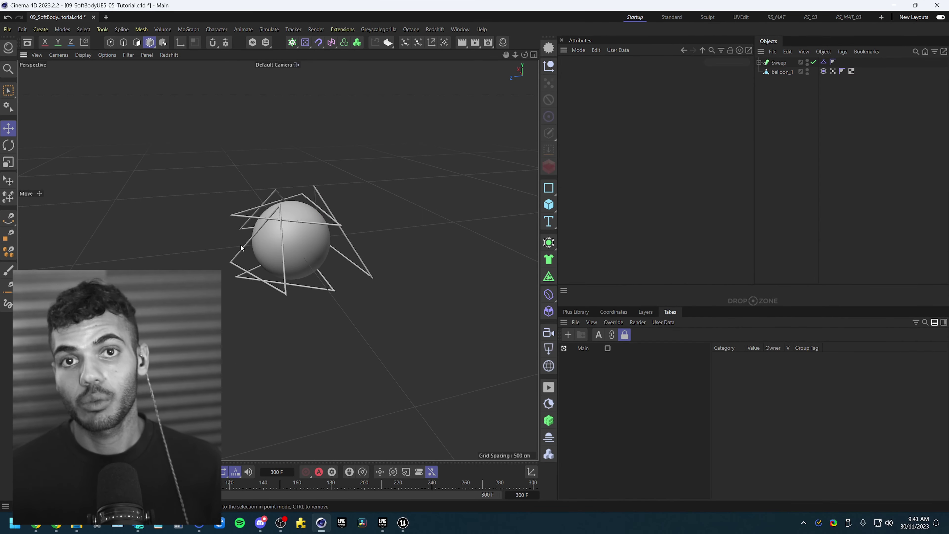
Step: Play back the balloon simulation on the timeline and check the balloon_1 object
{"action": "left_click", "coordinate": [166, 472]}
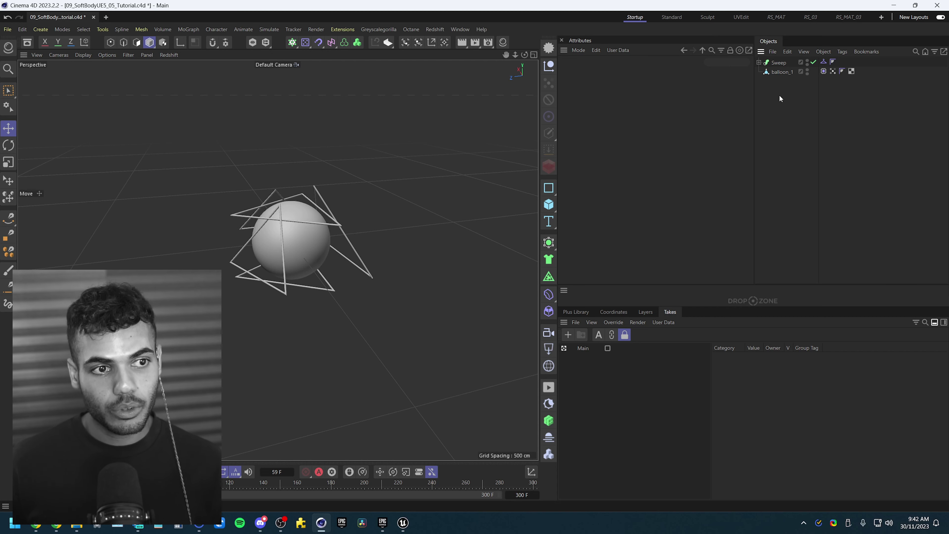
{"action": "left_click", "coordinate": [786, 71]}
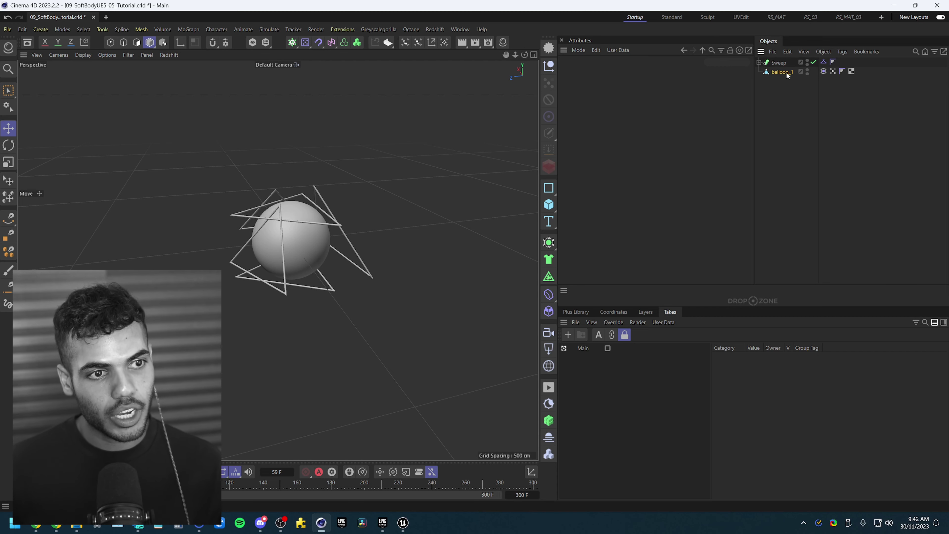
{"action": "left_click", "coordinate": [790, 90]}
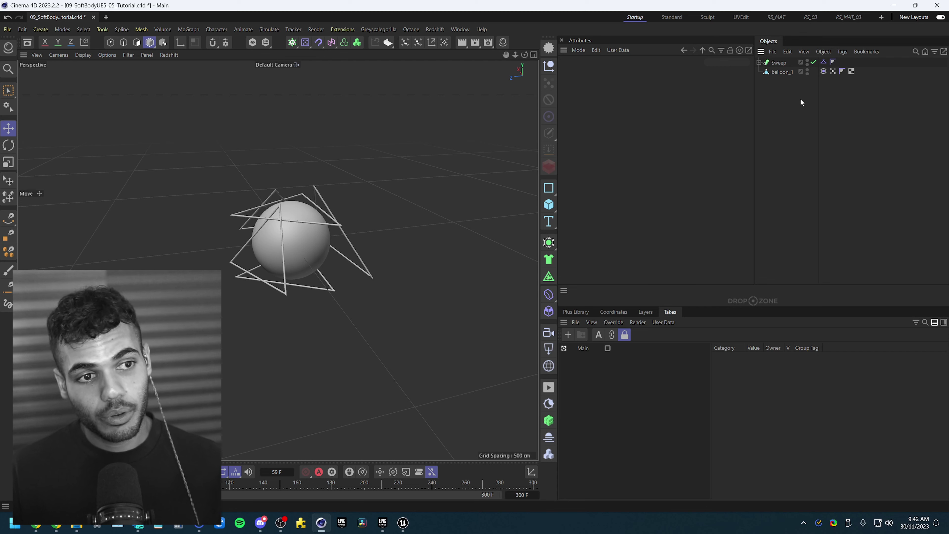
Step: Start an Alembic export of only the balloon_1 object, accepting the export settings for frames 0 to 300
{"action": "left_click", "coordinate": [778, 71]}
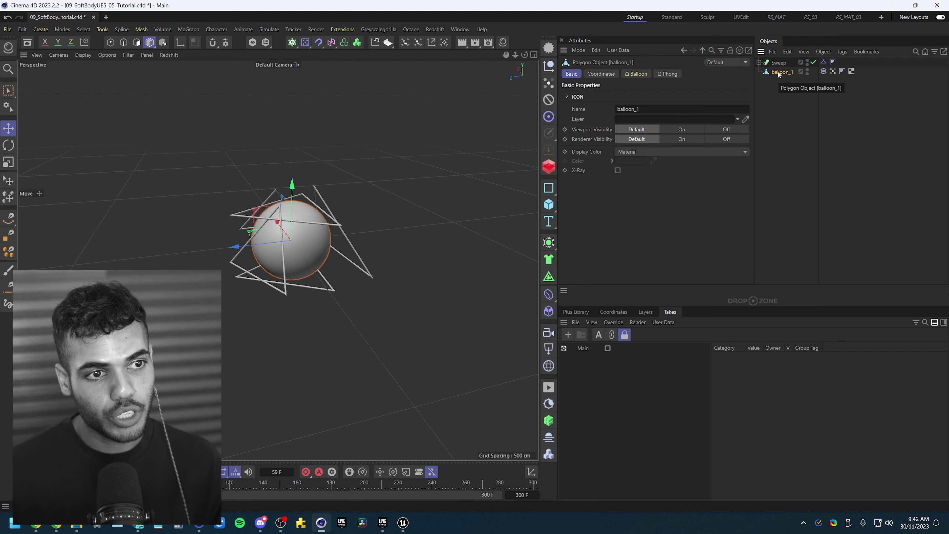
{"action": "left_click", "coordinate": [773, 53]}
{"action": "mouse_move", "coordinate": [792, 111]}
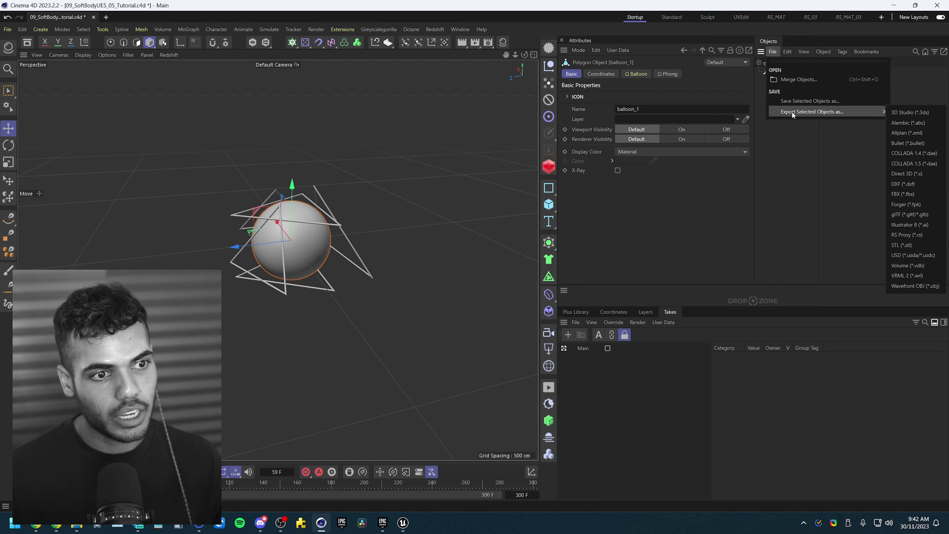
{"action": "left_click", "coordinate": [909, 123]}
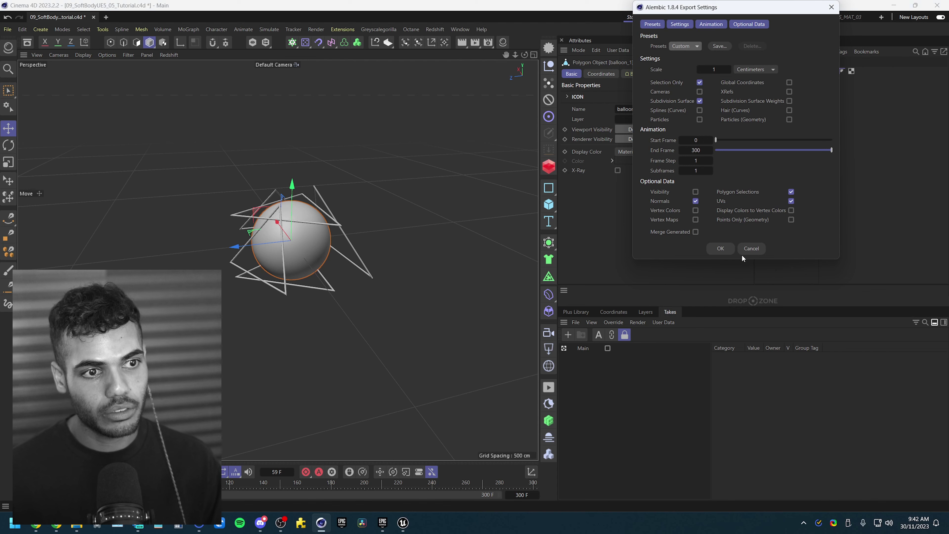
{"action": "left_click", "coordinate": [725, 247]}
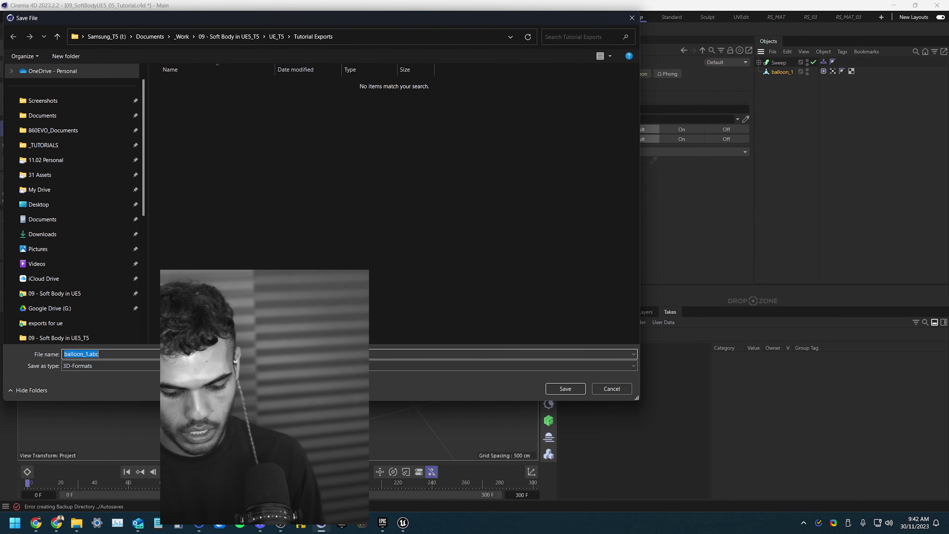
Step: Save the export as ABC_Balloon_BaseMesh in the Tutorial Exports folder and check the exported file in File Explorer
{"action": "type", "text": "Baloon"}
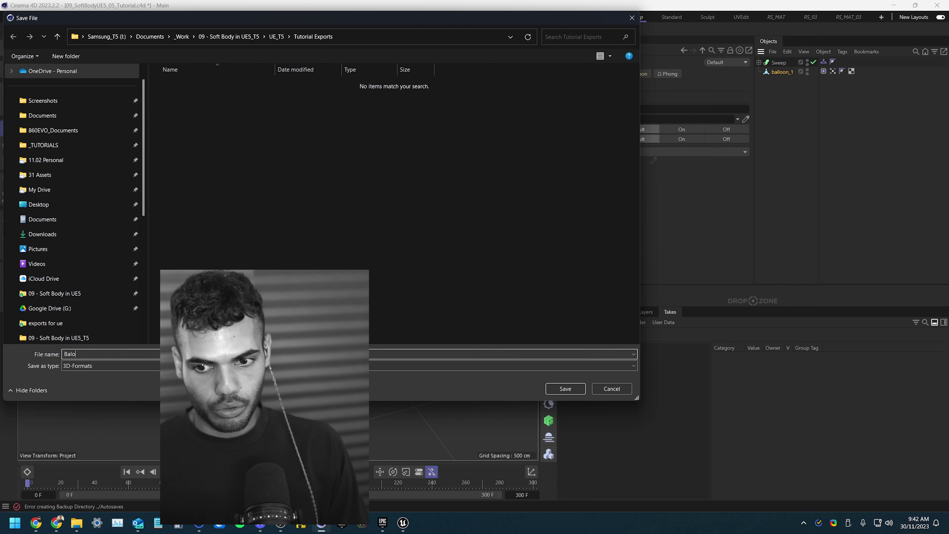
{"action": "key", "text": "BackSpace"}
{"action": "key", "text": "BackSpace"}
{"action": "key", "text": "BackSpace"}
{"action": "type", "text": "loon"}
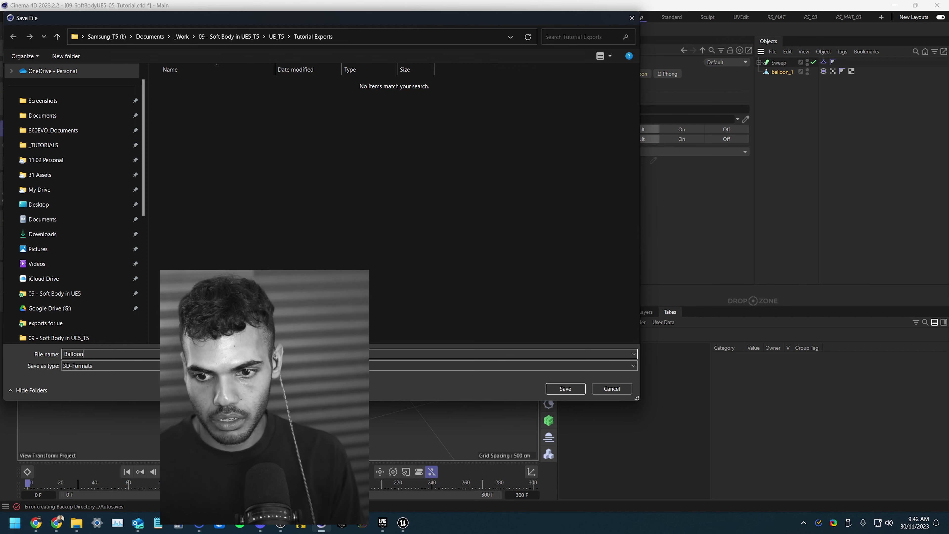
{"action": "type", "text": "_BaseMesh"}
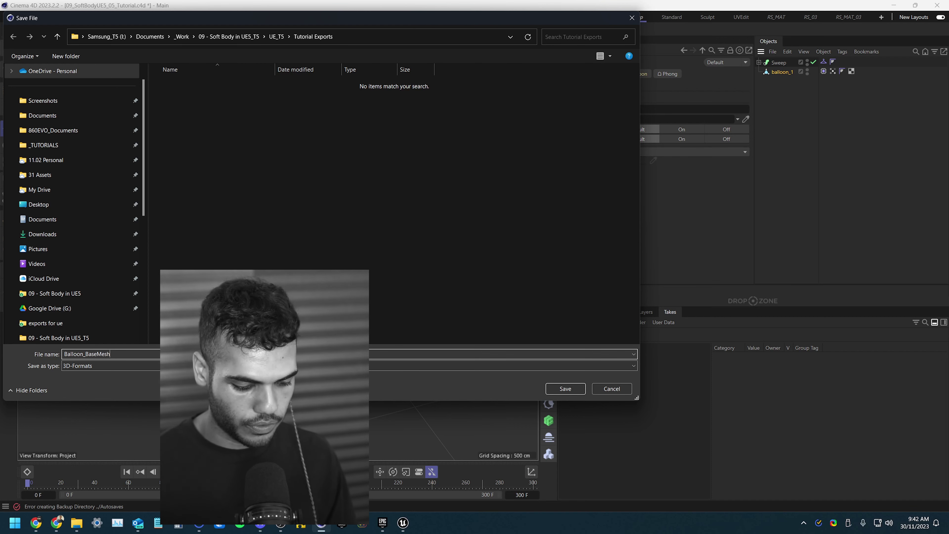
{"action": "key", "text": "Home"}
{"action": "type", "text": "ABC_"}
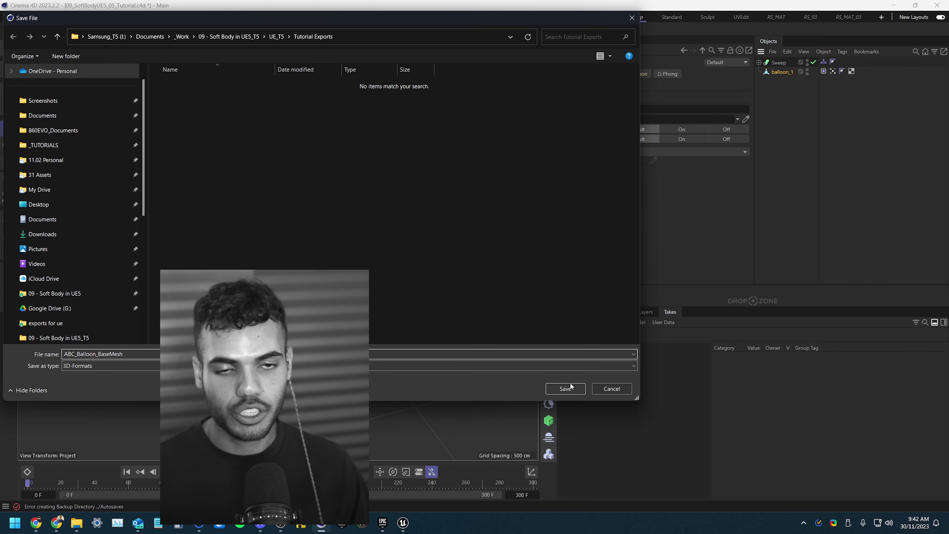
{"action": "left_click", "coordinate": [565, 388]}
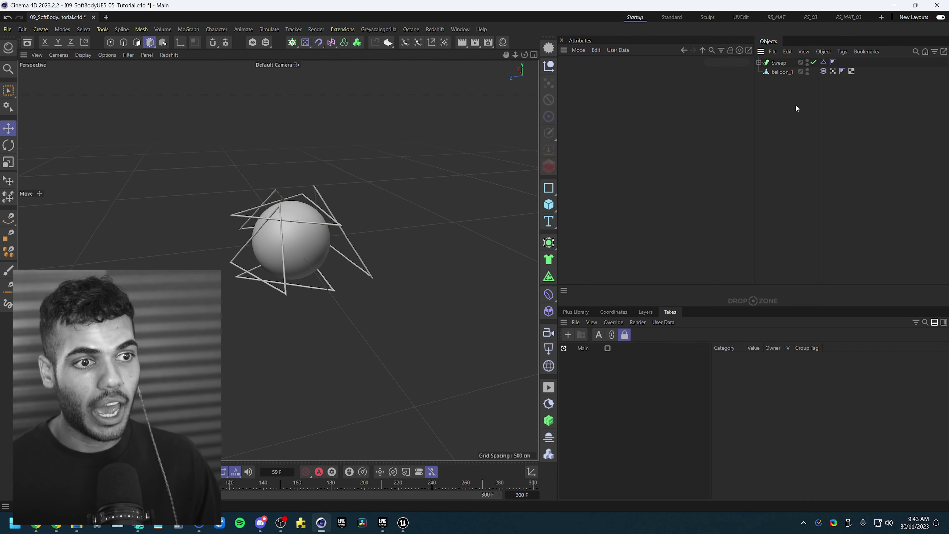
{"action": "left_click", "coordinate": [76, 523]}
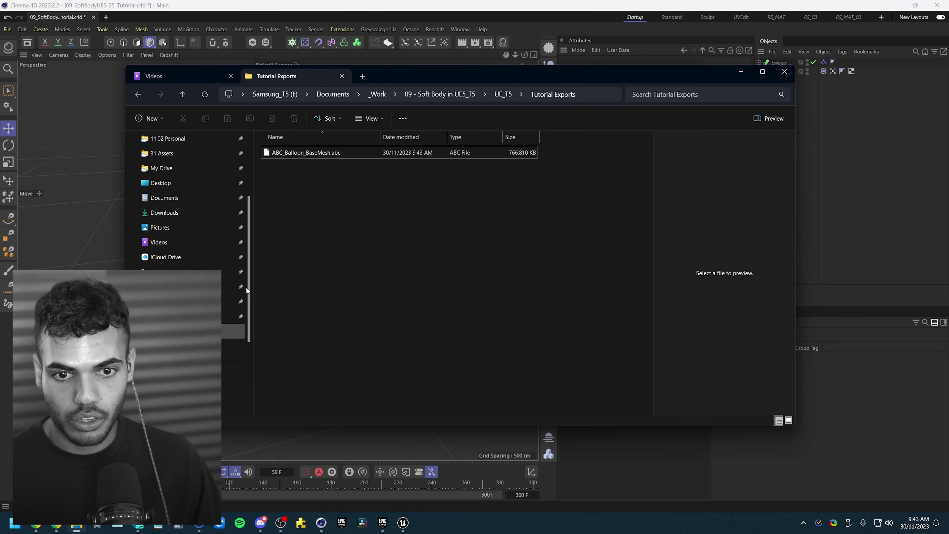
{"action": "left_click", "coordinate": [849, 145]}
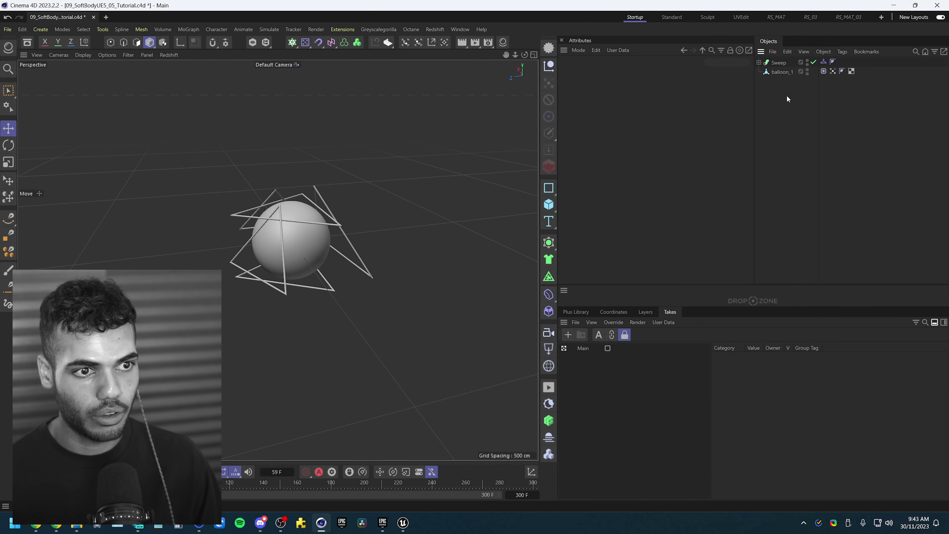
Step: Add a Subdivision Surface generator as the parent of balloon_1
{"action": "left_click", "coordinate": [784, 72]}
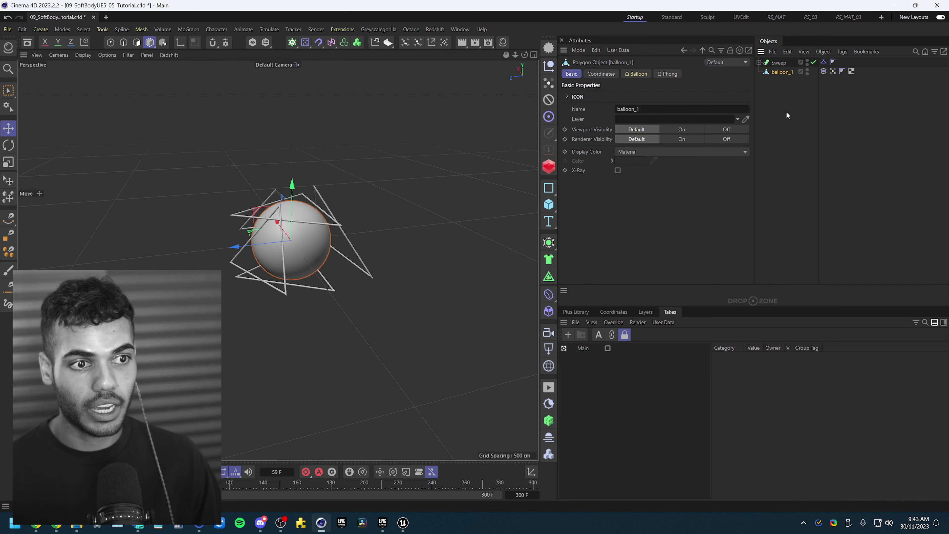
{"action": "key", "text": "shift+c"}
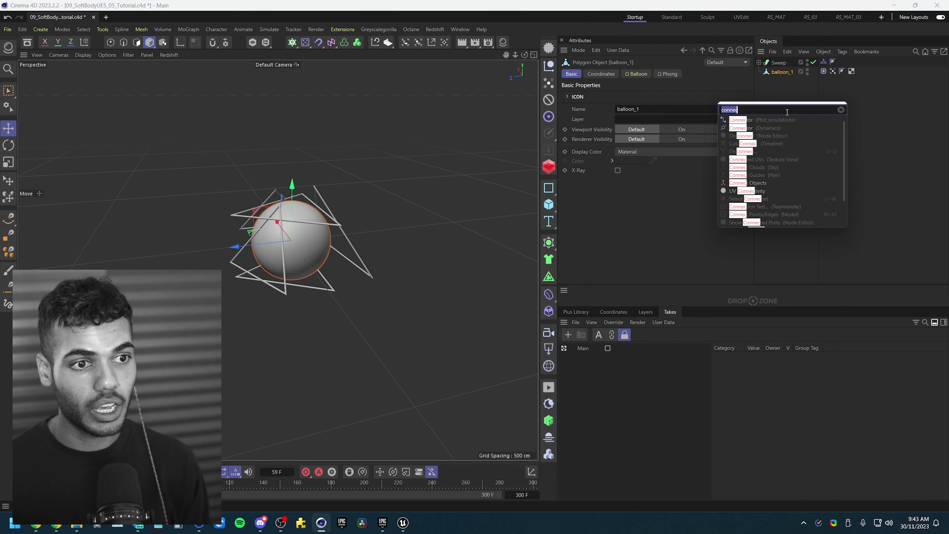
{"action": "type", "text": "subdi"}
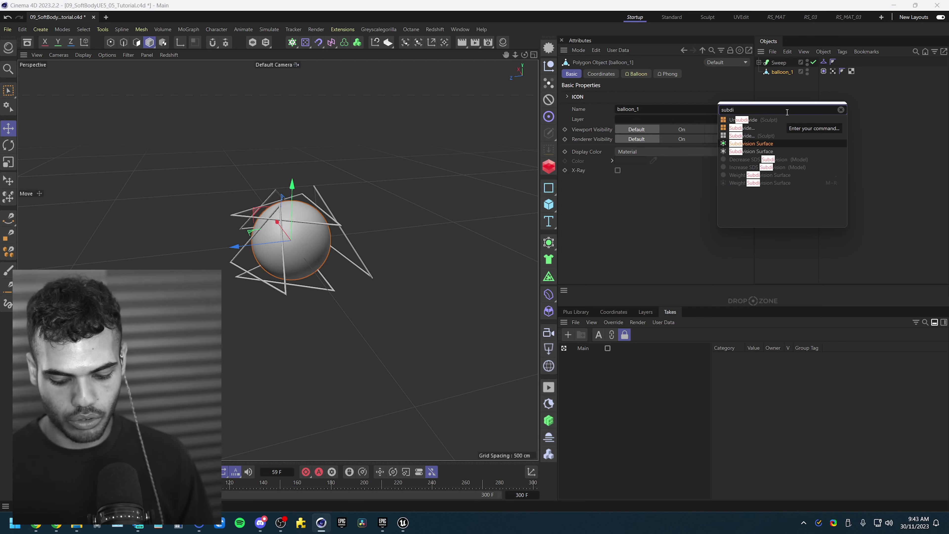
{"action": "key", "text": "Return"}
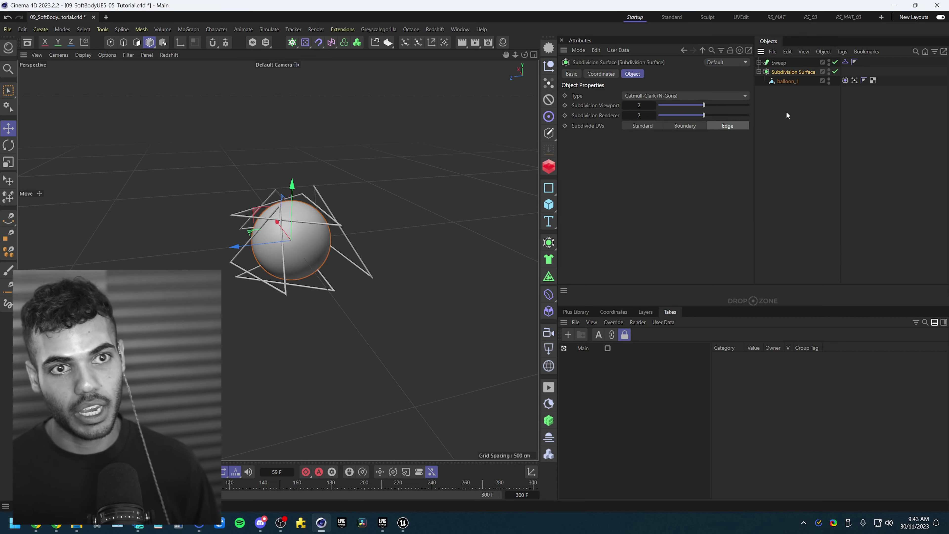
{"action": "left_click", "coordinate": [786, 113]}
{"action": "left_click", "coordinate": [801, 72]}
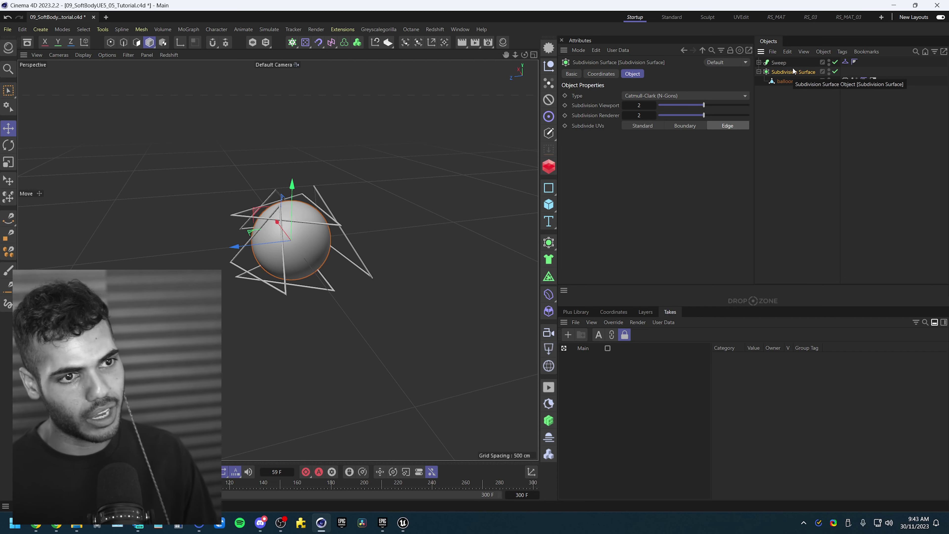
{"action": "left_click", "coordinate": [782, 100]}
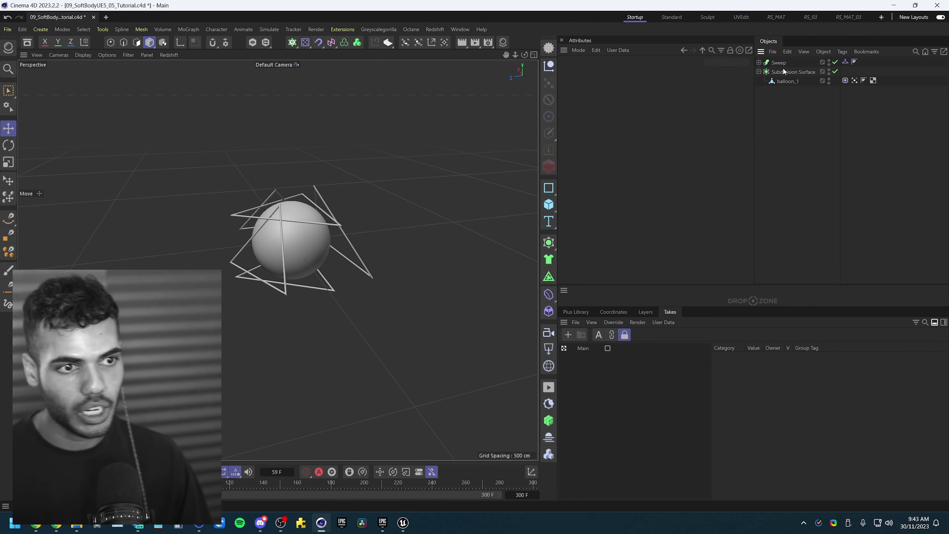
Step: Place the Subdivision Surface inside a new Connect object and review the settings of the nested objects
{"action": "left_click", "coordinate": [786, 73]}
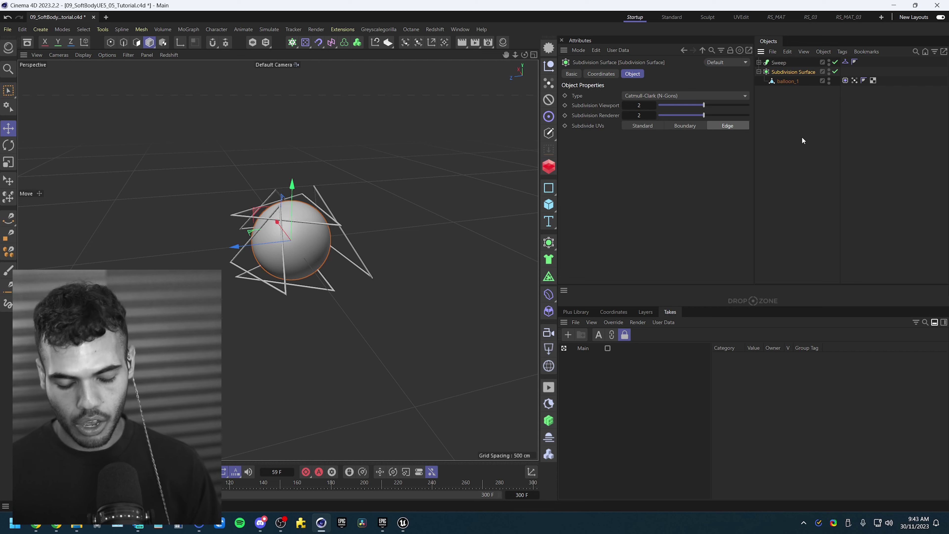
{"action": "key", "text": "shift+c"}
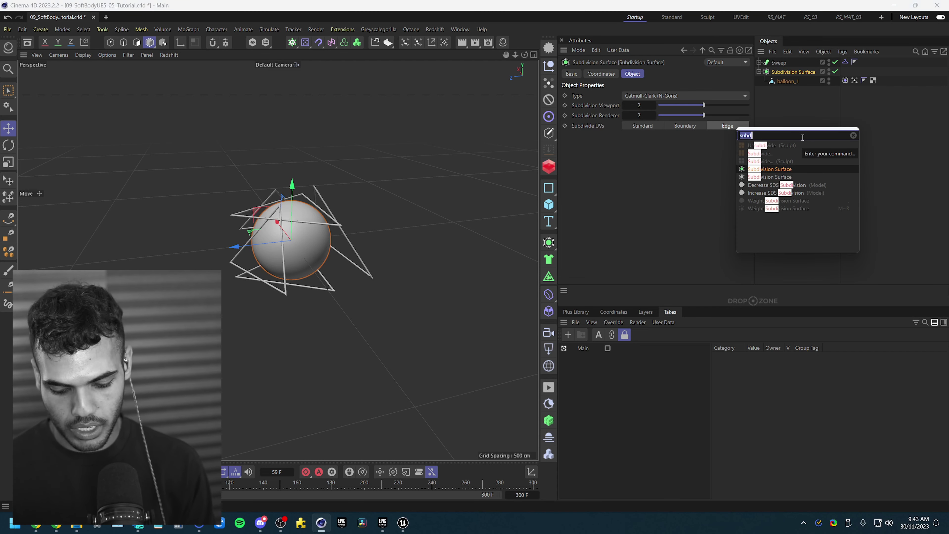
{"action": "type", "text": "connec"}
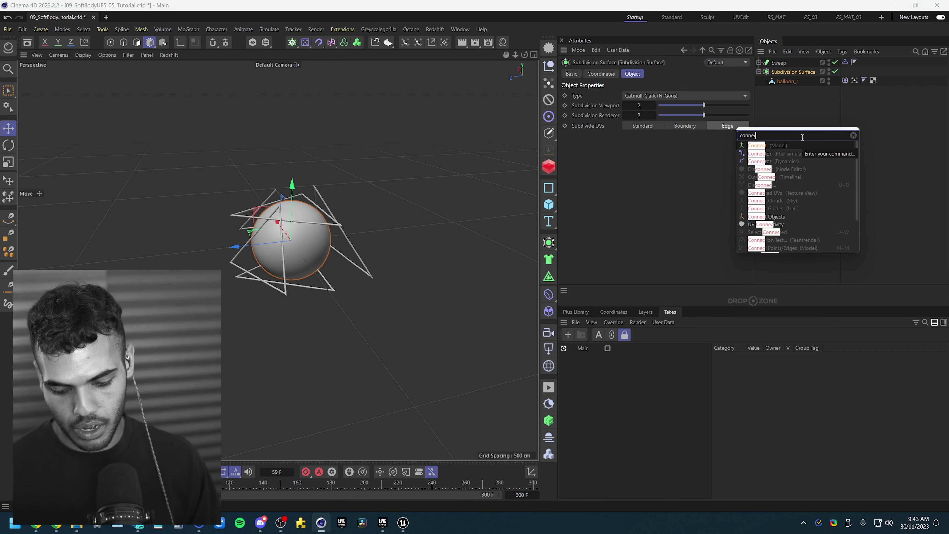
{"action": "key", "text": "Return"}
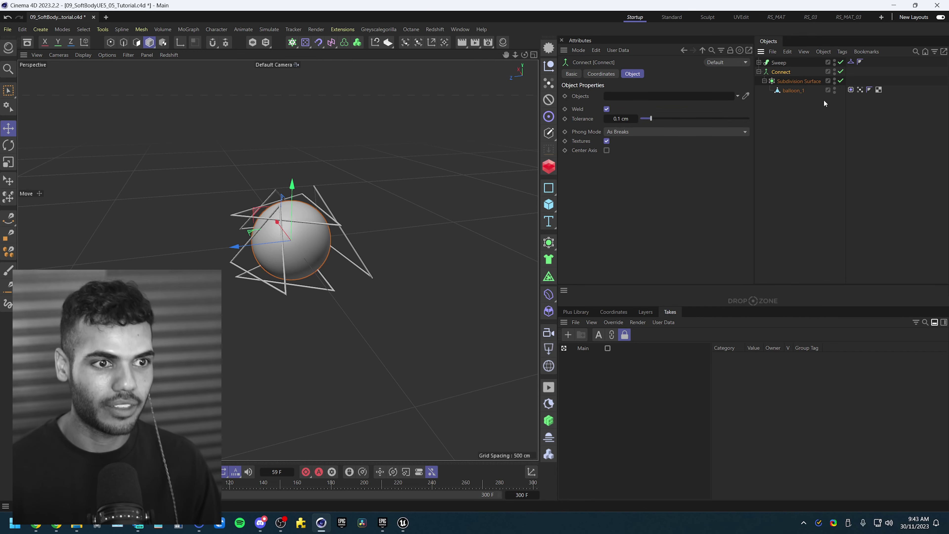
{"action": "left_click", "coordinate": [800, 109]}
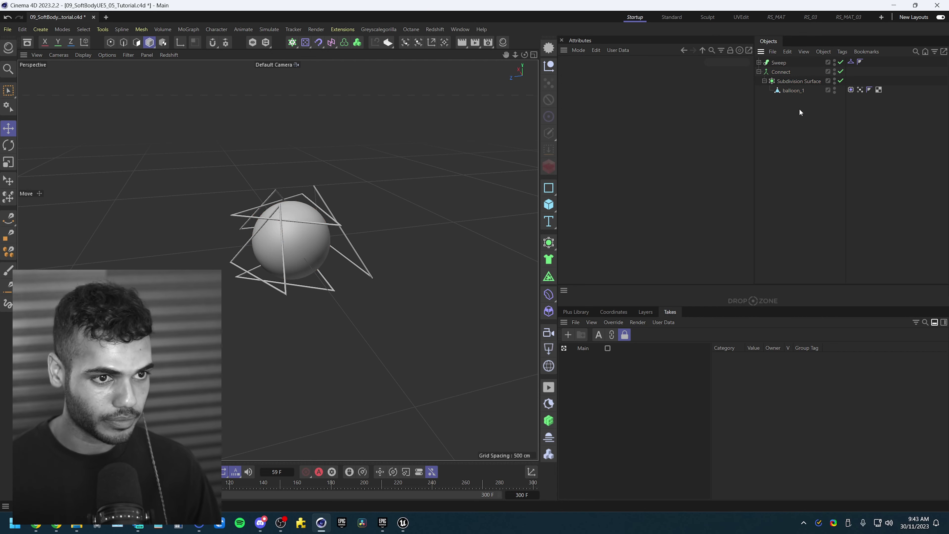
{"action": "left_click", "coordinate": [774, 73]}
{"action": "left_click", "coordinate": [795, 82]}
{"action": "left_click", "coordinate": [794, 91]}
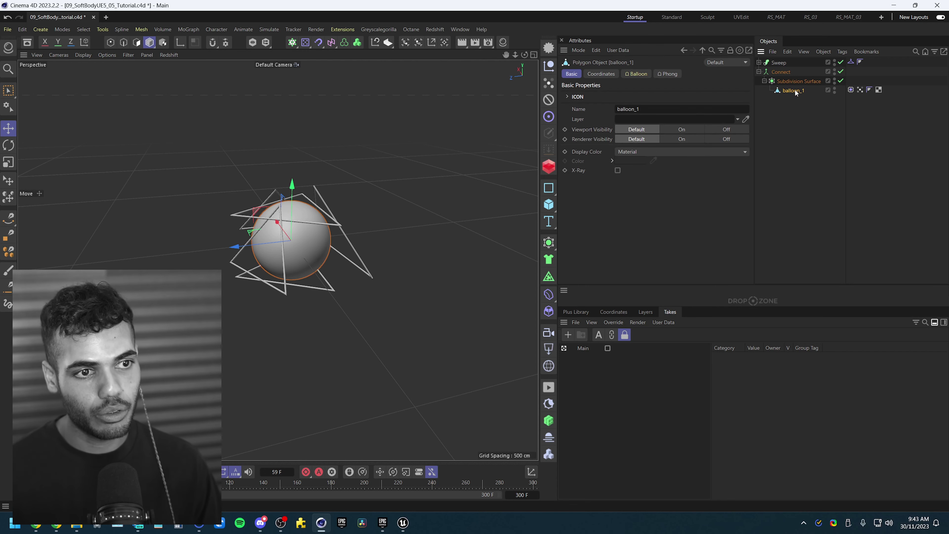
{"action": "left_click", "coordinate": [794, 80]}
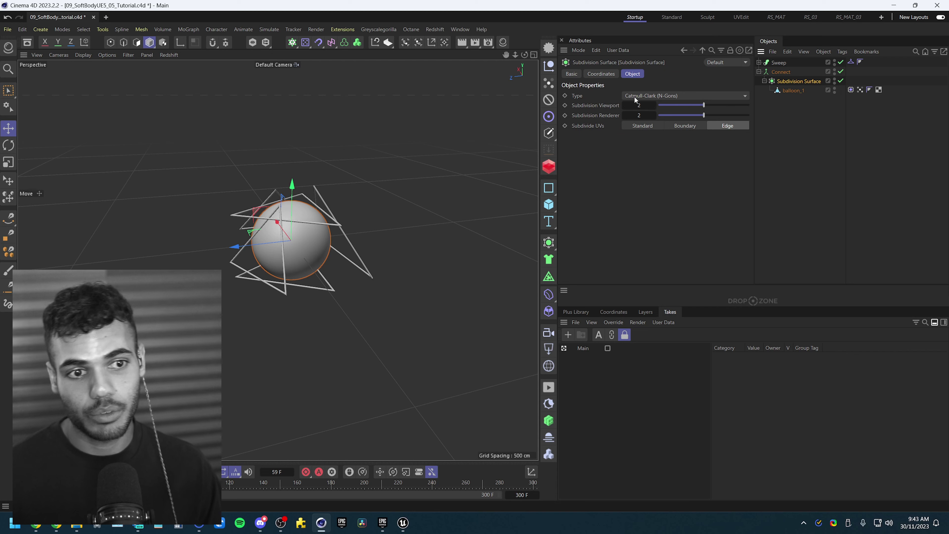
Step: Start an Alembic export of the selected Connect object, accepting the export settings for frames 0 to 300
{"action": "left_click", "coordinate": [789, 73]}
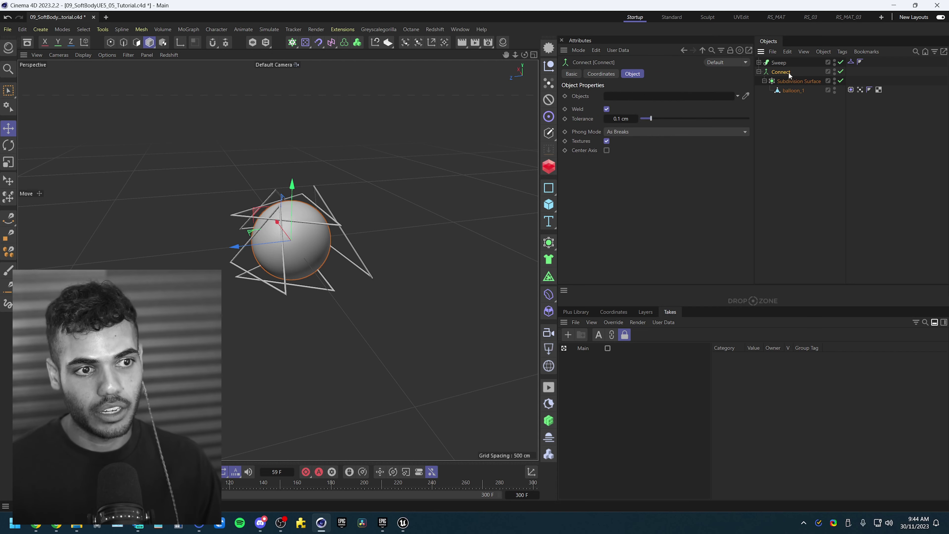
{"action": "left_click", "coordinate": [772, 51]}
{"action": "mouse_move", "coordinate": [813, 119]}
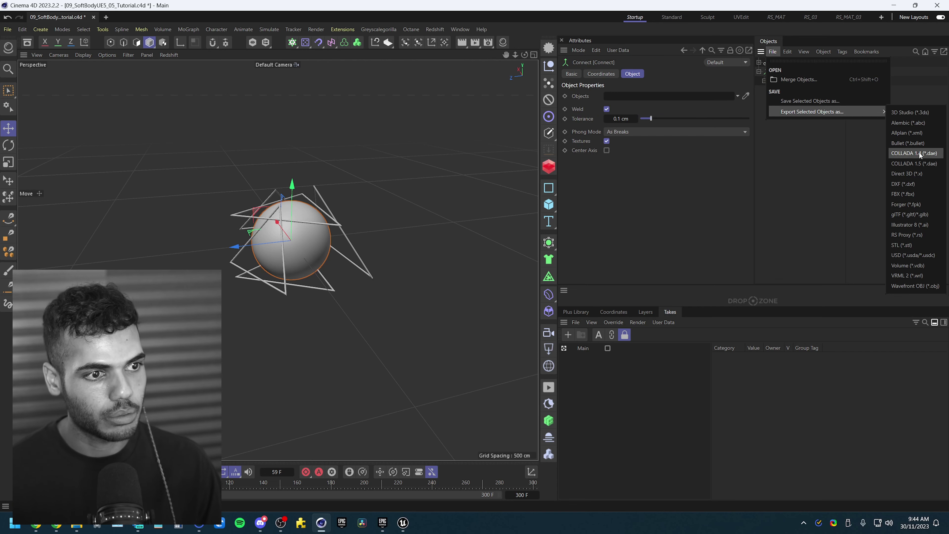
{"action": "left_click", "coordinate": [916, 122]}
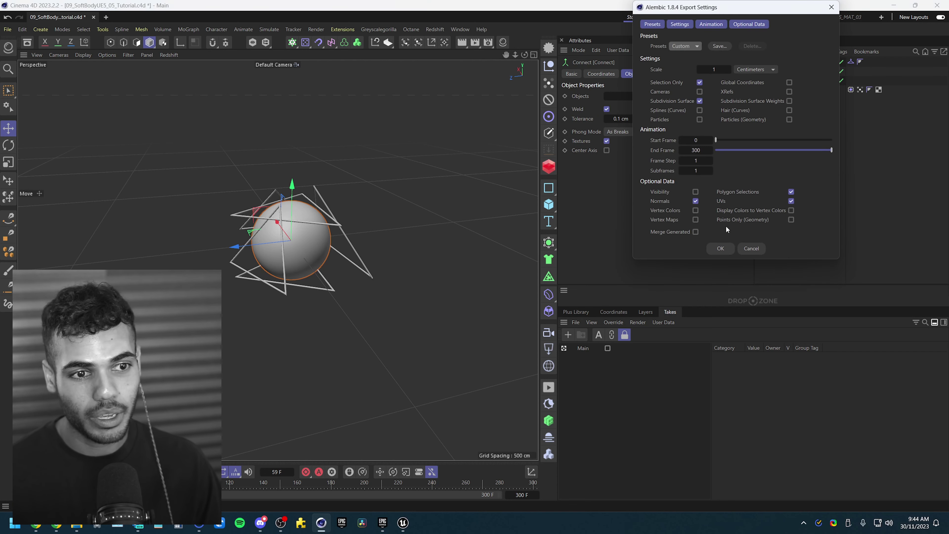
{"action": "left_click", "coordinate": [720, 248]}
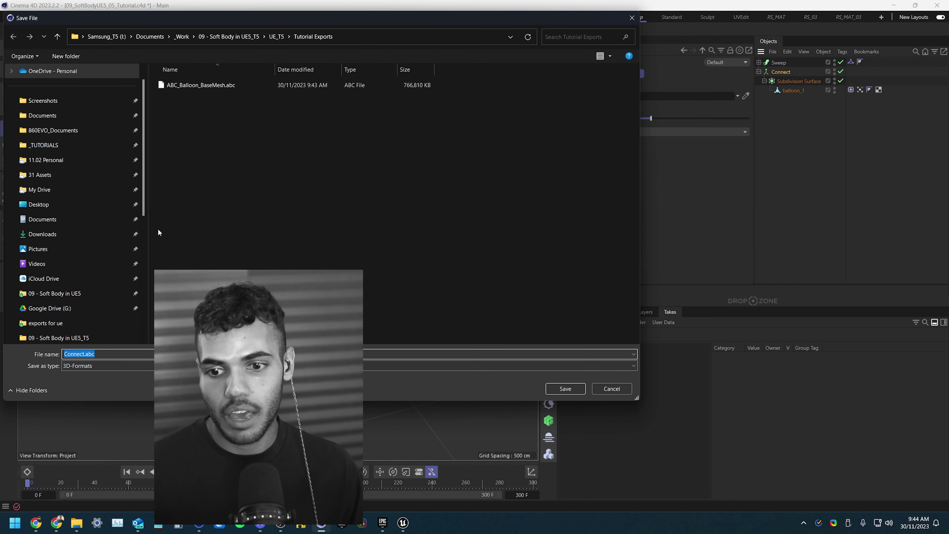
Step: Save the export as ABC_Balloon_SubDMesh.abc, basing the name on the existing base mesh file, and check it in File Explorer
{"action": "left_click", "coordinate": [181, 85]}
{"action": "left_click", "coordinate": [98, 355]}
{"action": "left_click", "coordinate": [98, 354]}
{"action": "key", "text": "Delete"}
{"action": "key", "text": "Delete"}
{"action": "key", "text": "Delete"}
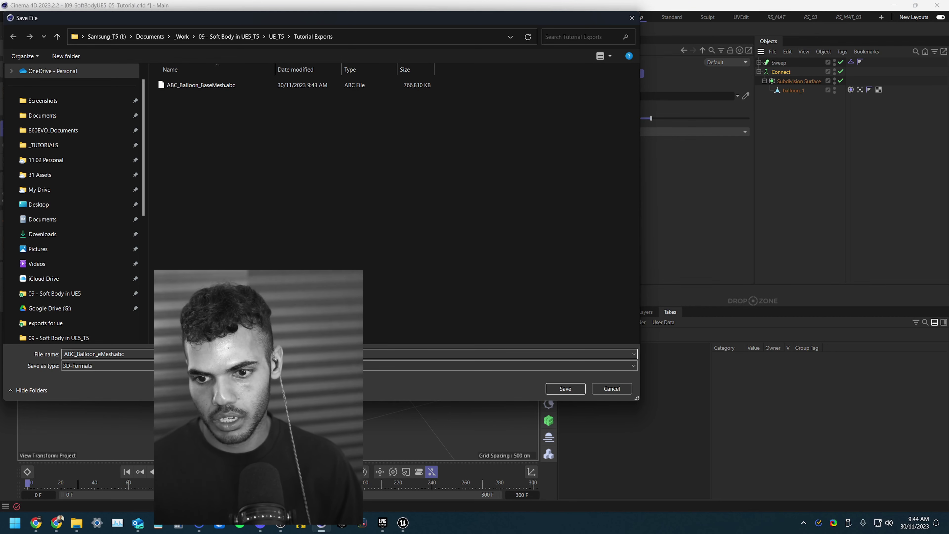
{"action": "key", "text": "Delete"}
{"action": "type", "text": "SubD"}
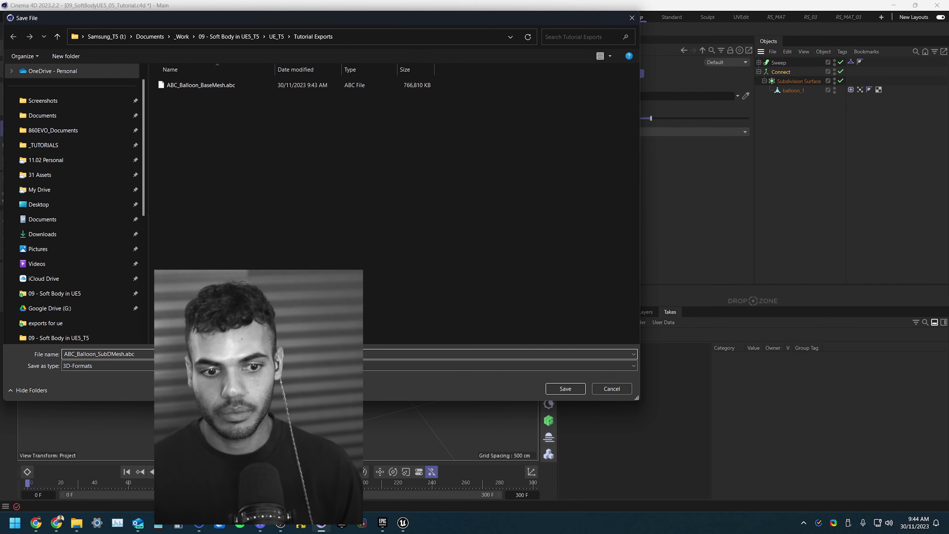
{"action": "key", "text": "Return"}
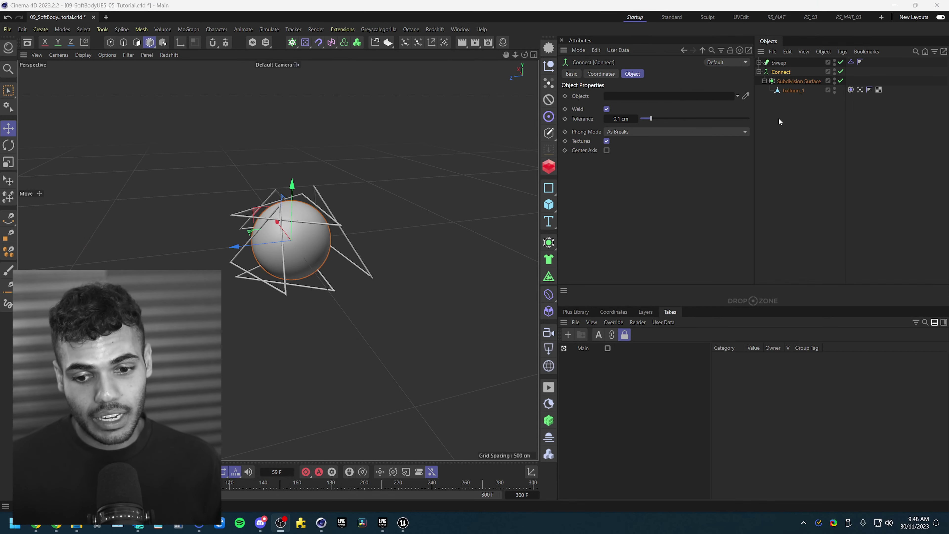
{"action": "left_click", "coordinate": [77, 523]}
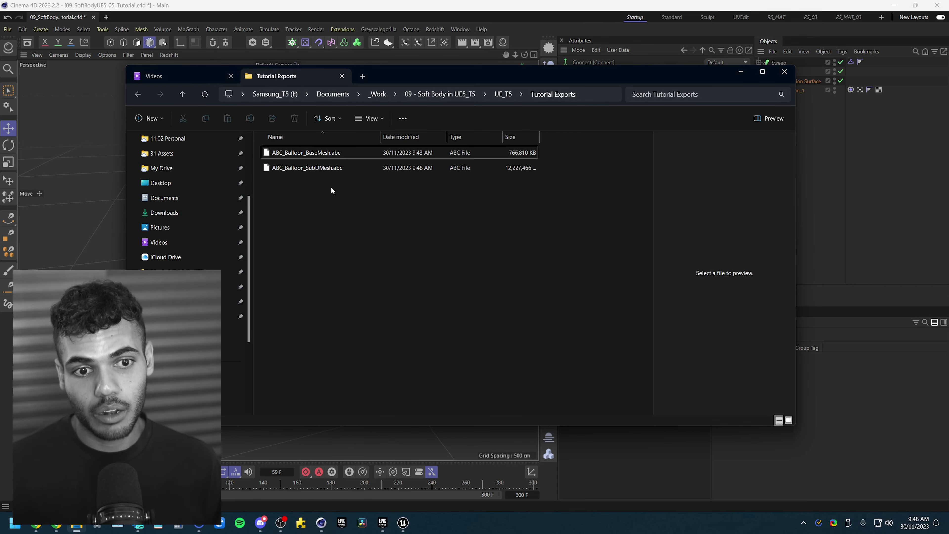
Step: Widen the Size column to read the exported Alembic file sizes, and return to the Cinema 4D scene
{"action": "left_click_drag", "start_coordinate": [539, 137], "coordinate": [561, 140]}
{"action": "left_click", "coordinate": [738, 71]}
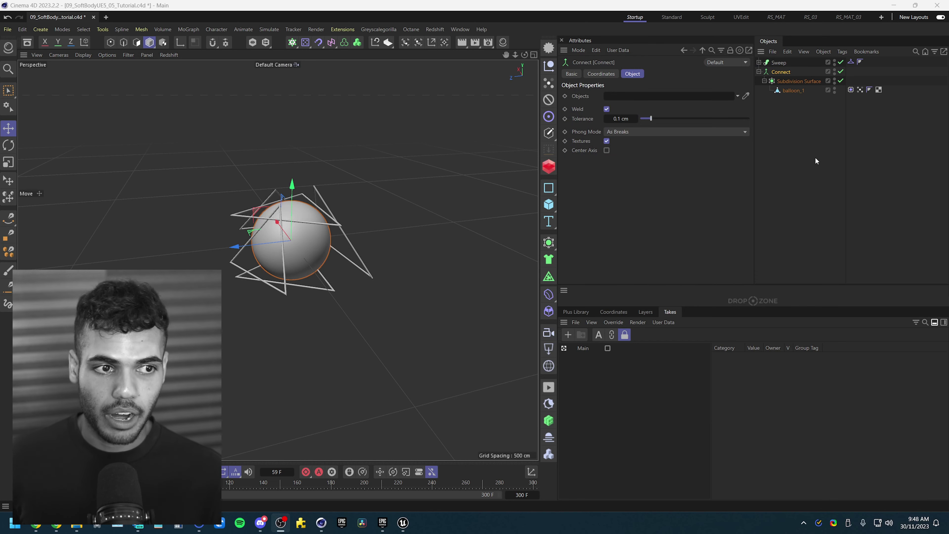
{"action": "left_click", "coordinate": [815, 157]}
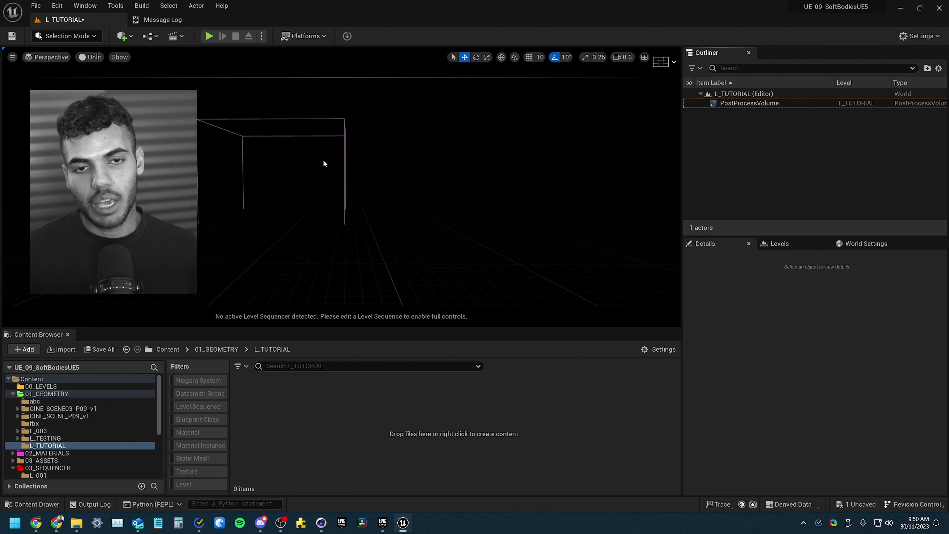
Step: In Unreal Editor, select the PostProcessVolume and filter its details by "inf" to check the Infinite Extent setting
{"action": "mouse_move", "coordinate": [826, 11]}
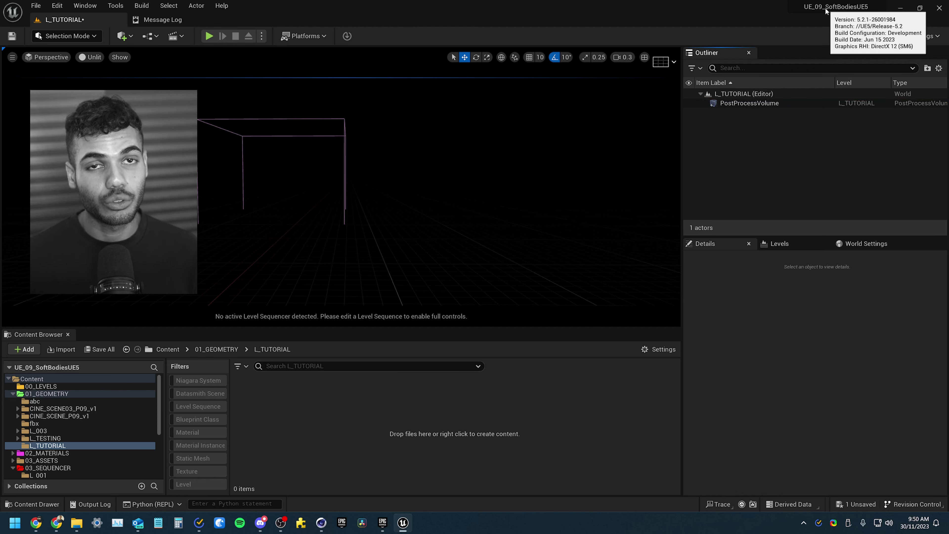
{"action": "left_click", "coordinate": [767, 106]}
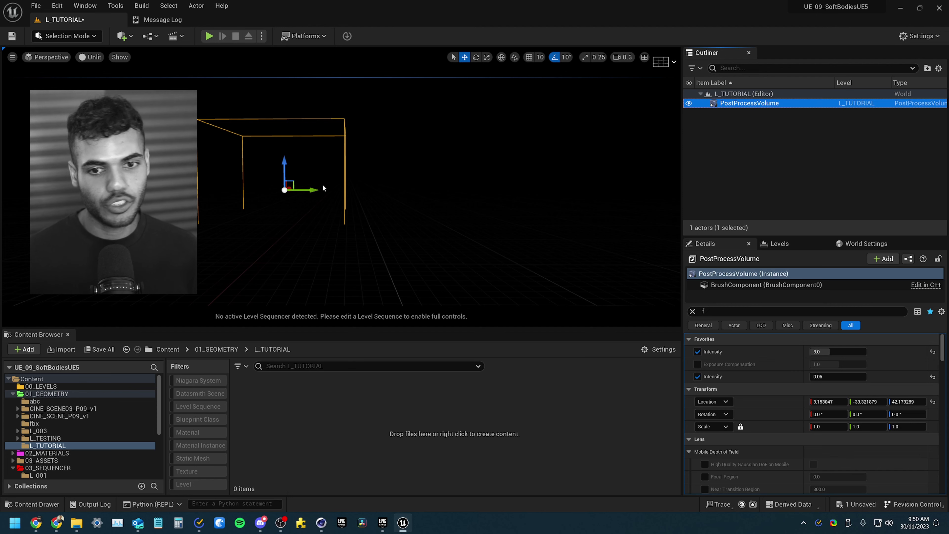
{"action": "left_click", "coordinate": [746, 310]}
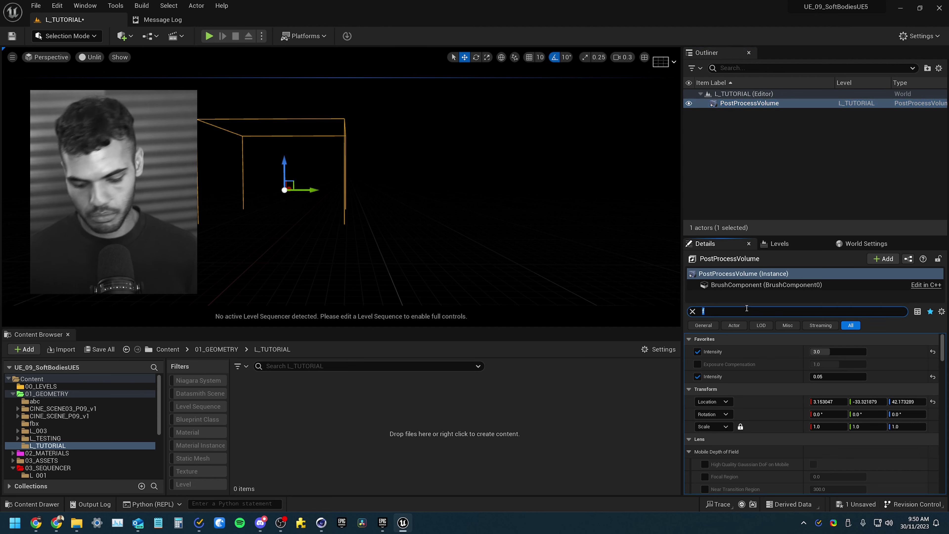
{"action": "type", "text": "inf"}
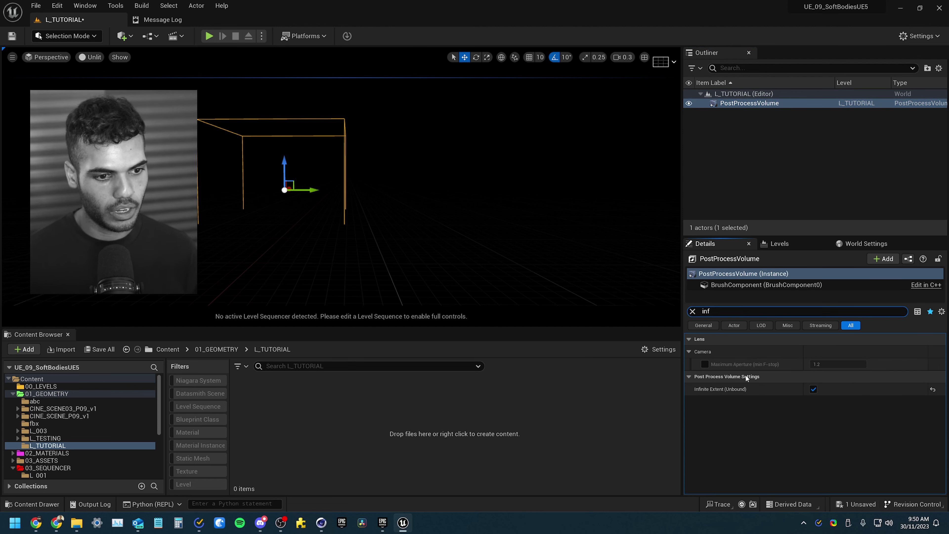
{"action": "type", "text": "expo"}
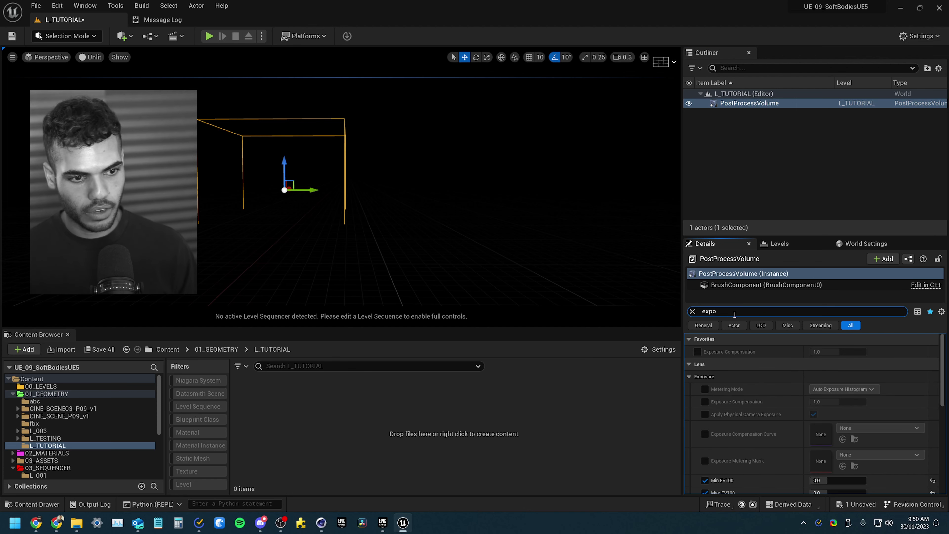
Step: Filter the volume's details by "expo", review the EV100 limits, enable the Exposure Compensation override and clear the filter
{"action": "scroll", "coordinate": [741, 410], "scroll_direction": "down", "scroll_amount": 2}
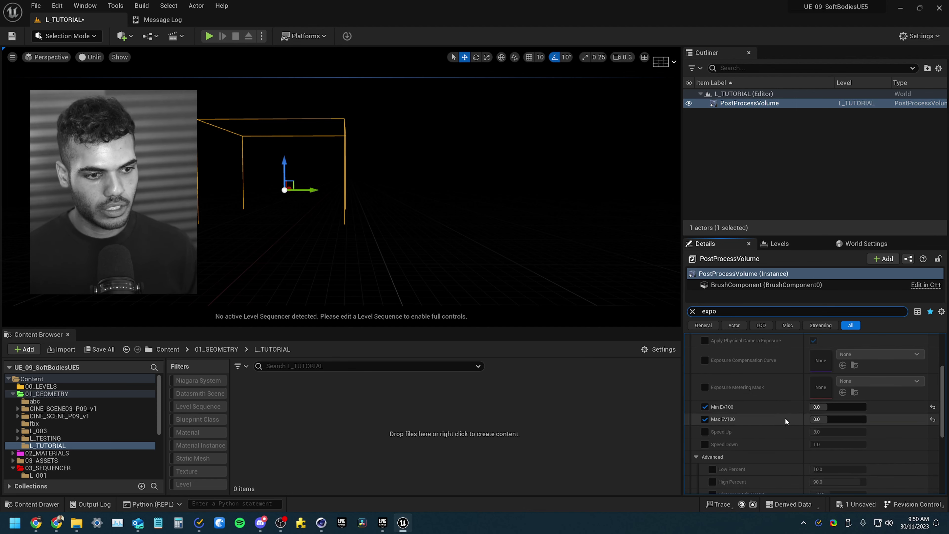
{"action": "scroll", "coordinate": [792, 423], "scroll_direction": "up", "scroll_amount": 2}
{"action": "scroll", "coordinate": [812, 439], "scroll_direction": "down", "scroll_amount": 1}
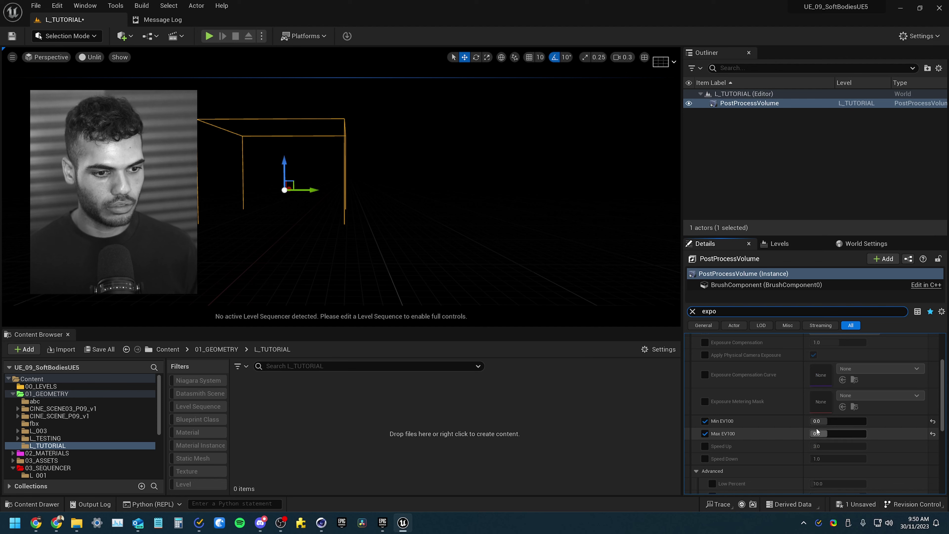
{"action": "scroll", "coordinate": [785, 410], "scroll_direction": "up", "scroll_amount": 3}
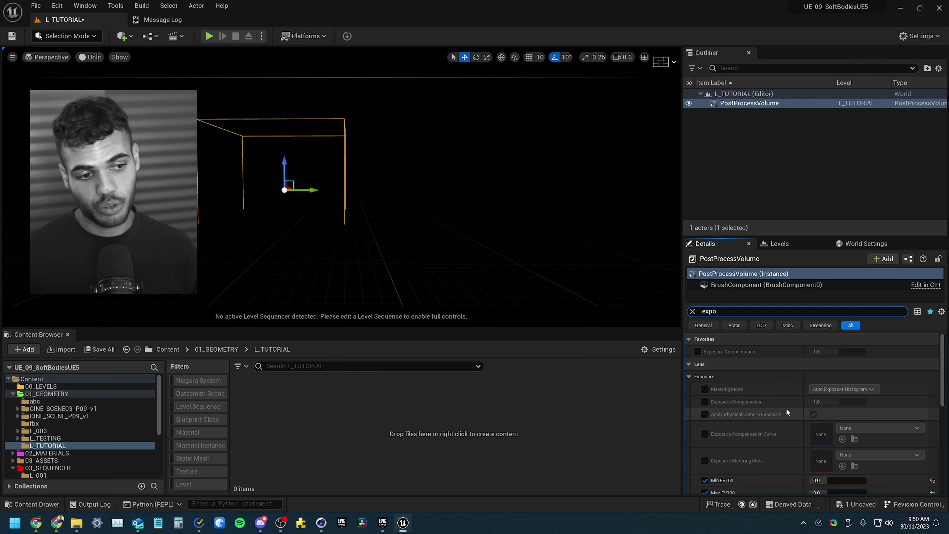
{"action": "left_click", "coordinate": [697, 351]}
{"action": "left_click", "coordinate": [692, 310]}
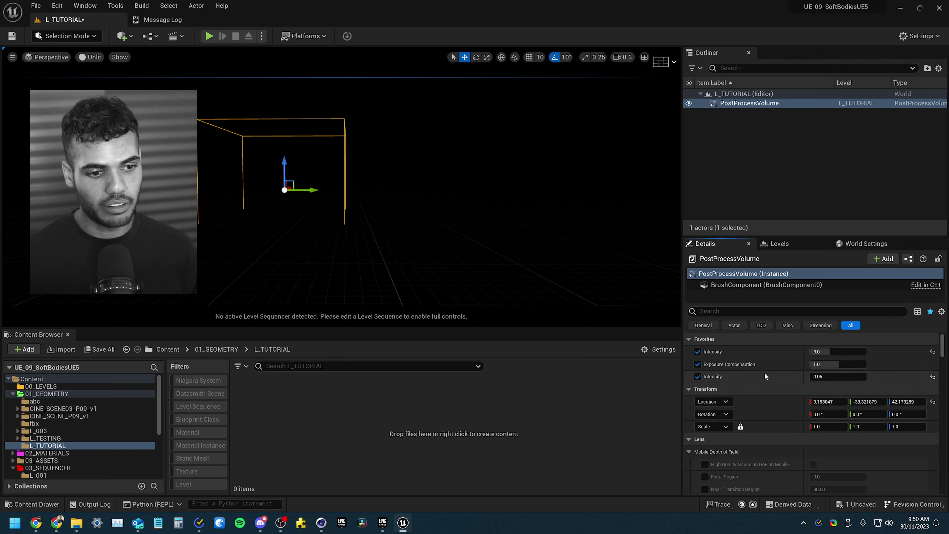
Step: Pull the viewport camera back from the post process volume, raise the camera speed and deselect the volume
{"action": "scroll", "coordinate": [757, 340], "scroll_direction": "down", "scroll_amount": 1}
{"action": "scroll", "coordinate": [756, 338], "scroll_direction": "up", "scroll_amount": 1}
{"action": "right_click_drag", "start_coordinate": [501, 262], "coordinate": [474, 258]}
{"action": "key", "text": "s"}
{"action": "scroll", "coordinate": [499, 262], "scroll_direction": "up", "scroll_amount": 3}
{"action": "left_click", "coordinate": [295, 176]}
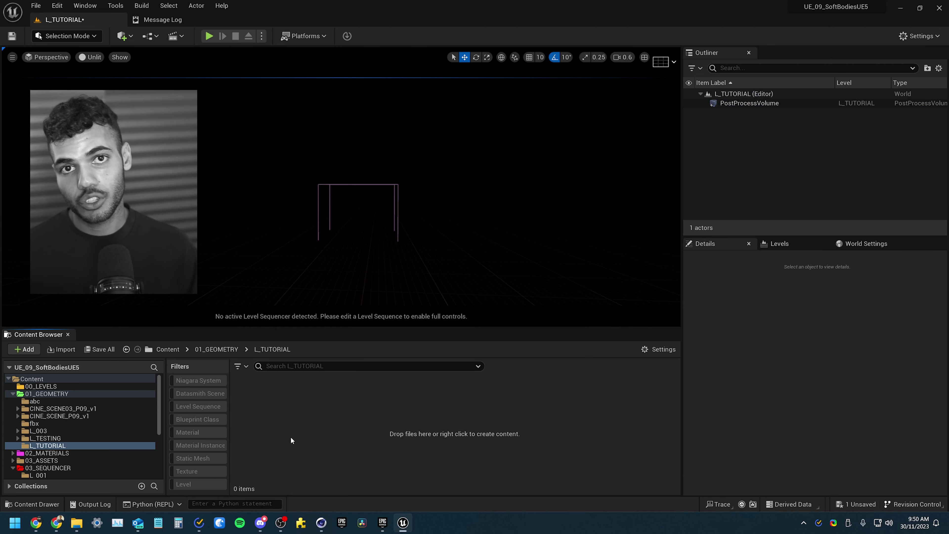
Step: Start importing ABC_Balloon_BaseMesh.abc into the L_TUTORIAL content folder
{"action": "left_click", "coordinate": [60, 349]}
{"action": "double_click", "coordinate": [365, 143]}
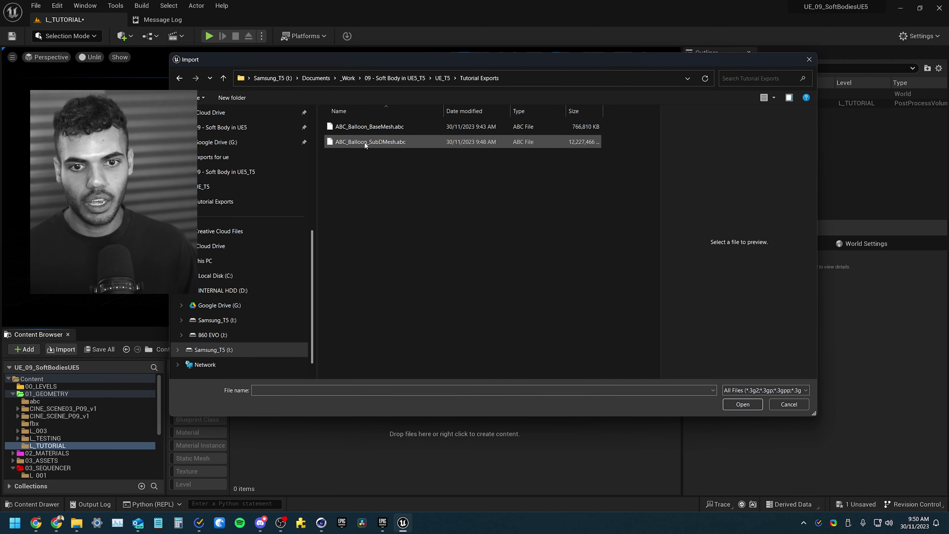
{"action": "left_click", "coordinate": [370, 128]}
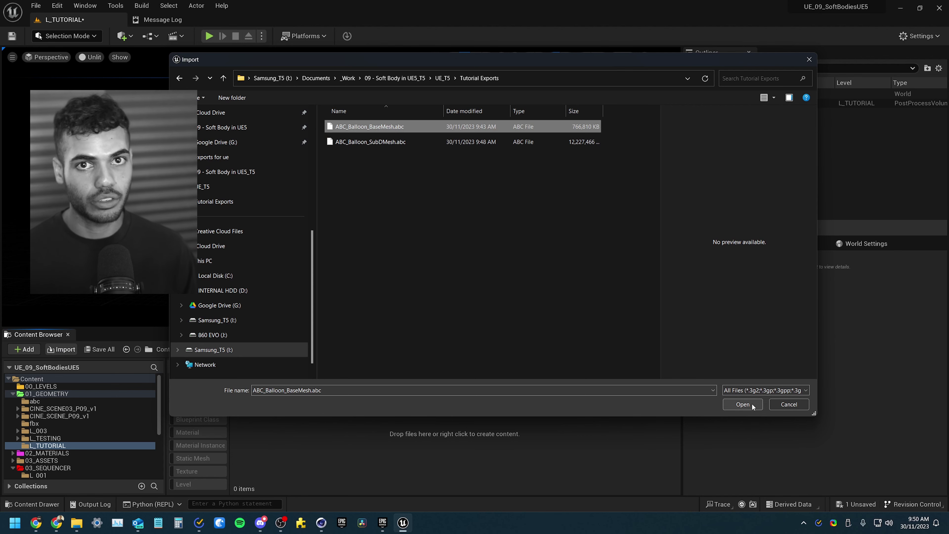
{"action": "left_click", "coordinate": [743, 404]}
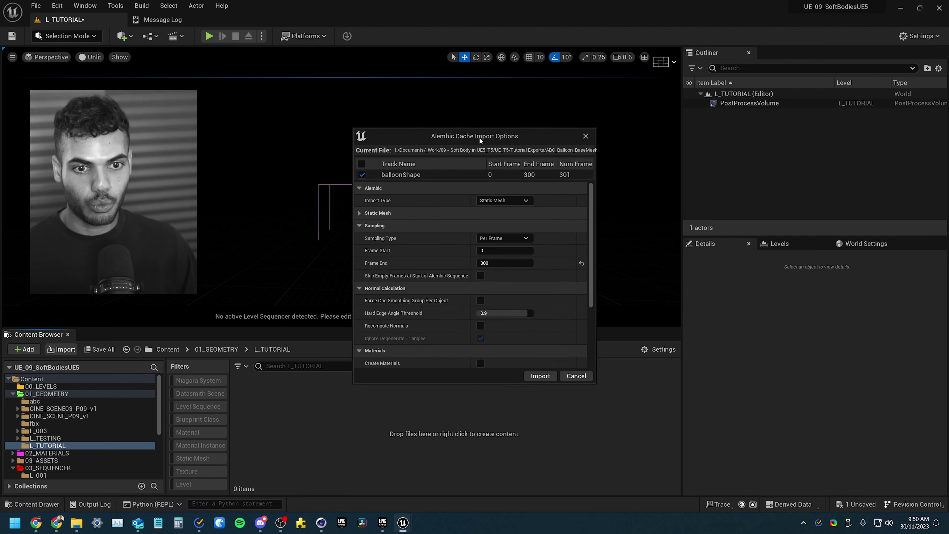
Step: Enlarge the Alembic import options window and set the import type to Geometry Cache
{"action": "left_click_drag", "start_coordinate": [480, 127], "coordinate": [429, 50]}
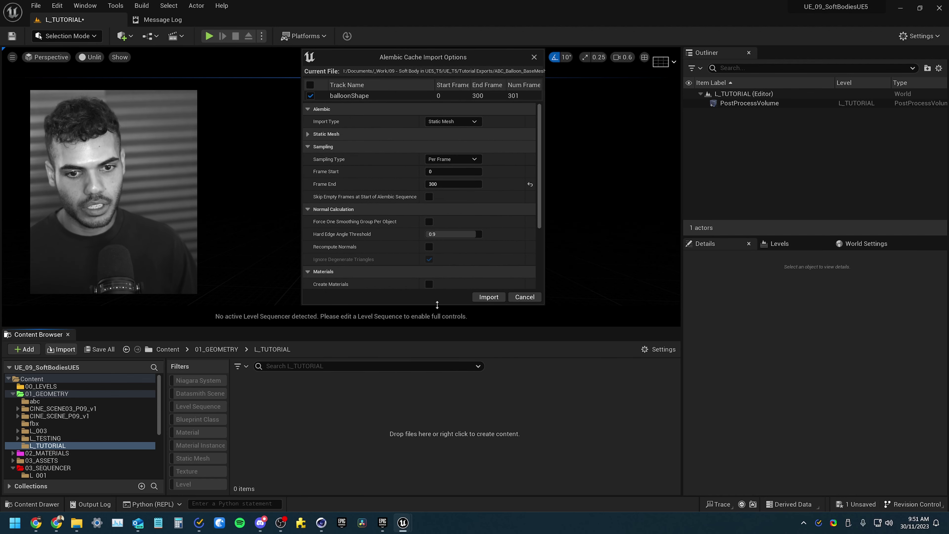
{"action": "left_click_drag", "start_coordinate": [437, 304], "coordinate": [428, 414]}
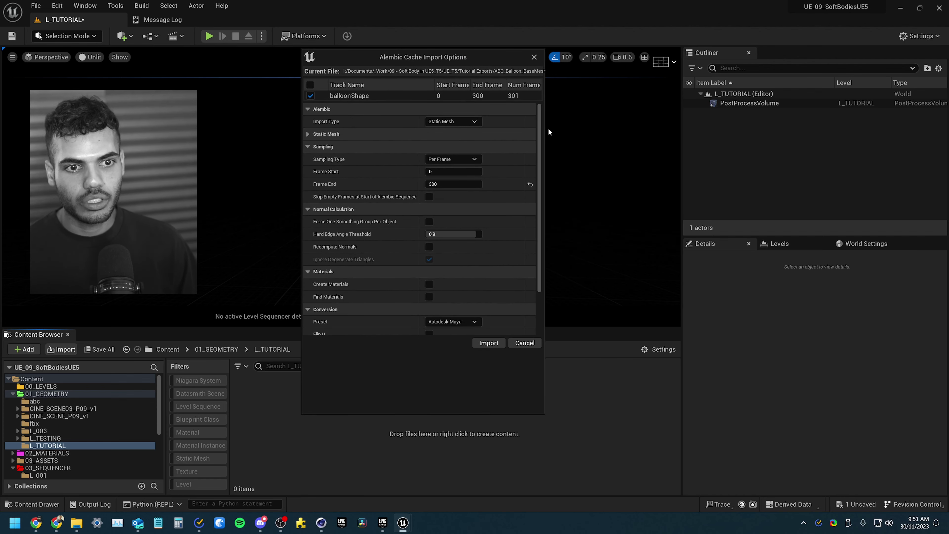
{"action": "left_click_drag", "start_coordinate": [545, 122], "coordinate": [602, 113]}
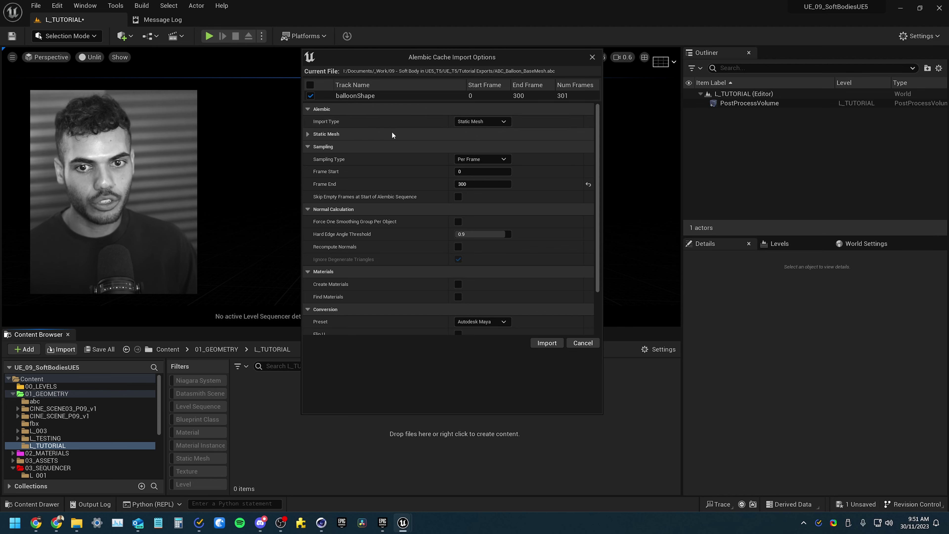
{"action": "left_click", "coordinate": [476, 125]}
{"action": "left_click", "coordinate": [482, 138]}
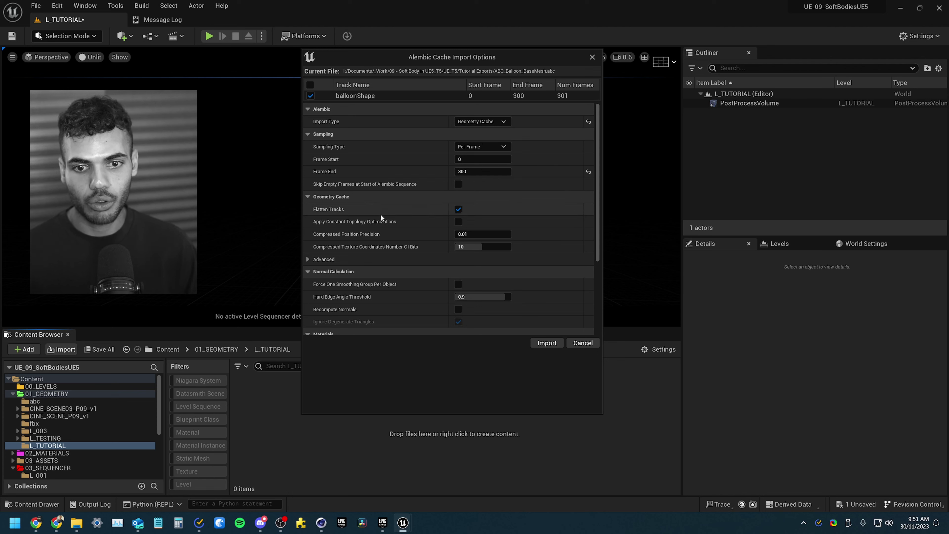
Step: Set the conversion preset to Autodesk 3ds Max and import the balloon cache
{"action": "scroll", "coordinate": [381, 215], "scroll_direction": "down", "scroll_amount": 5}
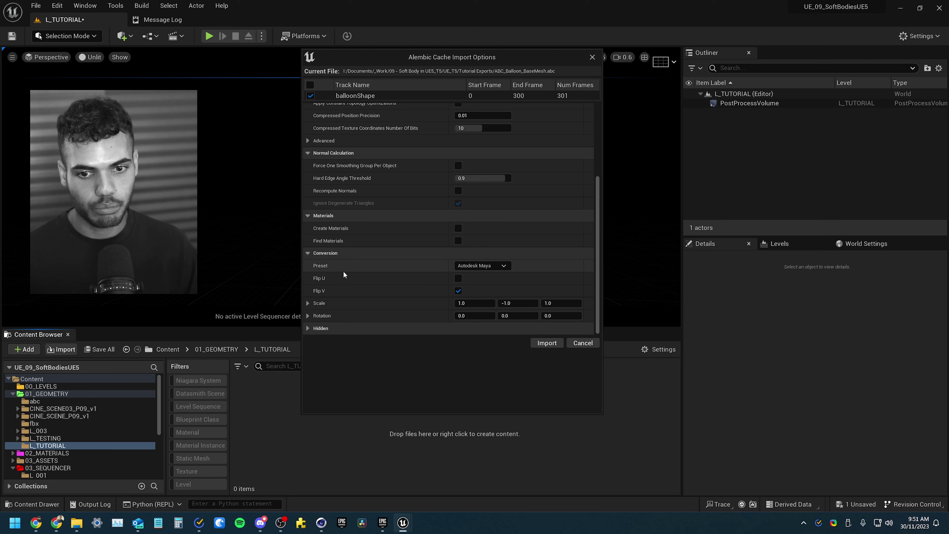
{"action": "left_click", "coordinate": [484, 266]}
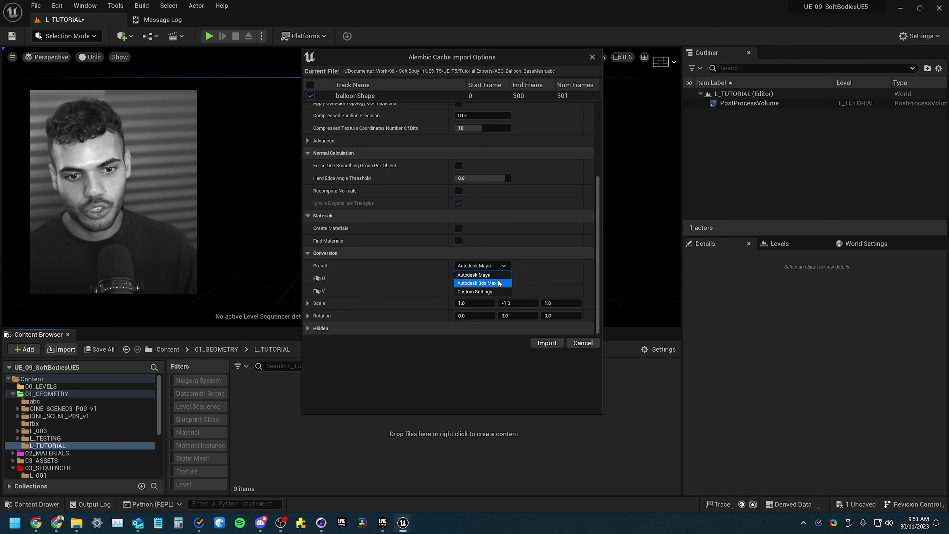
{"action": "left_click", "coordinate": [495, 278]}
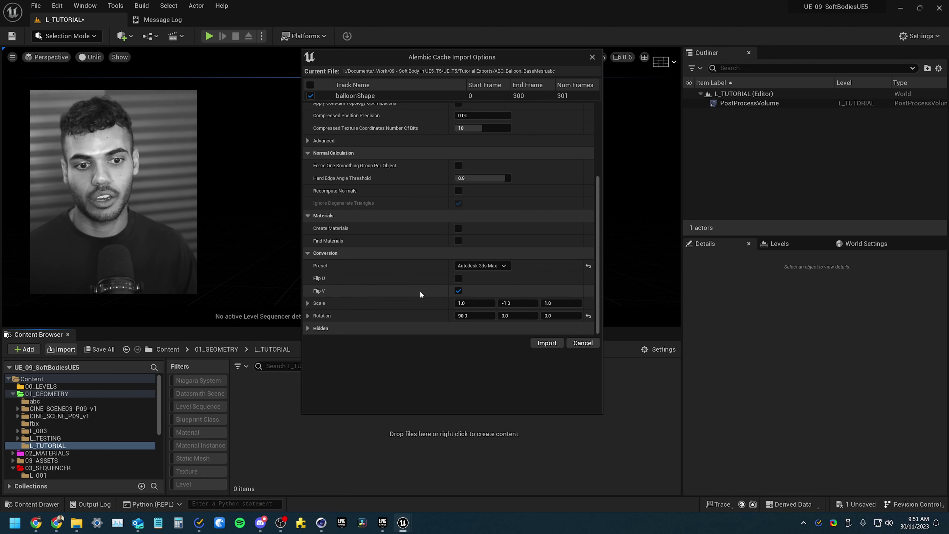
{"action": "left_click", "coordinate": [549, 343]}
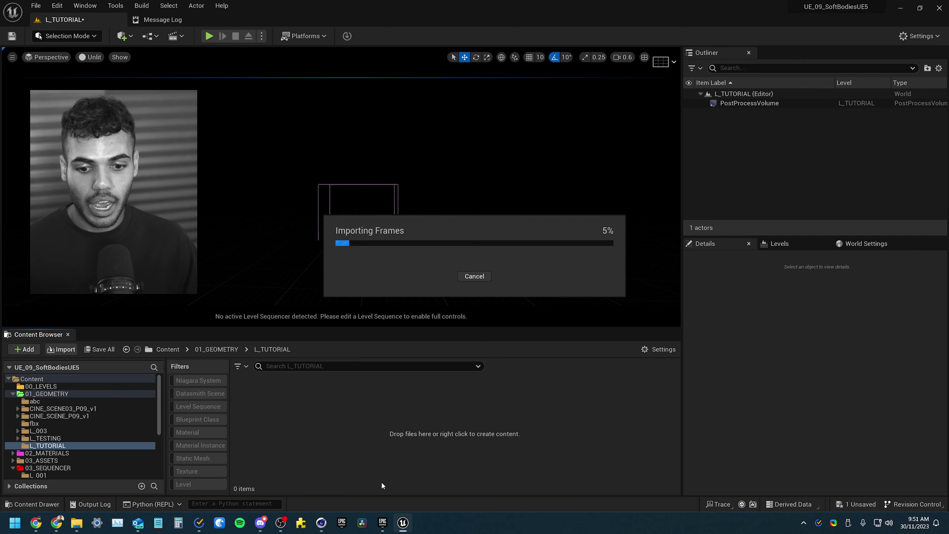
Step: Switch to Cinema 4D and create a polygon copy of the Sweep with Current State to Object
{"action": "left_click", "coordinate": [323, 523]}
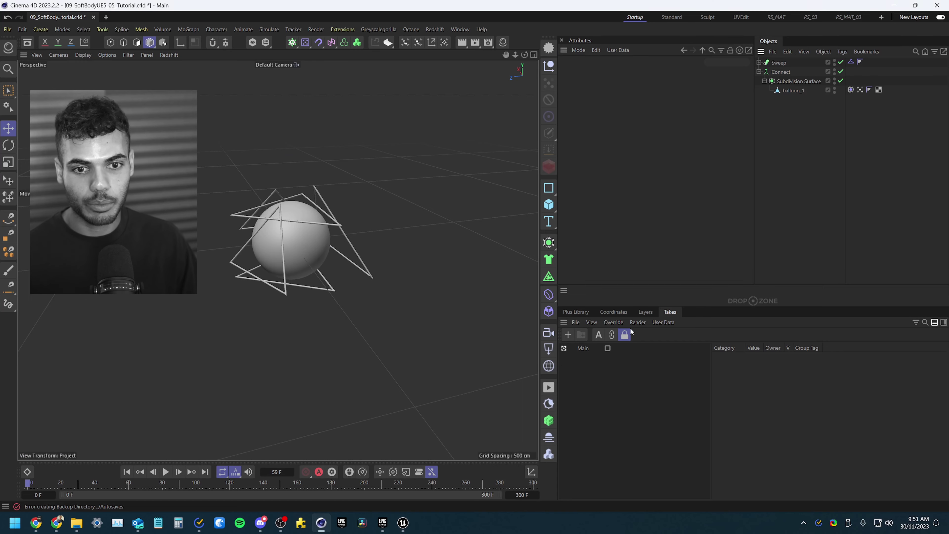
{"action": "left_click", "coordinate": [779, 62]}
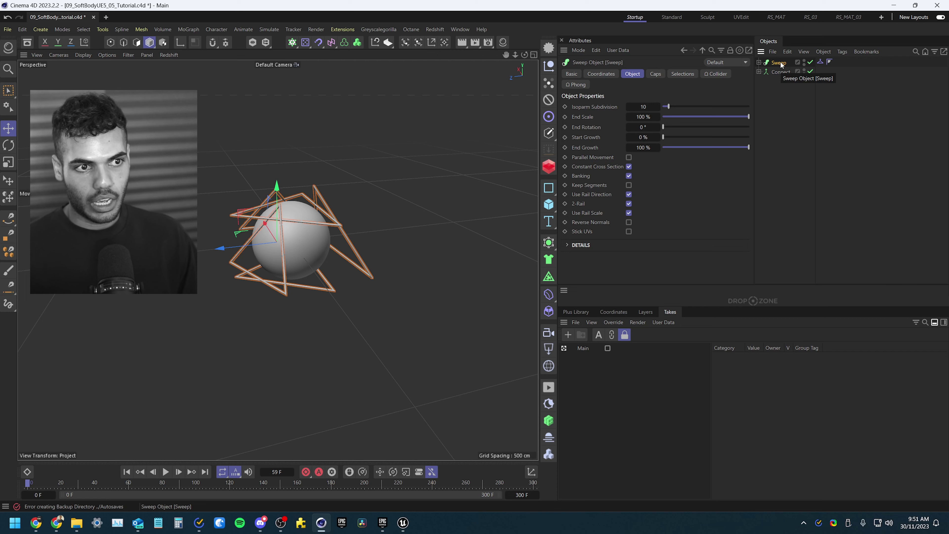
{"action": "middle_click", "coordinate": [780, 63]}
{"action": "left_click", "coordinate": [759, 62]}
{"action": "left_click", "coordinate": [783, 112]}
{"action": "left_click", "coordinate": [780, 66]}
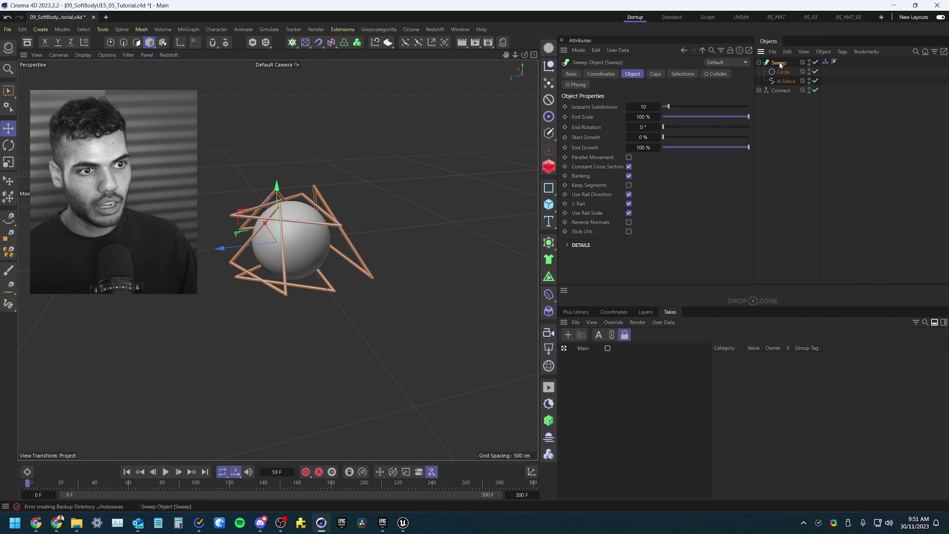
{"action": "right_click", "coordinate": [780, 64]}
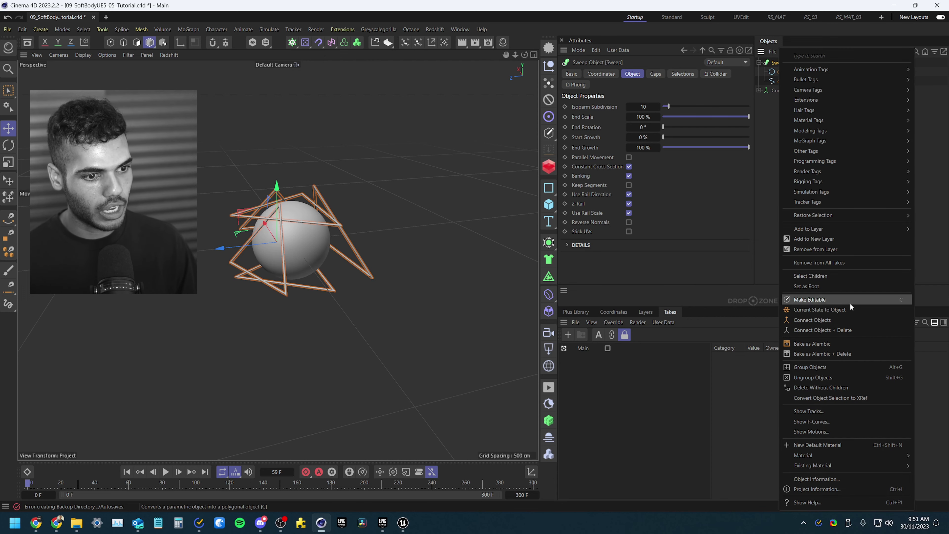
{"action": "left_click", "coordinate": [819, 309]}
Step: Delete all the selection tags from the polygon copy of the sweep
{"action": "left_click", "coordinate": [759, 72]}
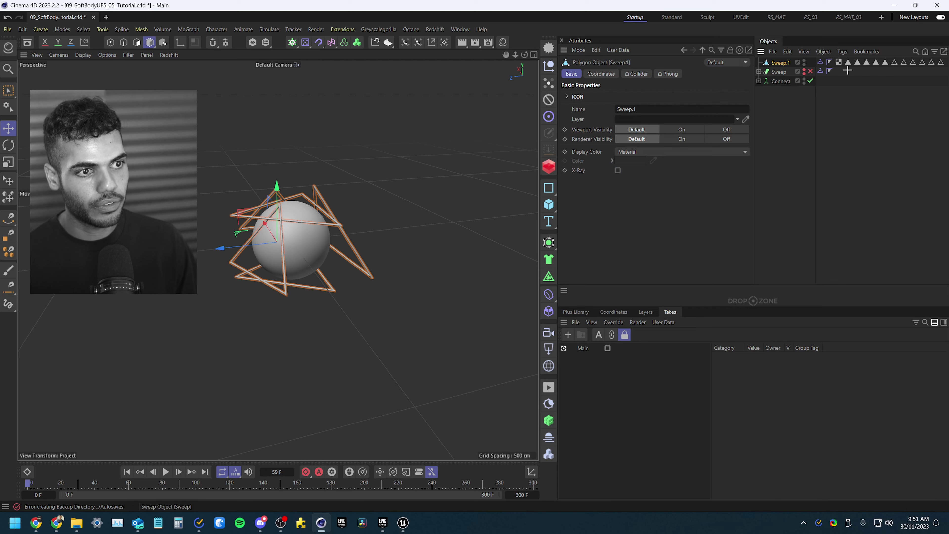
{"action": "left_click_drag", "start_coordinate": [843, 55], "coordinate": [947, 70]}
{"action": "key", "text": "Delete"}
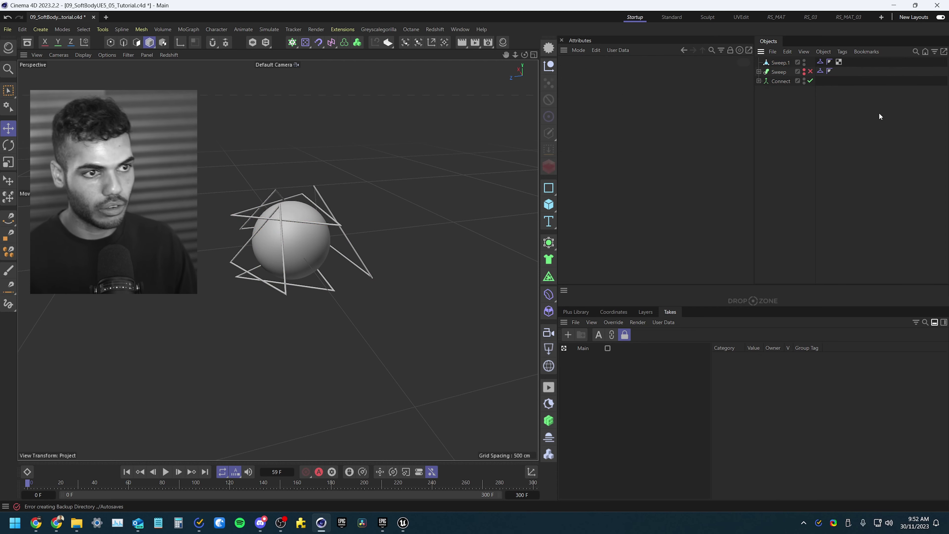
Step: Rename the polygon copy of the sweep as CollisionFrames
{"action": "left_click", "coordinate": [781, 62]}
{"action": "mouse_move", "coordinate": [294, 233]}
{"action": "left_mouse_down", "text": "alt"}
{"action": "mouse_move", "coordinate": [263, 236]}
{"action": "mouse_move", "coordinate": [305, 232]}
{"action": "left_mouse_up", "text": "alt"}
{"action": "double_click", "coordinate": [781, 63]}
{"action": "type", "text": "Collision"}
{"action": "type", "text": "Frames"}
{"action": "key", "text": "Return"}
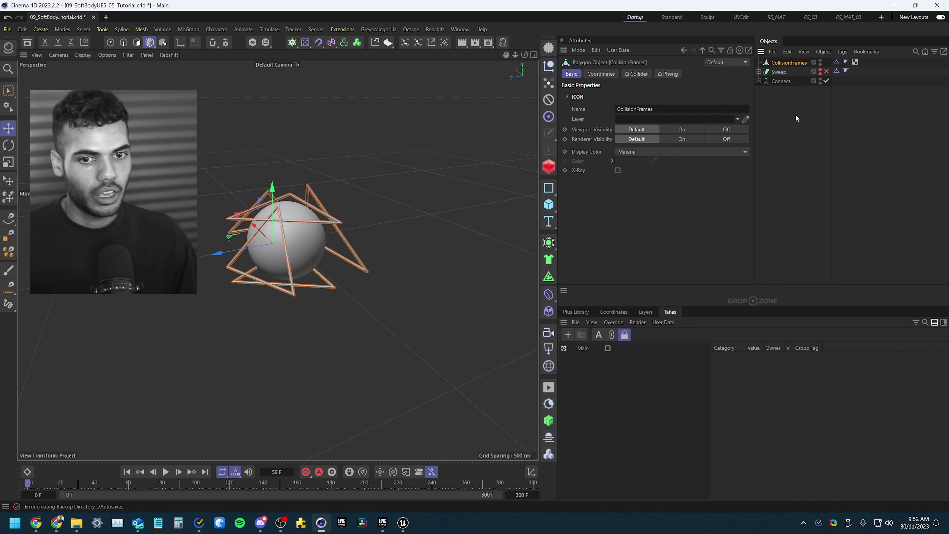
Step: Change the polygon object's name to CollisionGEO
{"action": "double_click", "coordinate": [792, 64]}
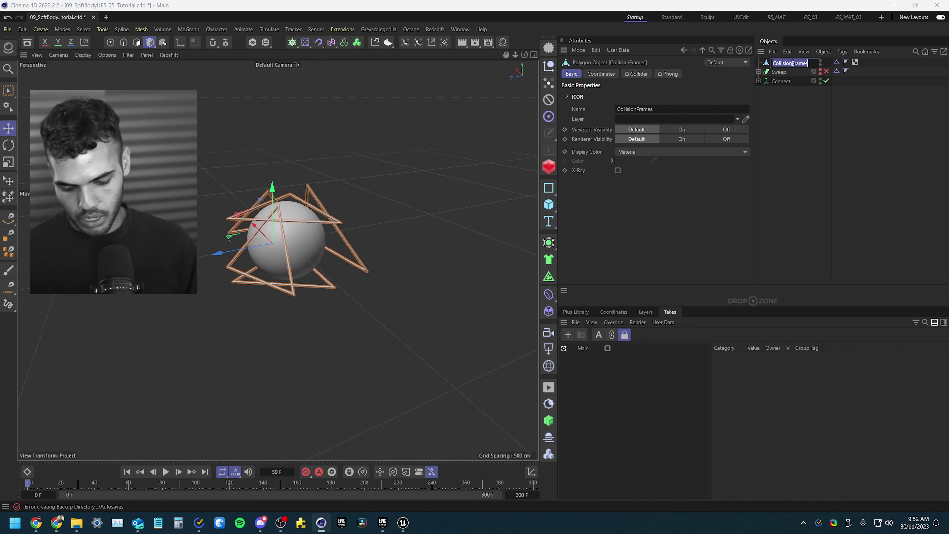
{"action": "type", "text": "CollisionGEO"}
{"action": "key", "text": "Return"}
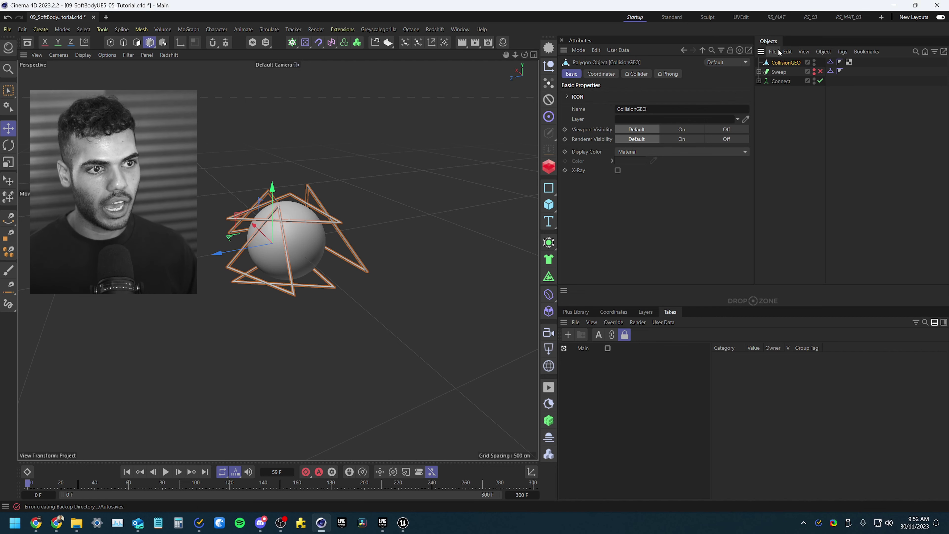
Step: Export the CollisionGEO object as an FBX file named FBX_CollisionGEO into the Tutorial Exports folder
{"action": "left_click", "coordinate": [773, 52]}
{"action": "mouse_move", "coordinate": [781, 112]}
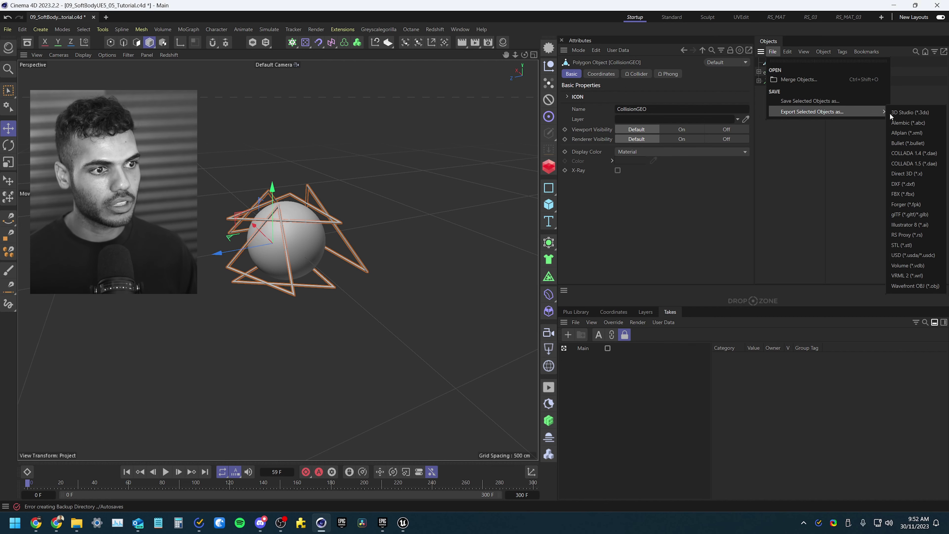
{"action": "left_click", "coordinate": [913, 196]}
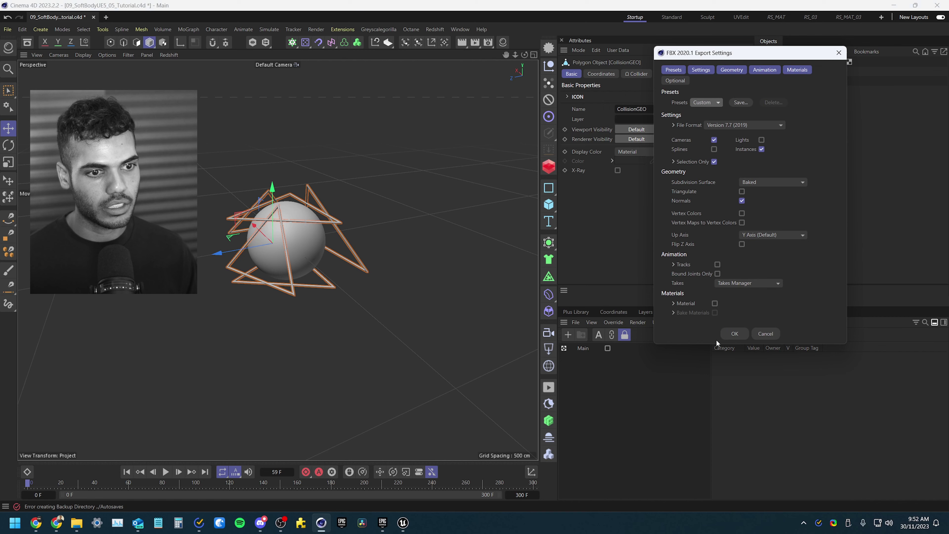
{"action": "left_click", "coordinate": [732, 330]}
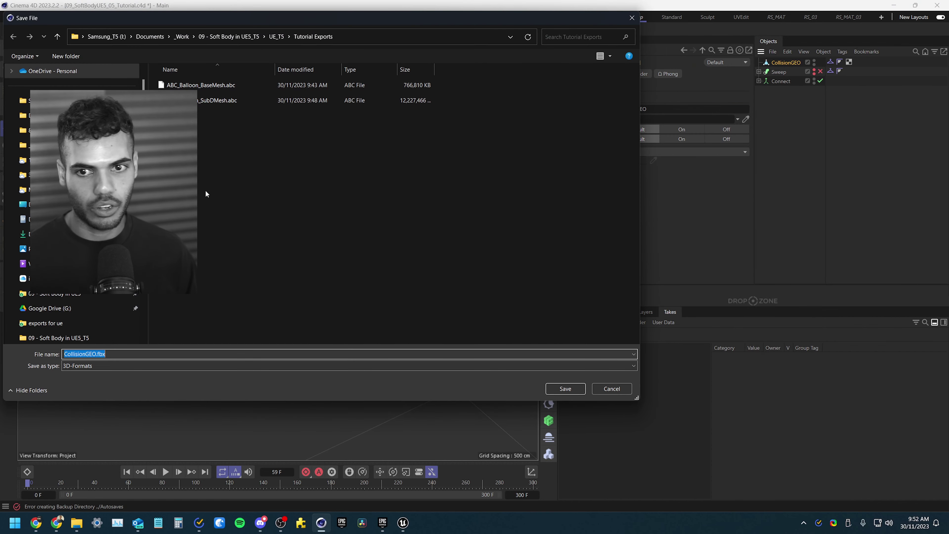
{"action": "type", "text": "FBX_"}
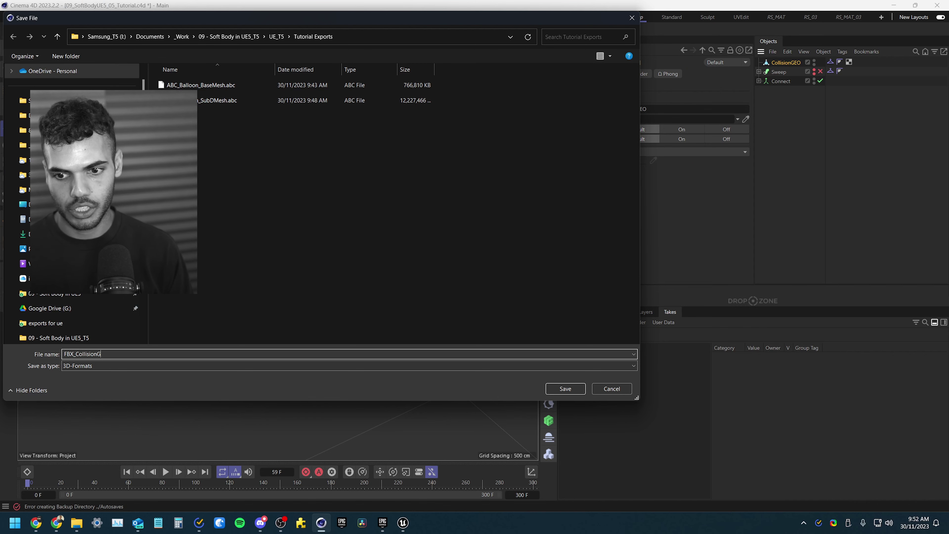
{"action": "type", "text": "CollisionGEO"}
{"action": "key", "text": "Return"}
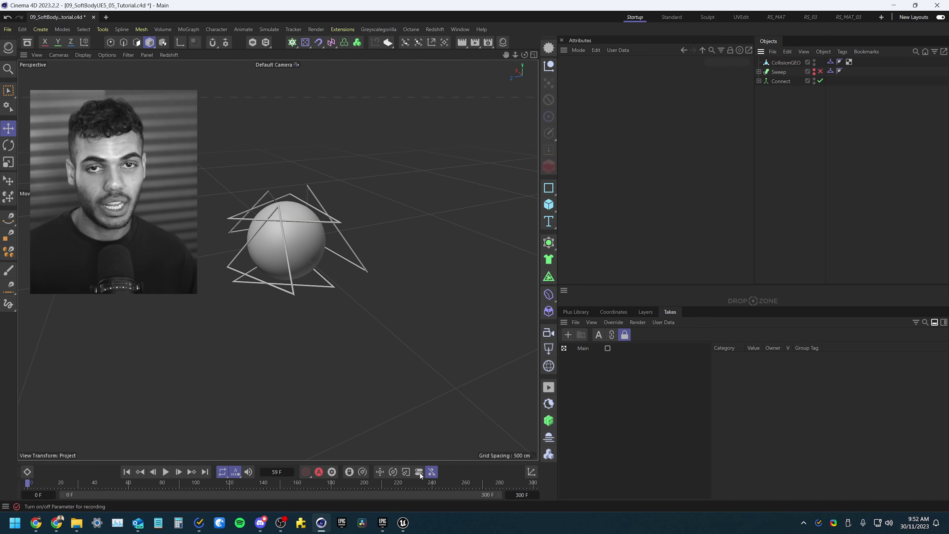
Step: Switch to Unreal Engine and import FBX_CollisionGEO as a static mesh into the 01_GEOMETRY/L_TUTORIAL folder with the default import options
{"action": "left_click", "coordinate": [403, 523]}
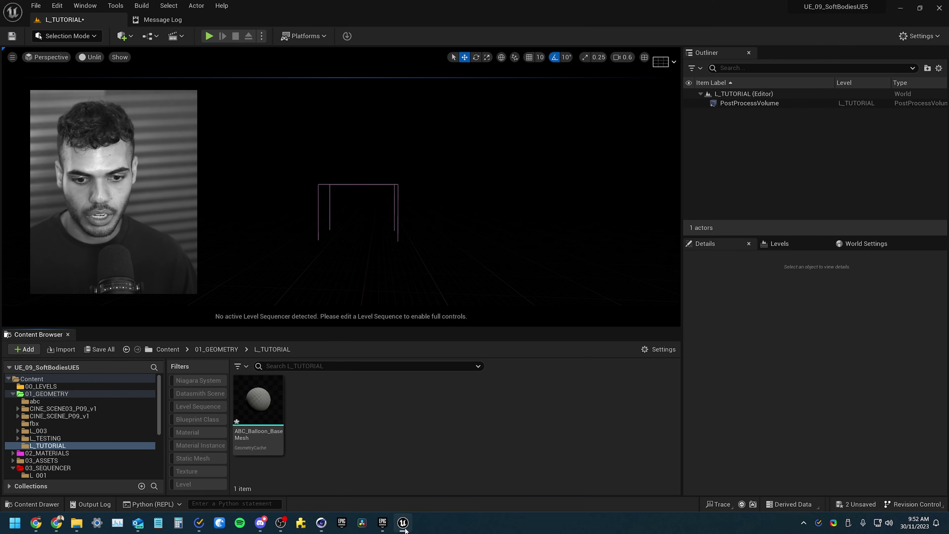
{"action": "left_click", "coordinate": [262, 402]}
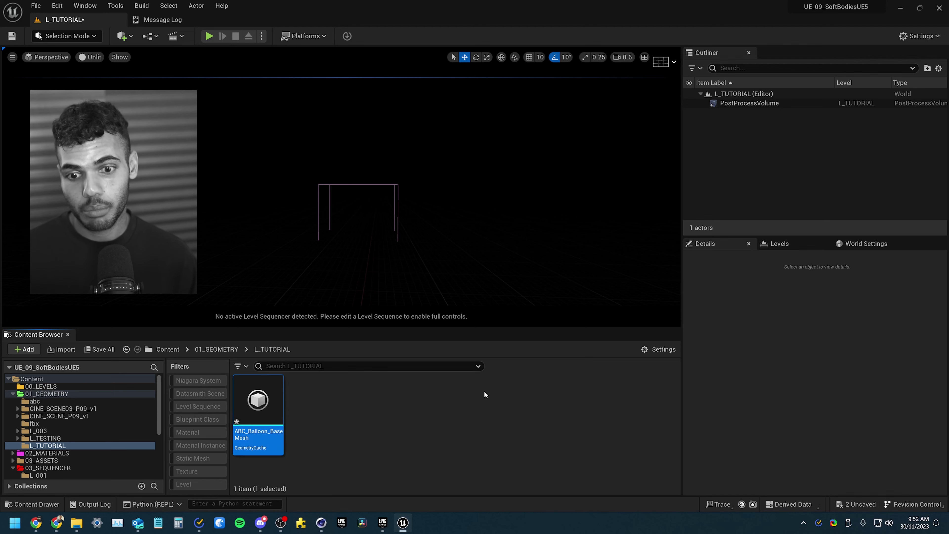
{"action": "left_click", "coordinate": [487, 365]}
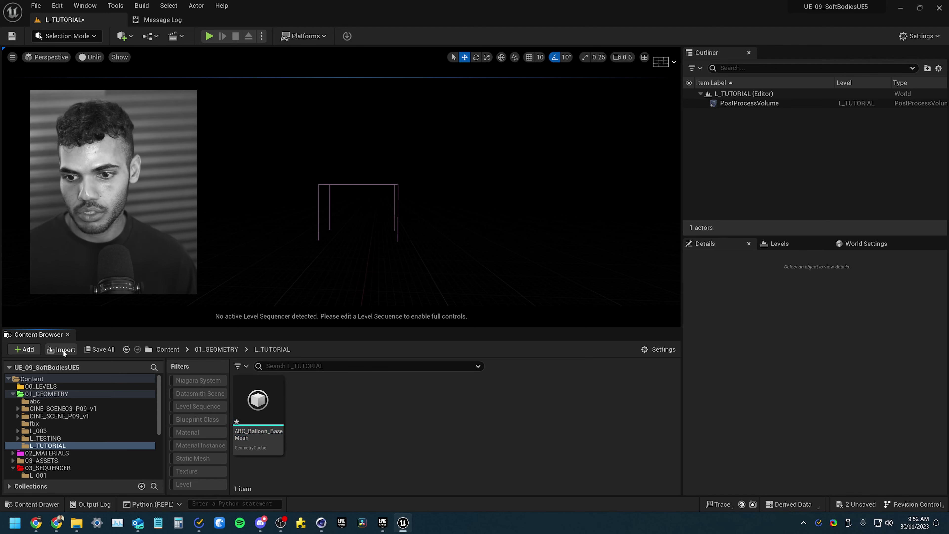
{"action": "left_click", "coordinate": [62, 350]}
{"action": "double_click", "coordinate": [356, 158]}
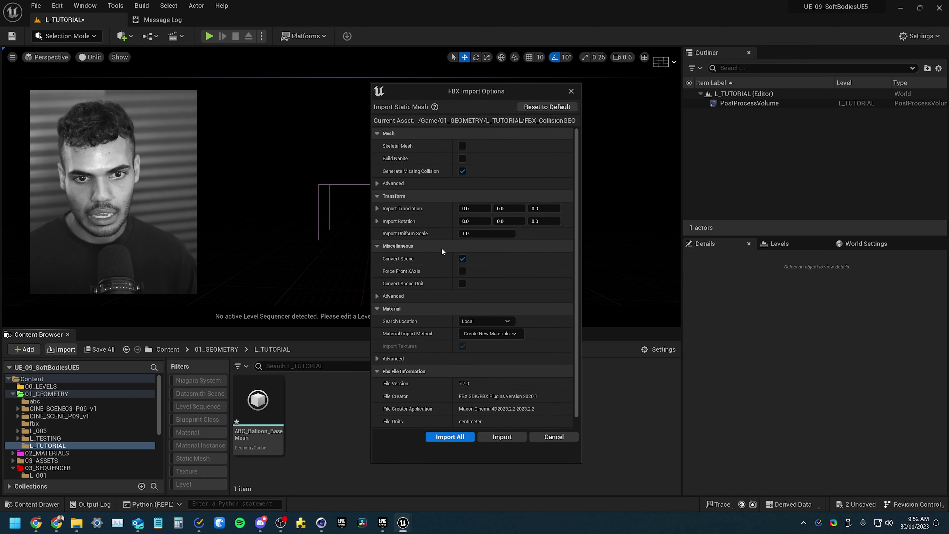
{"action": "scroll", "coordinate": [399, 235], "scroll_direction": "down", "scroll_amount": 1}
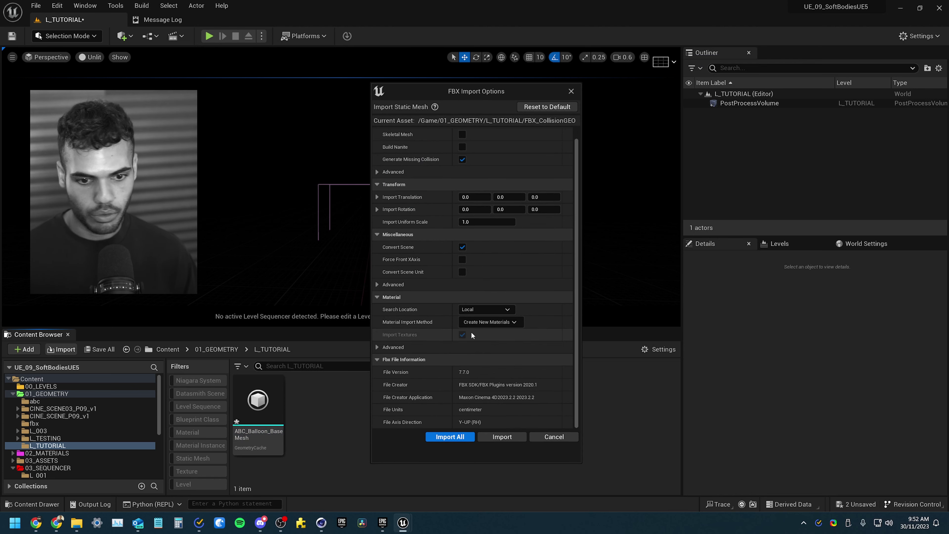
{"action": "left_click", "coordinate": [505, 436]}
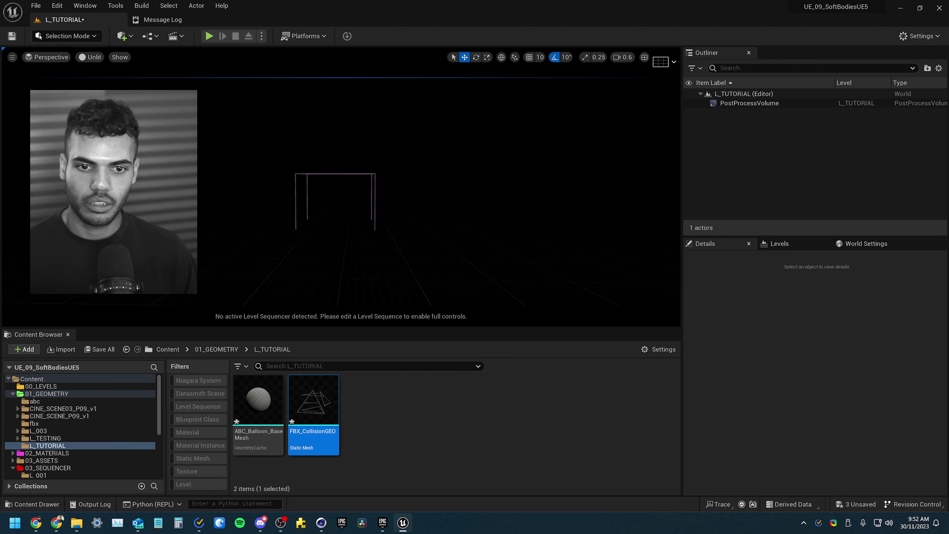
Step: Place the FBX_CollisionGEO static mesh in the level
{"action": "right_click_drag", "start_coordinate": [365, 193], "coordinate": [346, 191]}
{"action": "left_click_drag", "start_coordinate": [316, 416], "coordinate": [431, 209]}
{"action": "left_click", "coordinate": [430, 209]}
Step: Compare the collision mesh in the Lit and Unlit view modes, ending in Unlit
{"action": "left_click", "coordinate": [90, 58]}
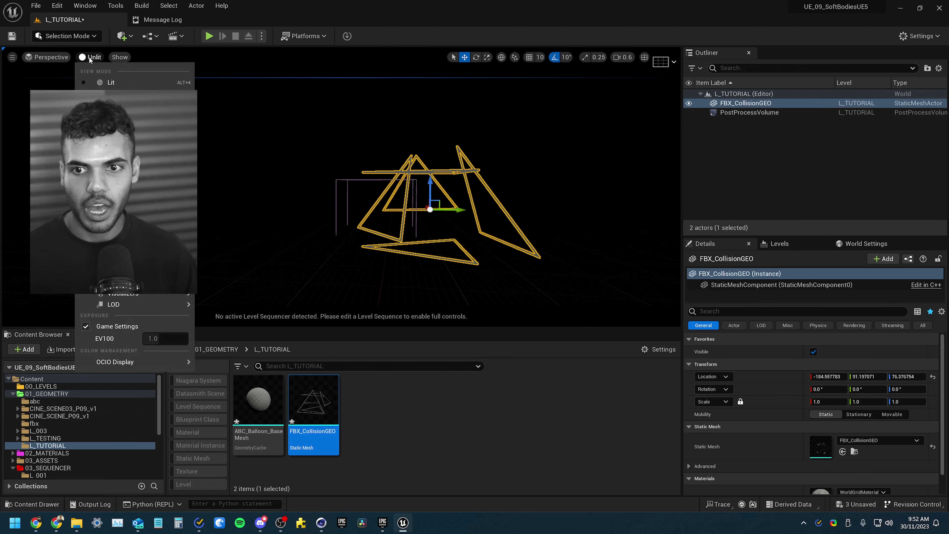
{"action": "left_click", "coordinate": [108, 85]}
{"action": "right_click_drag", "start_coordinate": [302, 190], "coordinate": [322, 204]}
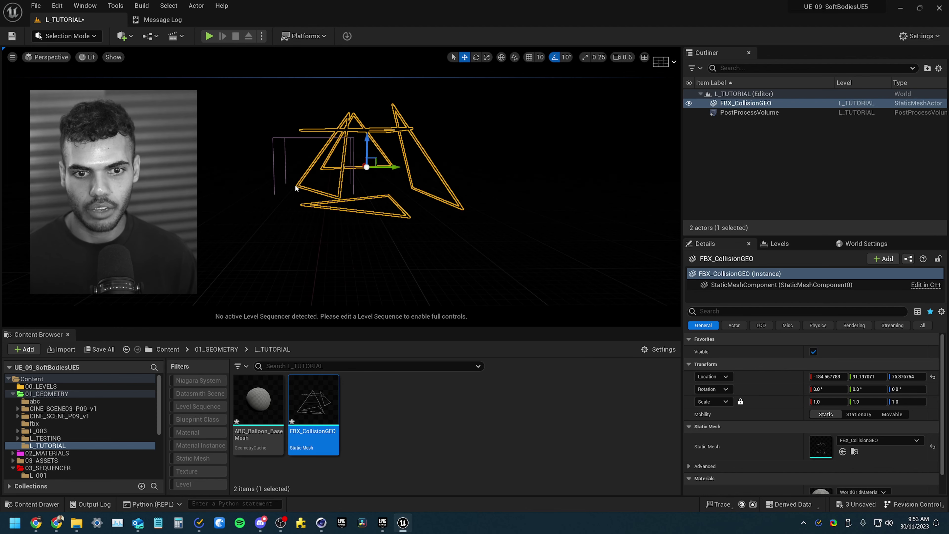
{"action": "left_click", "coordinate": [320, 123]}
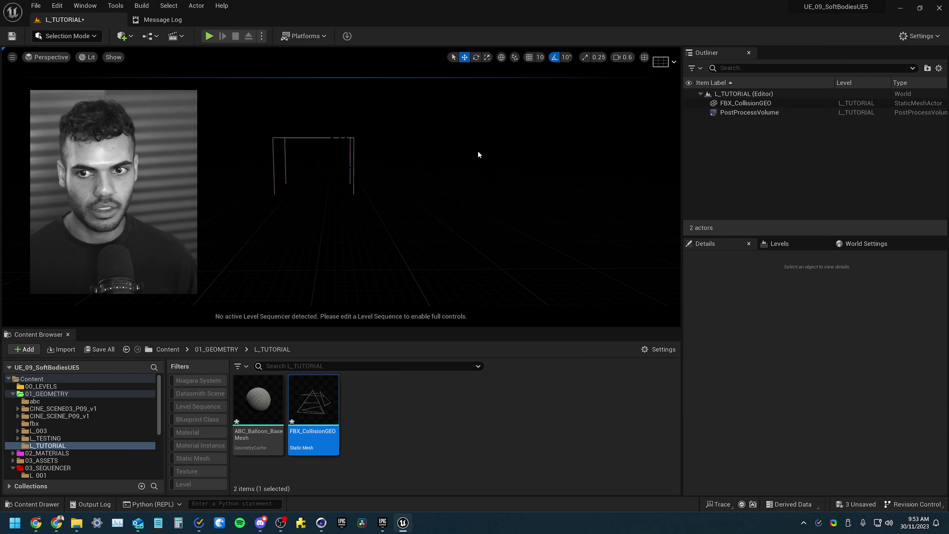
{"action": "left_click", "coordinate": [88, 59]}
{"action": "left_click", "coordinate": [98, 93]}
{"action": "left_click", "coordinate": [88, 56]}
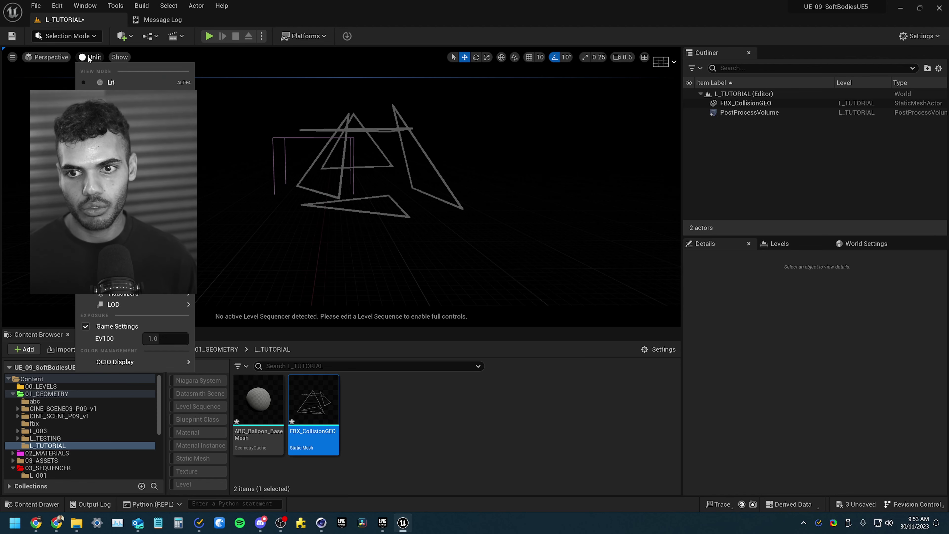
{"action": "left_click", "coordinate": [105, 84]}
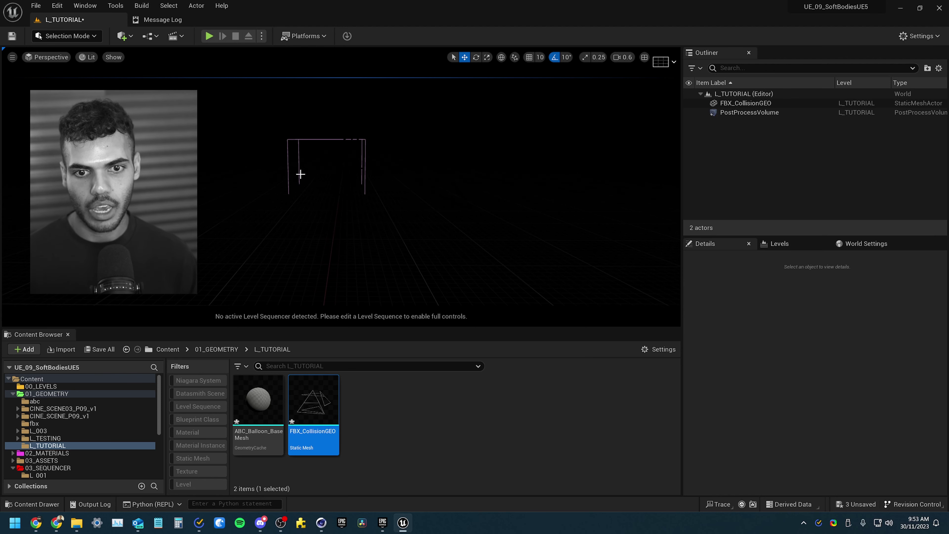
{"action": "key", "text": "alt+3"}
{"action": "key", "text": "alt+4"}
{"action": "key", "text": "alt+3"}
{"action": "key", "text": "alt+4"}
{"action": "key", "text": "alt+3"}
{"action": "key", "text": "alt+4"}
{"action": "key", "text": "alt+3"}
{"action": "left_click", "coordinate": [90, 57]}
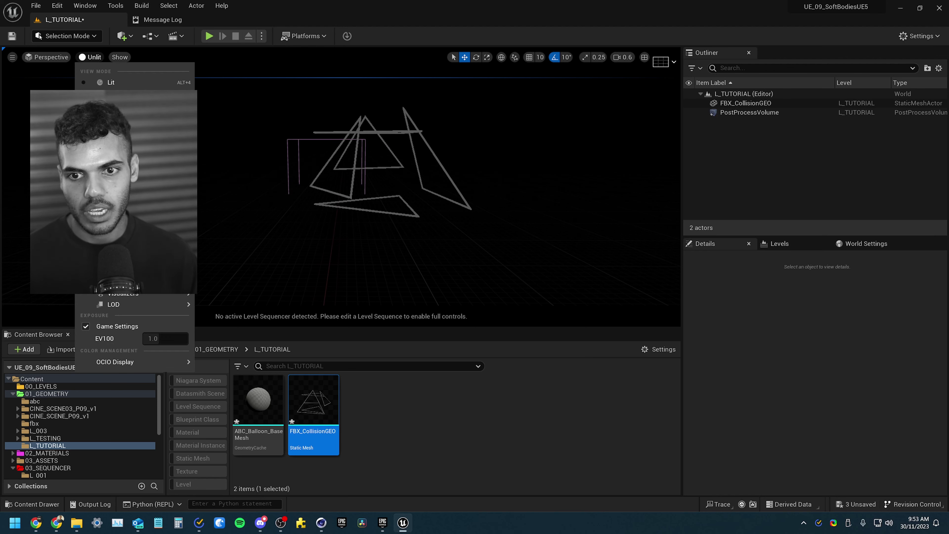
{"action": "right_click_drag", "start_coordinate": [455, 222], "coordinate": [456, 222]}
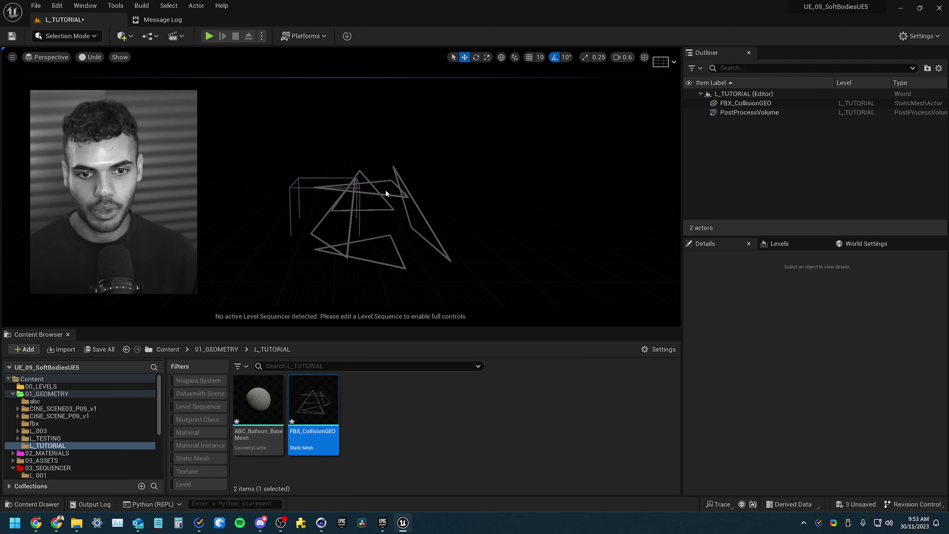
Step: Reset the FBX_CollisionGEO actor's location to 0, 0, 0
{"action": "left_click", "coordinate": [392, 194]}
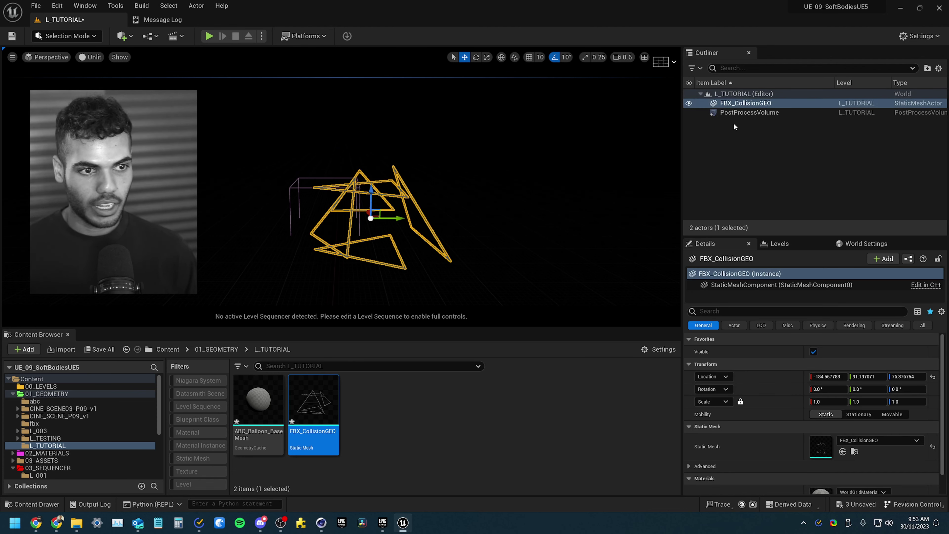
{"action": "left_click", "coordinate": [932, 376]}
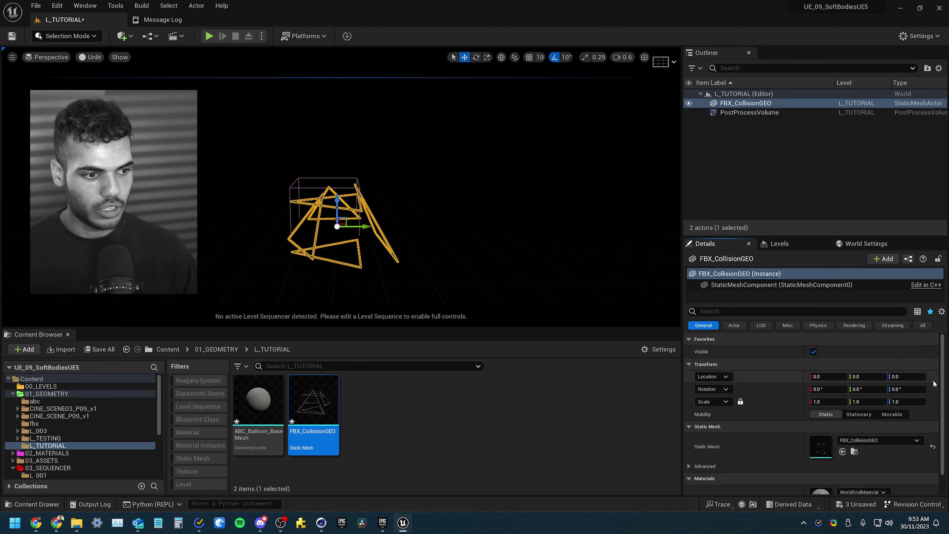
{"action": "mouse_move", "coordinate": [448, 222]}
{"action": "right_mouse_down"}
{"action": "mouse_move", "coordinate": [429, 224]}
{"action": "mouse_move", "coordinate": [429, 236]}
{"action": "mouse_move", "coordinate": [441, 241]}
{"action": "mouse_move", "coordinate": [440, 217]}
{"action": "right_mouse_up"}
{"action": "left_click", "coordinate": [355, 434]}
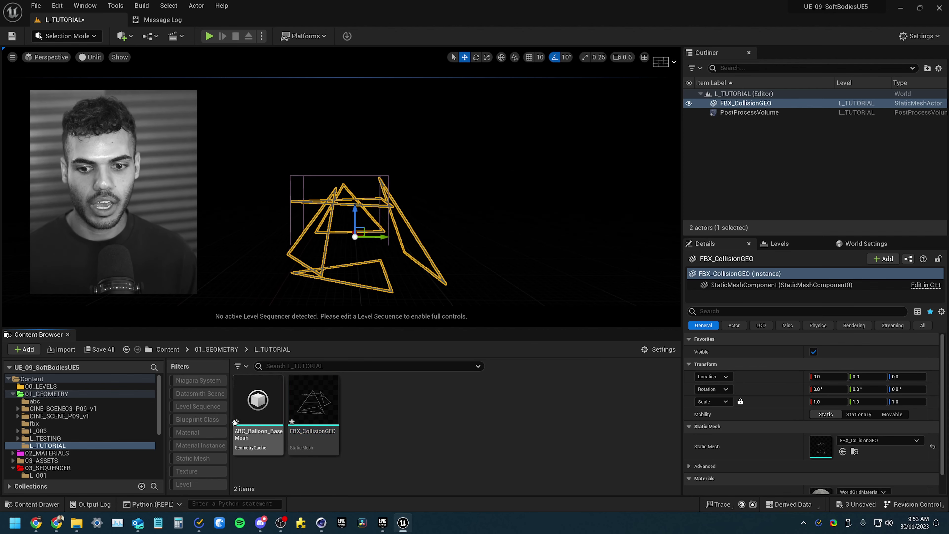
Step: Place the ABC_Balloon_BaseMesh geometry cache in the level and reset its location to 0, 0, 0
{"action": "left_click", "coordinate": [257, 411]}
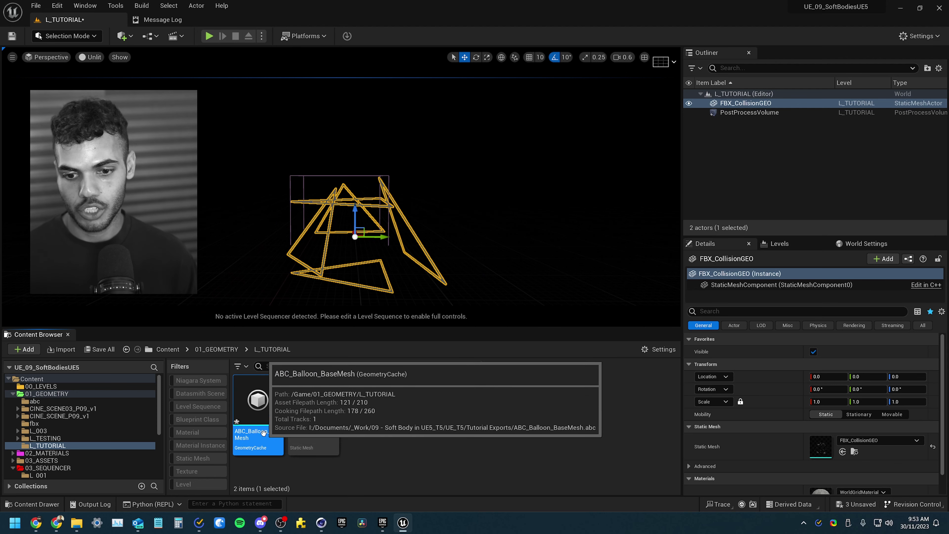
{"action": "left_click_drag", "start_coordinate": [260, 423], "coordinate": [366, 278]}
{"action": "left_click", "coordinate": [932, 376]}
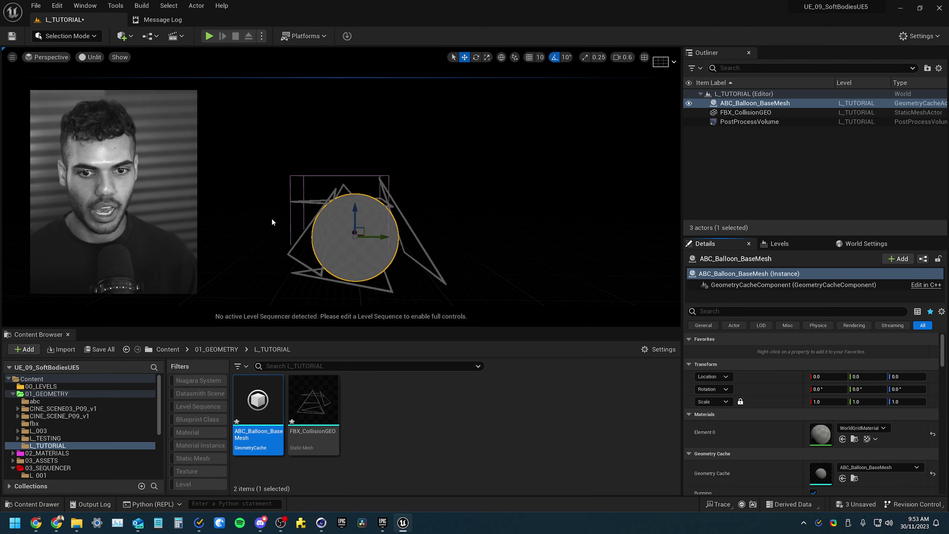
{"action": "left_click", "coordinate": [275, 216]}
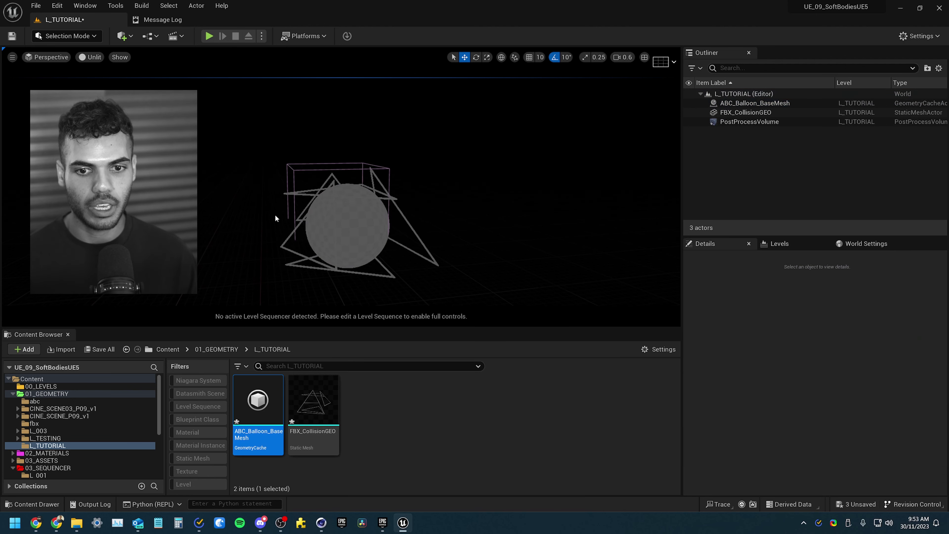
Step: Move the PostProcessVolume sideways, clear of the balloon and the collision mesh, and deselect it
{"action": "left_click", "coordinate": [336, 171]}
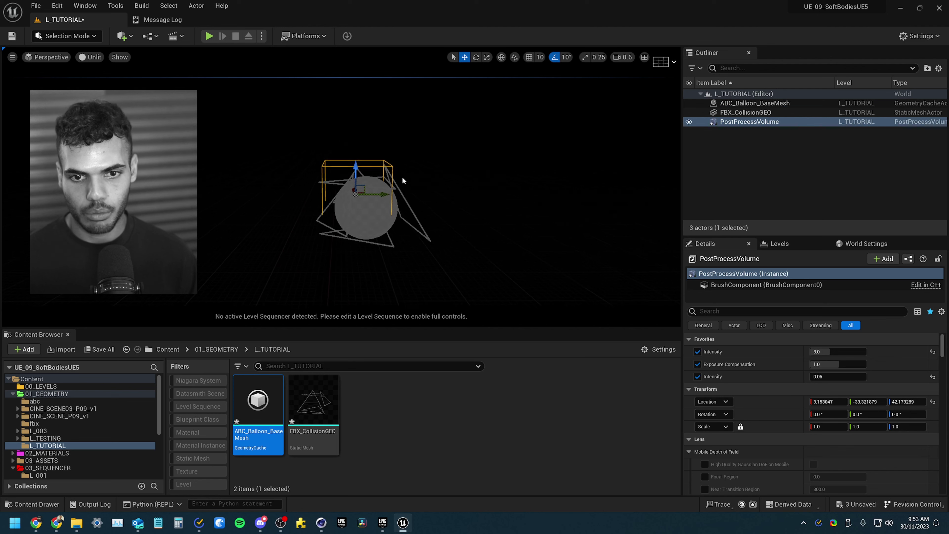
{"action": "left_click", "coordinate": [333, 213]}
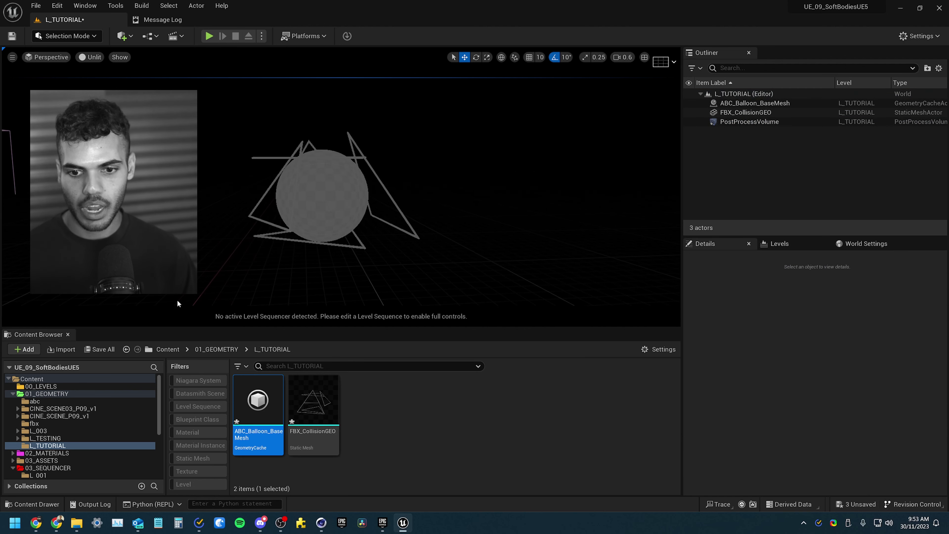
{"action": "right_click_drag", "start_coordinate": [345, 192], "coordinate": [339, 220]}
{"action": "key", "text": "w"}
{"action": "key", "text": "s"}
Step: Create a folder named L_TUTORIAL inside 03_SEQUENCER and open it
{"action": "scroll", "coordinate": [73, 444], "scroll_direction": "down", "scroll_amount": 3}
{"action": "left_click", "coordinate": [75, 407]}
{"action": "right_click", "coordinate": [569, 425]}
{"action": "left_click", "coordinate": [645, 111]}
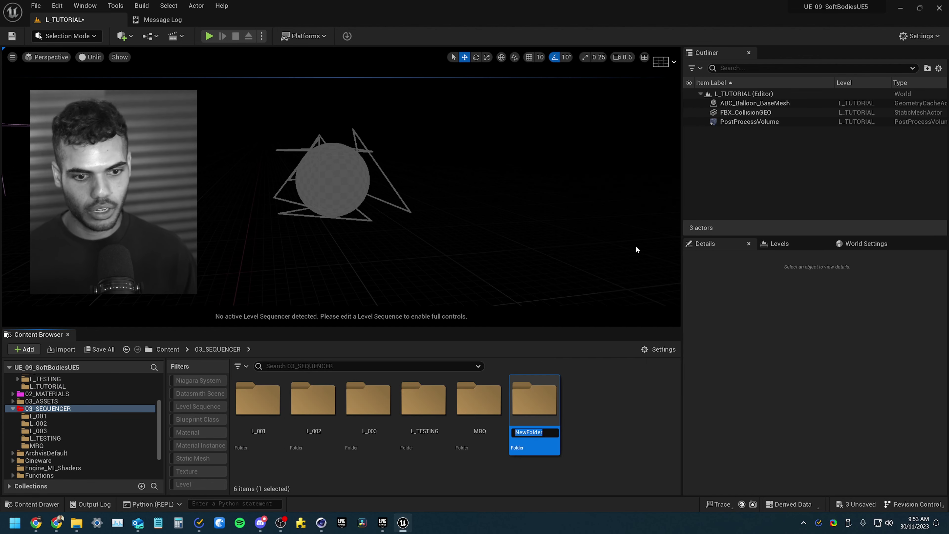
{"action": "type", "text": "L_T"}
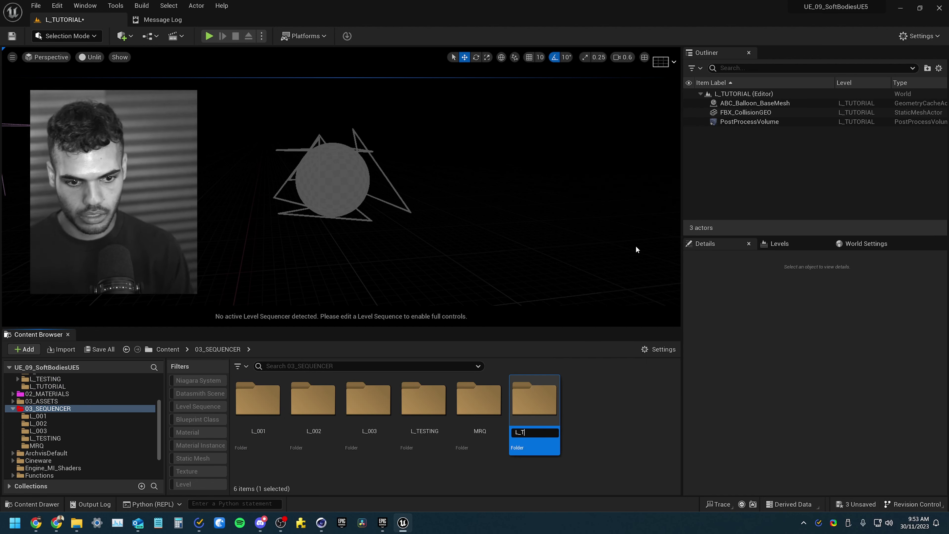
{"action": "type", "text": "UTORIAL"}
{"action": "key", "text": "Return"}
{"action": "key", "text": "Return"}
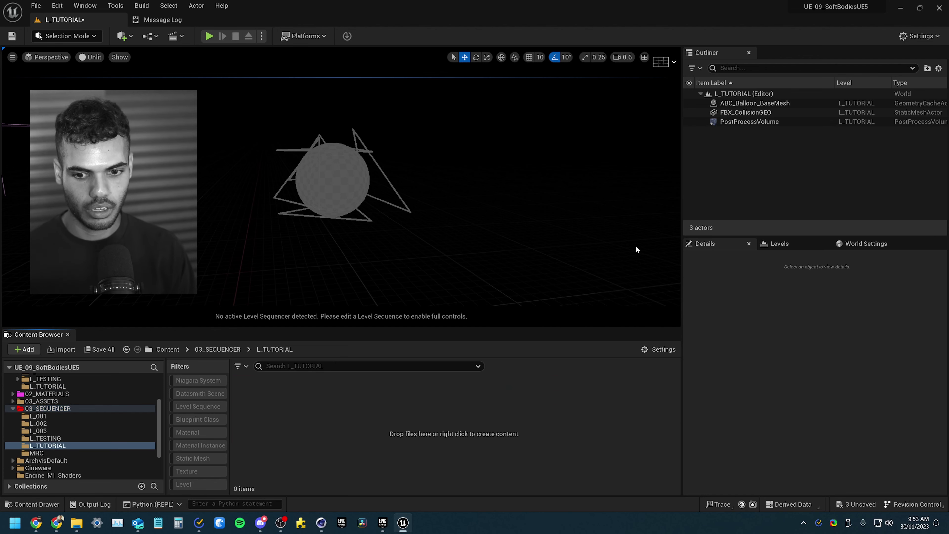
Step: Create a Level Sequence named L_TUTORIAL_ANIM in the 03_SEQUENCER/L_TUTORIAL folder
{"action": "right_click", "coordinate": [264, 409]}
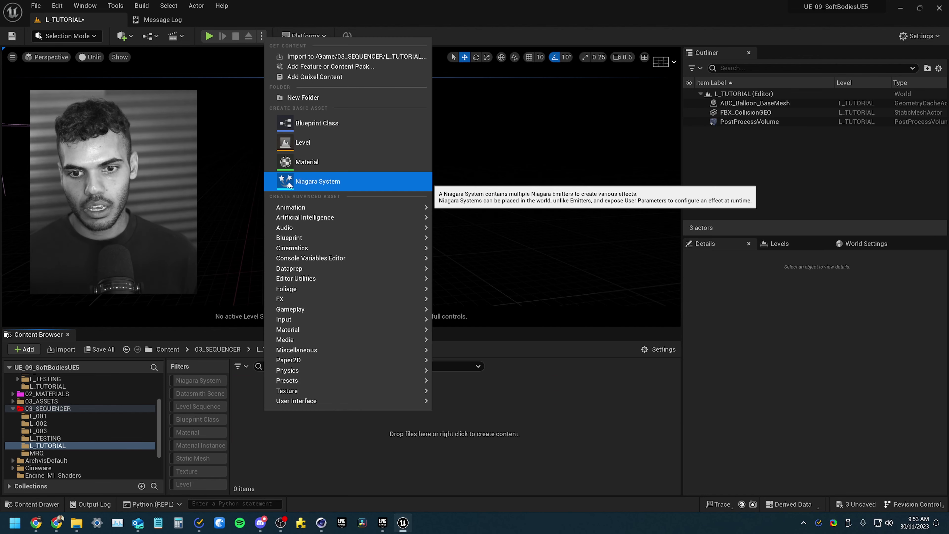
{"action": "mouse_move", "coordinate": [324, 252]}
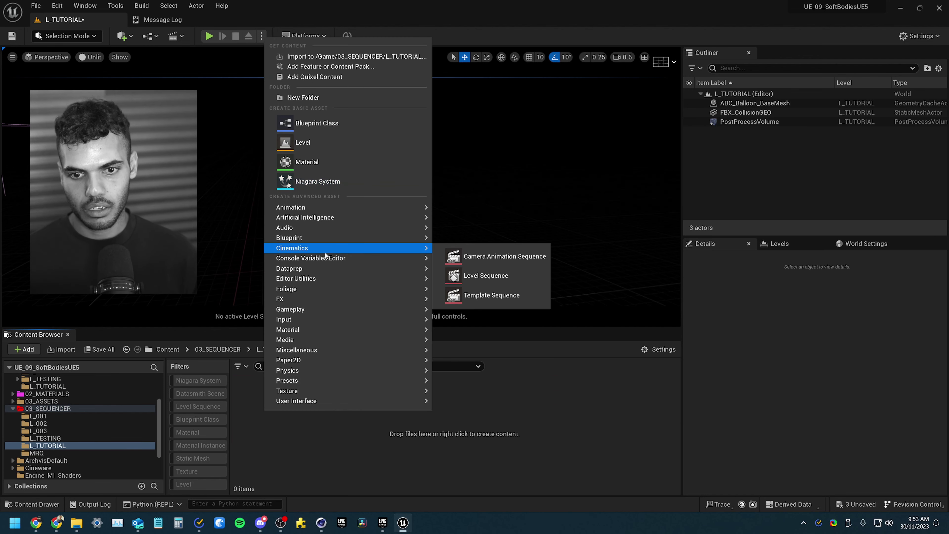
{"action": "left_click", "coordinate": [515, 278]}
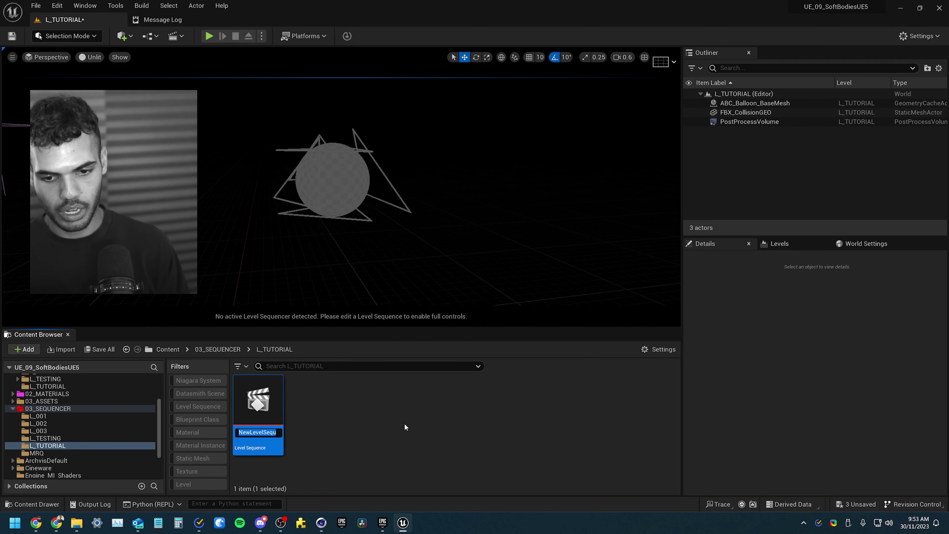
{"action": "type", "text": "L"}
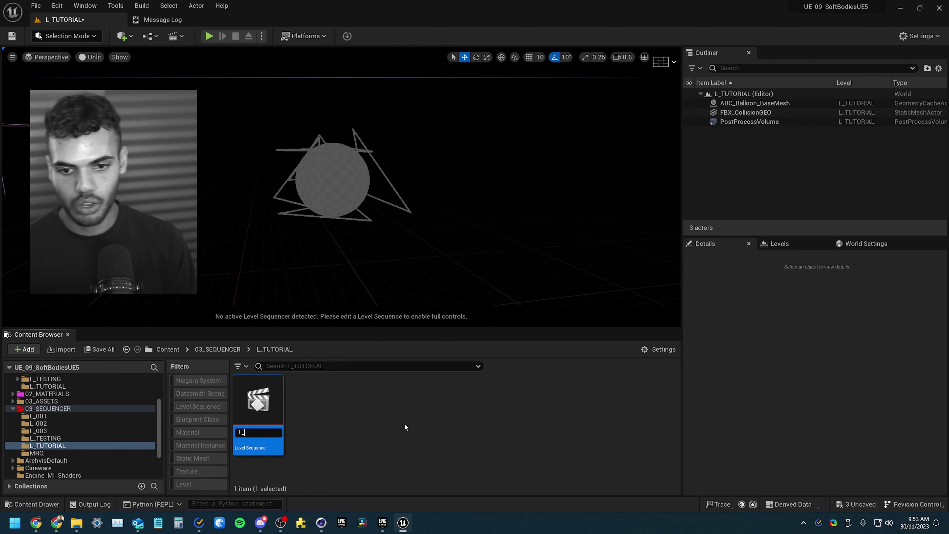
{"action": "type", "text": "_TUTORIAL_ANIM"}
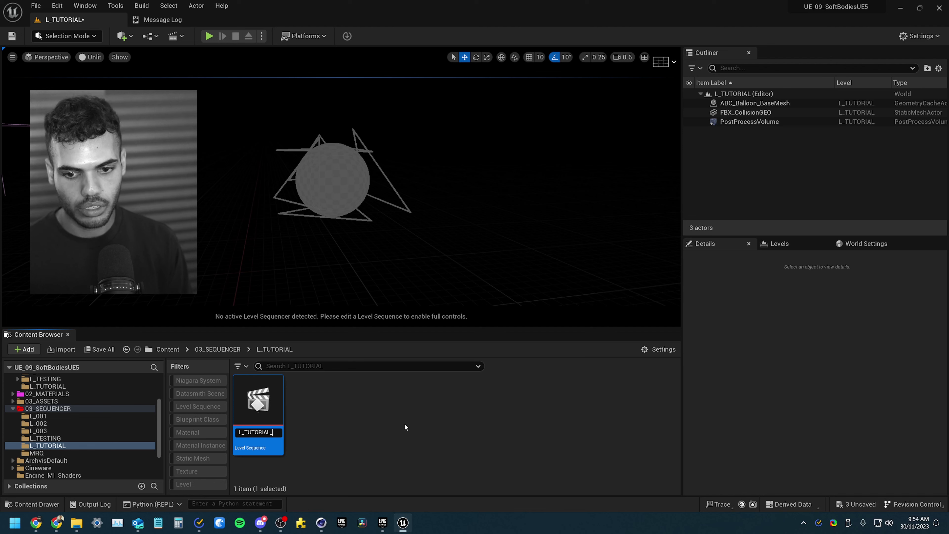
{"action": "key", "text": "Return"}
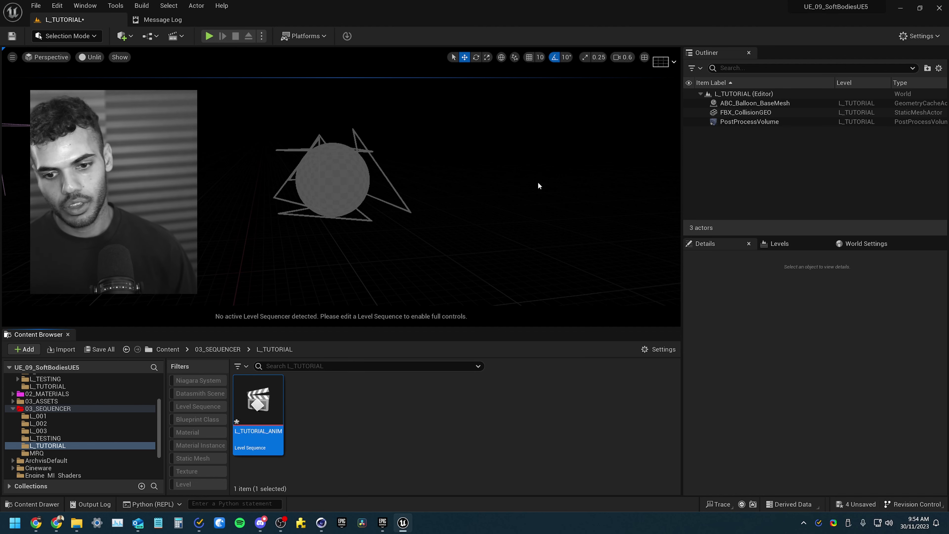
Step: Open the L_TUTORIAL_ANIM Level Sequence and add the ABC_Balloon_BaseMesh actor to it as a track
{"action": "left_click", "coordinate": [250, 428]}
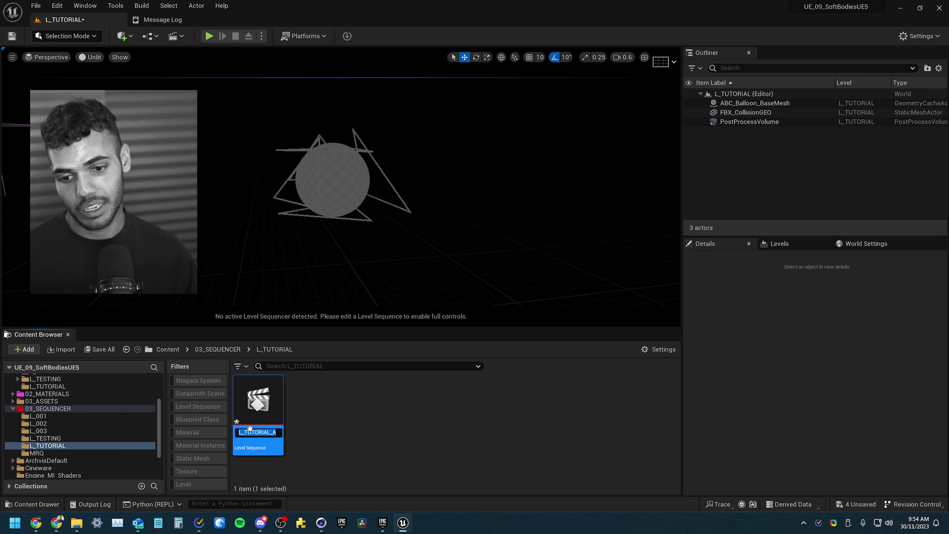
{"action": "double_click", "coordinate": [267, 401]}
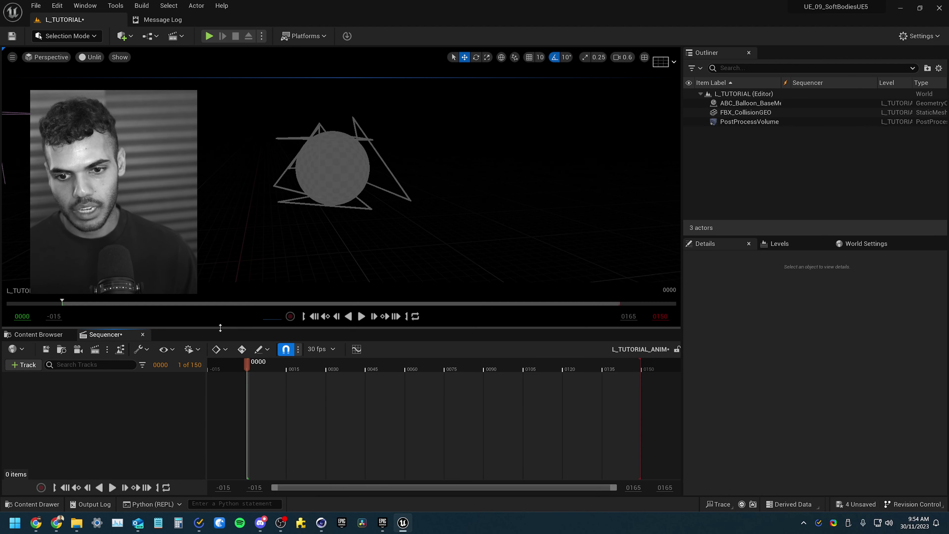
{"action": "left_click", "coordinate": [735, 103]}
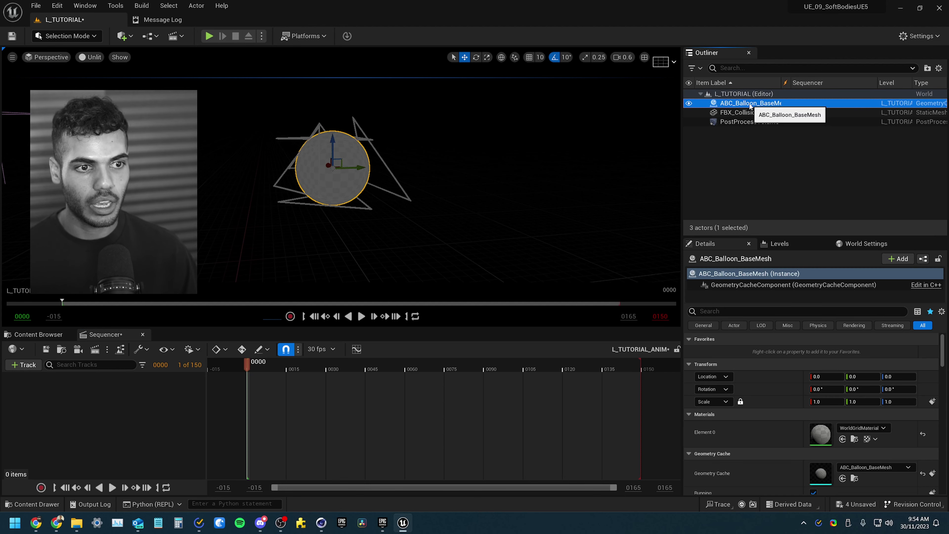
{"action": "left_click_drag", "start_coordinate": [750, 106], "coordinate": [110, 425]}
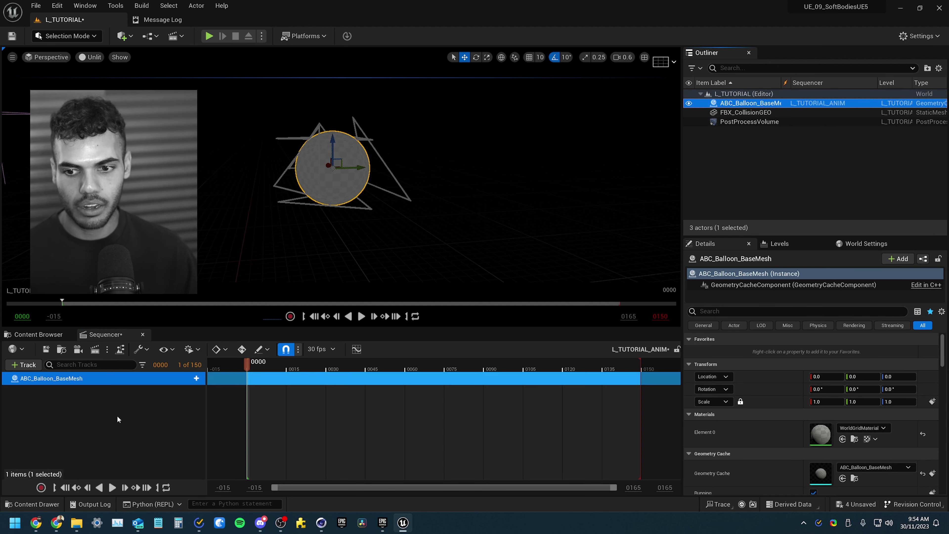
{"action": "left_click", "coordinate": [118, 416]}
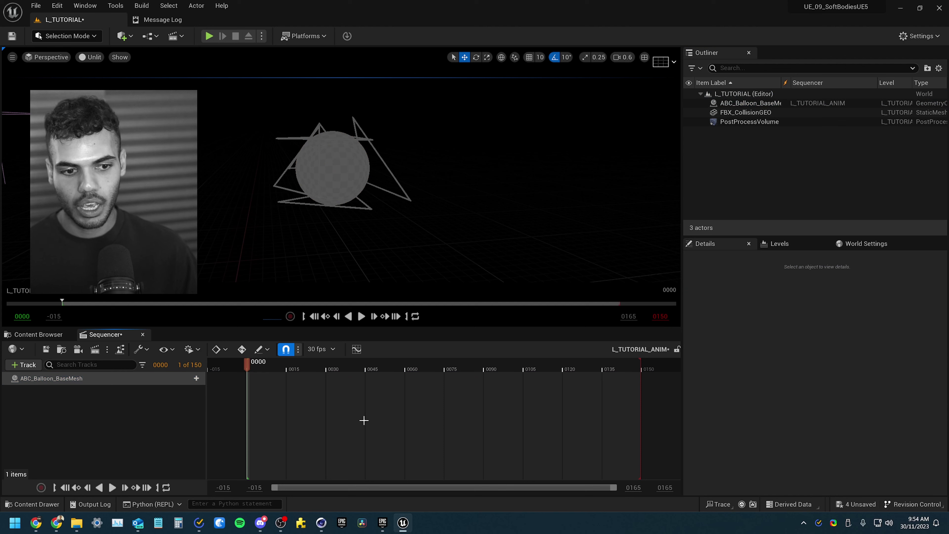
Step: Set the end of the sequence's playback range to frame 300
{"action": "scroll", "coordinate": [373, 420], "scroll_direction": "down", "scroll_amount": 6, "text": "ctrl"}
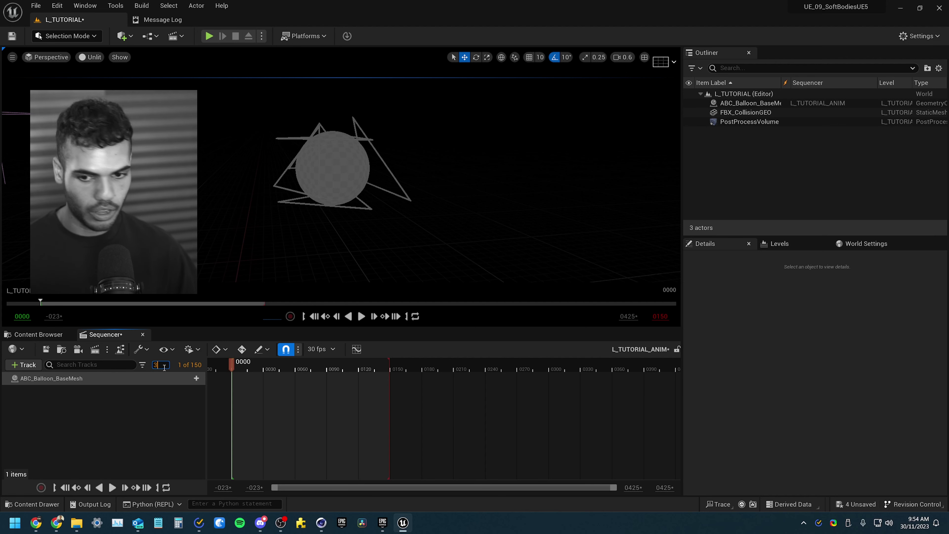
{"action": "key", "text": "Return"}
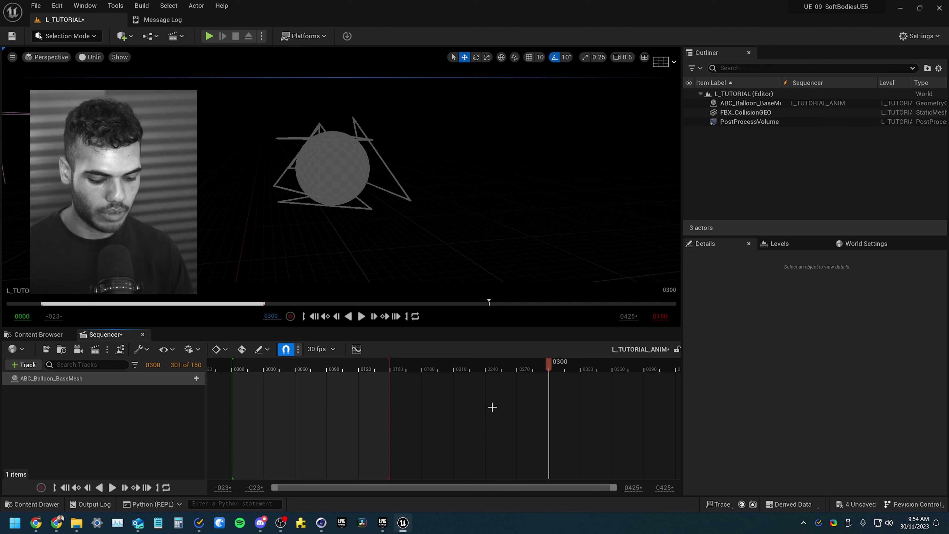
{"action": "key", "text": "bracketright"}
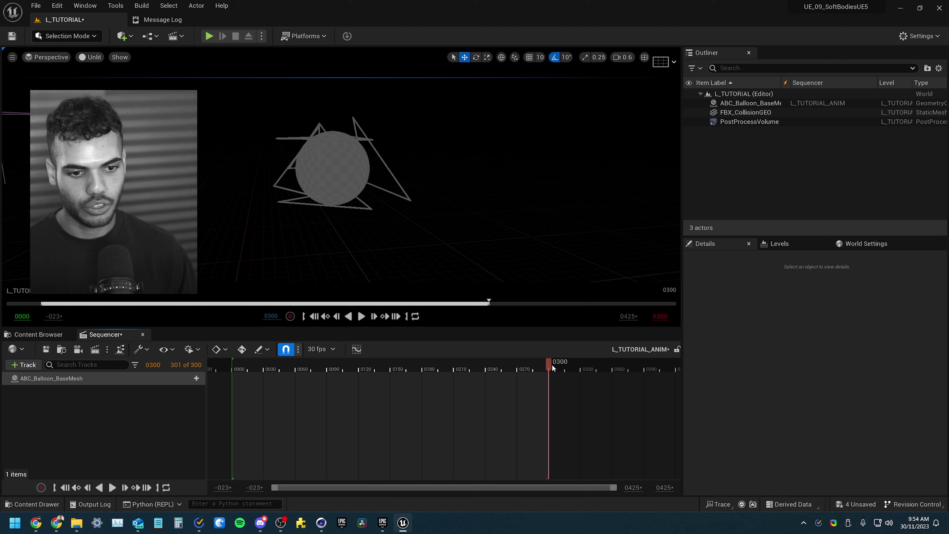
Step: Try shortening the playback range to end at frame 103 and start at frame 43, and undo these range changes
{"action": "left_click_drag", "start_coordinate": [551, 369], "coordinate": [437, 374]}
{"action": "right_click", "coordinate": [438, 374]}
{"action": "left_click", "coordinate": [438, 375]}
{"action": "key", "text": "bracketright"}
{"action": "left_click", "coordinate": [341, 367]}
{"action": "key", "text": "bracketright"}
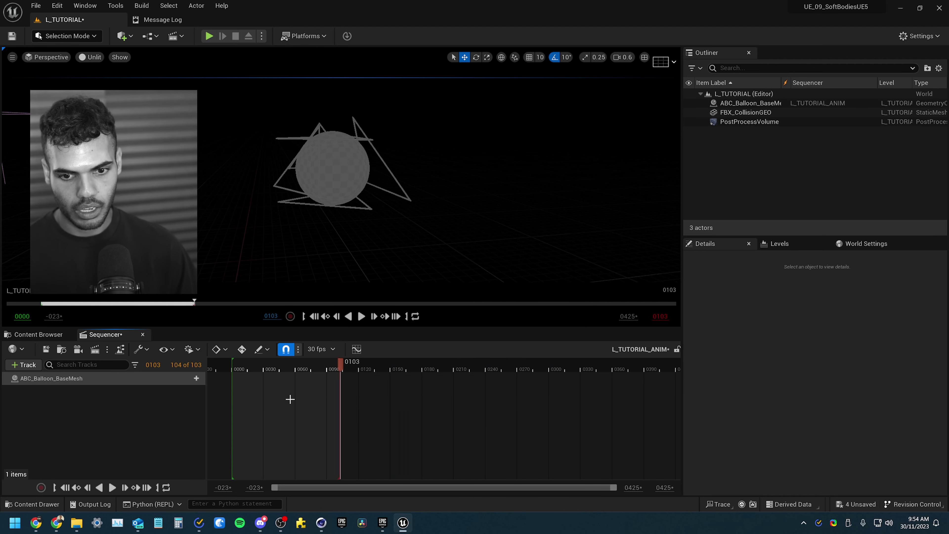
{"action": "left_click_drag", "start_coordinate": [316, 369], "coordinate": [278, 363]}
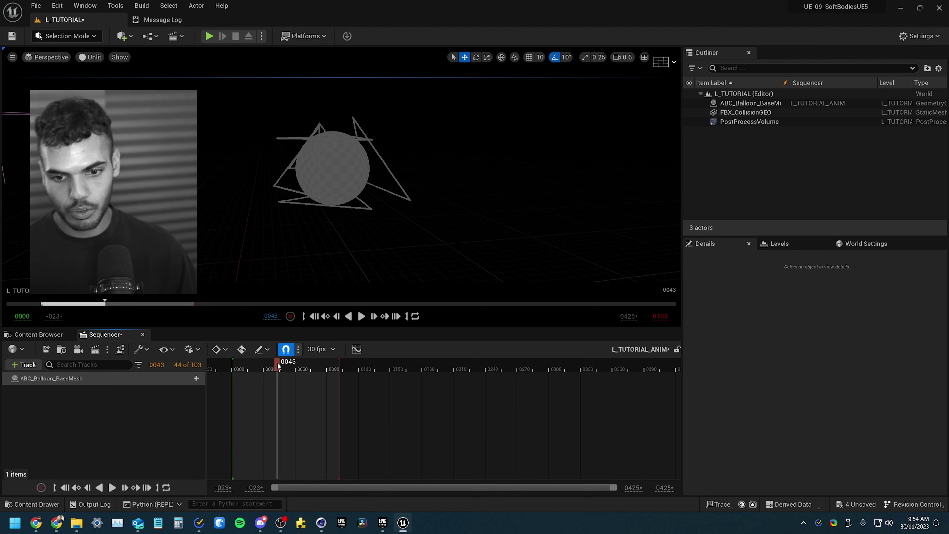
{"action": "key", "text": "bracketleft"}
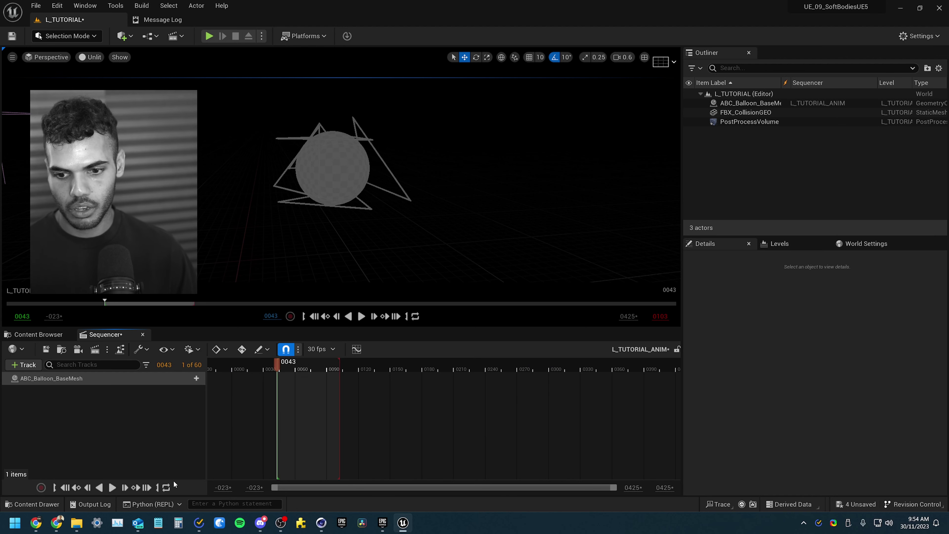
{"action": "key", "text": "ctrl+z"}
{"action": "key", "text": "ctrl+z"}
{"action": "key", "text": "ctrl+z"}
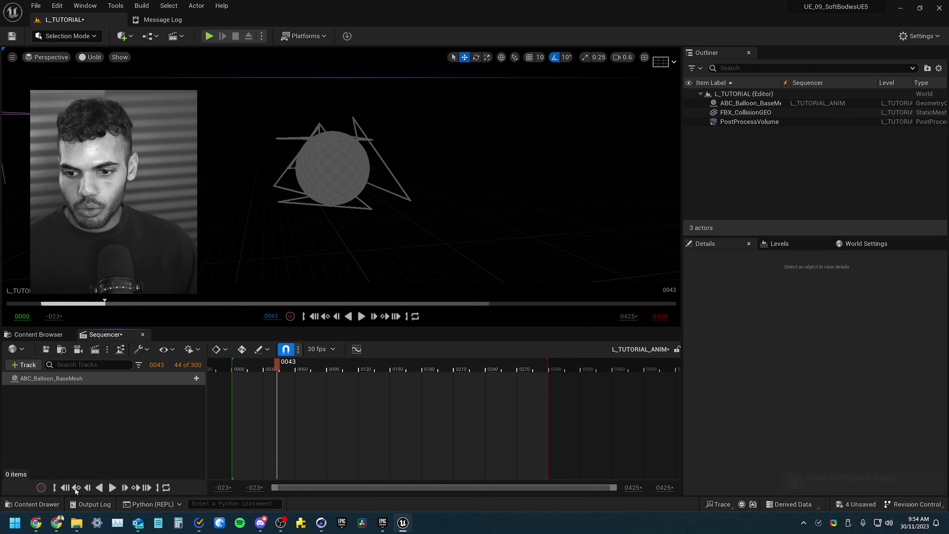
Step: Return the playhead to frame 0 and add a Geometry Cache track to ABC_Balloon_BaseMesh
{"action": "left_click_drag", "start_coordinate": [277, 365], "coordinate": [284, 368]}
{"action": "left_click", "coordinate": [65, 487]}
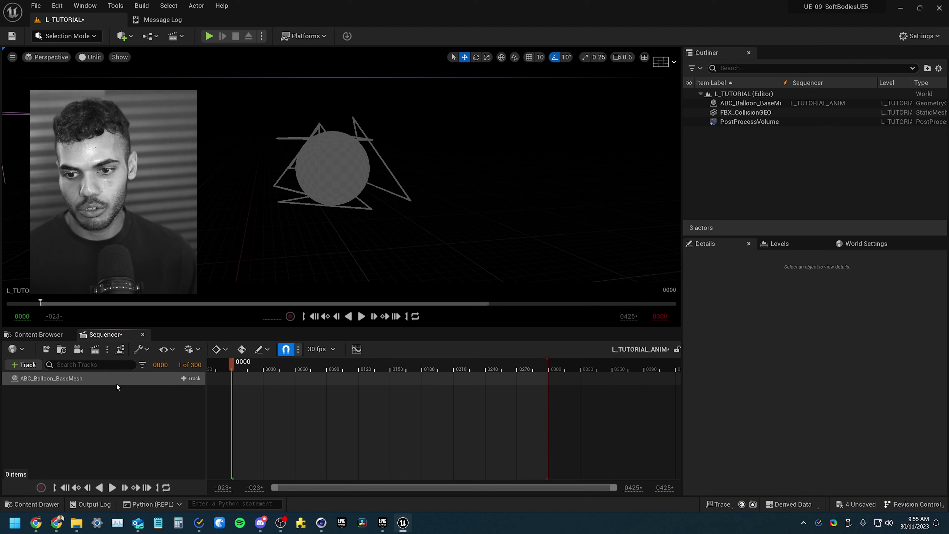
{"action": "left_click", "coordinate": [191, 378]}
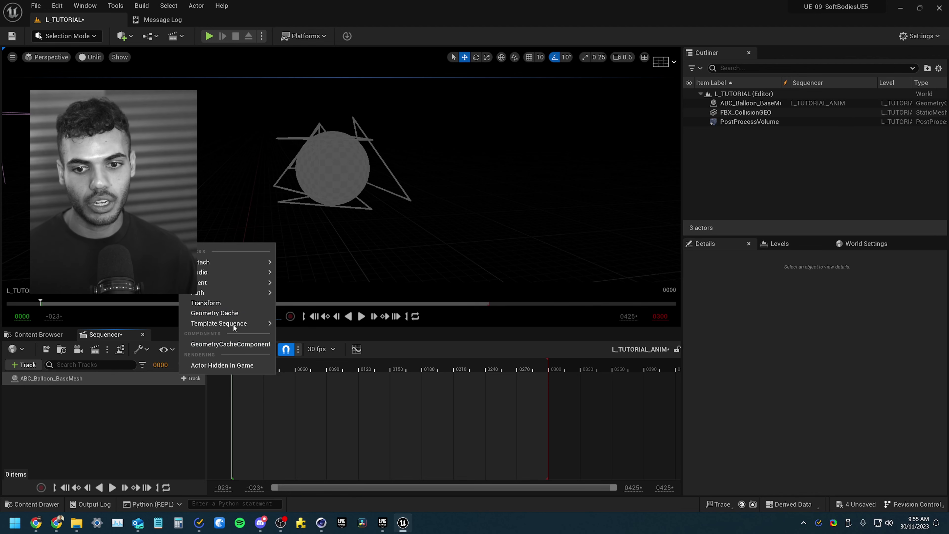
{"action": "left_click", "coordinate": [237, 312]}
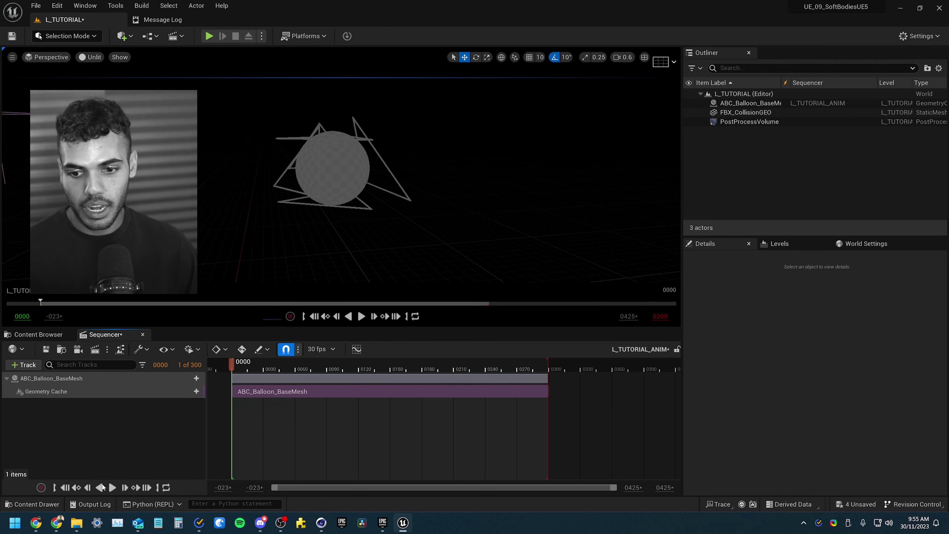
Step: Play the sequence to preview the balloon's cached animation and return to the first frame
{"action": "left_click", "coordinate": [112, 487]}
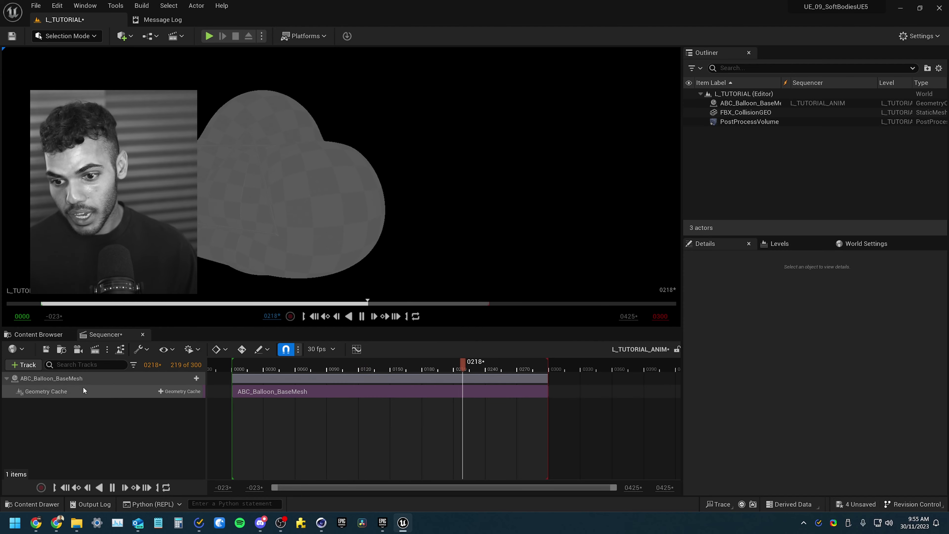
{"action": "left_click", "coordinate": [112, 488]}
{"action": "left_click", "coordinate": [66, 487]}
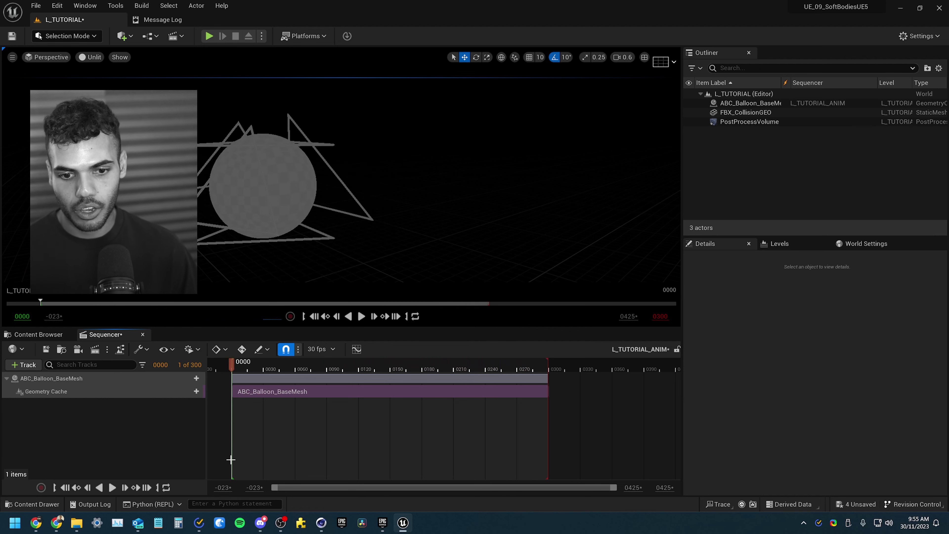
Step: Set the balloon's Geometry Cache section to a play rate of 0.5 and extend the section to about frame 600
{"action": "right_click", "coordinate": [303, 392]}
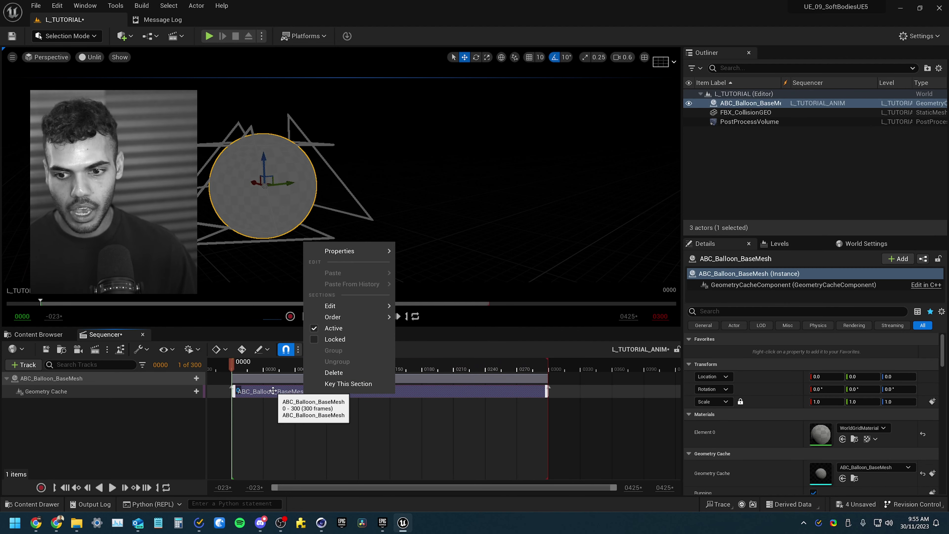
{"action": "mouse_move", "coordinate": [357, 252]}
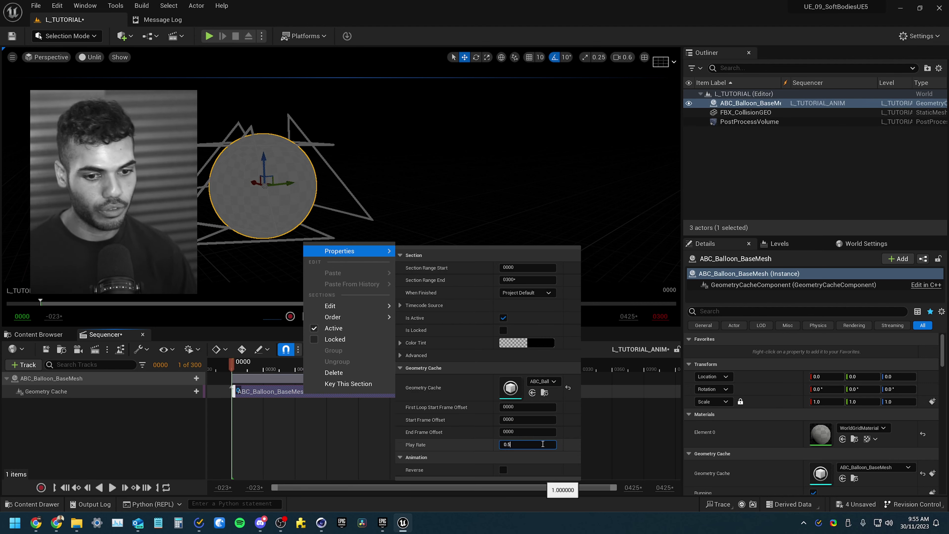
{"action": "left_click", "coordinate": [325, 422]}
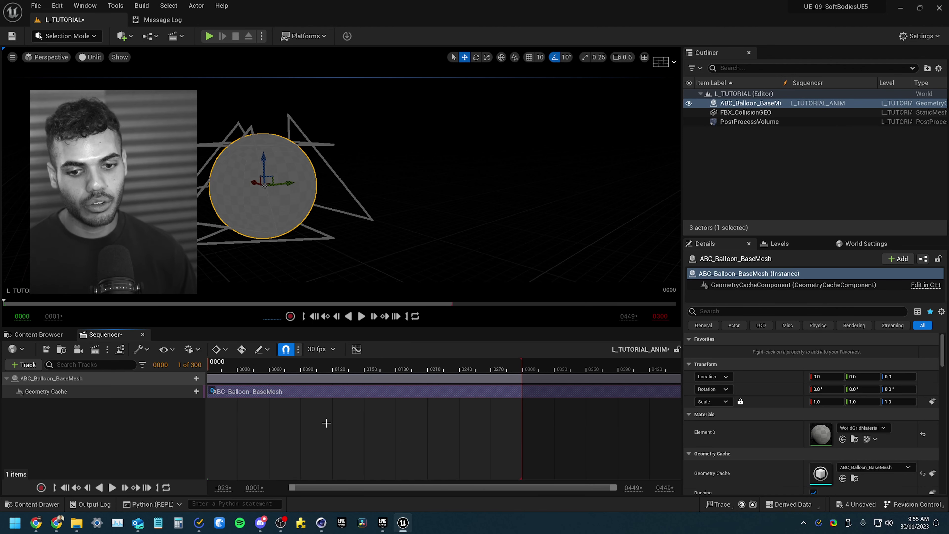
Step: Set the end of the sequence's playback range to frame 600
{"action": "left_click", "coordinate": [165, 365]}
{"action": "type", "text": "600"}
{"action": "key", "text": "Return"}
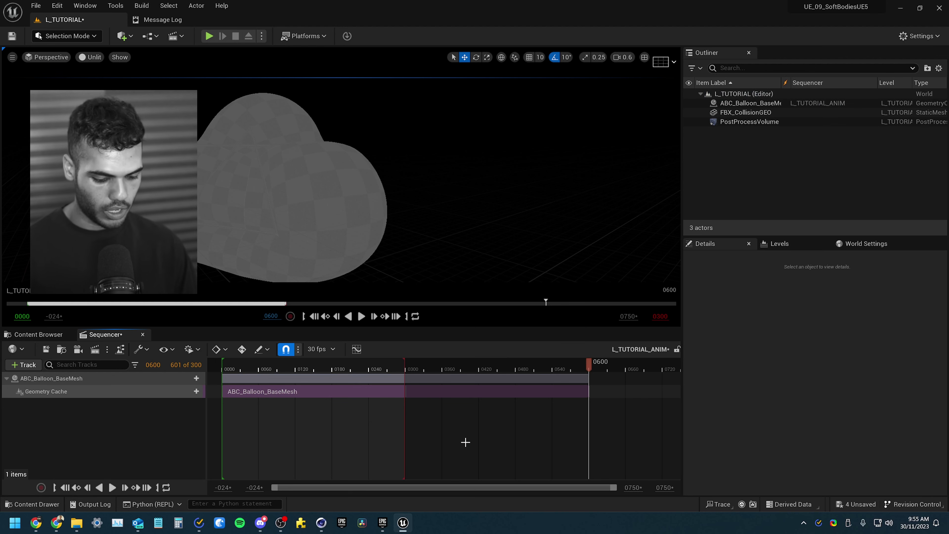
{"action": "key", "text": "]"}
Step: Scrub through the slowed balloon animation, view it from farther back, and return to the first frame
{"action": "left_click_drag", "start_coordinate": [530, 369], "coordinate": [316, 402]}
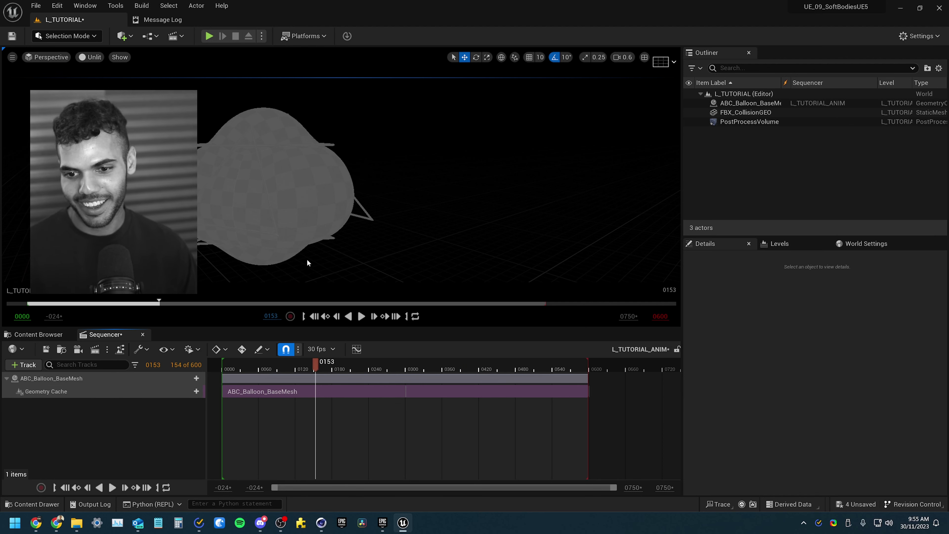
{"action": "right_click_drag", "start_coordinate": [254, 247], "coordinate": [228, 246]}
{"action": "key", "text": "s"}
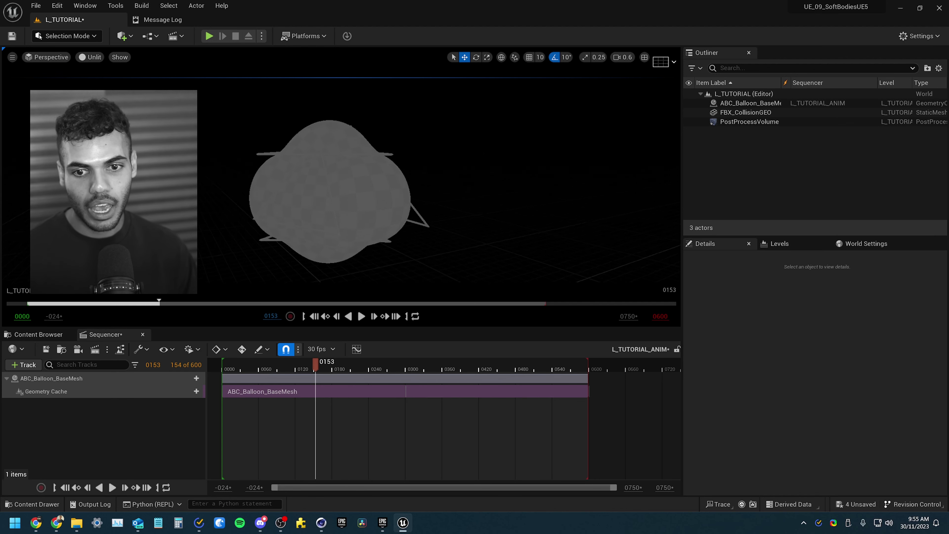
{"action": "left_click", "coordinate": [64, 487]}
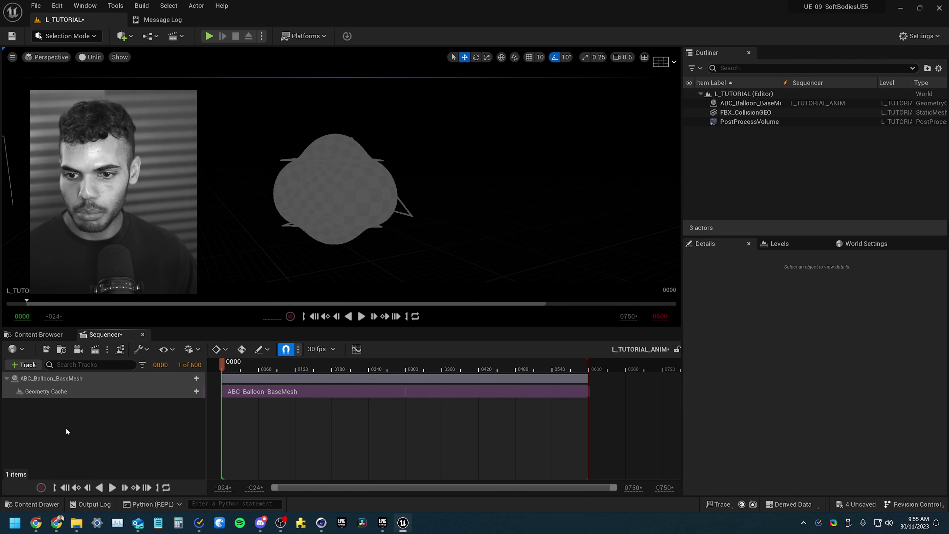
Step: Check the balloon scene in Lit view mode and switch back to Unlit
{"action": "left_click", "coordinate": [38, 335]}
{"action": "left_click_drag", "start_coordinate": [360, 246], "coordinate": [355, 227]}
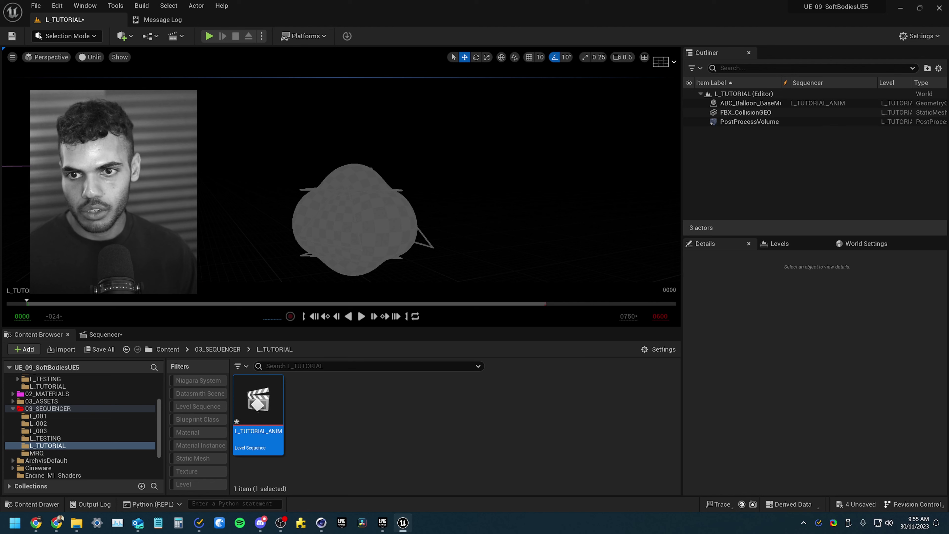
{"action": "key", "text": "alt+4"}
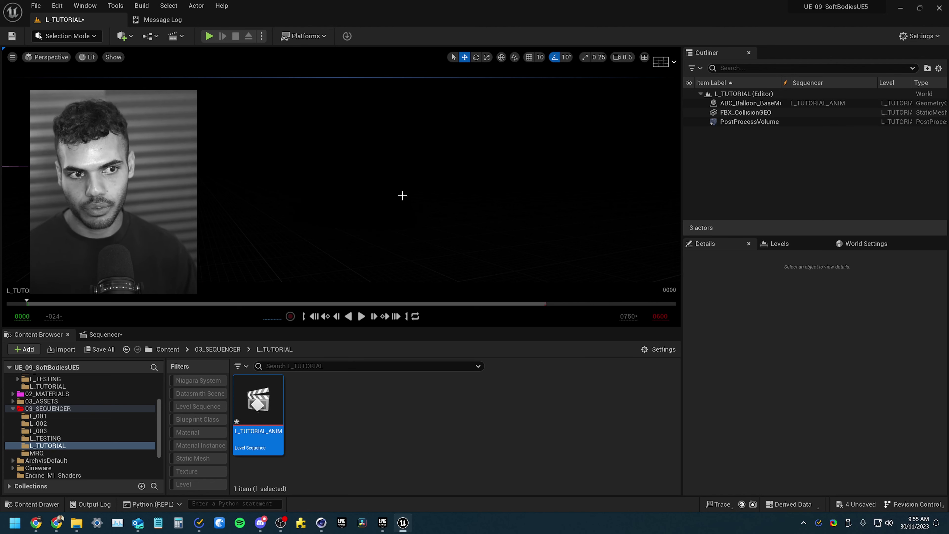
{"action": "key", "text": "alt+3"}
{"action": "right_click_drag", "start_coordinate": [370, 203], "coordinate": [374, 216]}
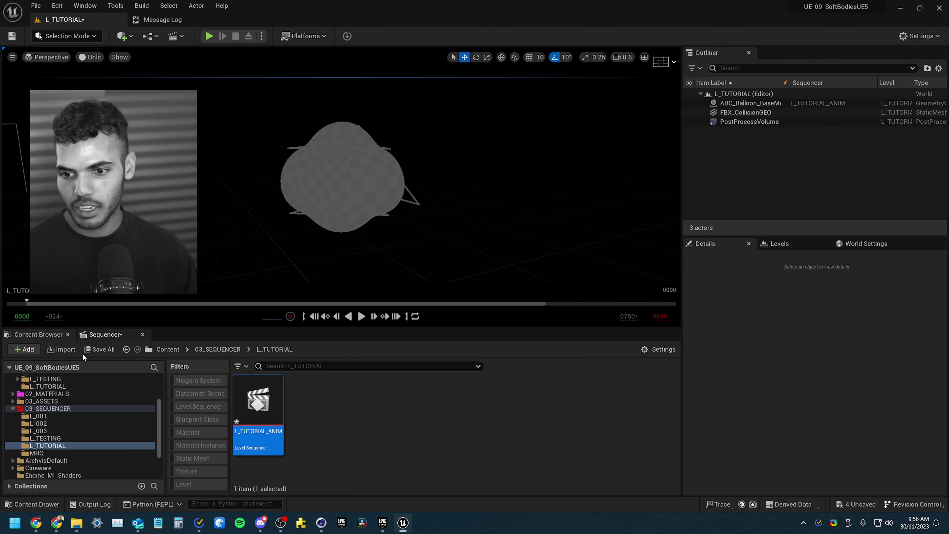
Step: Assign the MI_WhiteGloss2 material instance from the 02_MATERIALS folder to Element 0 of the balloon mesh
{"action": "left_click", "coordinate": [87, 394]}
{"action": "scroll", "coordinate": [423, 457], "scroll_direction": "down", "scroll_amount": 5}
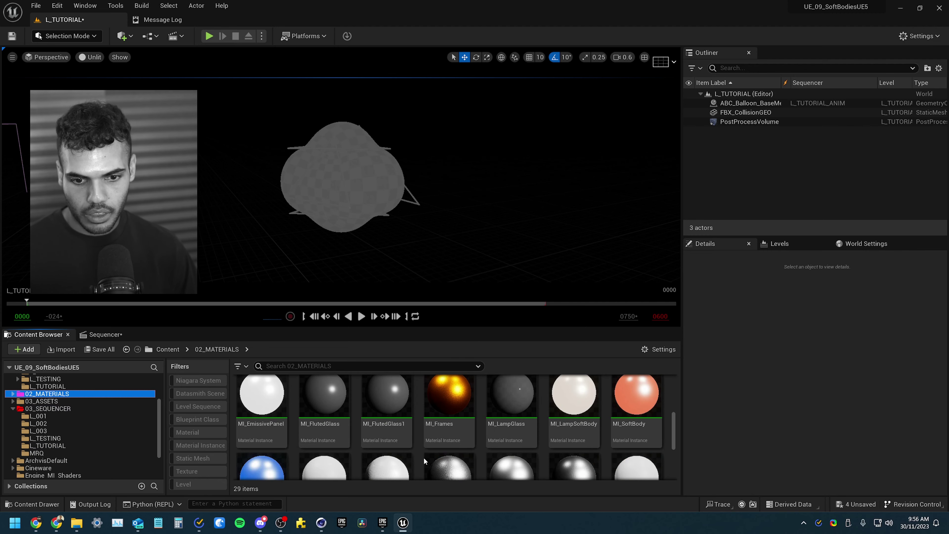
{"action": "scroll", "coordinate": [422, 453], "scroll_direction": "down", "scroll_amount": 2}
{"action": "left_click", "coordinate": [515, 400]}
{"action": "left_click", "coordinate": [341, 212]}
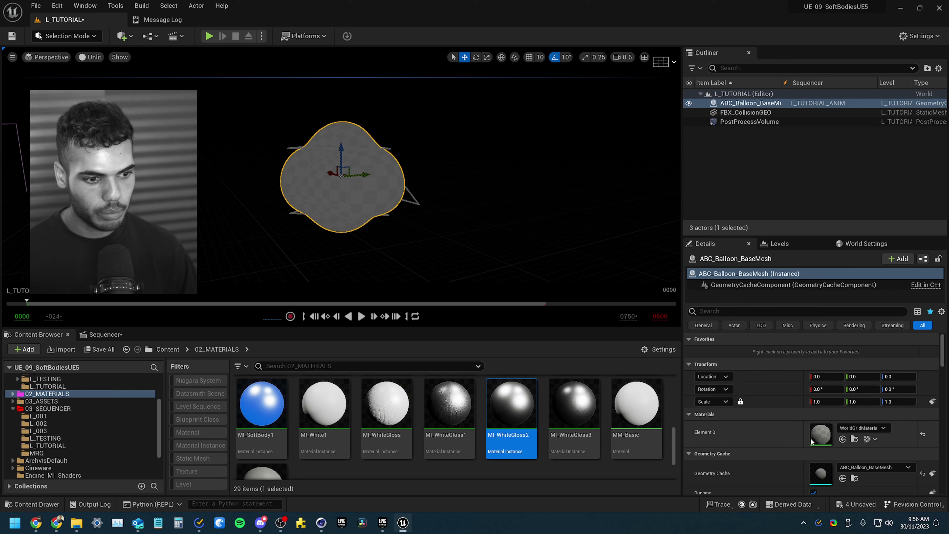
{"action": "left_click", "coordinate": [842, 439]}
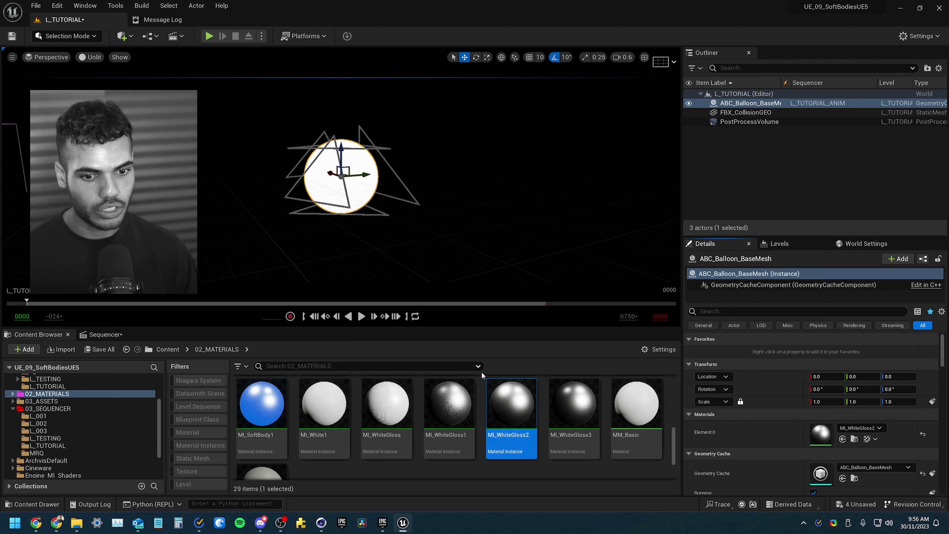
{"action": "left_click_drag", "start_coordinate": [494, 380], "coordinate": [357, 190]}
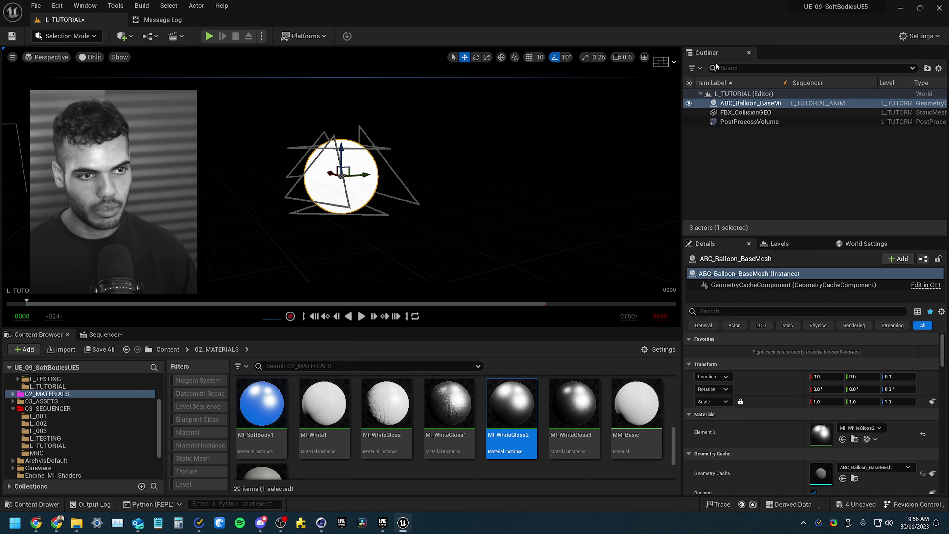
Step: Assign the orange MI_Anodized_Midnight_Green_04 material from Greyscalegorilla/Anodized_Midnight_Green to FBX_CollisionGEO
{"action": "left_click", "coordinate": [745, 112]}
{"action": "scroll", "coordinate": [67, 444], "scroll_direction": "down", "scroll_amount": 3}
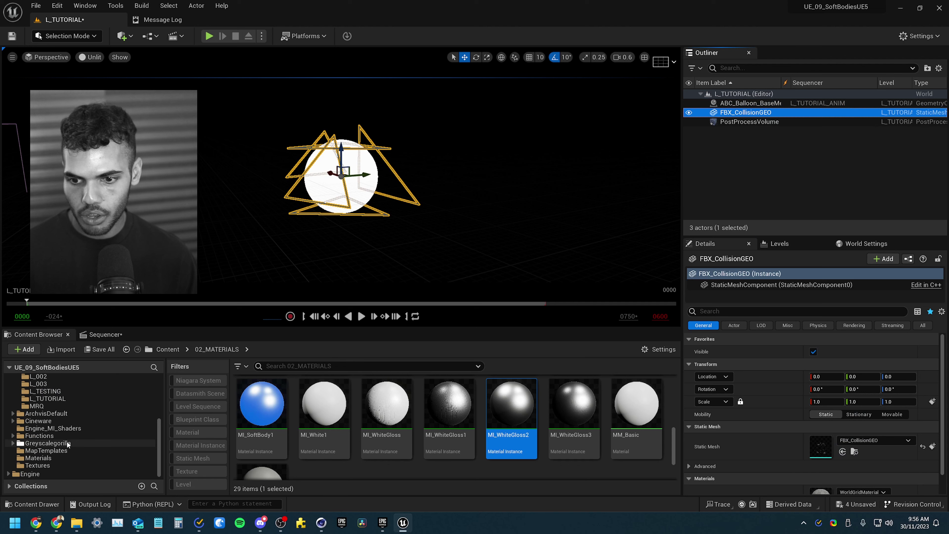
{"action": "left_click", "coordinate": [68, 444]}
{"action": "left_click", "coordinate": [13, 443]}
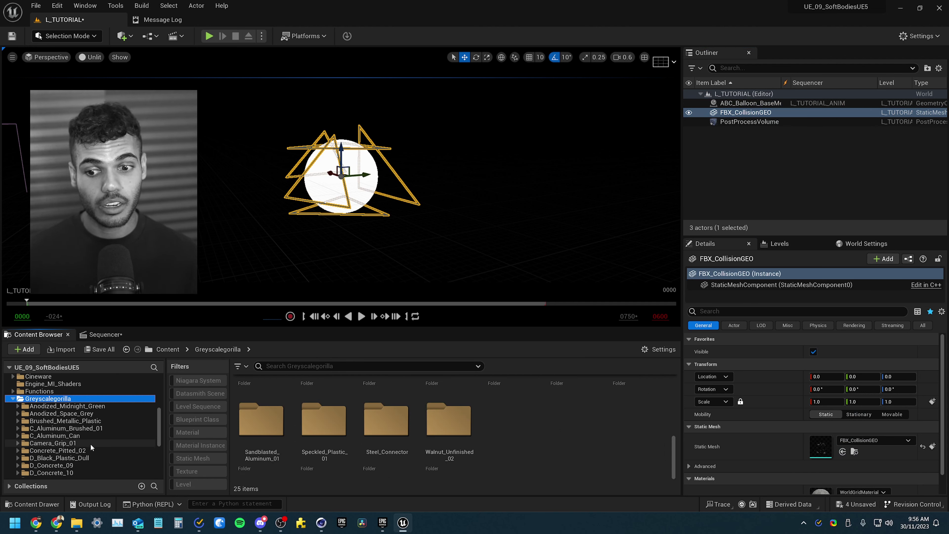
{"action": "left_click", "coordinate": [101, 406]}
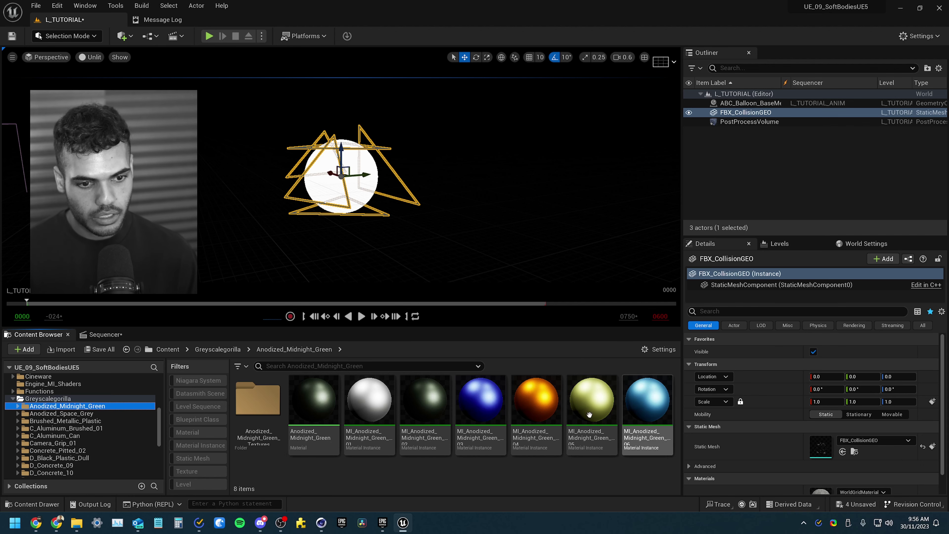
{"action": "left_click", "coordinate": [533, 414]}
{"action": "left_click_drag", "start_coordinate": [533, 414], "coordinate": [822, 491]}
Step: Deselect the collision mesh and switch the viewport to Lit mode
{"action": "right_click_drag", "start_coordinate": [513, 265], "coordinate": [498, 240]}
{"action": "key", "text": "Escape"}
{"action": "right_click_drag", "start_coordinate": [375, 204], "coordinate": [325, 192]}
{"action": "key", "text": "alt+4"}
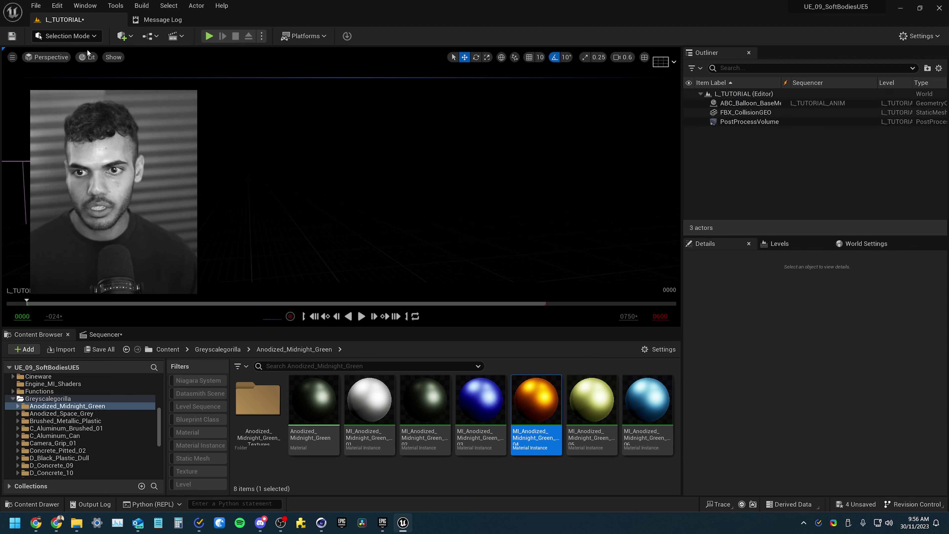
Step: Place a Rect Light above the balloon in the level and prepare it for rotation
{"action": "left_click", "coordinate": [88, 58]}
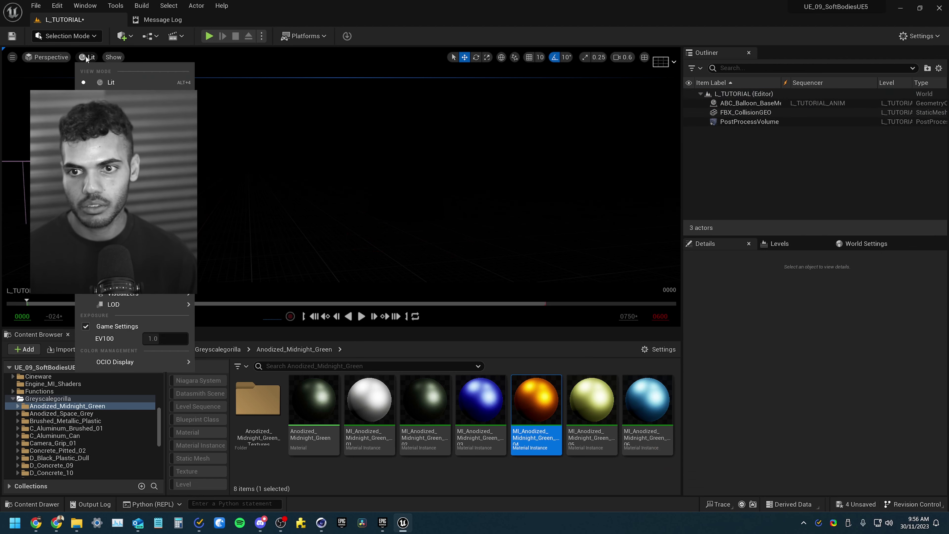
{"action": "left_click", "coordinate": [124, 37]}
{"action": "mouse_move", "coordinate": [160, 155]}
{"action": "mouse_move", "coordinate": [208, 145]}
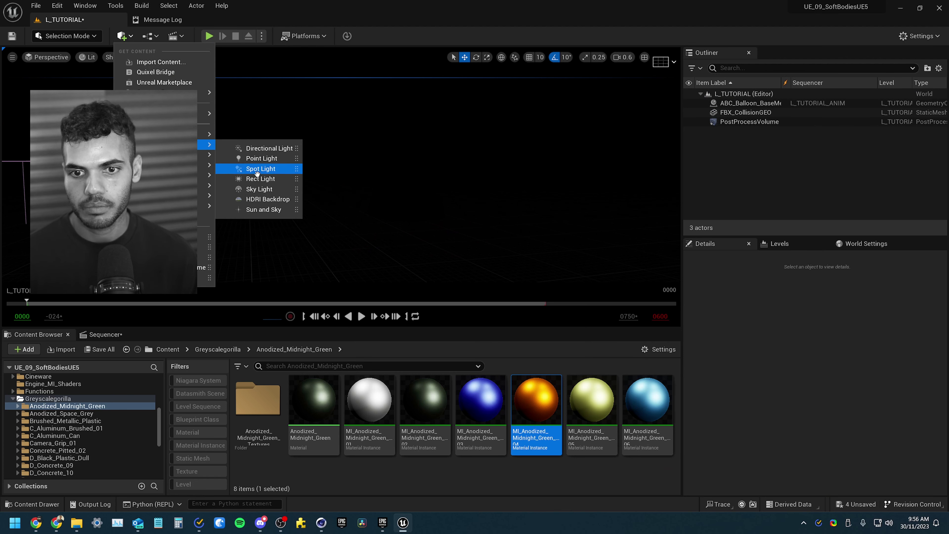
{"action": "left_click_drag", "start_coordinate": [258, 178], "coordinate": [374, 114]}
{"action": "key", "text": "e"}
{"action": "key", "text": "w"}
{"action": "key", "text": "e"}
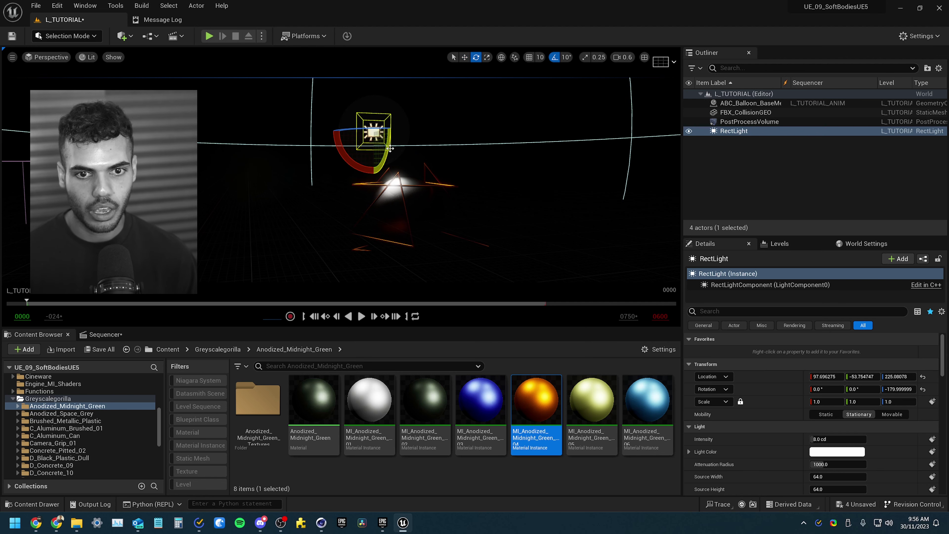
Step: Rotate the rect light to a -30° pitch toward the balloon and enlarge its source to about 690 wide and 724 high
{"action": "left_click_drag", "start_coordinate": [390, 149], "coordinate": [375, 181]}
{"action": "right_click_drag", "start_coordinate": [376, 181], "coordinate": [372, 172]}
{"action": "left_click_drag", "start_coordinate": [830, 477], "coordinate": [867, 488]}
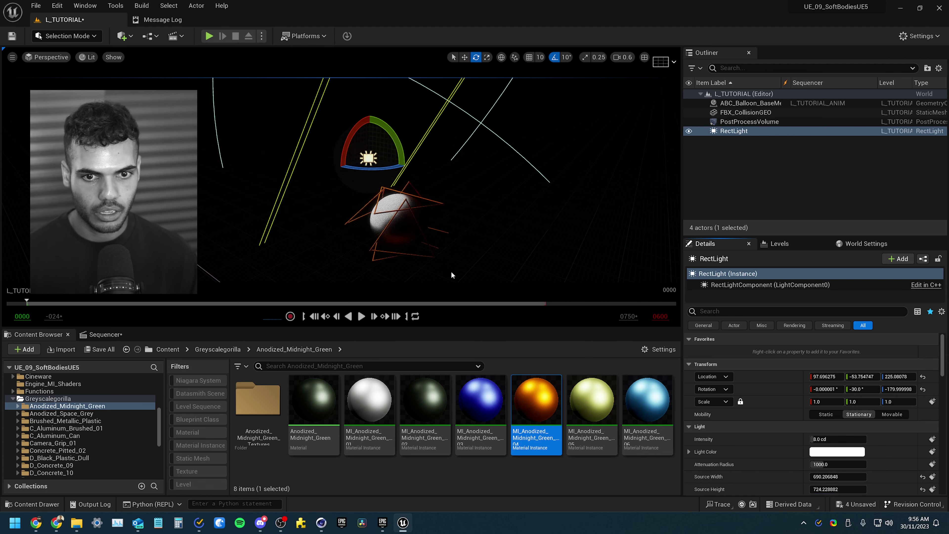
Step: Duplicate the rect light, then move and rotate the copy to light the balloon from another direction
{"action": "mouse_move", "coordinate": [451, 275]}
{"action": "right_mouse_down"}
{"action": "mouse_move", "coordinate": [418, 286]}
{"action": "mouse_move", "coordinate": [444, 289]}
{"action": "mouse_move", "coordinate": [495, 271]}
{"action": "mouse_move", "coordinate": [447, 269]}
{"action": "right_mouse_up"}
{"action": "key", "text": "w"}
{"action": "left_click_drag", "start_coordinate": [253, 196], "coordinate": [443, 229], "text": "alt"}
{"action": "key", "text": "e"}
{"action": "key", "text": "Escape"}
{"action": "right_click_drag", "start_coordinate": [386, 218], "coordinate": [441, 255]}
{"action": "key", "text": "w"}
Step: Play the level sequence, pause at frame 237, and examine the balloon's surface shading up close from several angles
{"action": "left_click", "coordinate": [98, 336]}
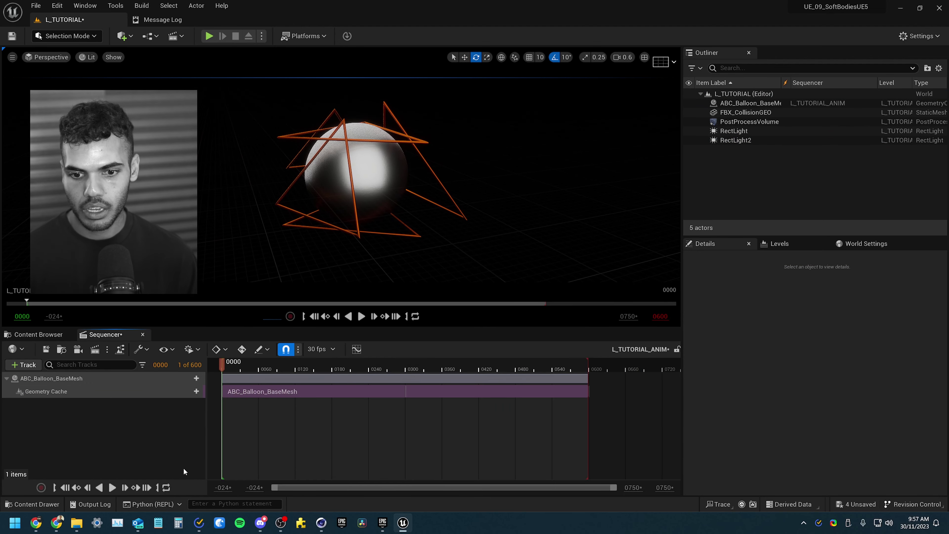
{"action": "left_click", "coordinate": [114, 488]}
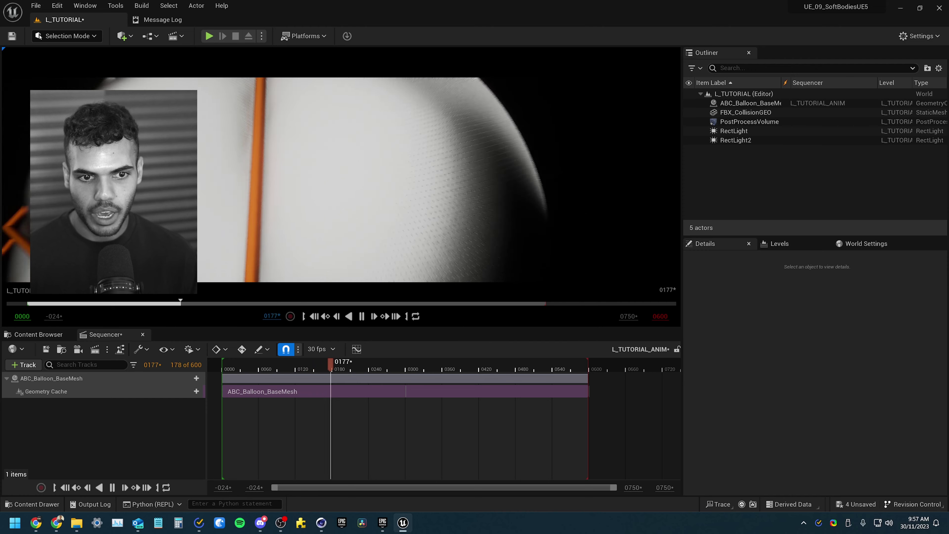
{"action": "left_click", "coordinate": [112, 487]}
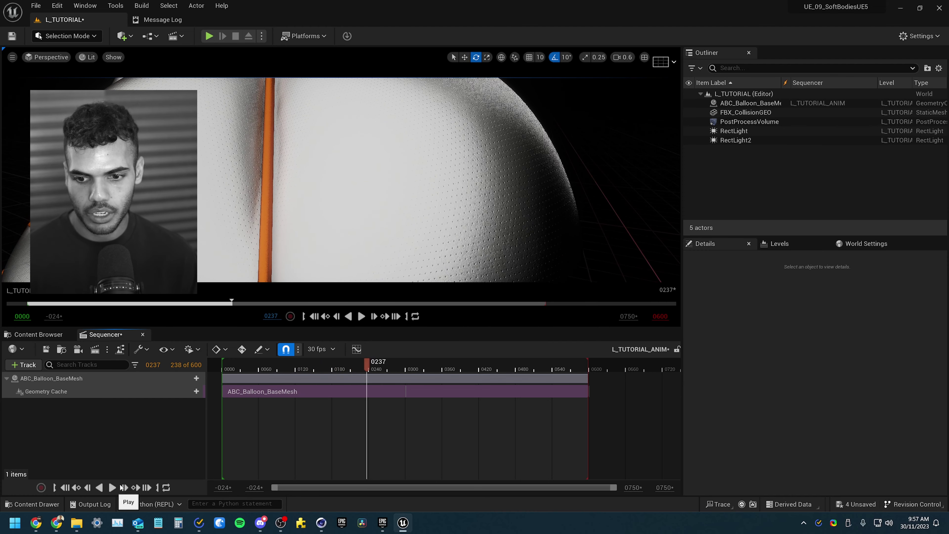
{"action": "left_click_drag", "start_coordinate": [112, 262], "coordinate": [45, 258], "text": "alt"}
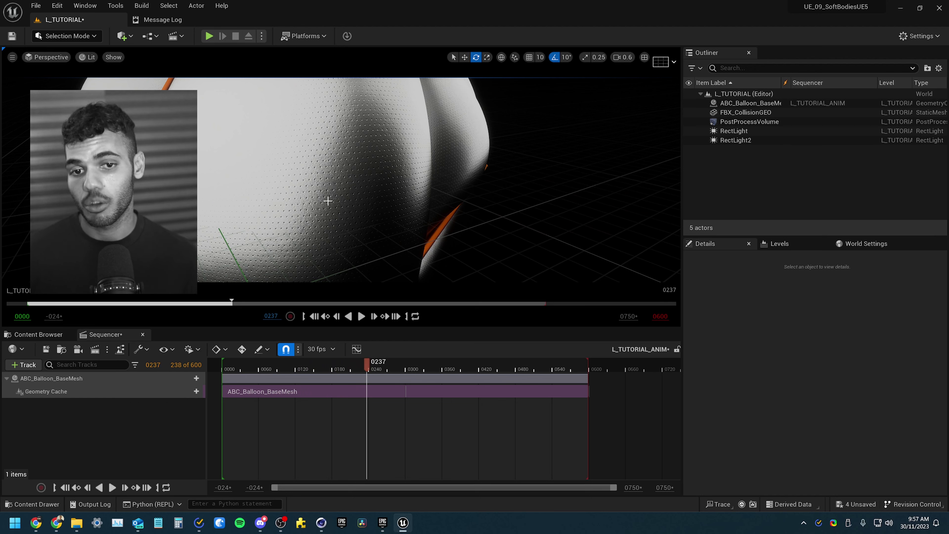
{"action": "right_click_drag", "start_coordinate": [374, 186], "coordinate": [318, 187], "text": "alt"}
{"action": "left_click_drag", "start_coordinate": [385, 367], "coordinate": [495, 380]}
{"action": "left_click_drag", "start_coordinate": [430, 186], "coordinate": [246, 189], "text": "alt"}
{"action": "right_click_drag", "start_coordinate": [374, 187], "coordinate": [299, 186]}
{"action": "mouse_move", "coordinate": [411, 187]}
{"action": "left_mouse_down", "text": "alt"}
{"action": "mouse_move", "coordinate": [306, 187]}
{"action": "mouse_move", "coordinate": [414, 199]}
{"action": "left_mouse_up", "text": "alt"}
{"action": "right_click_drag", "start_coordinate": [315, 172], "coordinate": [304, 170]}
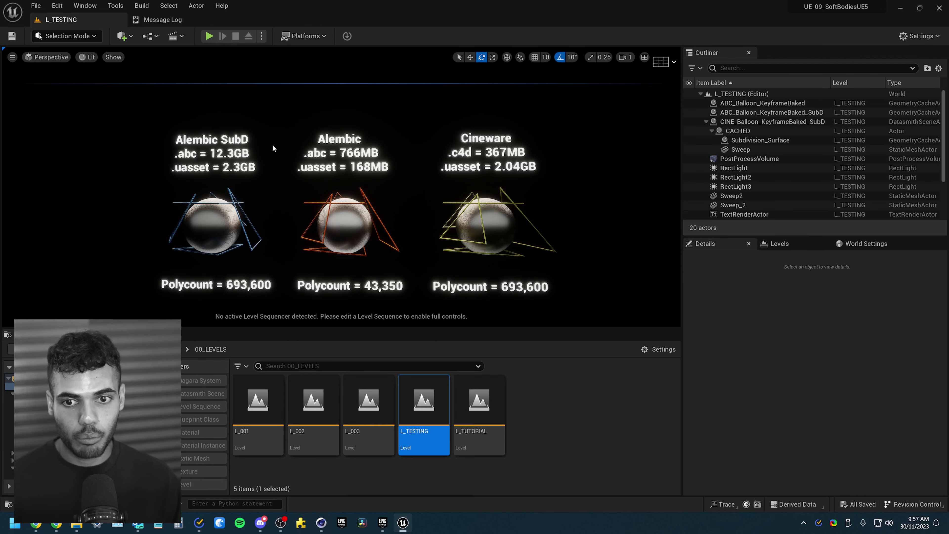
Step: Examine the labelled Alembic SubD, Alembic and Cineware balloons in the L_TESTING level
{"action": "right_click_drag", "start_coordinate": [171, 158], "coordinate": [188, 150]}
{"action": "key", "text": "w"}
{"action": "key", "text": "s"}
{"action": "key", "text": "w"}
{"action": "right_click_drag", "start_coordinate": [371, 189], "coordinate": [306, 208]}
{"action": "key", "text": "s"}
Step: Open the LS_ABC_Balloon sequence from the L_TESTING folder in 03_SEQUENCER and scrub to frame 327
{"action": "left_click", "coordinate": [41, 468]}
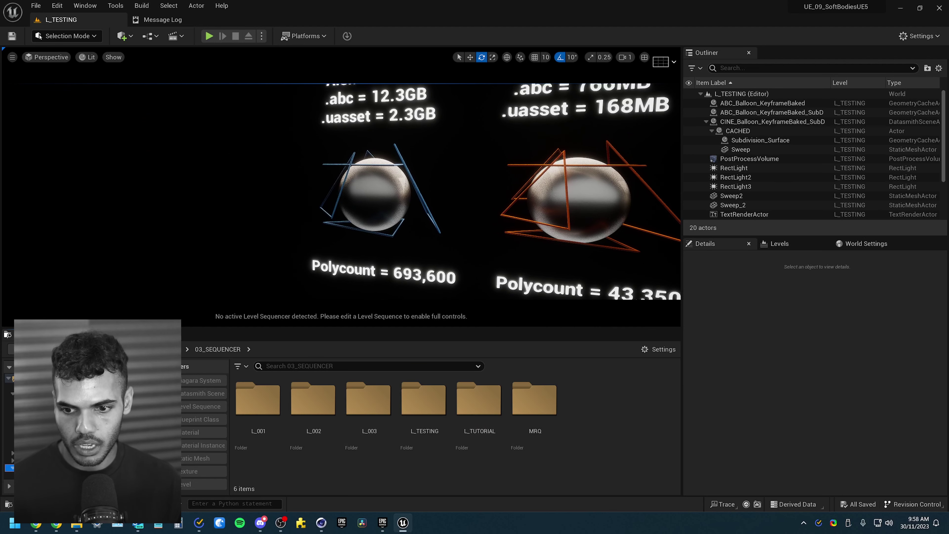
{"action": "left_click", "coordinate": [463, 435]}
{"action": "double_click", "coordinate": [424, 429]}
{"action": "double_click", "coordinate": [258, 445]}
{"action": "left_click_drag", "start_coordinate": [267, 365], "coordinate": [462, 368]}
Step: Compare the deformed balloon meshes up close, check them in Wireframe view and return to Lit mode
{"action": "right_click_drag", "start_coordinate": [448, 232], "coordinate": [415, 228]}
{"action": "key", "text": "d"}
{"action": "key", "text": "w"}
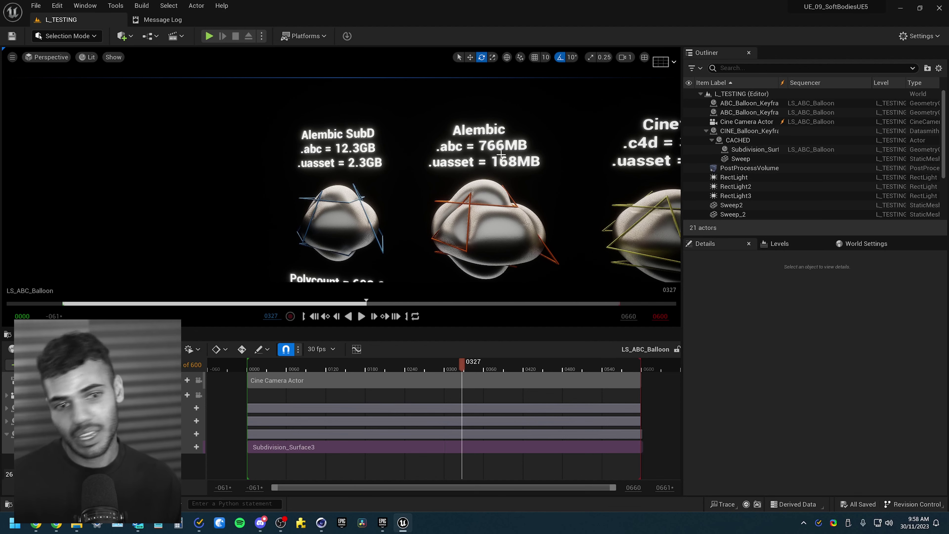
{"action": "key", "text": "w"}
{"action": "right_click_drag", "start_coordinate": [341, 179], "coordinate": [381, 179]}
{"action": "key", "text": "d"}
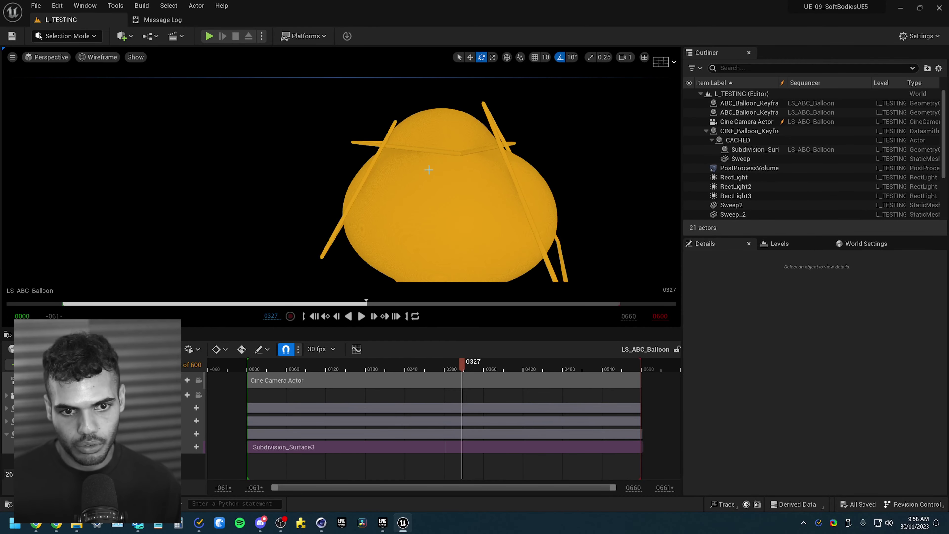
{"action": "mouse_move", "coordinate": [428, 168]}
{"action": "right_mouse_down"}
{"action": "mouse_move", "coordinate": [504, 179]}
{"action": "mouse_move", "coordinate": [448, 180]}
{"action": "mouse_move", "coordinate": [497, 169]}
{"action": "mouse_move", "coordinate": [418, 178]}
{"action": "mouse_move", "coordinate": [428, 164]}
{"action": "right_mouse_up"}
{"action": "scroll", "coordinate": [464, 175], "scroll_direction": "down", "scroll_amount": 1}
{"action": "key", "text": "alt+4"}
Step: Select the Alembic SubD balloon and examine its surface detail and file-size label beside the Alembic version
{"action": "left_click", "coordinate": [343, 176]}
{"action": "right_click_drag", "start_coordinate": [344, 175], "coordinate": [347, 168]}
{"action": "scroll", "coordinate": [347, 169], "scroll_direction": "up", "scroll_amount": 1}
{"action": "scroll", "coordinate": [290, 166], "scroll_direction": "up", "scroll_amount": 2}
{"action": "right_click_drag", "start_coordinate": [289, 167], "coordinate": [290, 166]}
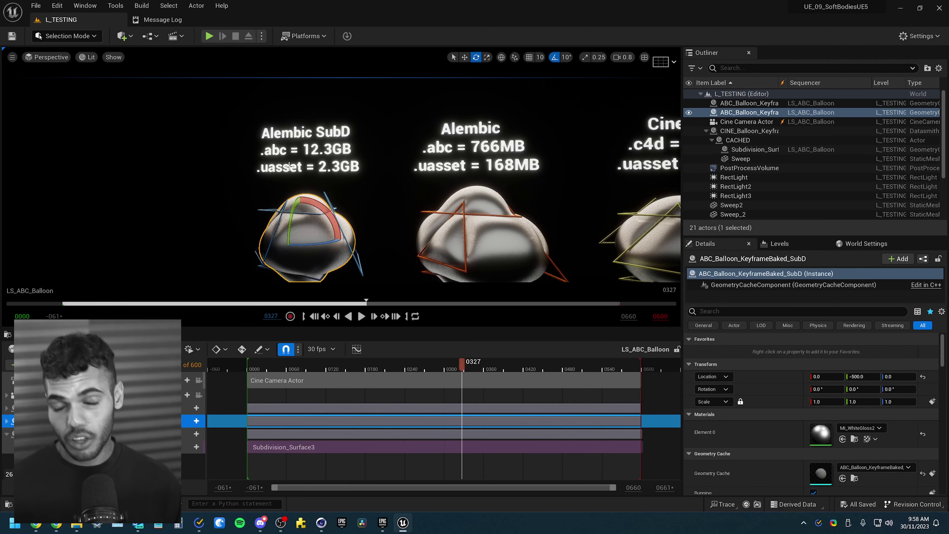
{"action": "left_click", "coordinate": [289, 173]}
{"action": "key", "text": "w"}
{"action": "right_click_drag", "start_coordinate": [306, 175], "coordinate": [293, 186]}
{"action": "scroll", "coordinate": [305, 175], "scroll_direction": "up", "scroll_amount": 2}
{"action": "right_click_drag", "start_coordinate": [368, 185], "coordinate": [399, 181]}
{"action": "left_click", "coordinate": [367, 181]}
{"action": "key", "text": "s"}
{"action": "key", "text": "w"}
{"action": "scroll", "coordinate": [394, 180], "scroll_direction": "down", "scroll_amount": 5}
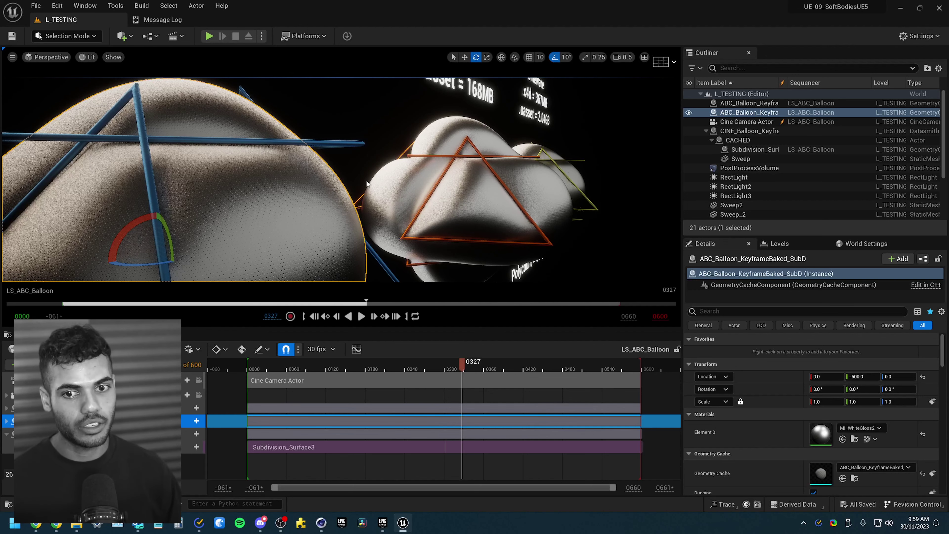
{"action": "right_click_drag", "start_coordinate": [292, 165], "coordinate": [258, 144]}
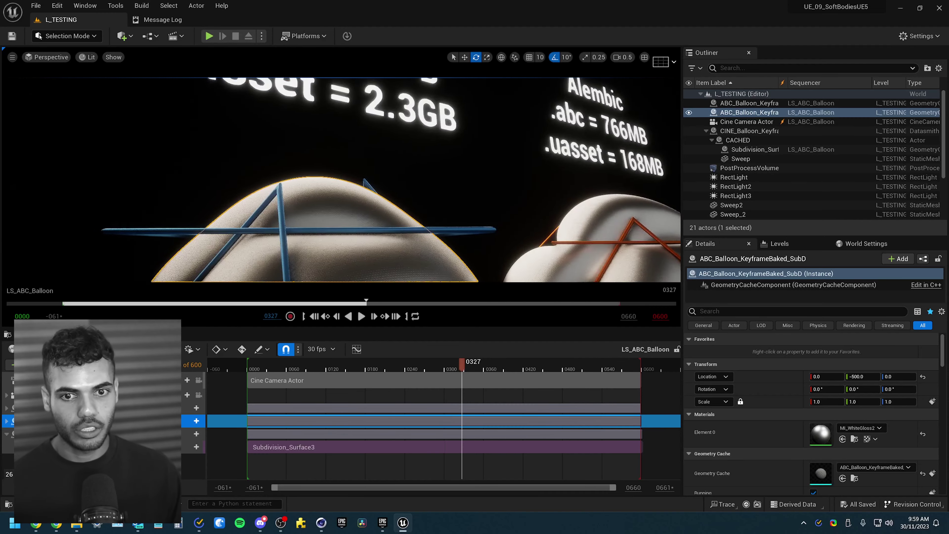
{"action": "key", "text": "s"}
{"action": "right_click_drag", "start_coordinate": [317, 156], "coordinate": [304, 129]}
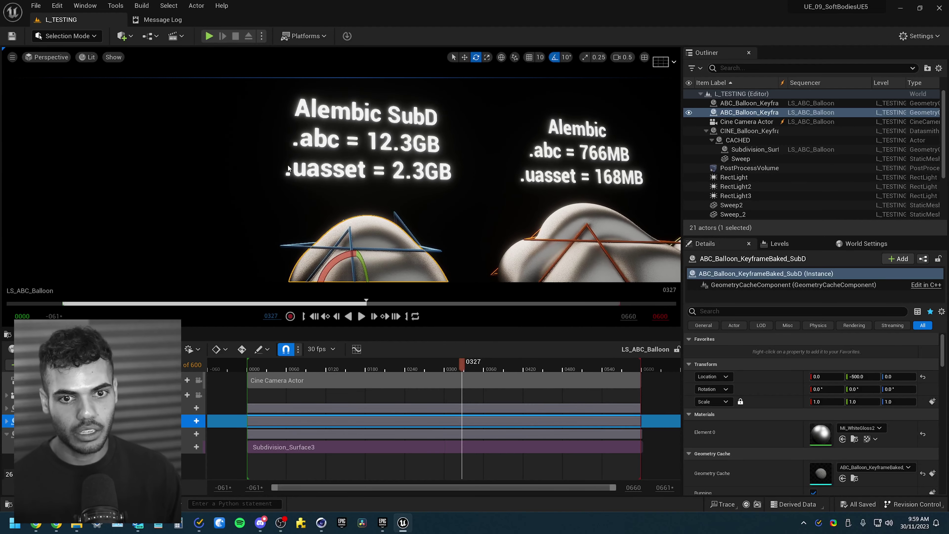
Step: Select the middle Alembic balloon and compare the file sizes and polycounts labelled on all three balloons
{"action": "right_click_drag", "start_coordinate": [391, 150], "coordinate": [417, 156]}
{"action": "scroll", "coordinate": [379, 173], "scroll_direction": "up", "scroll_amount": 1}
{"action": "key", "text": "w"}
{"action": "key", "text": "s"}
{"action": "scroll", "coordinate": [382, 164], "scroll_direction": "up", "scroll_amount": 2}
{"action": "key", "text": "w"}
{"action": "key", "text": "a"}
{"action": "key", "text": "s"}
{"action": "left_click", "coordinate": [416, 218]}
{"action": "right_click_drag", "start_coordinate": [415, 219], "coordinate": [441, 238]}
{"action": "key", "text": "w"}
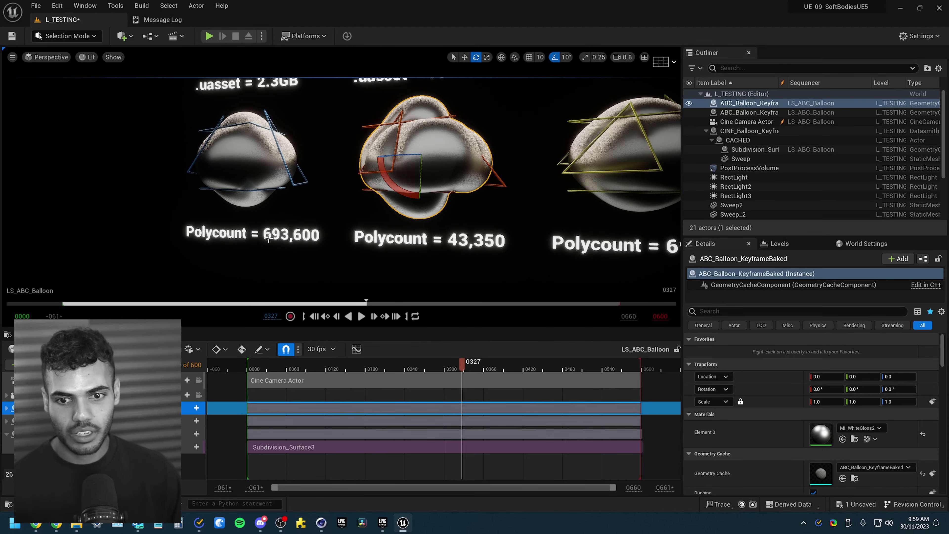
{"action": "key", "text": "s"}
{"action": "right_click_drag", "start_coordinate": [284, 230], "coordinate": [282, 209]}
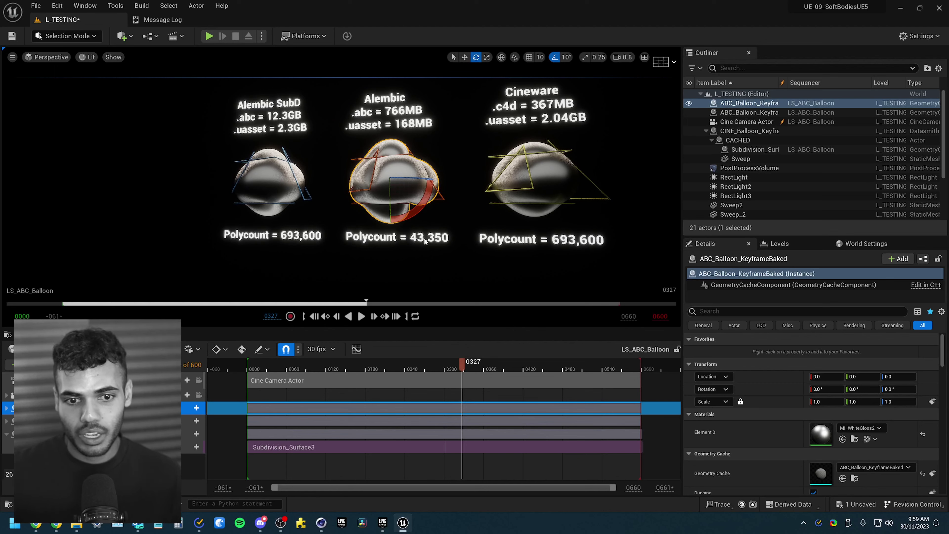
Step: Examine the Alembic balloon's surface up close around the orange collision mesh and clear the selection
{"action": "right_click_drag", "start_coordinate": [282, 221], "coordinate": [323, 238]}
{"action": "key", "text": "w"}
{"action": "key", "text": "w"}
{"action": "scroll", "coordinate": [291, 221], "scroll_direction": "down", "scroll_amount": 3}
{"action": "key", "text": "w"}
{"action": "scroll", "coordinate": [318, 239], "scroll_direction": "down", "scroll_amount": 1}
{"action": "key", "text": "Escape"}
Step: Hide the Sweep2 and Sweep_2 collision meshes and inspect the creases they leave in the two Alembic balloons
{"action": "right_click_drag", "start_coordinate": [331, 153], "coordinate": [331, 153]}
{"action": "left_click", "coordinate": [332, 157]}
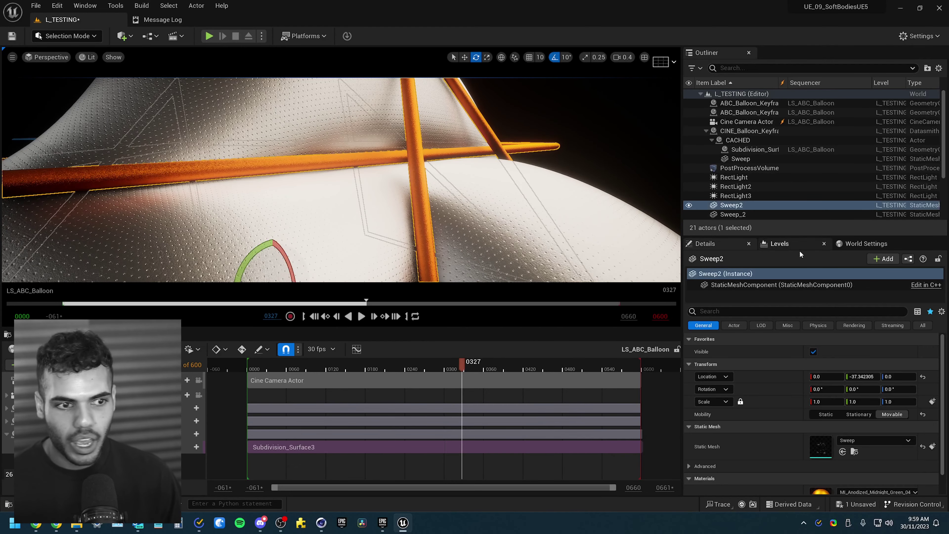
{"action": "left_click", "coordinate": [689, 205]}
{"action": "mouse_move", "coordinate": [441, 187]}
{"action": "right_mouse_down"}
{"action": "mouse_move", "coordinate": [442, 224]}
{"action": "mouse_move", "coordinate": [430, 219]}
{"action": "mouse_move", "coordinate": [440, 198]}
{"action": "right_mouse_up"}
{"action": "right_click_drag", "start_coordinate": [362, 183], "coordinate": [231, 179]}
{"action": "right_click_drag", "start_coordinate": [359, 146], "coordinate": [346, 164]}
{"action": "left_click", "coordinate": [340, 147]}
{"action": "key", "text": "h"}
{"action": "right_click_drag", "start_coordinate": [414, 141], "coordinate": [295, 154]}
{"action": "mouse_move", "coordinate": [338, 124]}
{"action": "right_mouse_down"}
{"action": "mouse_move", "coordinate": [298, 129]}
{"action": "mouse_move", "coordinate": [338, 123]}
{"action": "right_mouse_up"}
{"action": "right_click_drag", "start_coordinate": [368, 202], "coordinate": [369, 202]}
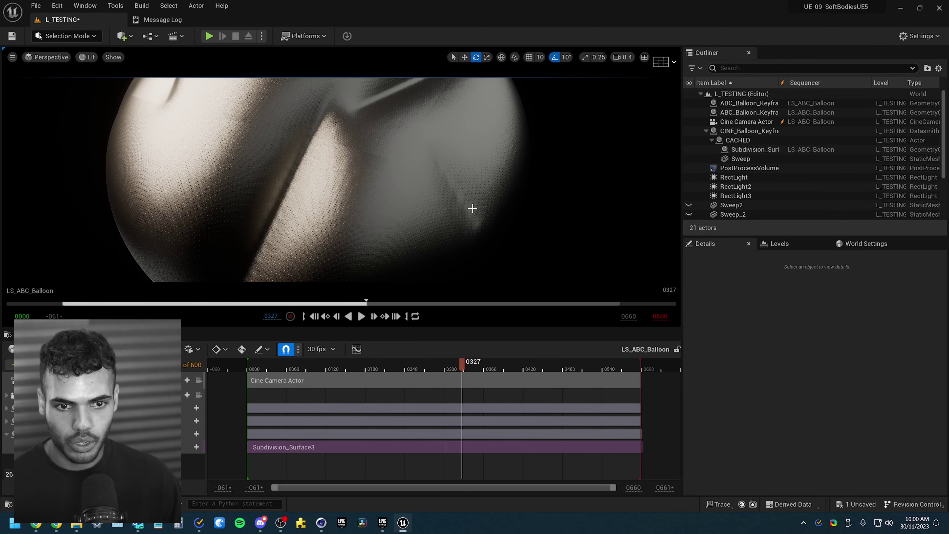
{"action": "right_click_drag", "start_coordinate": [455, 195], "coordinate": [455, 195]}
Step: Show the Sweep2 and Sweep_2 collision meshes again and view the Alembic balloons with them
{"action": "left_click", "coordinate": [693, 207]}
{"action": "left_click", "coordinate": [689, 214]}
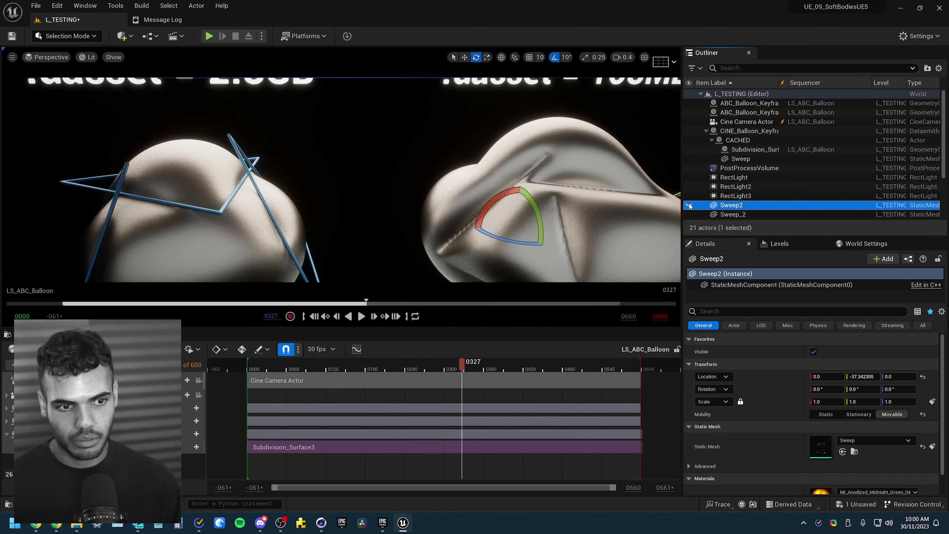
{"action": "left_click", "coordinate": [690, 206]}
{"action": "key", "text": "Escape"}
{"action": "right_click_drag", "start_coordinate": [524, 206], "coordinate": [524, 207]}
{"action": "scroll", "coordinate": [439, 155], "scroll_direction": "up", "scroll_amount": 2}
{"action": "right_click_drag", "start_coordinate": [438, 154], "coordinate": [439, 155]}
{"action": "right_click_drag", "start_coordinate": [423, 204], "coordinate": [423, 203]}
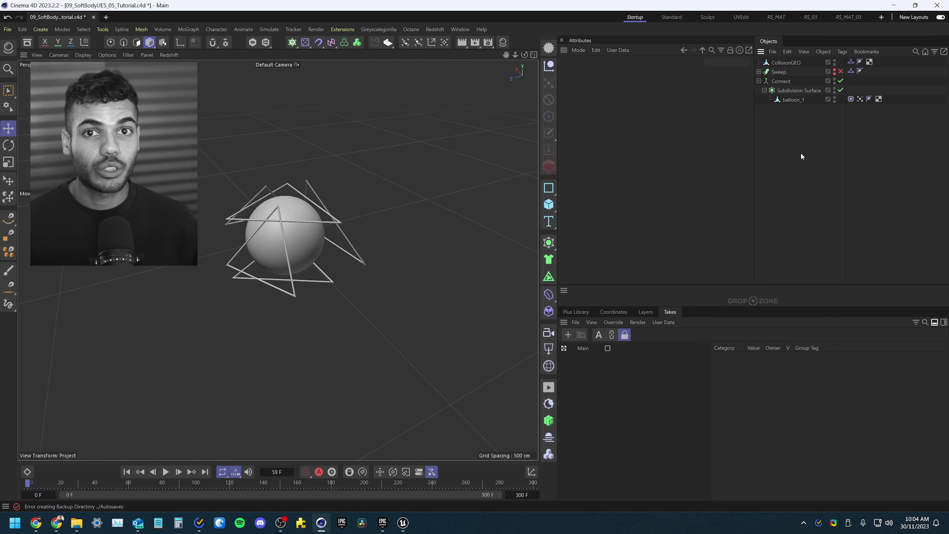
Step: Open the Cineware project settings in Cinema 4D to check the Save Polygon Cache and Save Animation Cache options
{"action": "key", "text": "ctrl+d"}
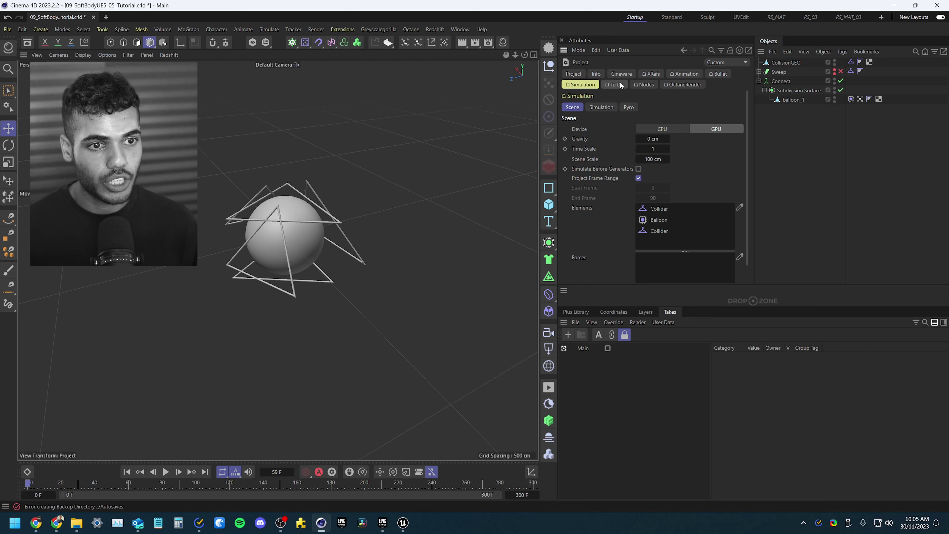
{"action": "left_click", "coordinate": [617, 73]}
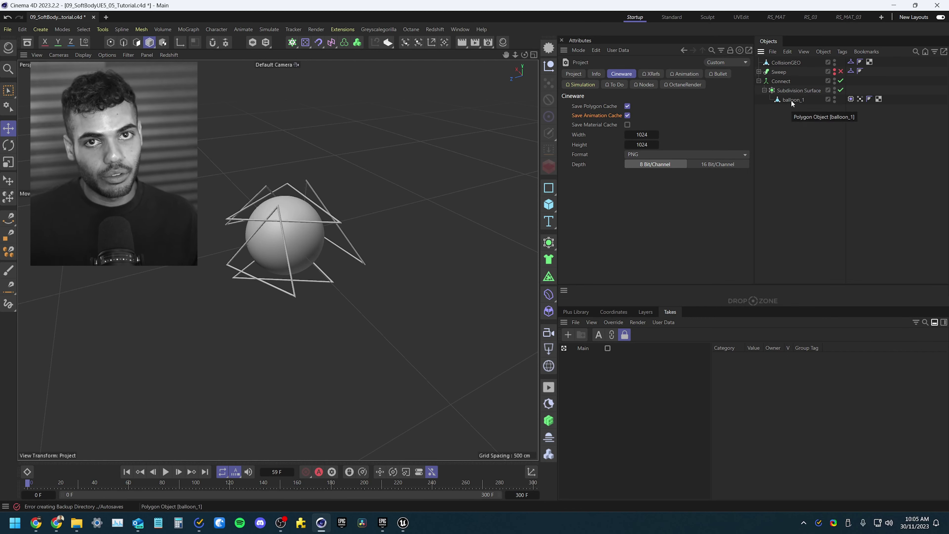
Step: Move balloon_1 out of the Subdivision Surface to the top level of the hierarchy, above the Connect object
{"action": "left_click_drag", "start_coordinate": [791, 100], "coordinate": [788, 141]}
{"action": "left_click", "coordinate": [782, 81]}
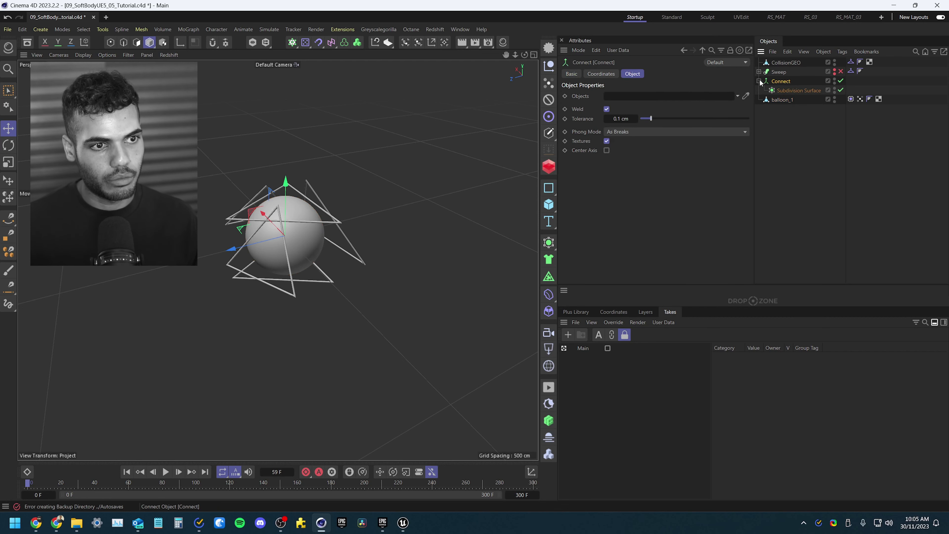
{"action": "left_click", "coordinate": [758, 81]}
{"action": "left_click_drag", "start_coordinate": [785, 83], "coordinate": [848, 170]}
{"action": "left_click", "coordinate": [851, 174]}
Step: Open the Dope Sheet timeline, add balloon_1 to it and select its entry there
{"action": "left_click", "coordinate": [781, 82]}
{"action": "left_click", "coordinate": [31, 473]}
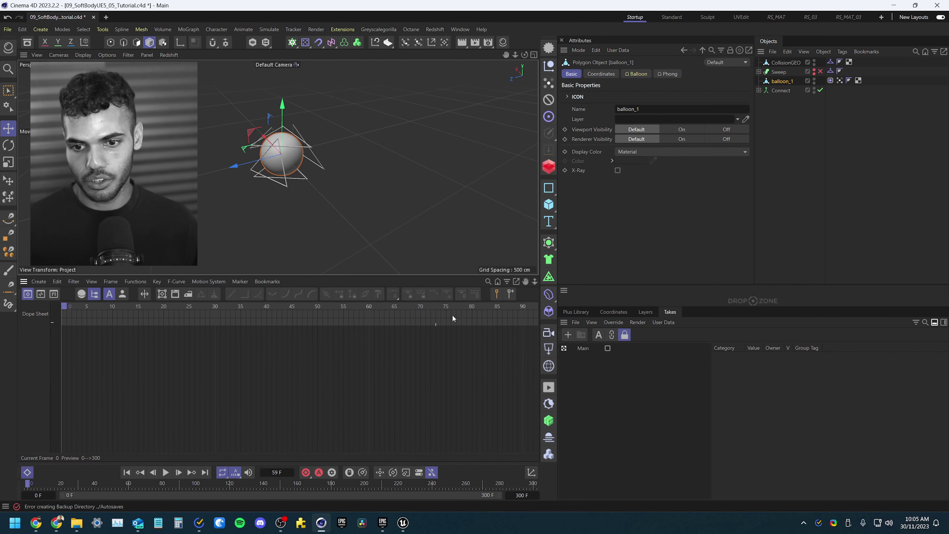
{"action": "left_click", "coordinate": [775, 121]}
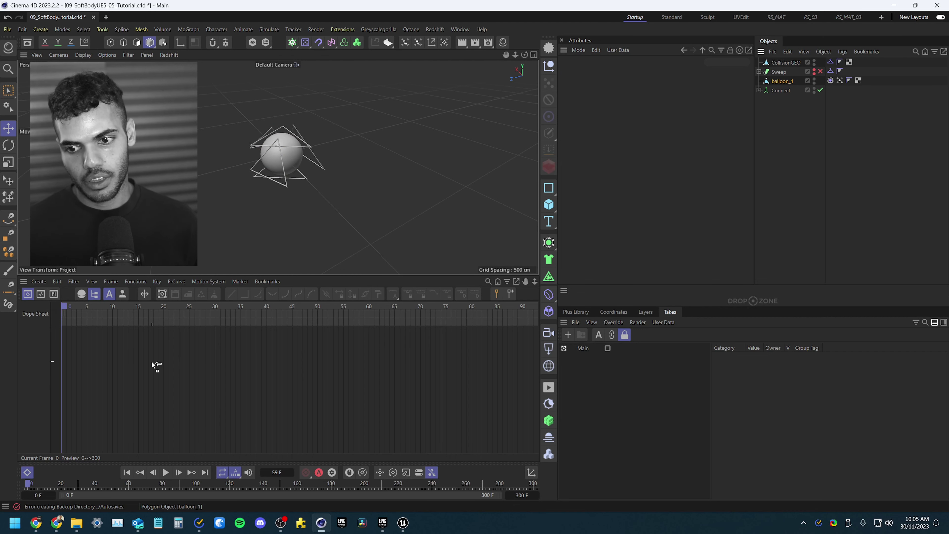
{"action": "left_click_drag", "start_coordinate": [151, 361], "coordinate": [40, 344]}
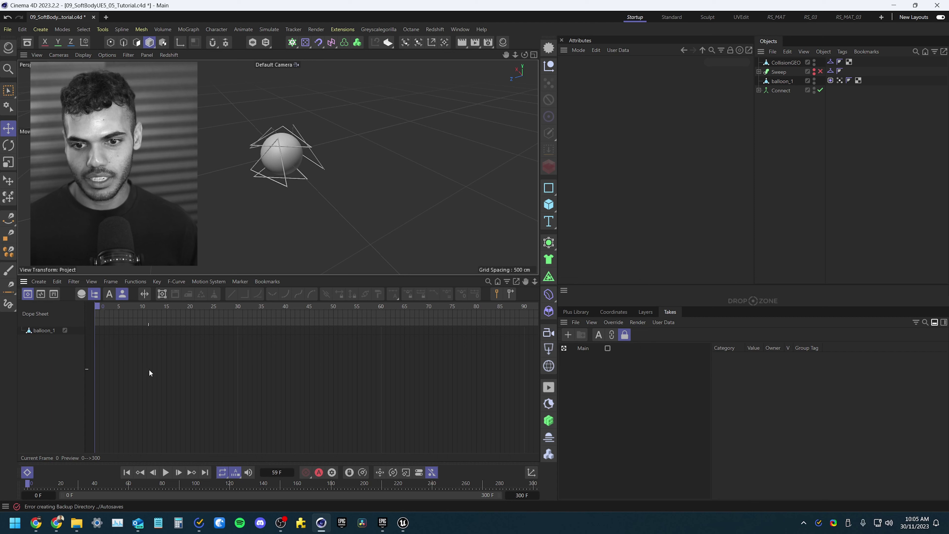
{"action": "left_click", "coordinate": [47, 332]}
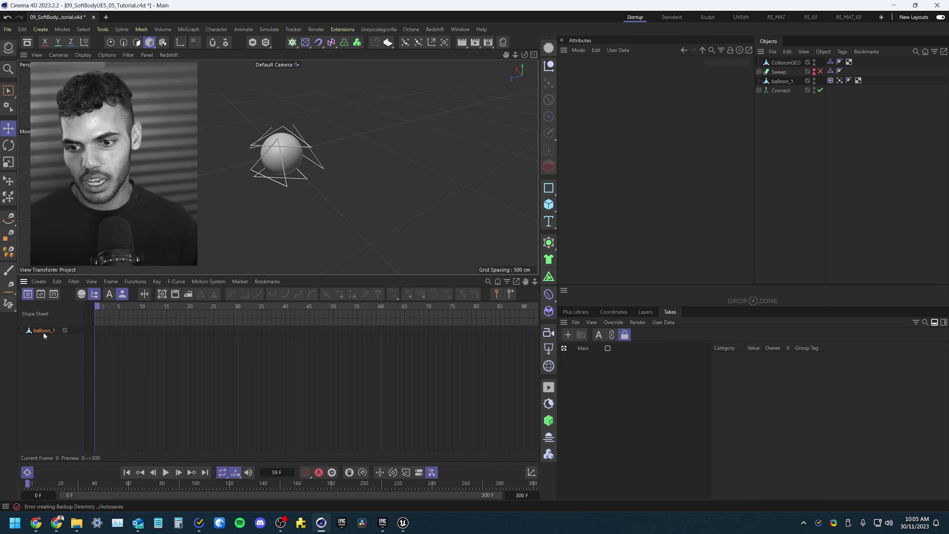
Step: Bake balloon_1 to a copy over frames 0 to 300 with only PLA included, leaving out position, rotation and animated parameters
{"action": "left_click", "coordinate": [174, 294]}
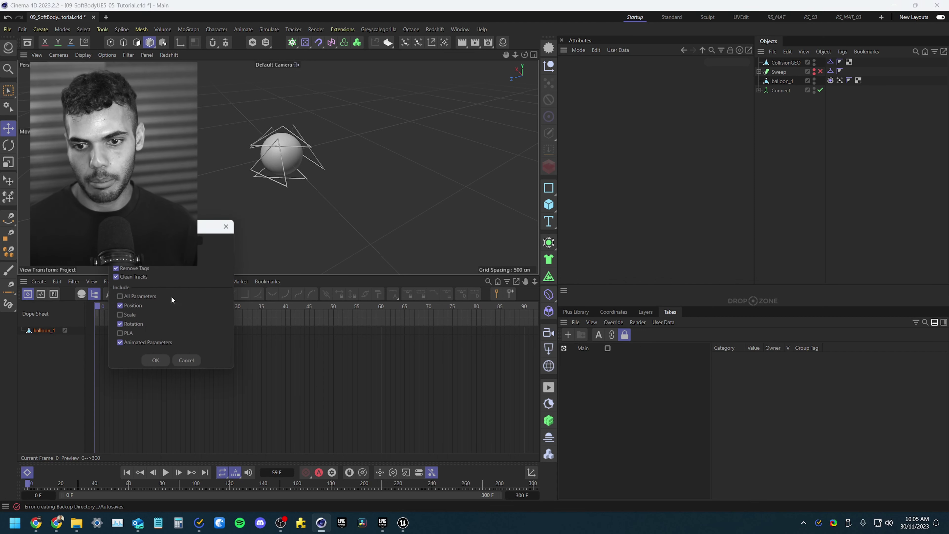
{"action": "left_click_drag", "start_coordinate": [163, 228], "coordinate": [392, 114]}
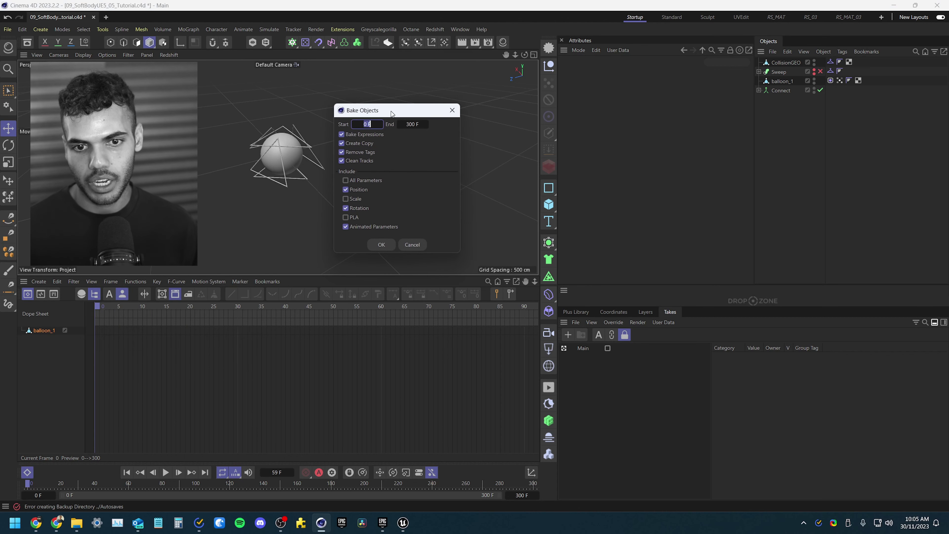
{"action": "left_click", "coordinate": [353, 189]}
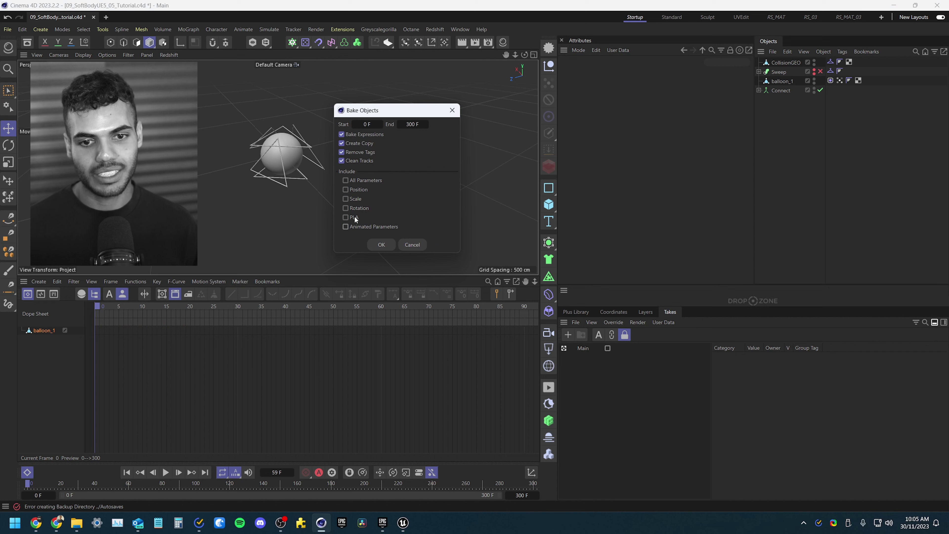
{"action": "left_click", "coordinate": [354, 217]}
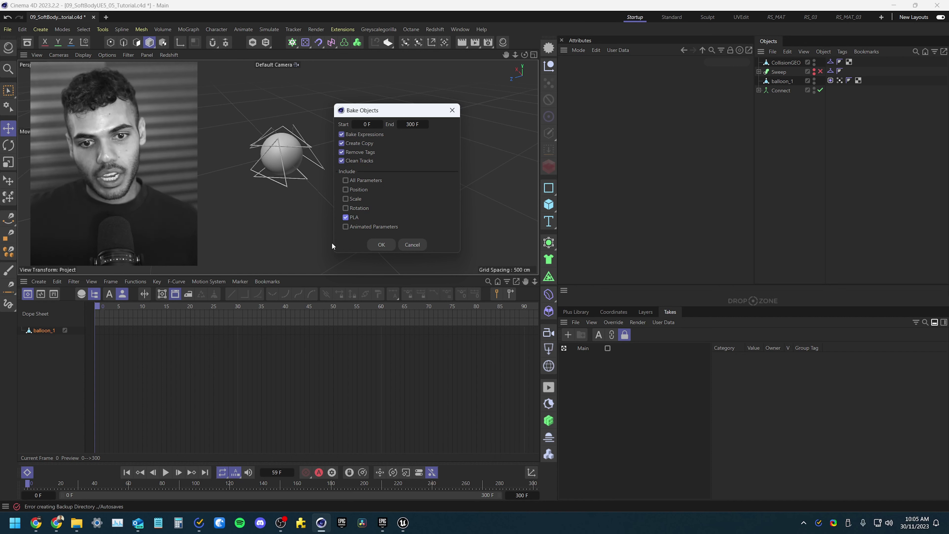
{"action": "left_click", "coordinate": [387, 246]}
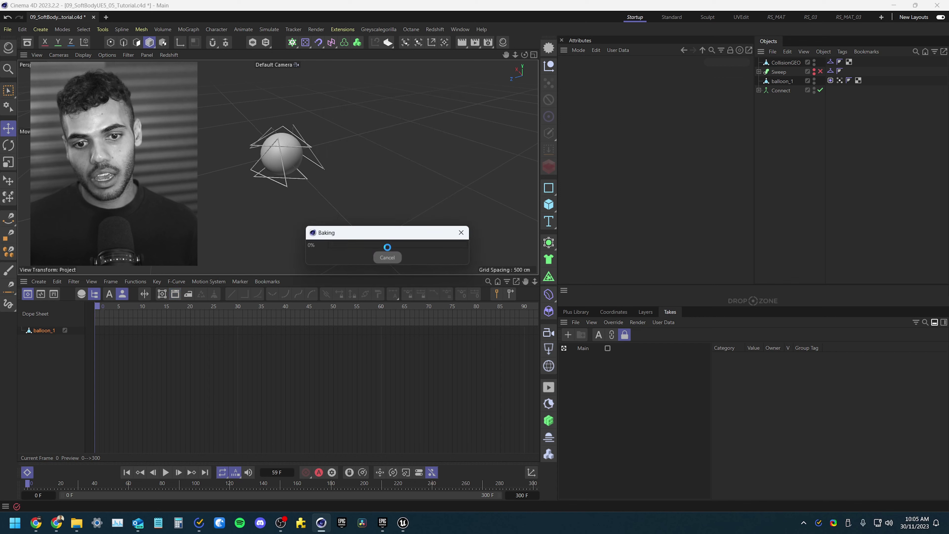
{"action": "left_click", "coordinate": [346, 380]}
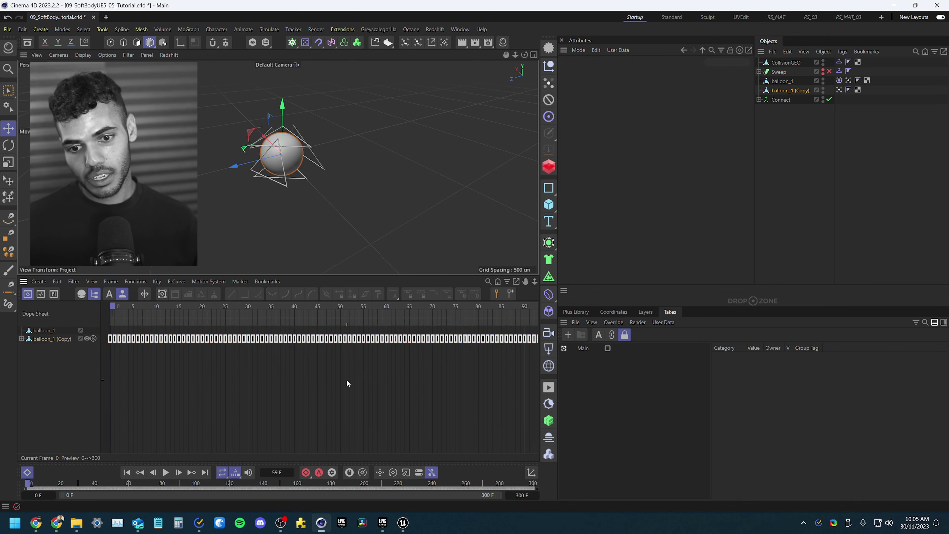
Step: Hide the original balloon_1, close the Dope Sheet and scrub to frame 112 to check the baked copy's deformation
{"action": "key", "text": "h"}
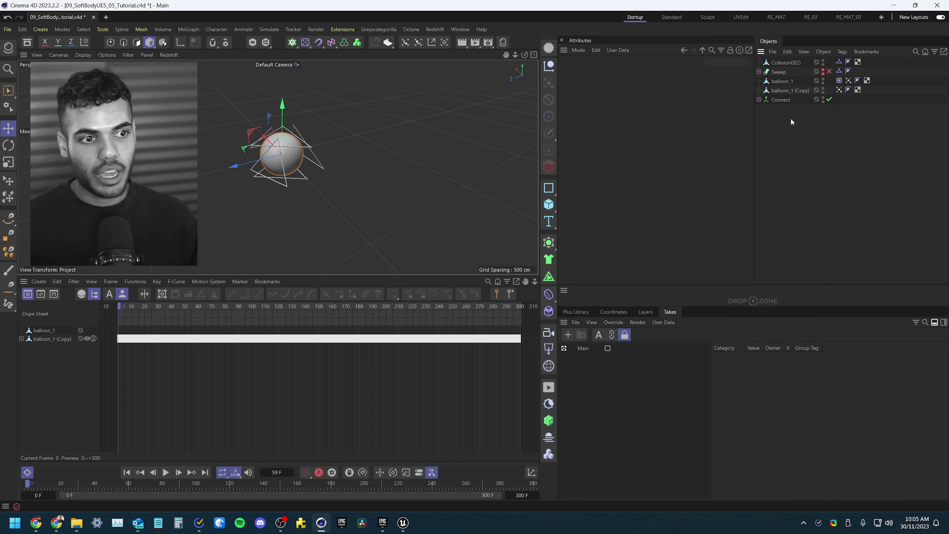
{"action": "left_click", "coordinate": [784, 90]}
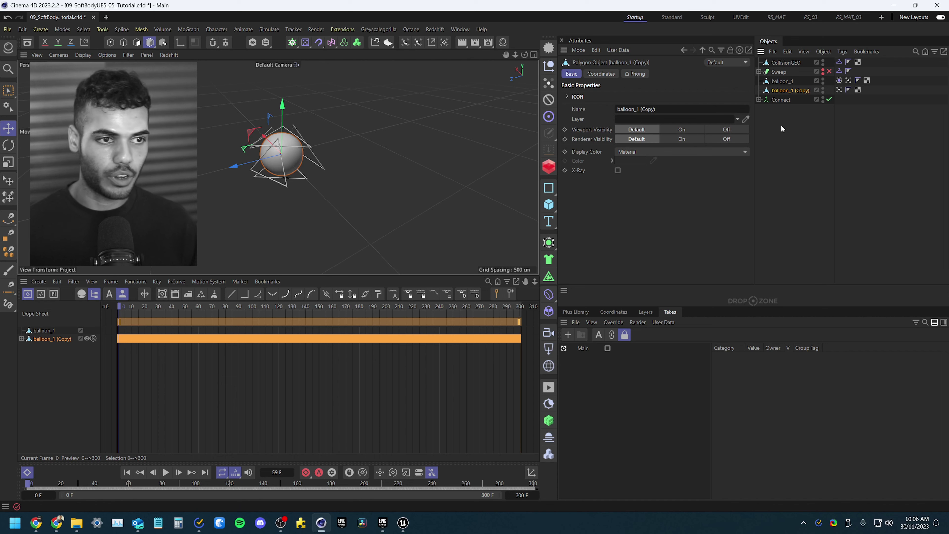
{"action": "left_click", "coordinate": [817, 110]}
{"action": "left_click", "coordinate": [27, 474]}
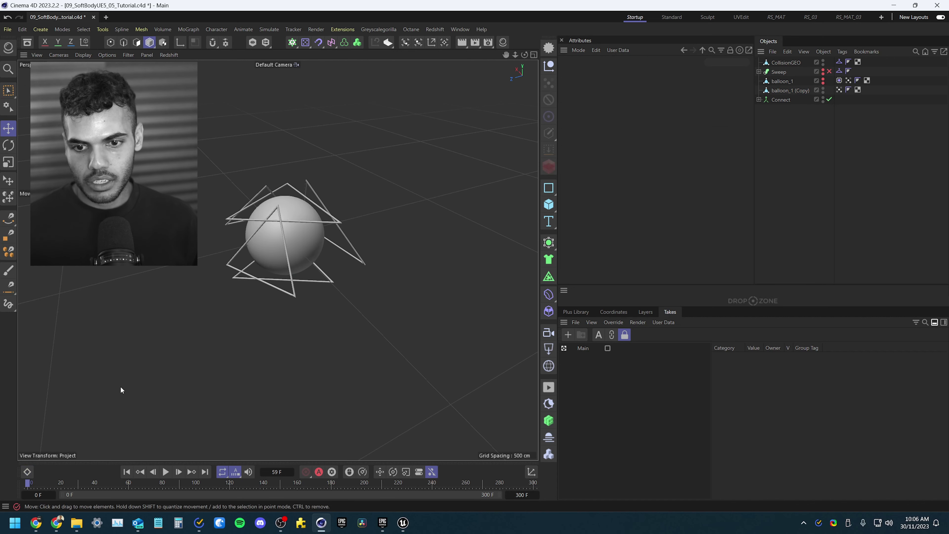
{"action": "left_click_drag", "start_coordinate": [70, 484], "coordinate": [216, 488]}
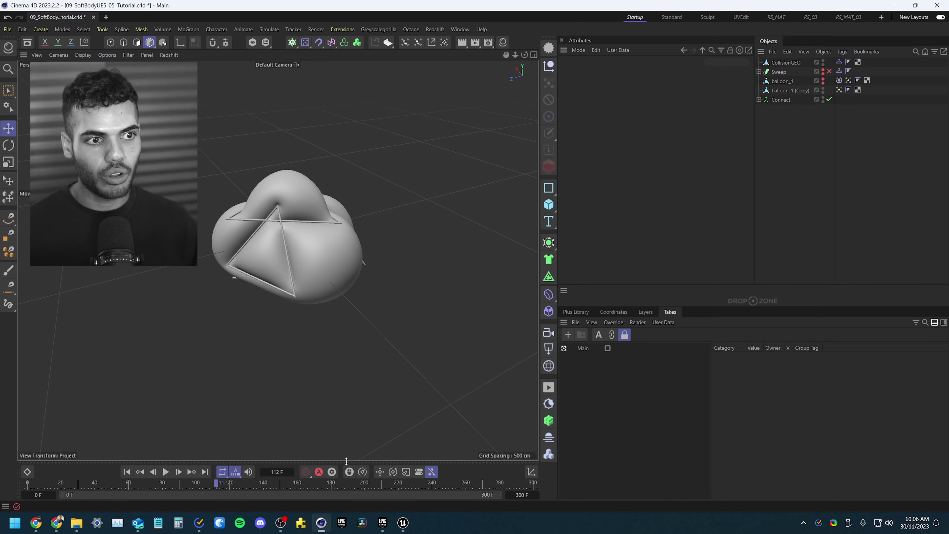
Step: Move balloon_1 and Sweep below Connect in the hierarchy and delete both objects
{"action": "left_click", "coordinate": [786, 90]}
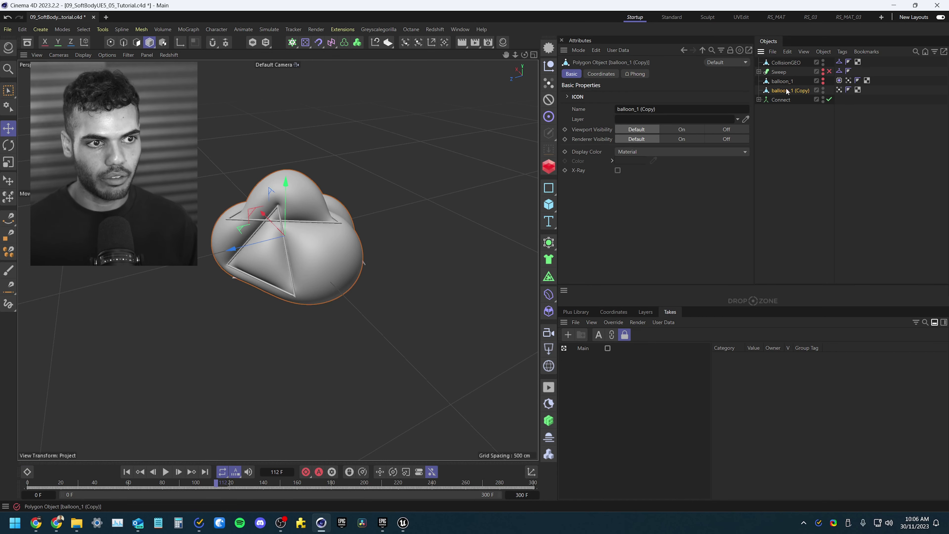
{"action": "left_click_drag", "start_coordinate": [795, 149], "coordinate": [781, 103]}
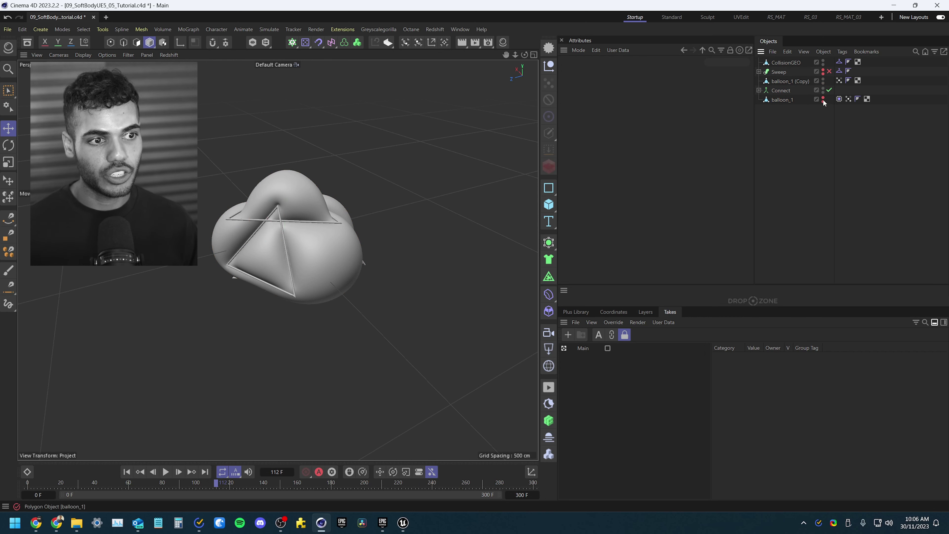
{"action": "left_click_drag", "start_coordinate": [779, 71], "coordinate": [827, 106]}
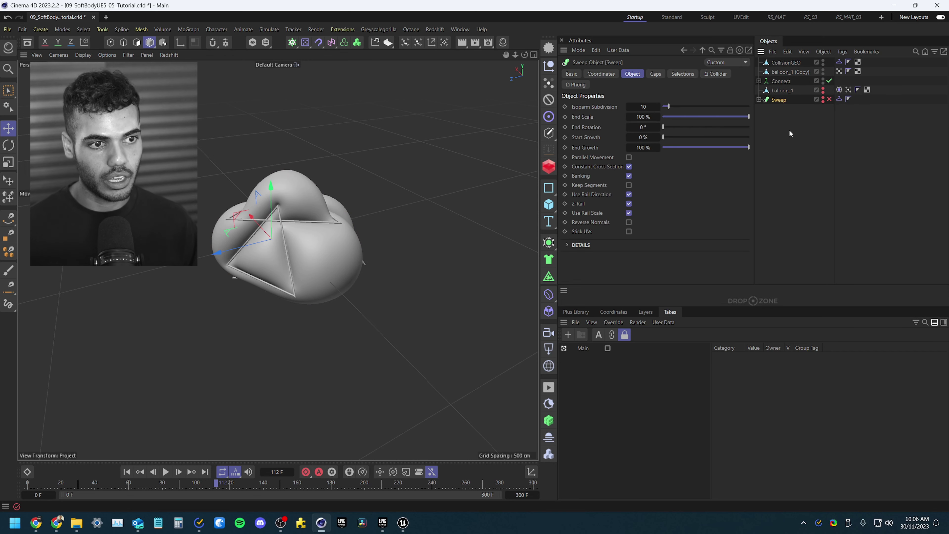
{"action": "left_click", "coordinate": [827, 106]}
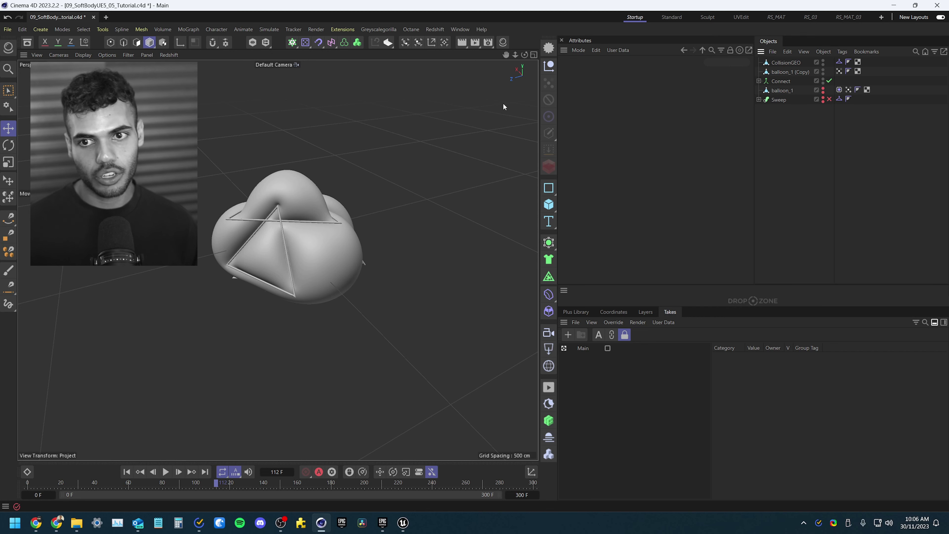
{"action": "left_click_drag", "start_coordinate": [795, 105], "coordinate": [784, 89]}
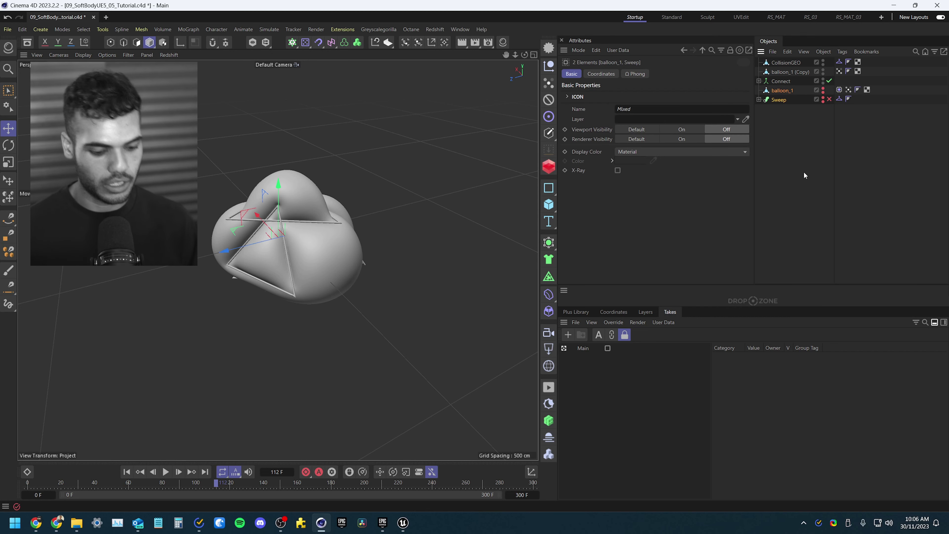
{"action": "key", "text": "Delete"}
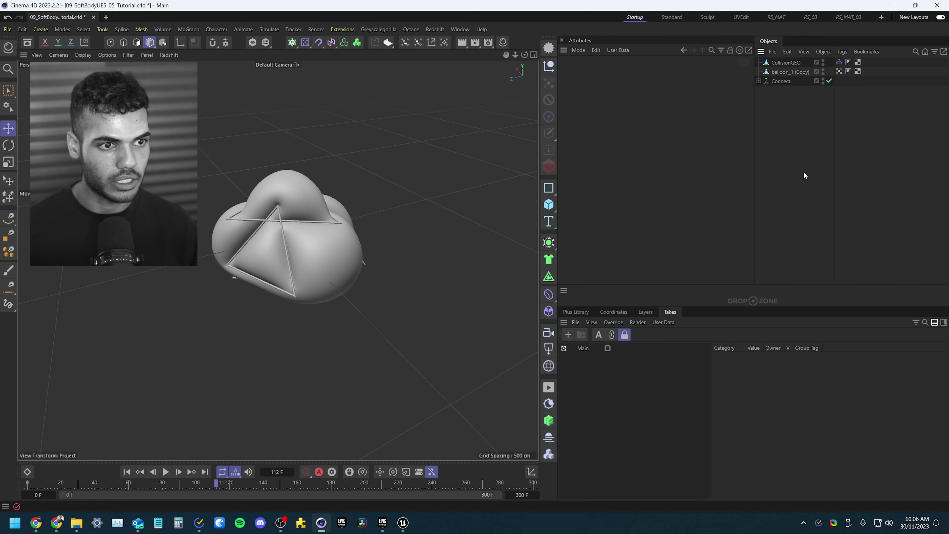
Step: Hide CollisionGEO and move it below the Connect hierarchy to inspect the baked balloon without it
{"action": "left_click", "coordinate": [758, 81]}
{"action": "left_click", "coordinate": [787, 63]}
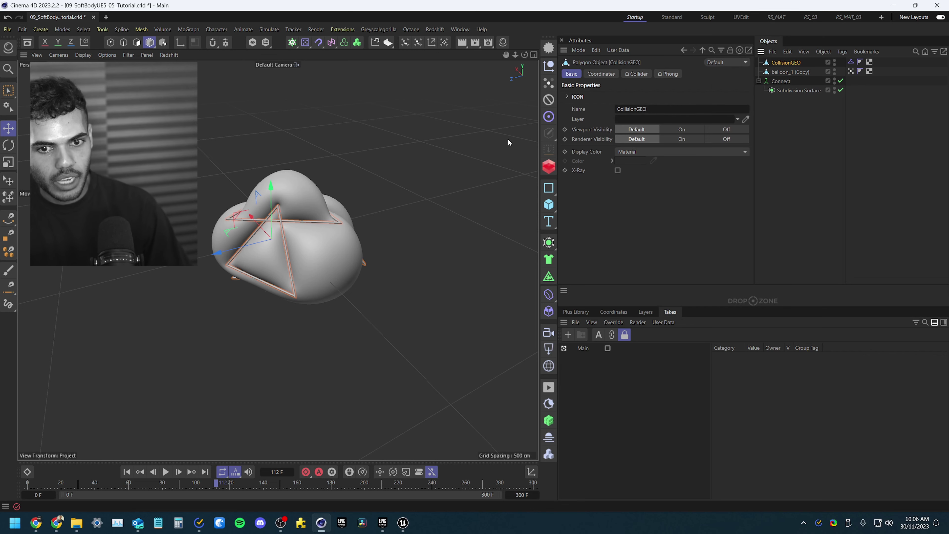
{"action": "left_click", "coordinate": [834, 63], "text": "ctrl"}
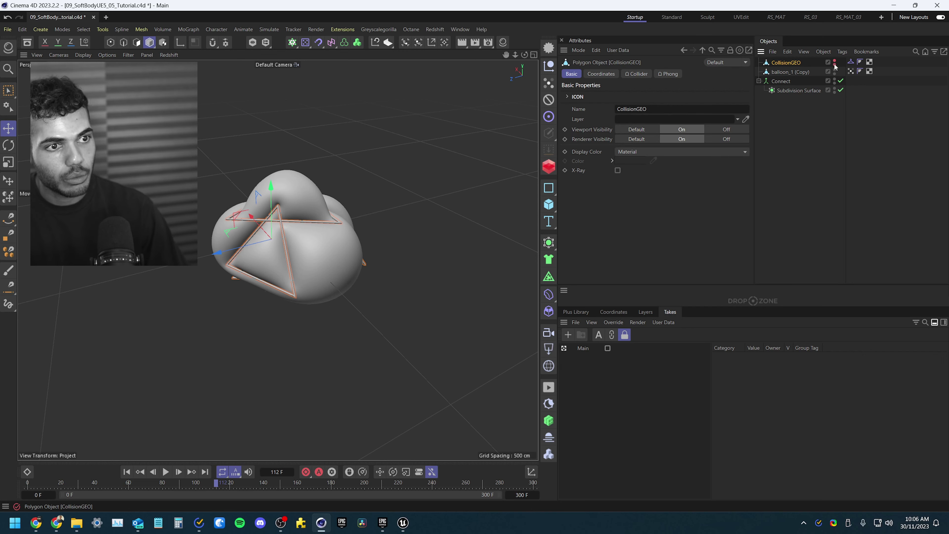
{"action": "left_click", "coordinate": [835, 63], "text": "ctrl"}
{"action": "left_click_drag", "start_coordinate": [798, 66], "coordinate": [805, 99]}
{"action": "scroll", "coordinate": [355, 245], "scroll_direction": "up", "scroll_amount": 6}
{"action": "scroll", "coordinate": [349, 224], "scroll_direction": "down", "scroll_amount": 6}
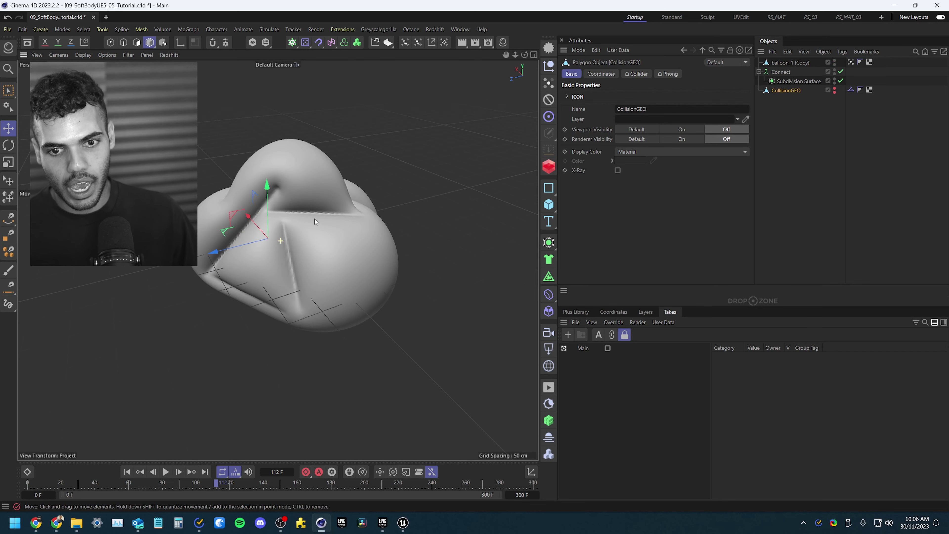
Step: Nest balloon_1 (Copy) under the Subdivision Surface to preview the smoothing and move it back to the top level
{"action": "left_click", "coordinate": [795, 64]}
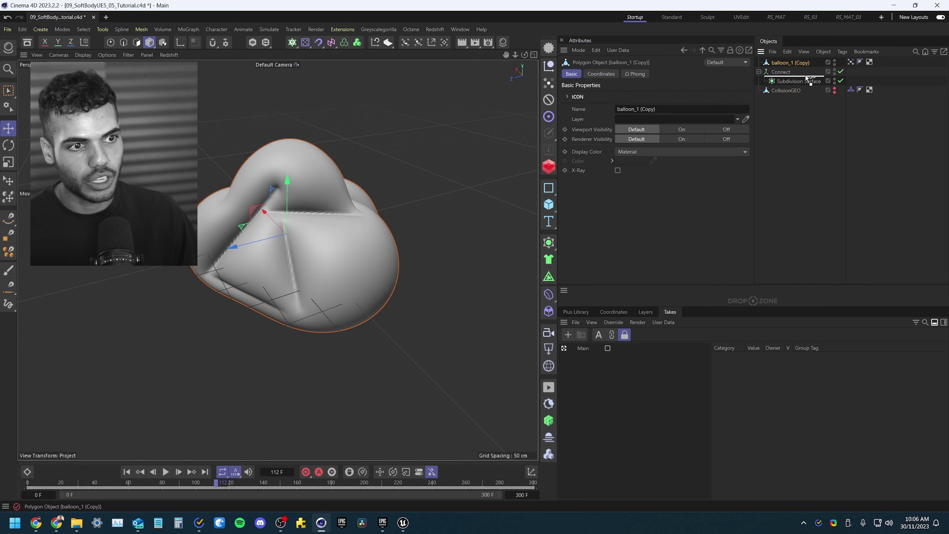
{"action": "left_click_drag", "start_coordinate": [808, 78], "coordinate": [809, 80]}
{"action": "left_click", "coordinate": [800, 117]}
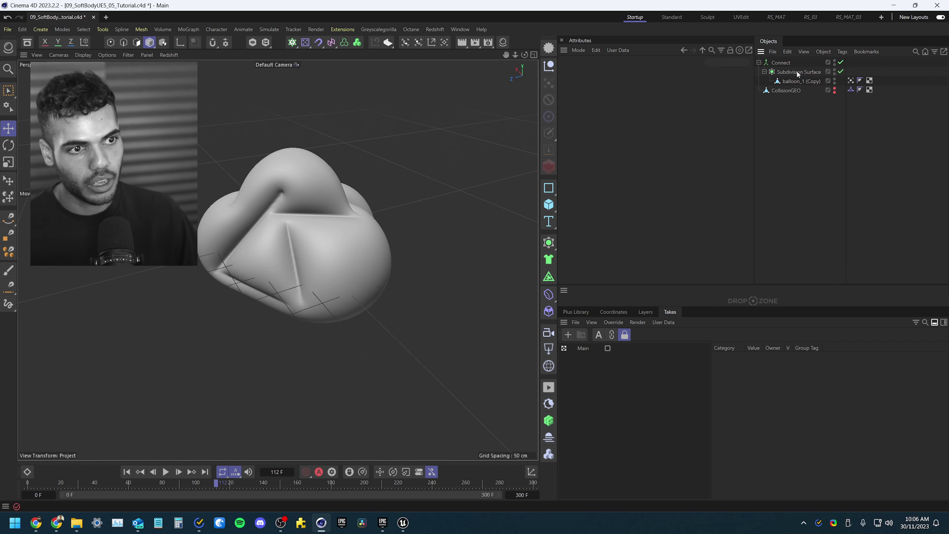
{"action": "left_click_drag", "start_coordinate": [805, 79], "coordinate": [799, 58]}
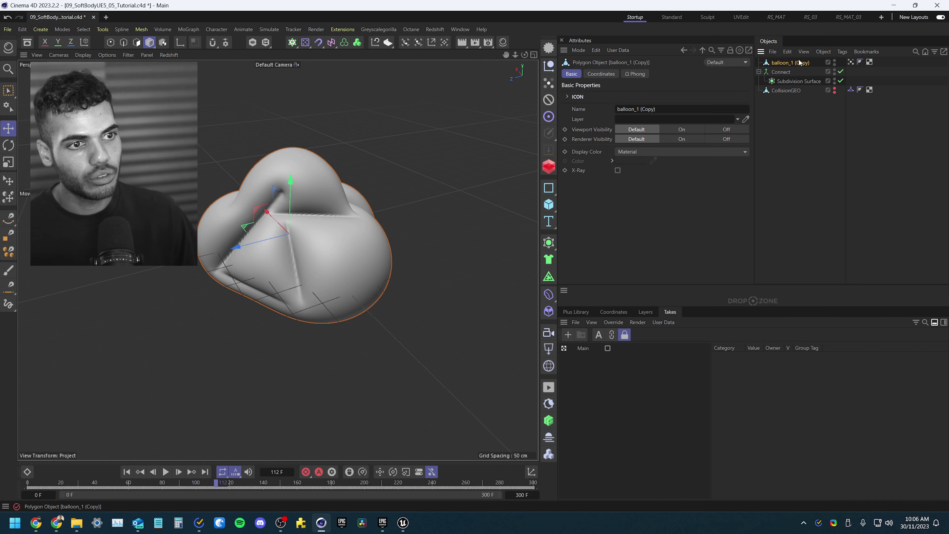
{"action": "left_click", "coordinate": [800, 134]}
{"action": "left_click", "coordinate": [794, 64]}
{"action": "left_click", "coordinate": [786, 121]}
{"action": "left_click", "coordinate": [759, 71]}
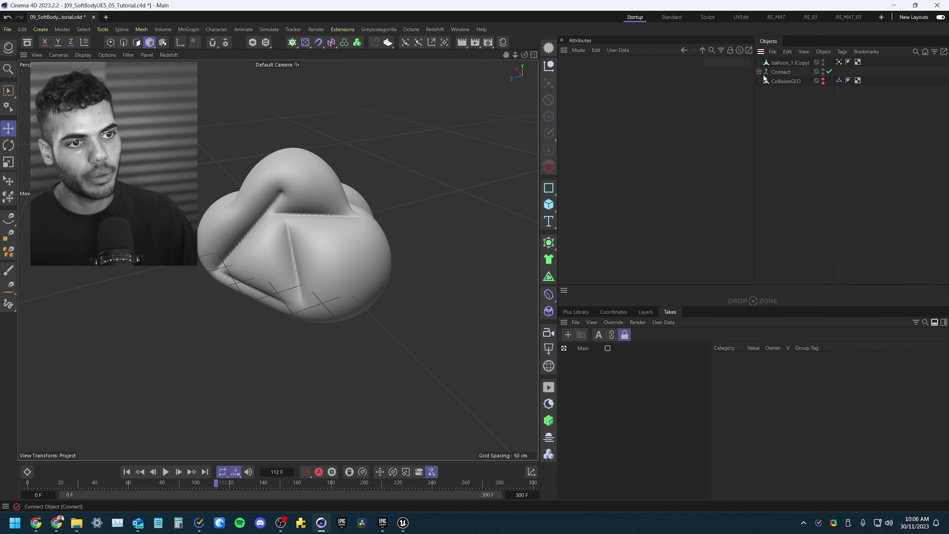
{"action": "left_click", "coordinate": [759, 71]}
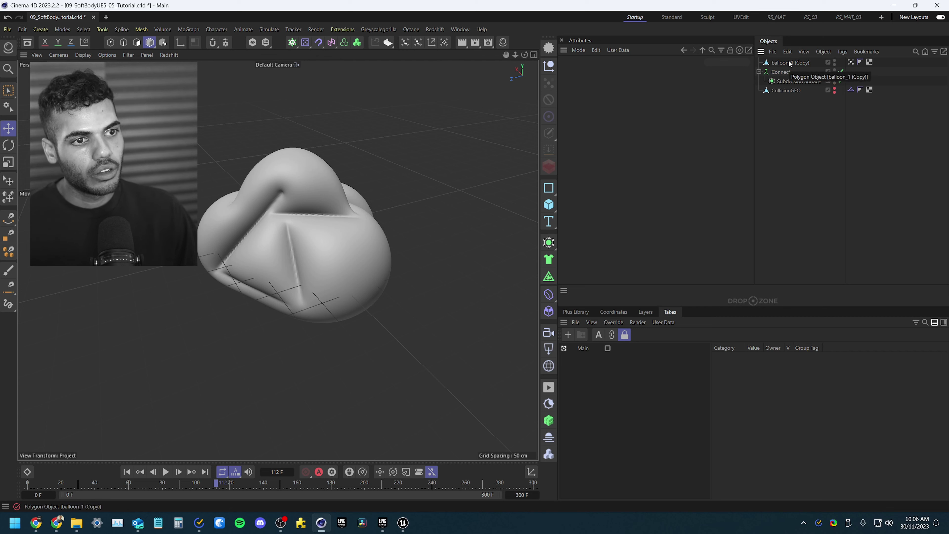
Step: Keep balloon_1 (Copy) nested under a top-level Subdivision Surface and delete the Connect object
{"action": "mouse_move", "coordinate": [788, 61]}
{"action": "left_mouse_down"}
{"action": "mouse_move", "coordinate": [796, 87]}
{"action": "mouse_move", "coordinate": [792, 59]}
{"action": "left_mouse_up"}
{"action": "left_click", "coordinate": [782, 83]}
{"action": "key", "text": "Delete"}
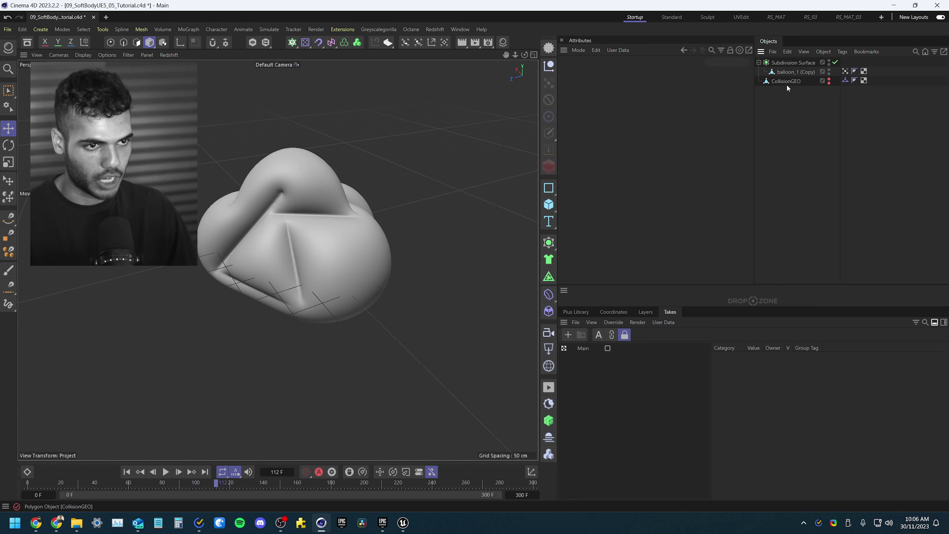
{"action": "left_click", "coordinate": [789, 62]}
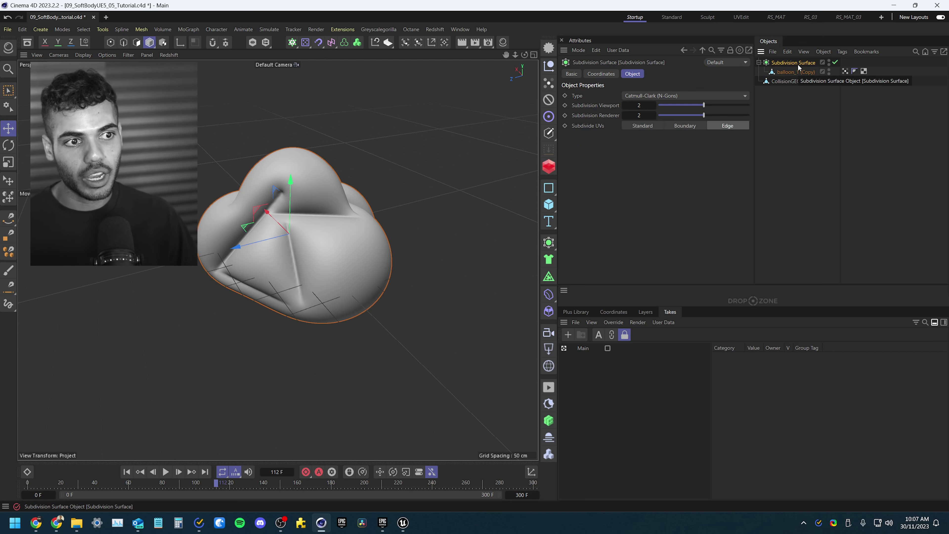
{"action": "left_click", "coordinate": [797, 102]}
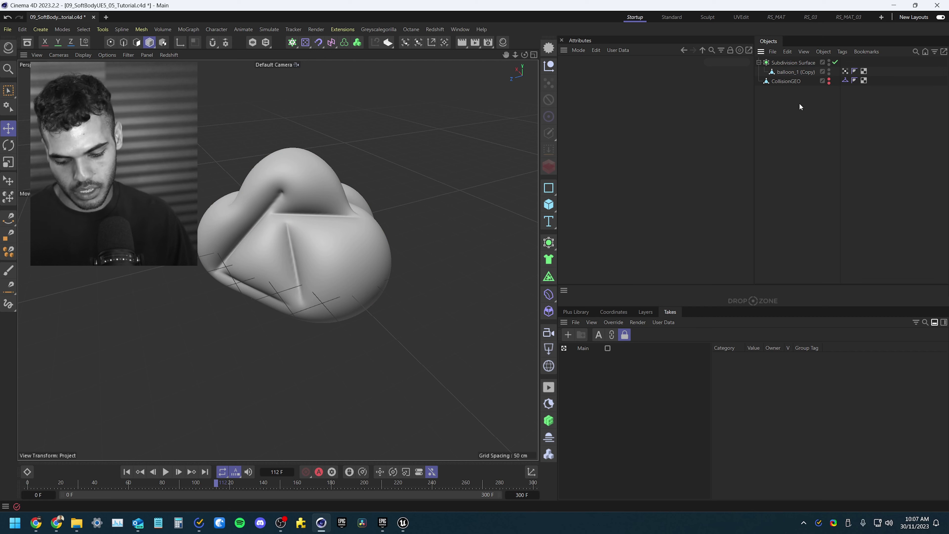
Step: Check the Cineware cache options in the project settings and restore CollisionGEO's default visibility
{"action": "key", "text": "ctrl+d"}
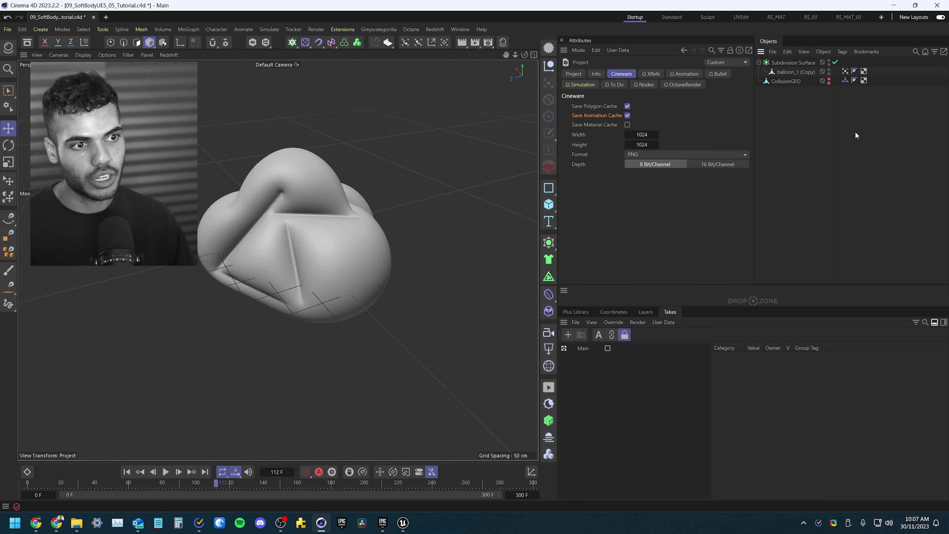
{"action": "left_click", "coordinate": [829, 82], "text": "alt"}
{"action": "left_click", "coordinate": [760, 82]}
{"action": "left_click", "coordinate": [858, 164]}
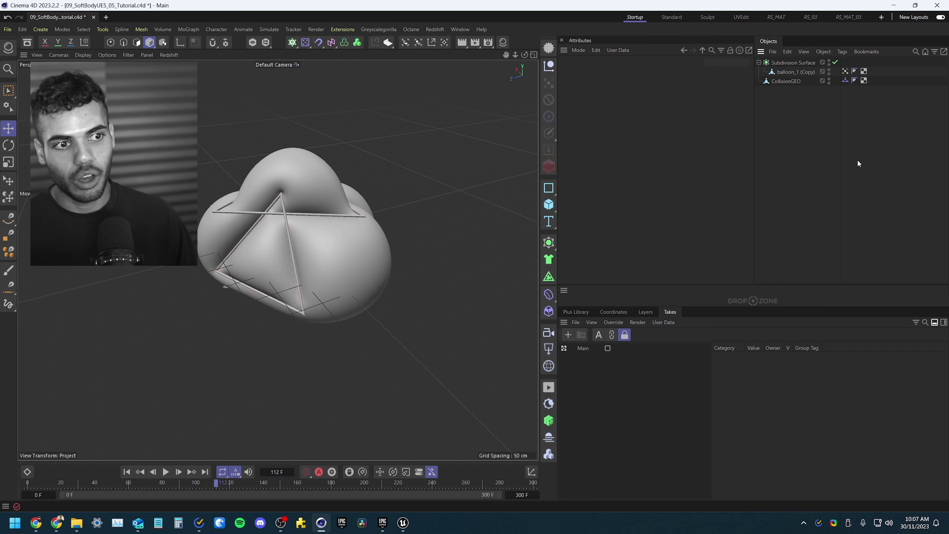
Step: Save the project for Cineware in the Tutorial Exports folder as CINE_Balloon_SubDMesh
{"action": "left_click", "coordinate": [6, 30]}
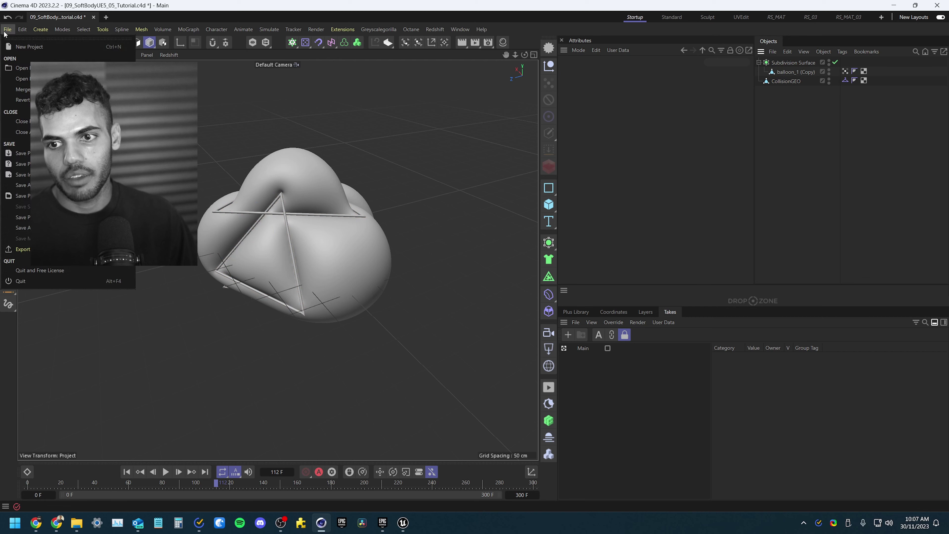
{"action": "left_click", "coordinate": [22, 217]}
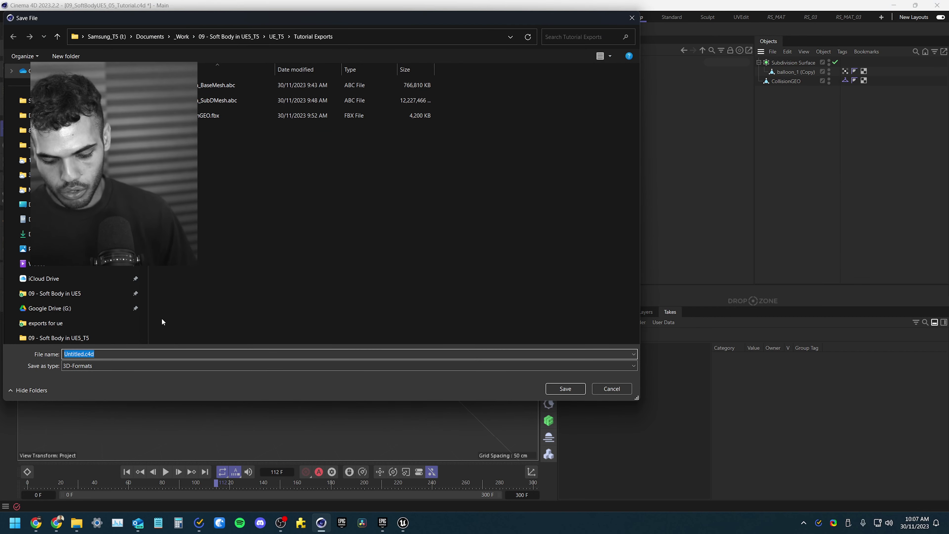
{"action": "type", "text": "CINE_Balloon_"}
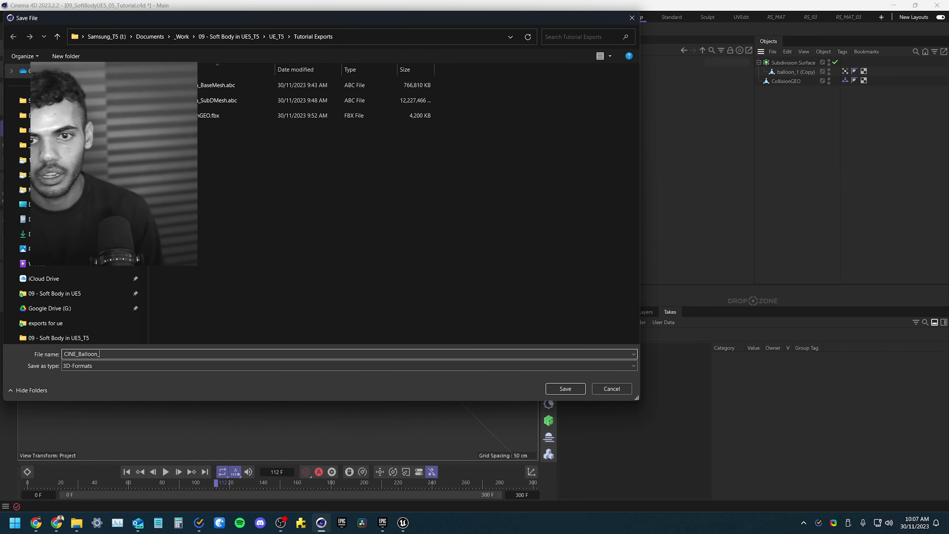
{"action": "type", "text": "BaseMesh"}
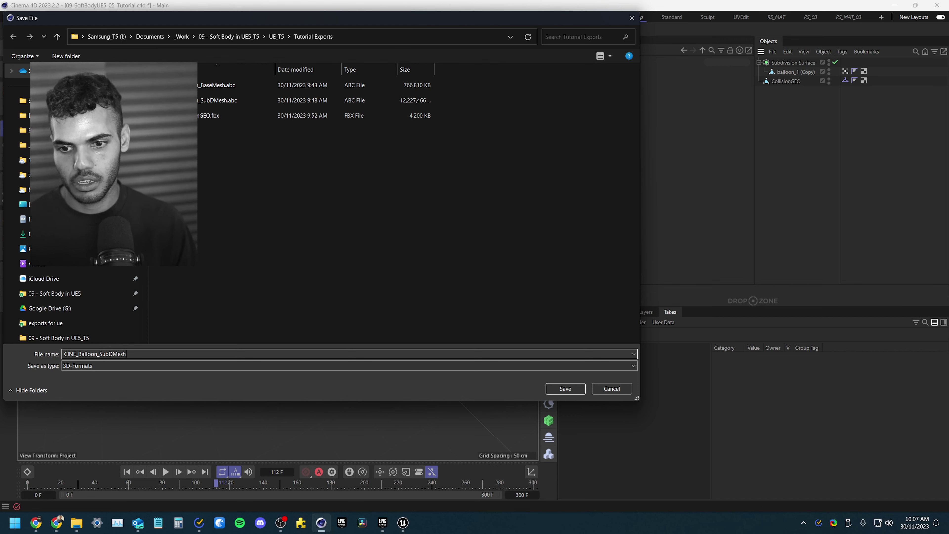
{"action": "key", "text": "Return"}
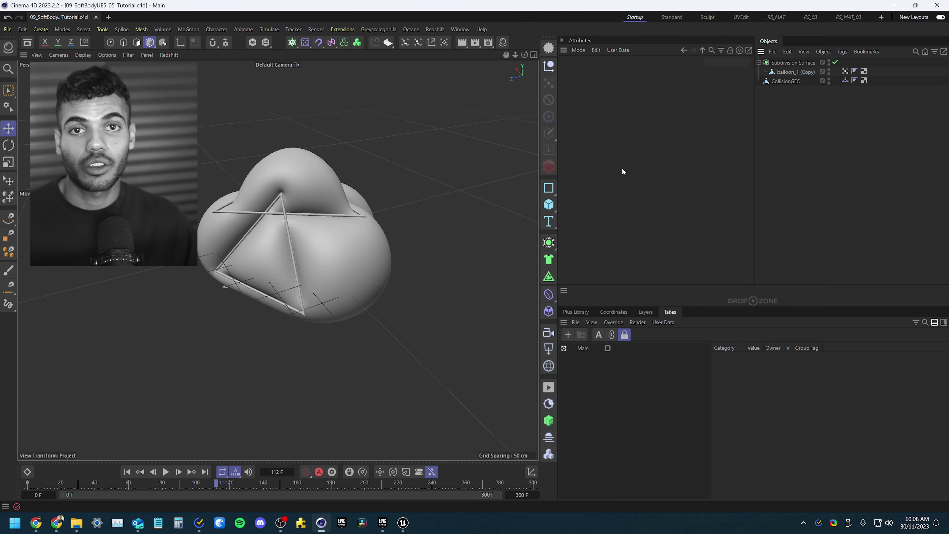
Step: Check the size of CINE_Balloon_SubDMesh.c4d in File Explorer and return to the Subdivision Surface in Cinema 4D
{"action": "left_click", "coordinate": [77, 524]}
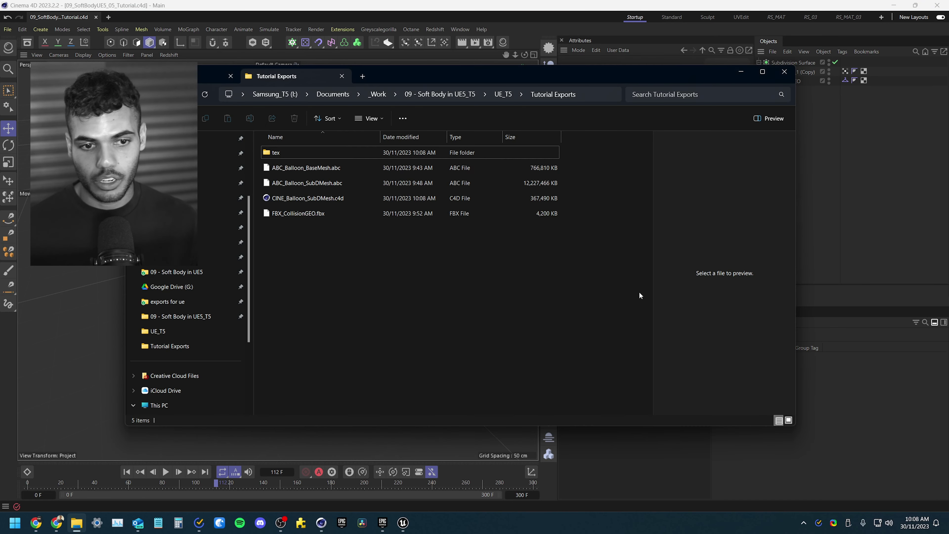
{"action": "left_click", "coordinate": [547, 199]}
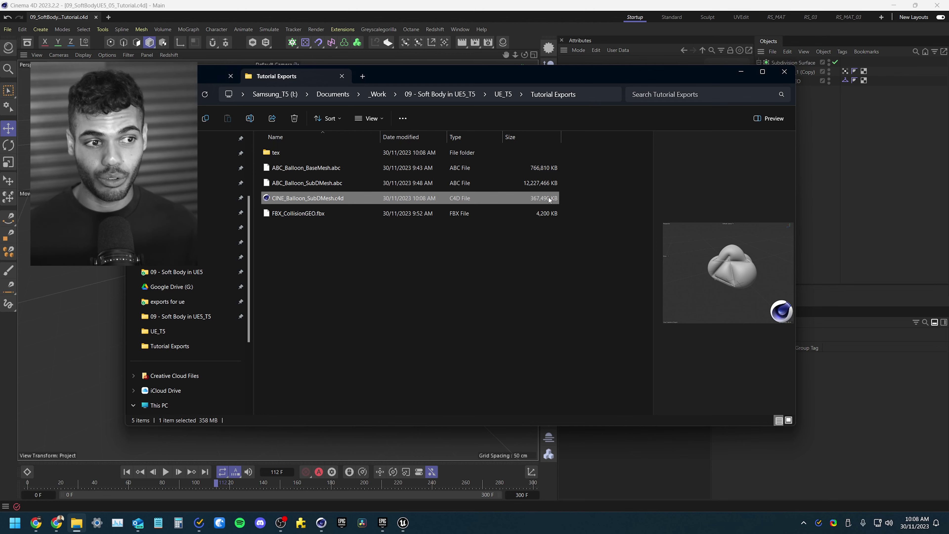
{"action": "left_click", "coordinate": [829, 108]}
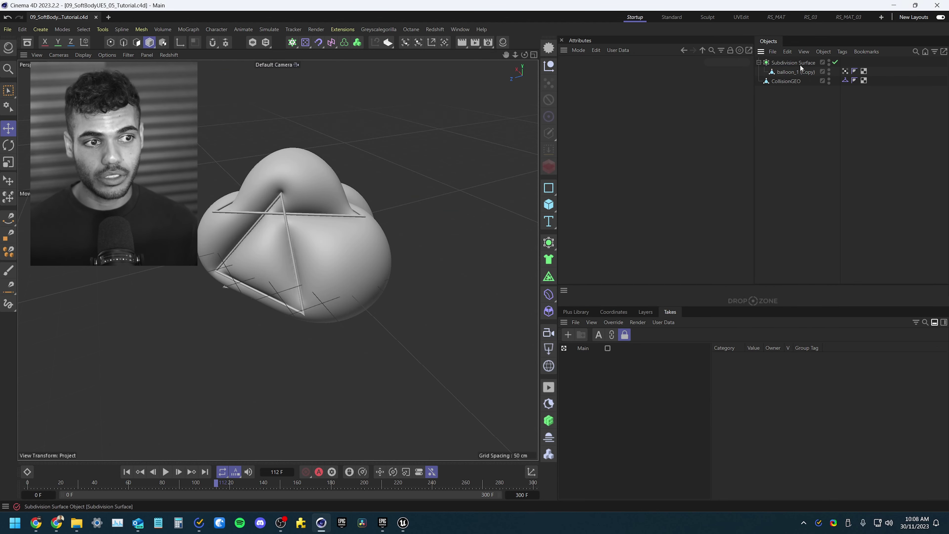
{"action": "left_click", "coordinate": [801, 64]}
{"action": "left_click", "coordinate": [815, 142]}
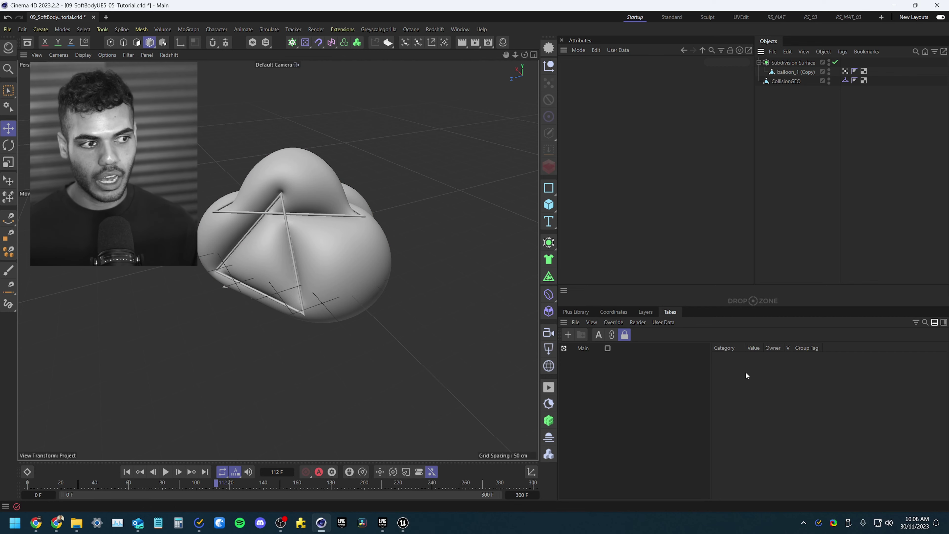
Step: Switch to Unreal Engine and open the L_TUTORIAL level from the 00_LEVELS folder
{"action": "left_click", "coordinate": [403, 524]}
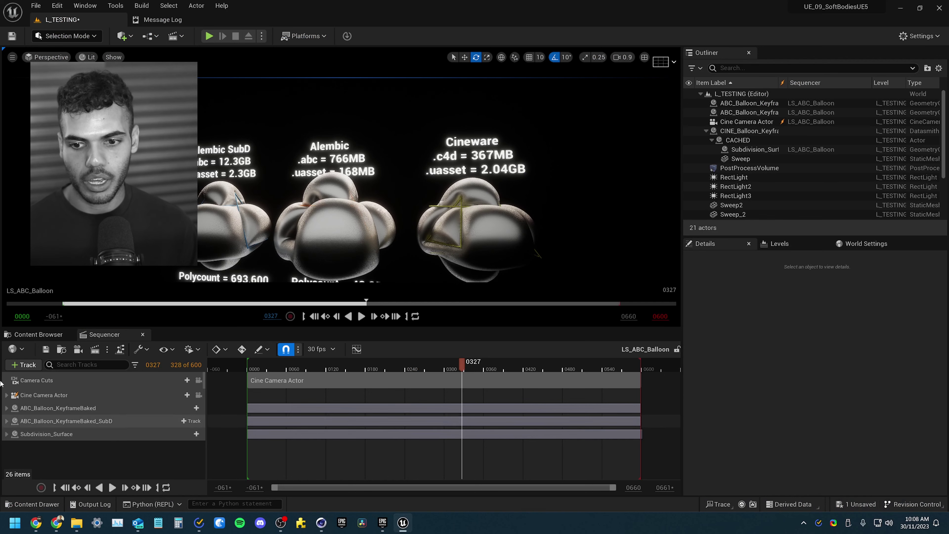
{"action": "left_click", "coordinate": [38, 334]}
{"action": "scroll", "coordinate": [63, 422], "scroll_direction": "up", "scroll_amount": 10}
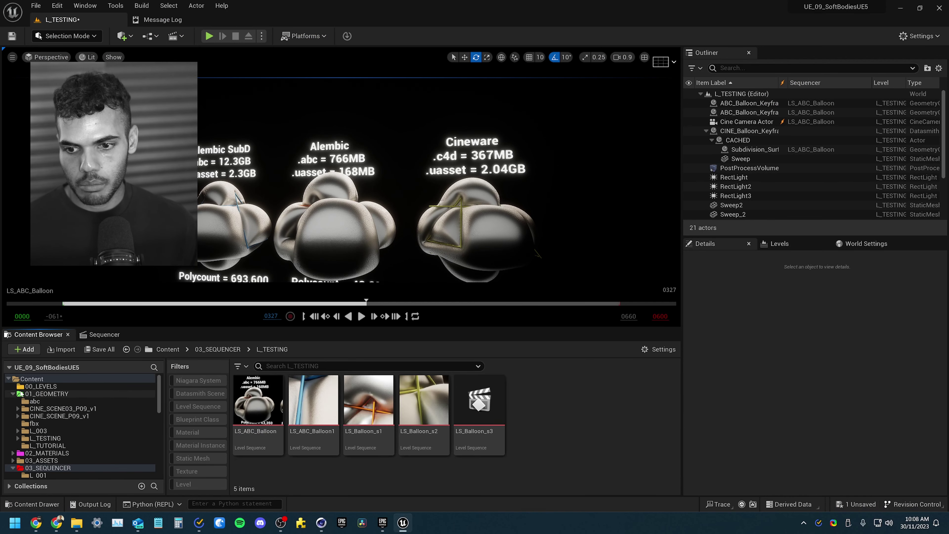
{"action": "left_click", "coordinate": [38, 386]}
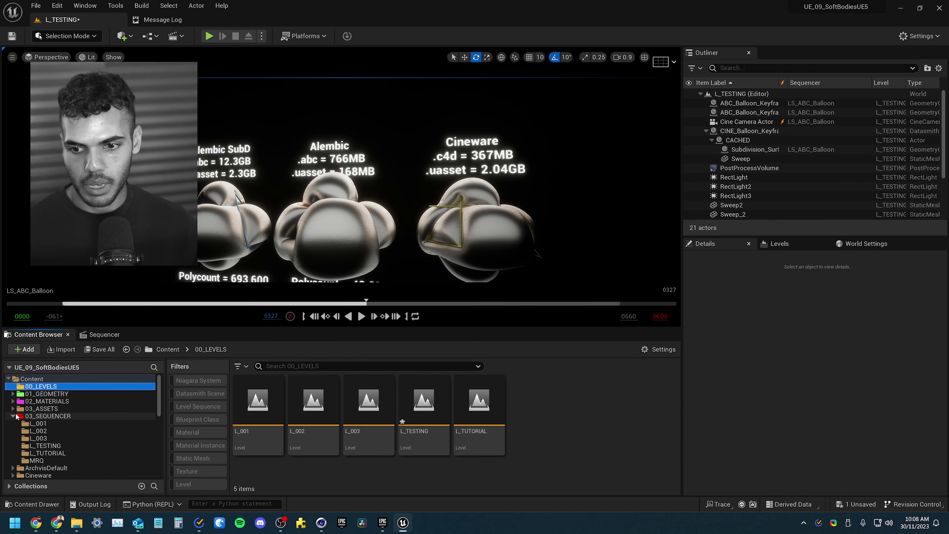
{"action": "double_click", "coordinate": [479, 399]}
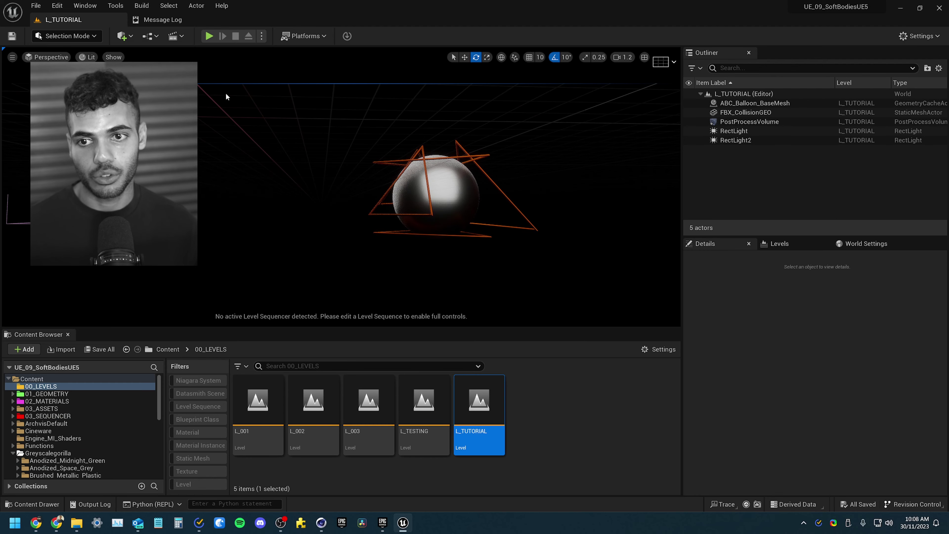
Step: Search the plugin list for "cinewa" to check the Cineware by Maxon plugin, view the Cinema 4D scene, and return to the L_TUTORIAL level
{"action": "left_click", "coordinate": [57, 5]}
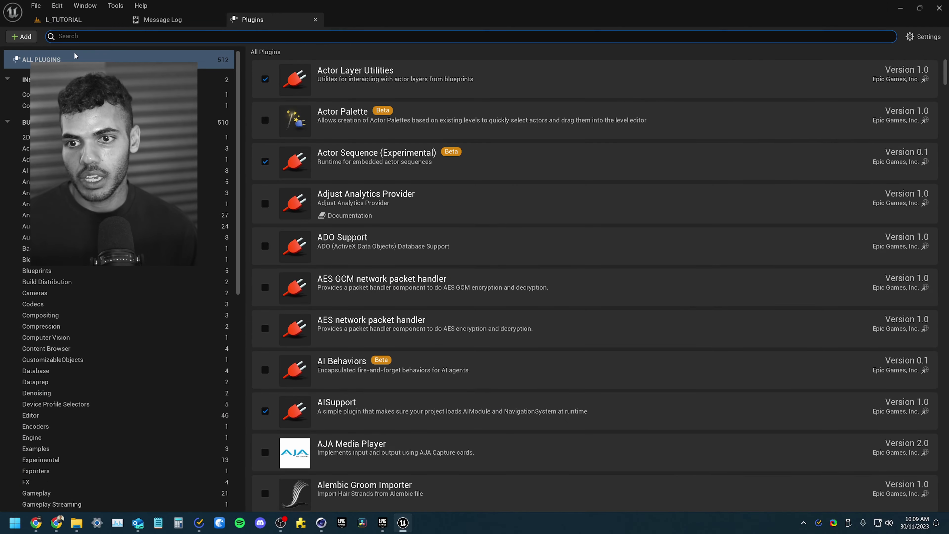
{"action": "type", "text": "cinewa"}
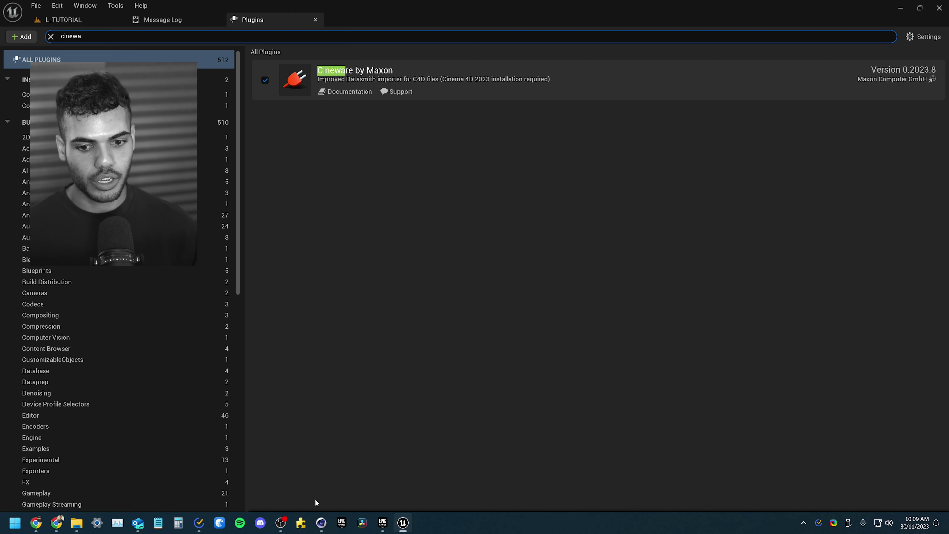
{"action": "left_click", "coordinate": [321, 522]}
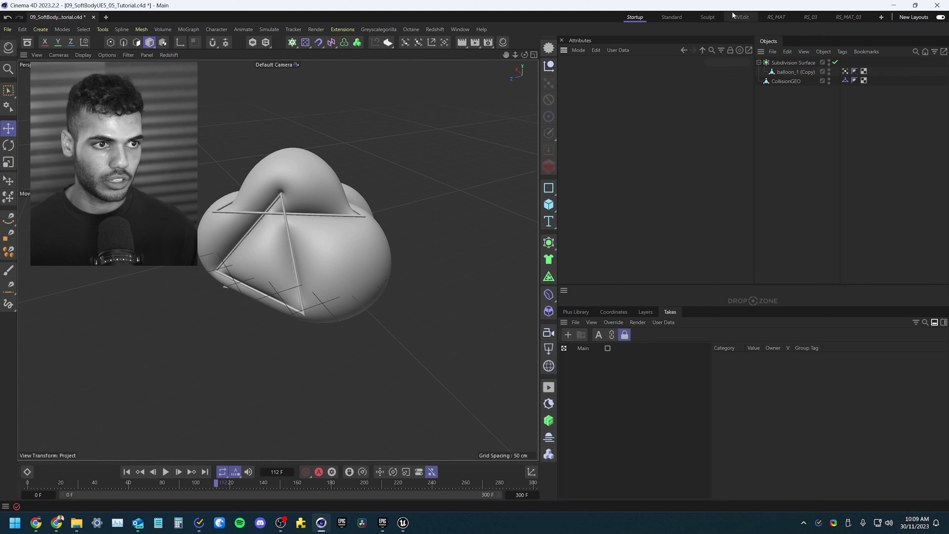
{"action": "left_click", "coordinate": [902, 4]}
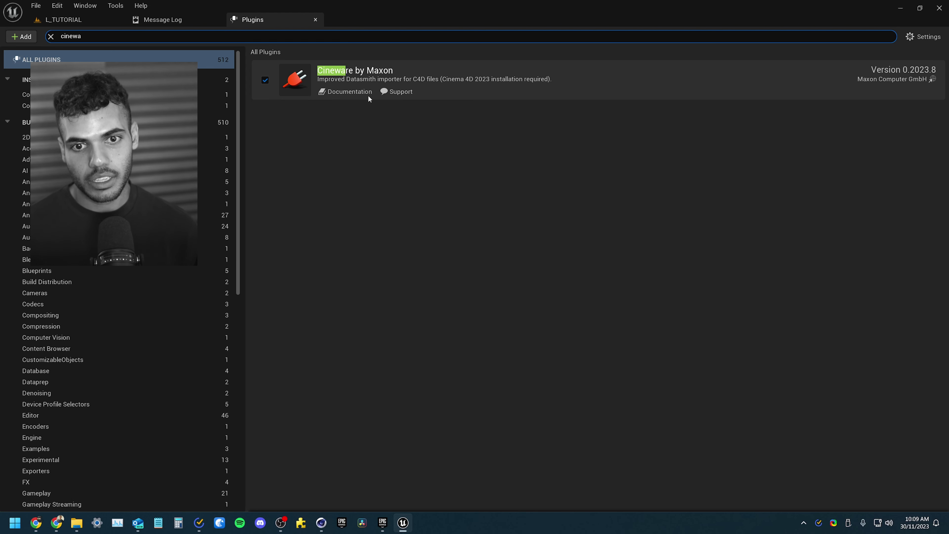
{"action": "left_click", "coordinate": [69, 21]}
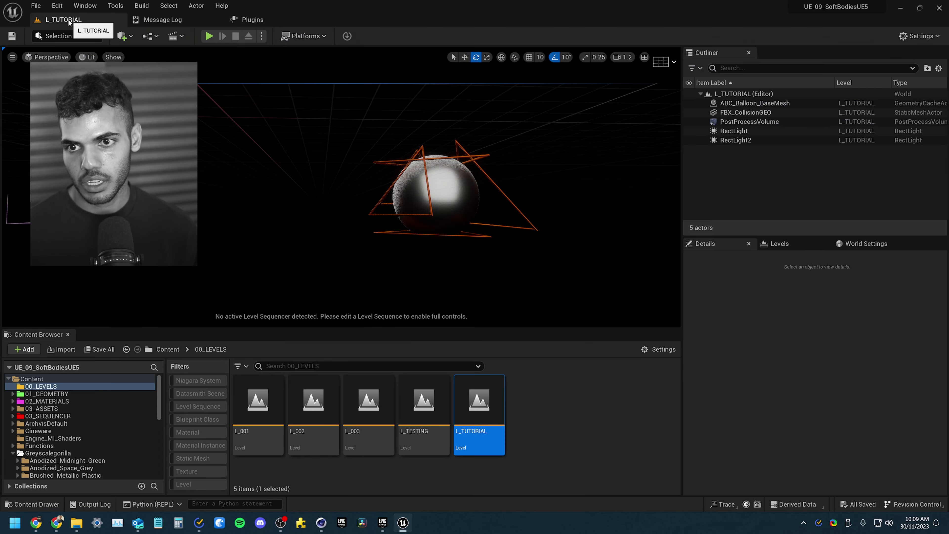
Step: Open the L_TUTORIAL folder inside 01_GEOMETRY in the project content
{"action": "left_click", "coordinate": [128, 37]}
{"action": "mouse_move", "coordinate": [157, 113]}
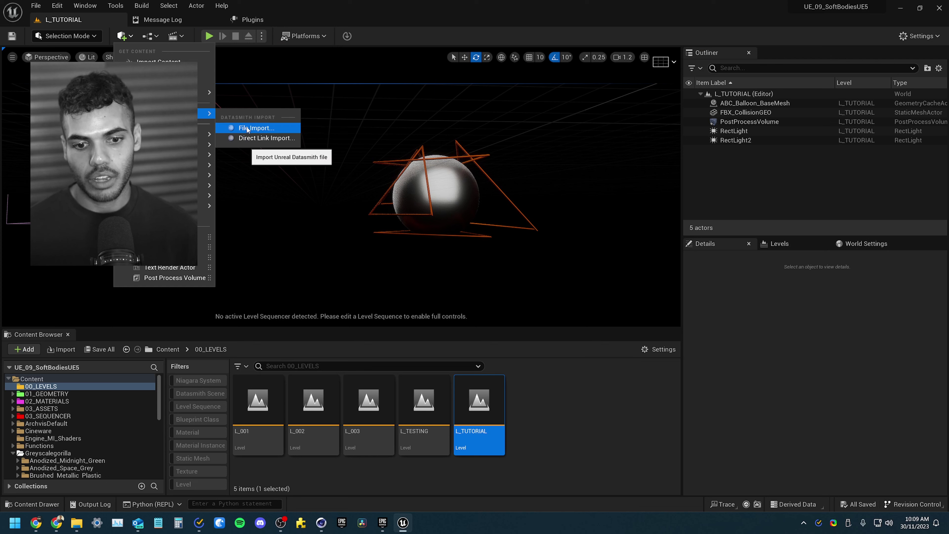
{"action": "left_click", "coordinate": [56, 393]}
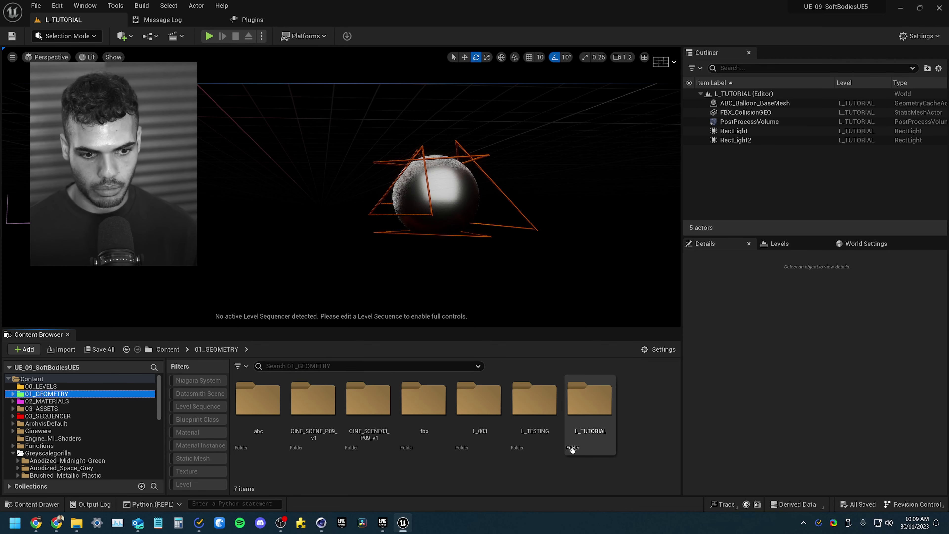
{"action": "double_click", "coordinate": [575, 442]}
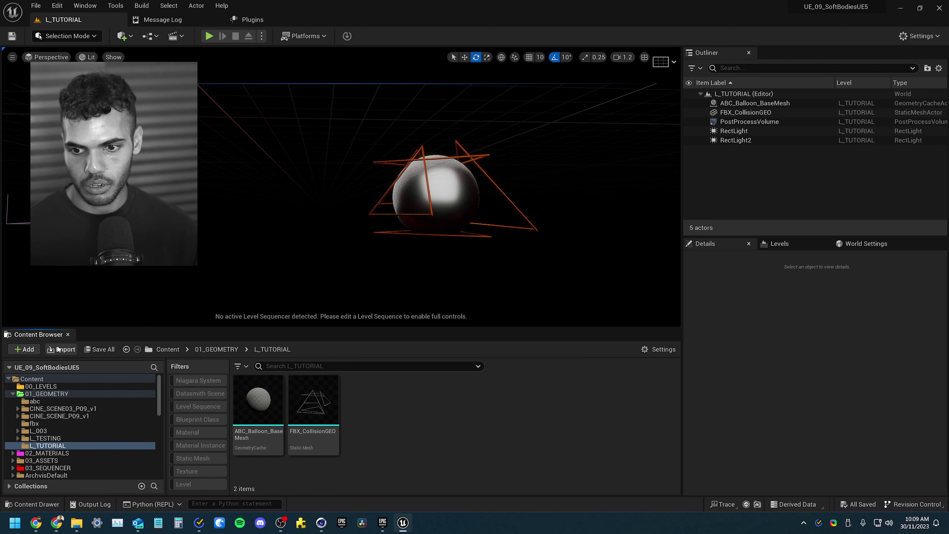
Step: Start a Datasmith file import of CINE_Balloon_SubDMesh.c4d with 01_GEOMETRY/L_TUTORIAL as the destination folder
{"action": "left_click", "coordinate": [122, 36]}
{"action": "mouse_move", "coordinate": [168, 113]}
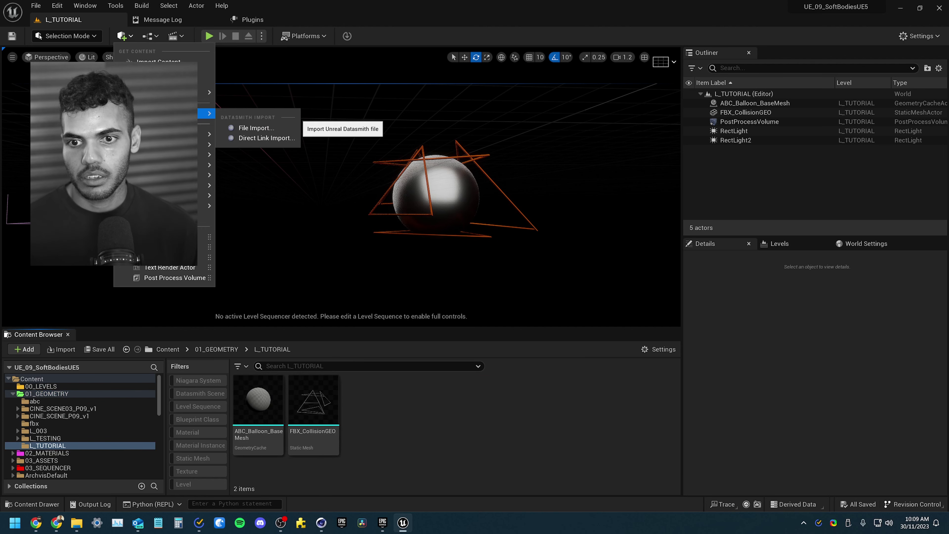
{"action": "left_click", "coordinate": [233, 125]}
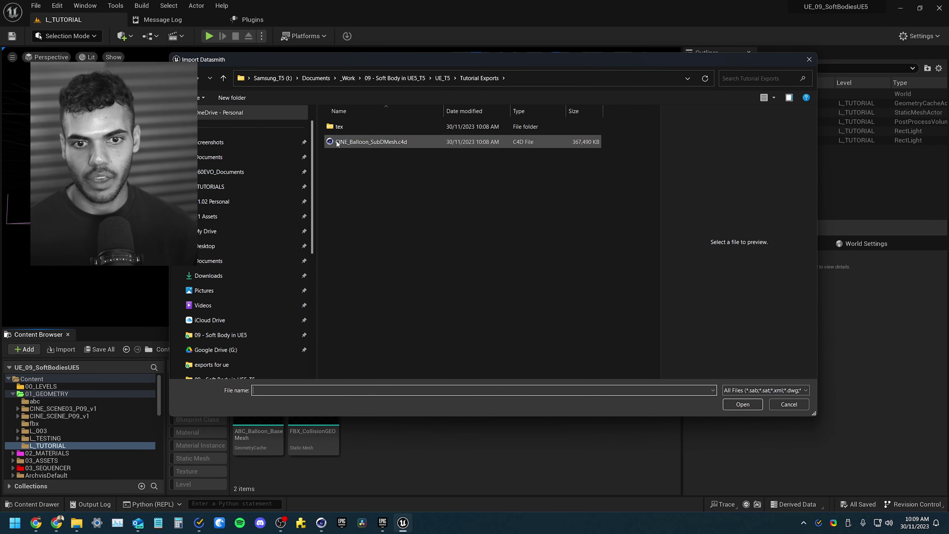
{"action": "left_click", "coordinate": [337, 142]}
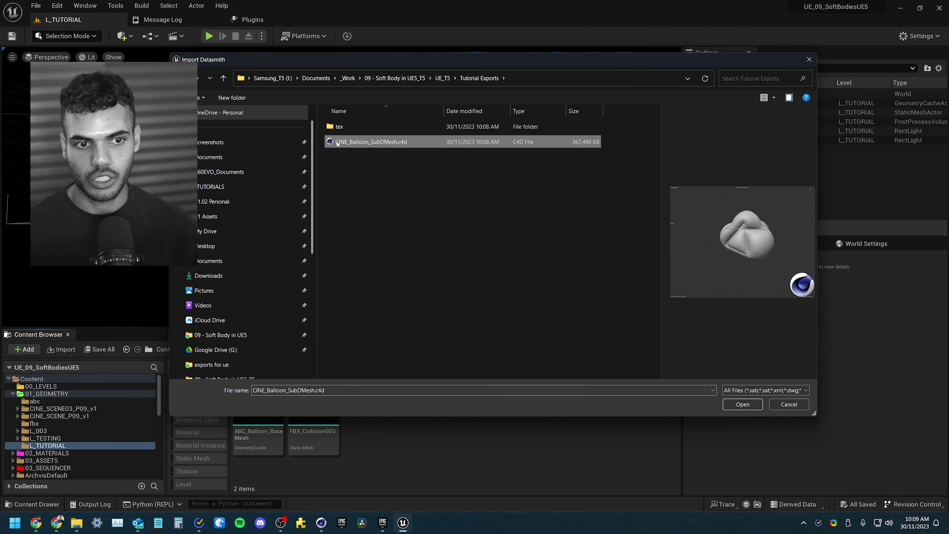
{"action": "left_click", "coordinate": [744, 404]}
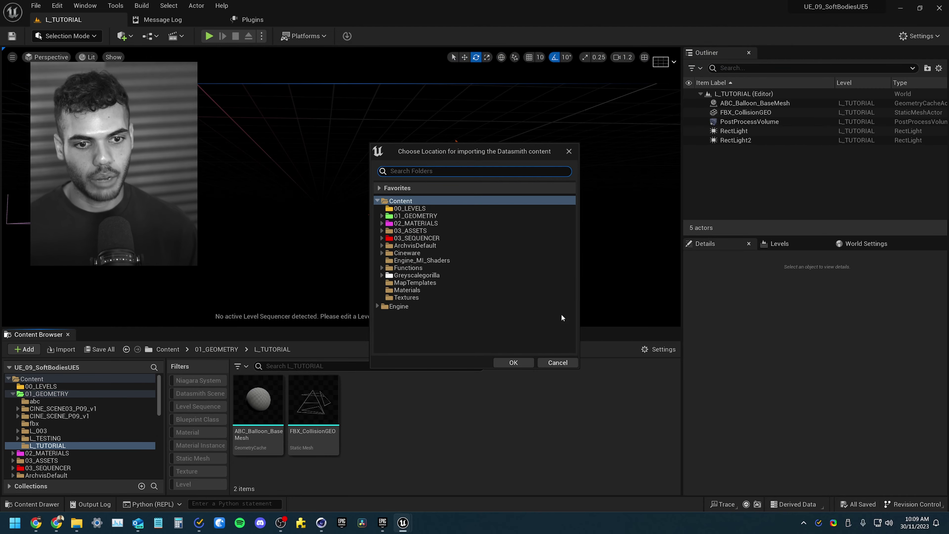
{"action": "double_click", "coordinate": [414, 216]}
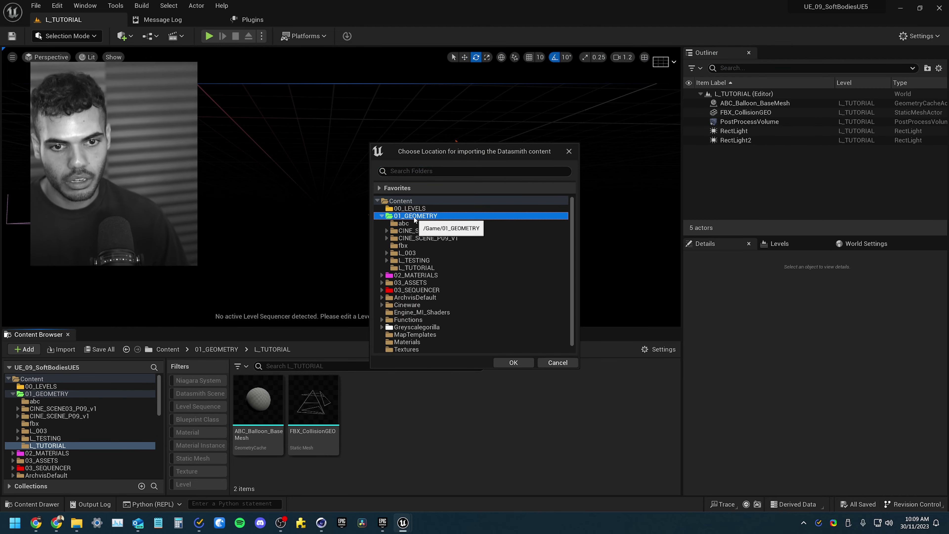
{"action": "left_click", "coordinate": [440, 268]}
{"action": "left_click", "coordinate": [524, 362]}
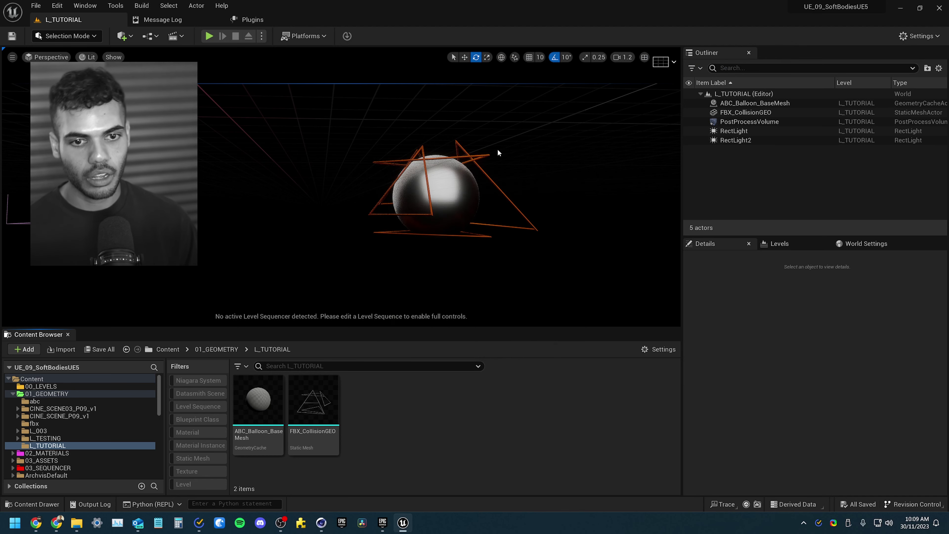
Step: Enable Import GeometryCaches in the Datasmith options and run the import with only the Subdivision Surface as a geometry cache
{"action": "left_click_drag", "start_coordinate": [392, 77], "coordinate": [418, 58]}
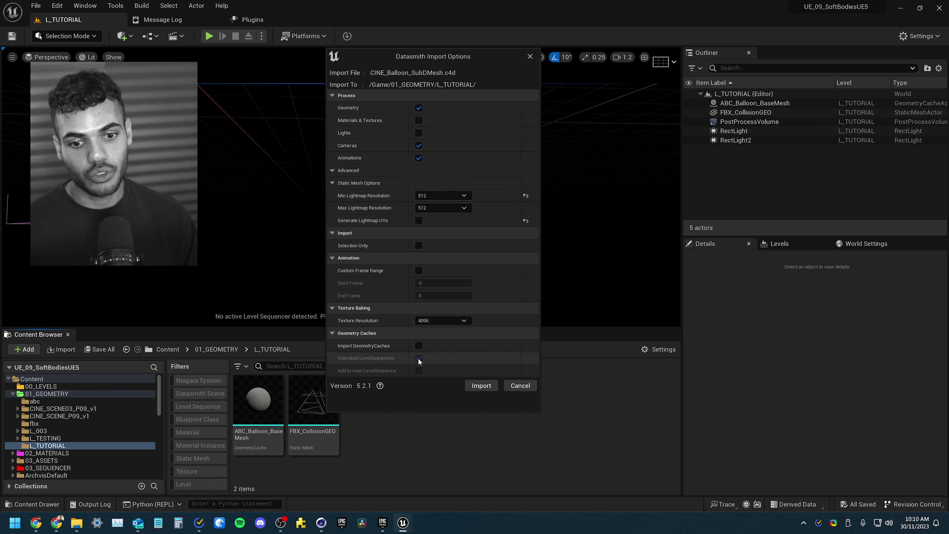
{"action": "left_click", "coordinate": [419, 346]}
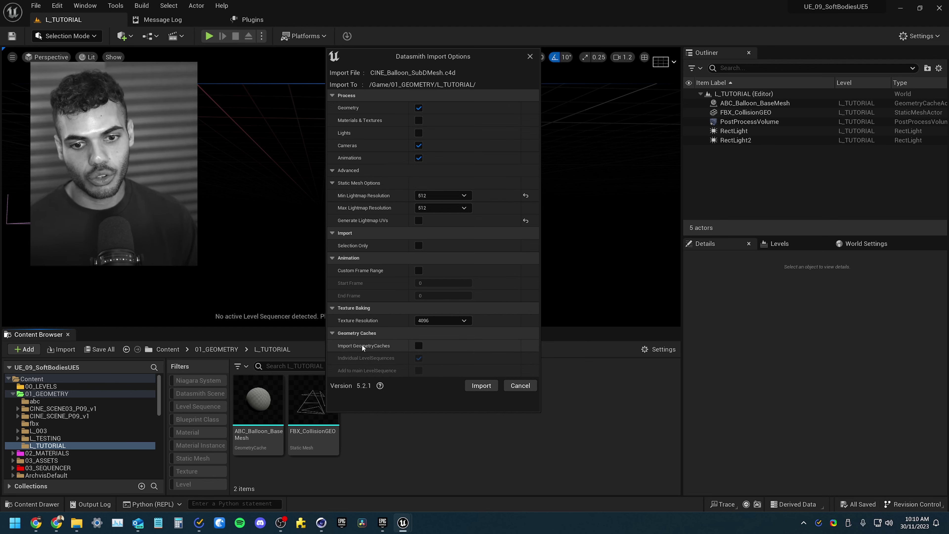
{"action": "left_click", "coordinate": [418, 346]}
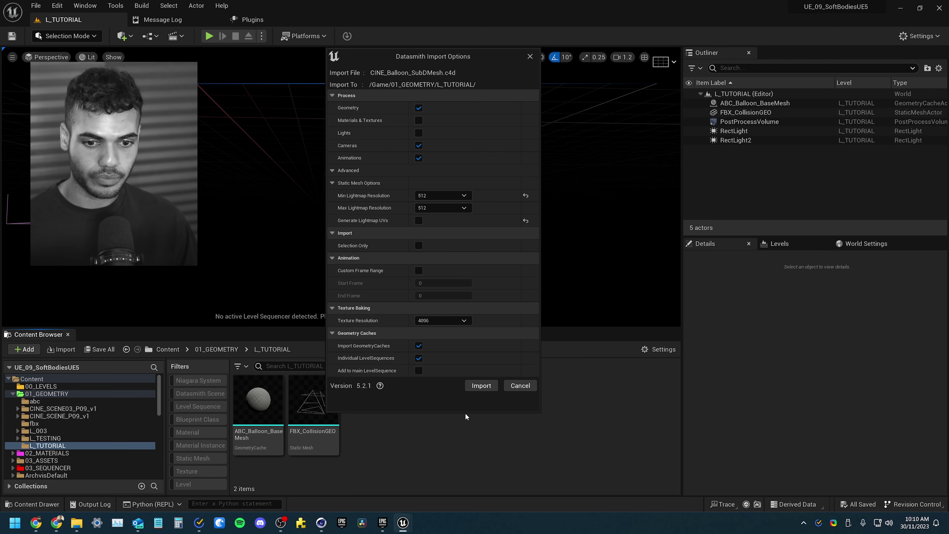
{"action": "left_click", "coordinate": [481, 386]}
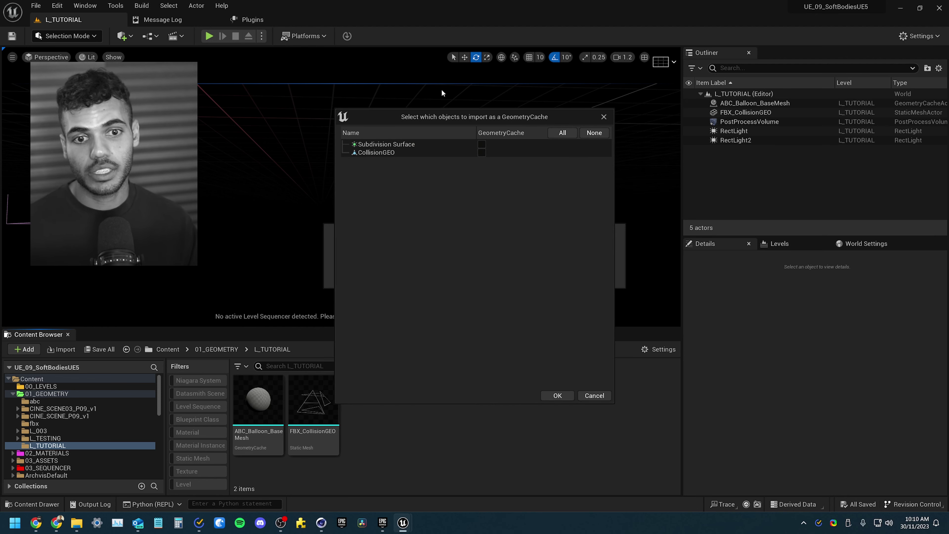
{"action": "left_click_drag", "start_coordinate": [457, 116], "coordinate": [486, 109]}
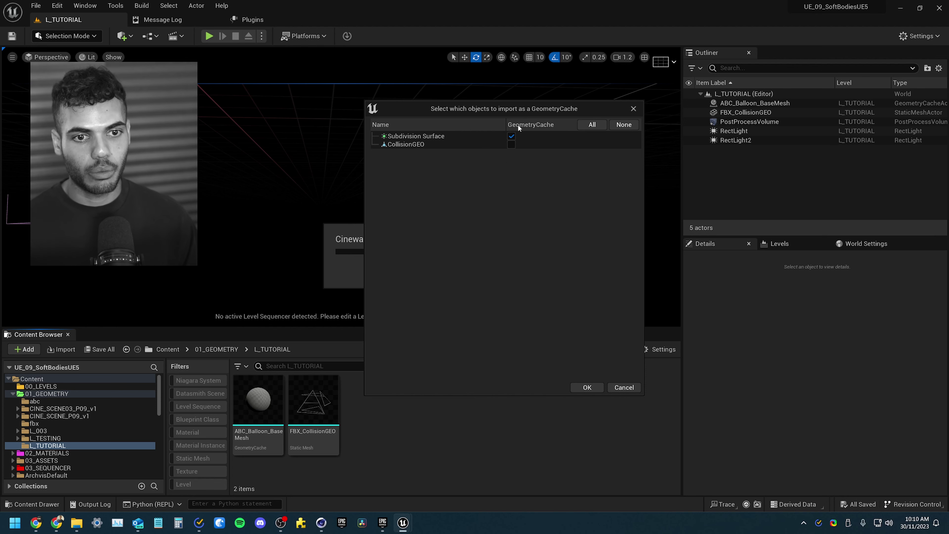
{"action": "left_click", "coordinate": [583, 387]}
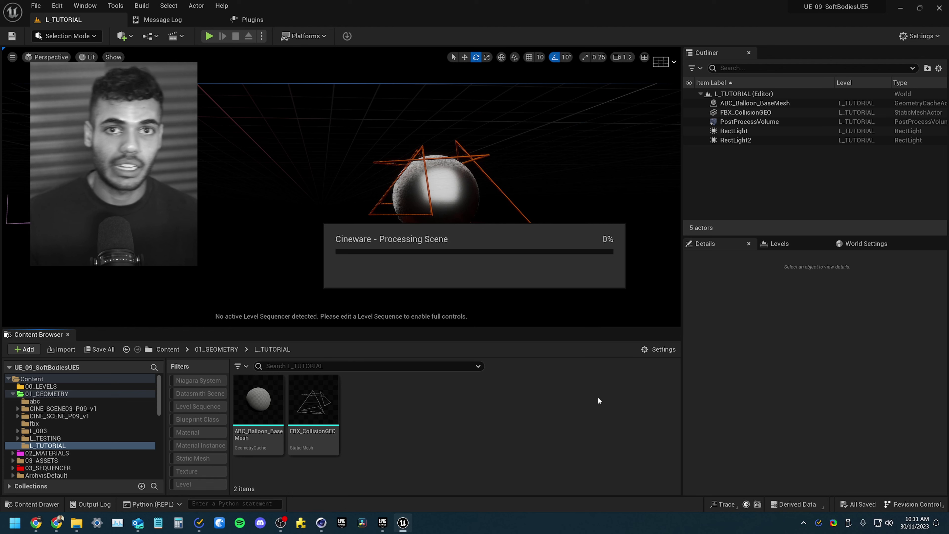
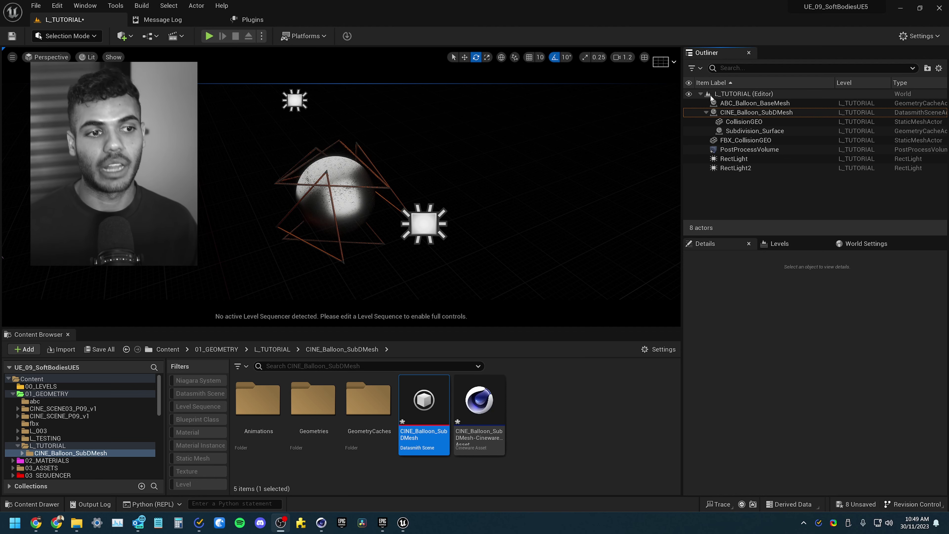
Step: Move ABC_Balloon_BaseMesh and FBX_CollisionGEO together along Y to about -337.5, clear of the Cineware balloon
{"action": "left_click", "coordinate": [725, 105]}
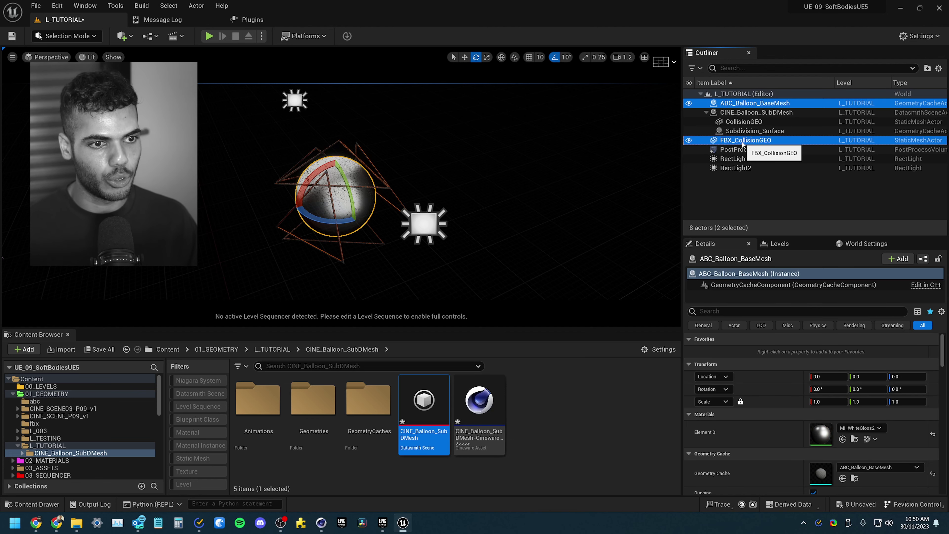
{"action": "left_click", "coordinate": [738, 140], "text": "ctrl"}
{"action": "key", "text": "w"}
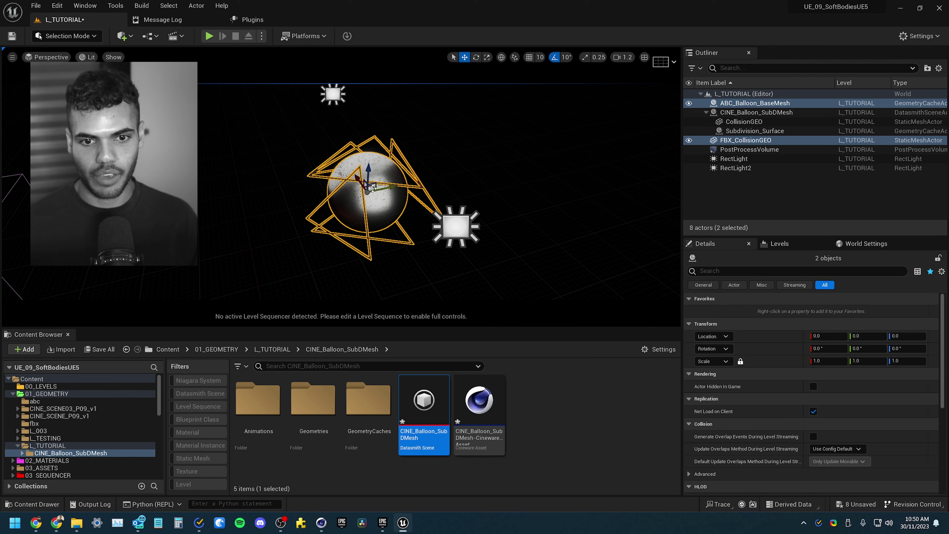
{"action": "left_click", "coordinate": [373, 186]}
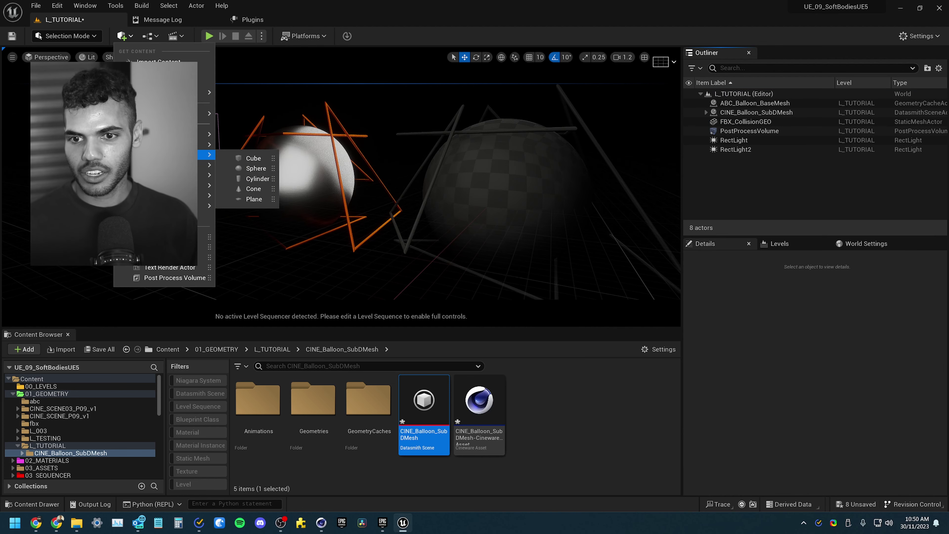
Step: Add an empty Actor to the level and rename it Alembic
{"action": "mouse_move", "coordinate": [207, 135]}
{"action": "left_click", "coordinate": [240, 138]}
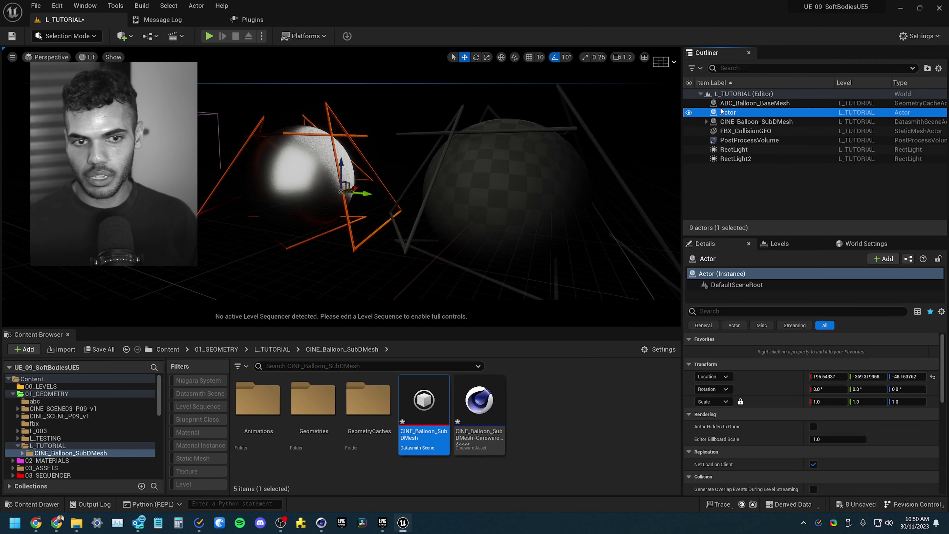
{"action": "left_click", "coordinate": [734, 112]}
{"action": "type", "text": "Alembic"}
{"action": "key", "text": "Return"}
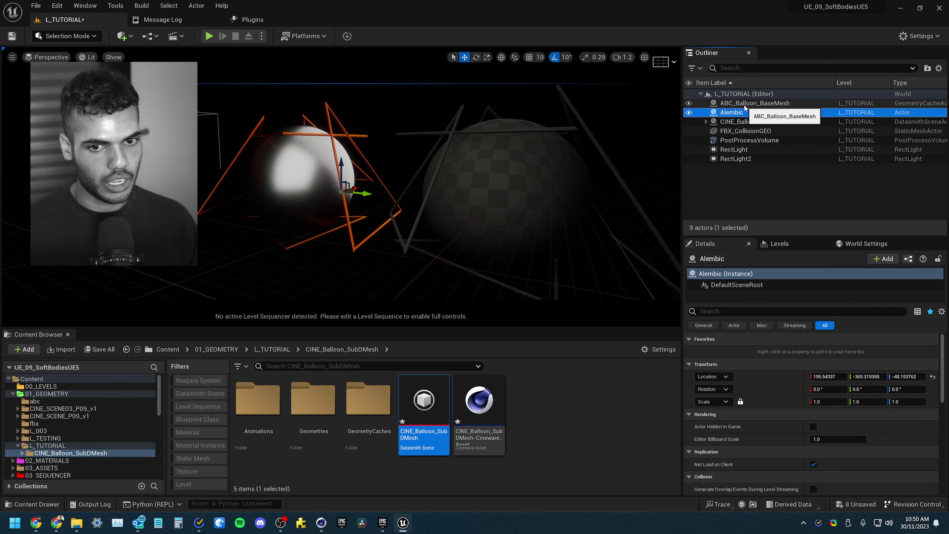
Step: Parent FBX_CollisionGEO and ABC_Balloon_BaseMesh to the Alembic actor and collapse its hierarchy
{"action": "left_click", "coordinate": [749, 103]}
{"action": "left_click", "coordinate": [748, 131], "text": "ctrl"}
{"action": "left_click_drag", "start_coordinate": [747, 131], "coordinate": [742, 113]}
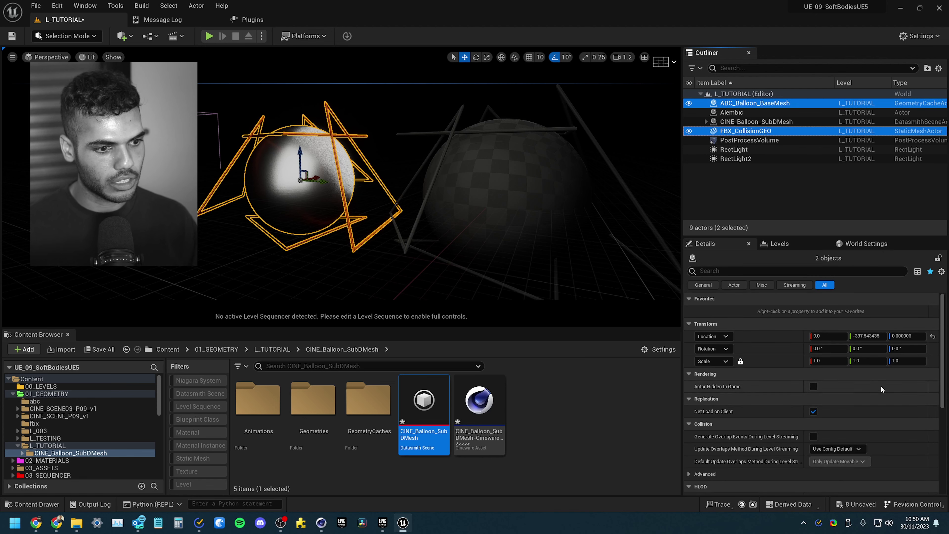
{"action": "left_click", "coordinate": [749, 131]}
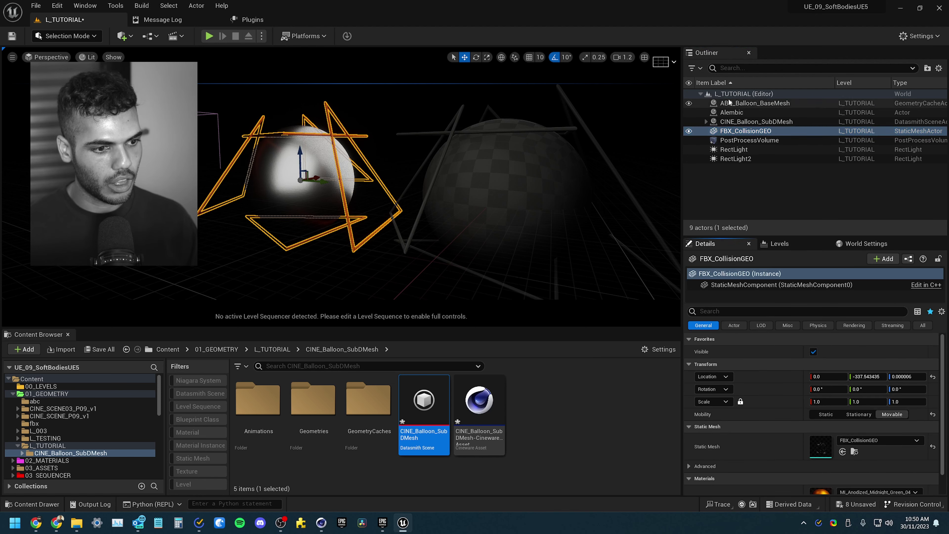
{"action": "left_click", "coordinate": [750, 103], "text": "ctrl"}
{"action": "left_click_drag", "start_coordinate": [749, 103], "coordinate": [735, 113]}
{"action": "left_click", "coordinate": [706, 103]}
Step: Move the Alembic balloon and its collision geometry farther from the Cineware balloon, to a relative Y location of about -241.2
{"action": "middle_click_drag", "start_coordinate": [413, 174], "coordinate": [411, 157]}
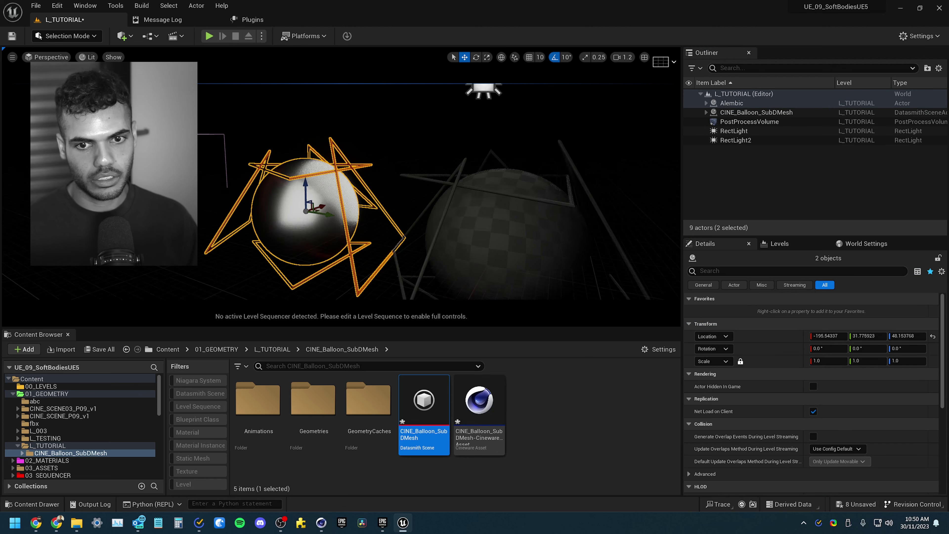
{"action": "right_click_drag", "start_coordinate": [289, 223], "coordinate": [283, 238]}
{"action": "left_click_drag", "start_coordinate": [335, 231], "coordinate": [285, 222]}
{"action": "left_click", "coordinate": [121, 36]}
{"action": "mouse_move", "coordinate": [203, 134]}
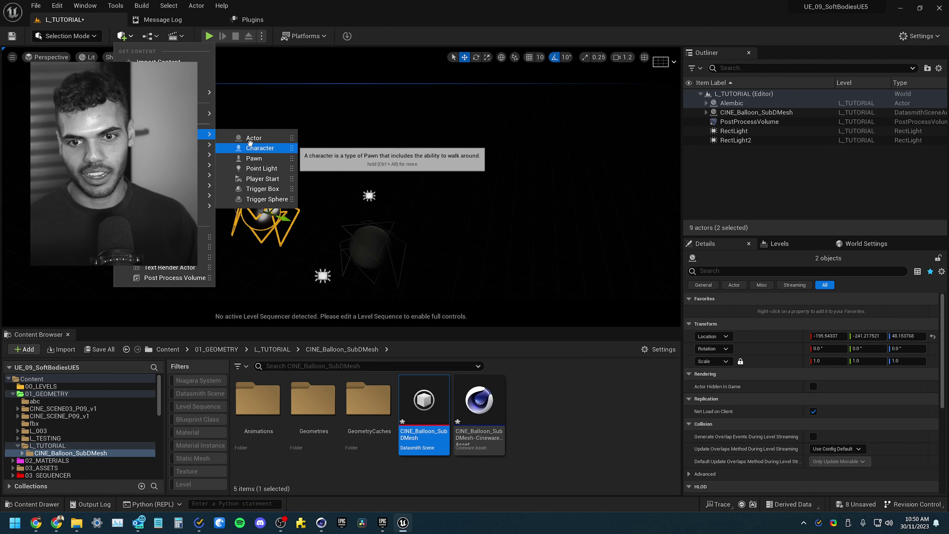
Step: Focus on the Cineware Subdivision_Surface balloon and open the GC_Subdivision_Surface level sequence from the CINE_Balloon_SubDMesh Animations folder
{"action": "right_click_drag", "start_coordinate": [367, 257], "coordinate": [365, 257]}
{"action": "left_click", "coordinate": [370, 243]}
{"action": "key", "text": "f"}
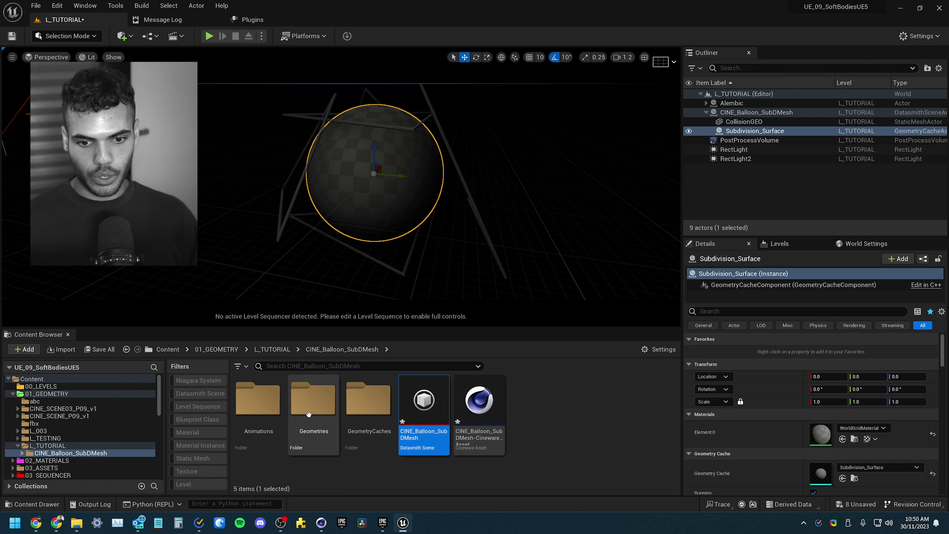
{"action": "double_click", "coordinate": [268, 413]}
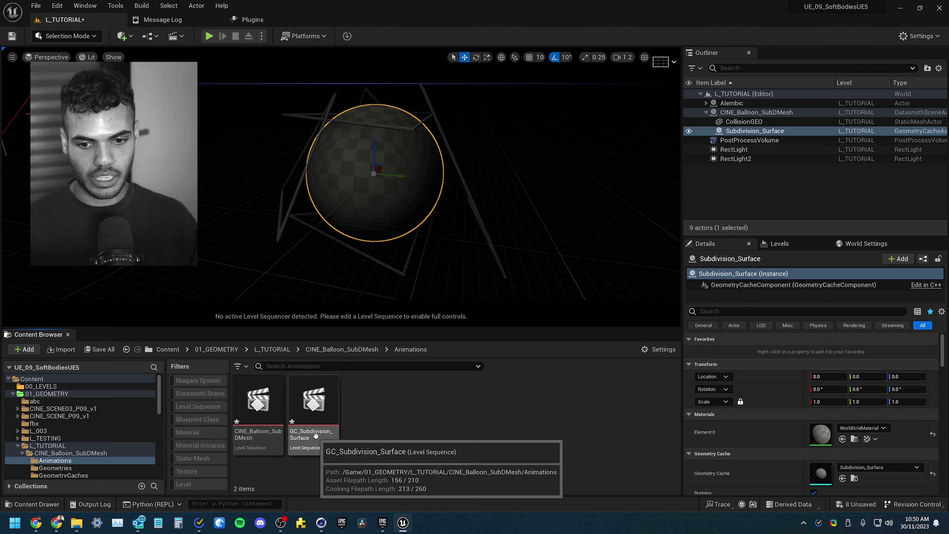
{"action": "double_click", "coordinate": [317, 423]}
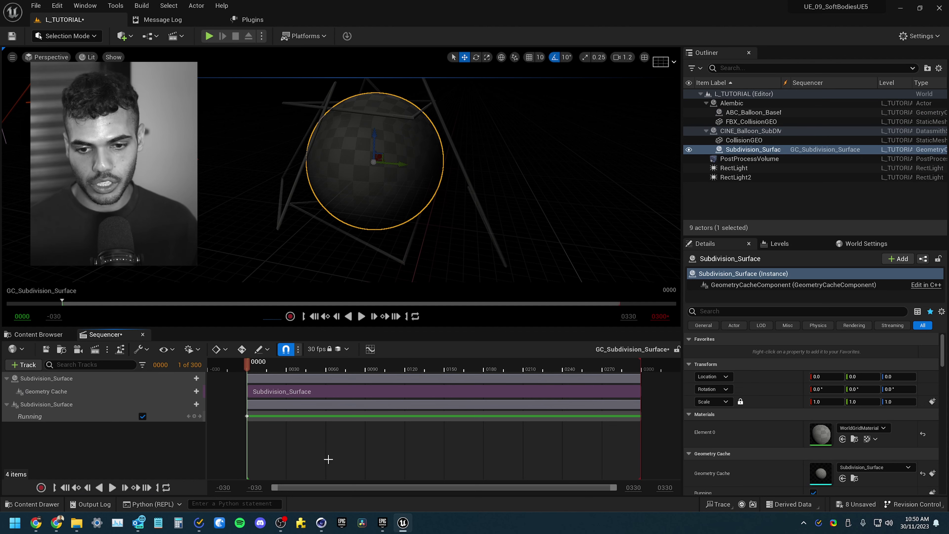
Step: Play the GC_Subdivision_Surface sequence in game view to examine the Cineware balloon's animation, and stop around frame 127
{"action": "left_click", "coordinate": [242, 412]}
{"action": "scroll", "coordinate": [349, 237], "scroll_direction": "down", "scroll_amount": 7}
{"action": "key", "text": "g"}
{"action": "key", "text": "space"}
{"action": "mouse_move", "coordinate": [360, 212]}
{"action": "right_mouse_down"}
{"action": "mouse_move", "coordinate": [329, 187]}
{"action": "mouse_move", "coordinate": [360, 212]}
{"action": "right_mouse_up"}
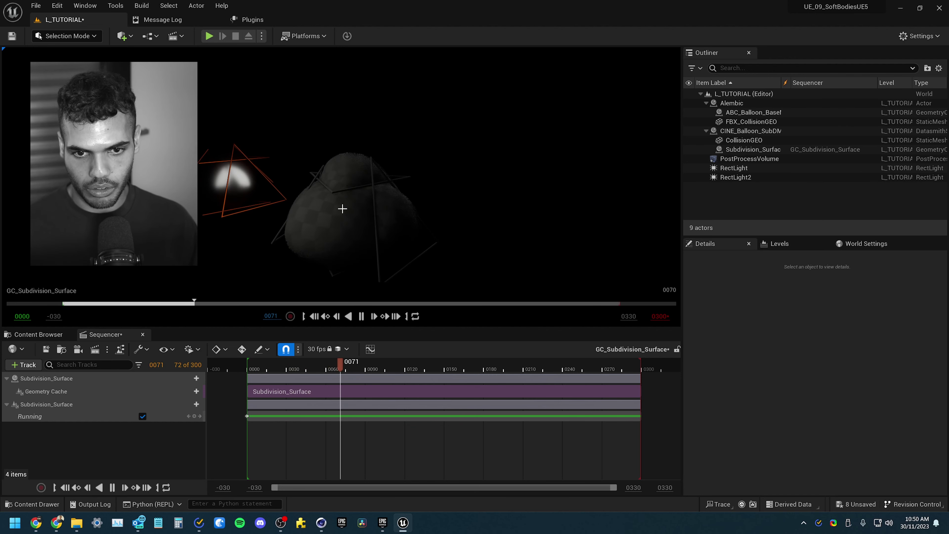
{"action": "key", "text": "space"}
{"action": "key", "text": "g"}
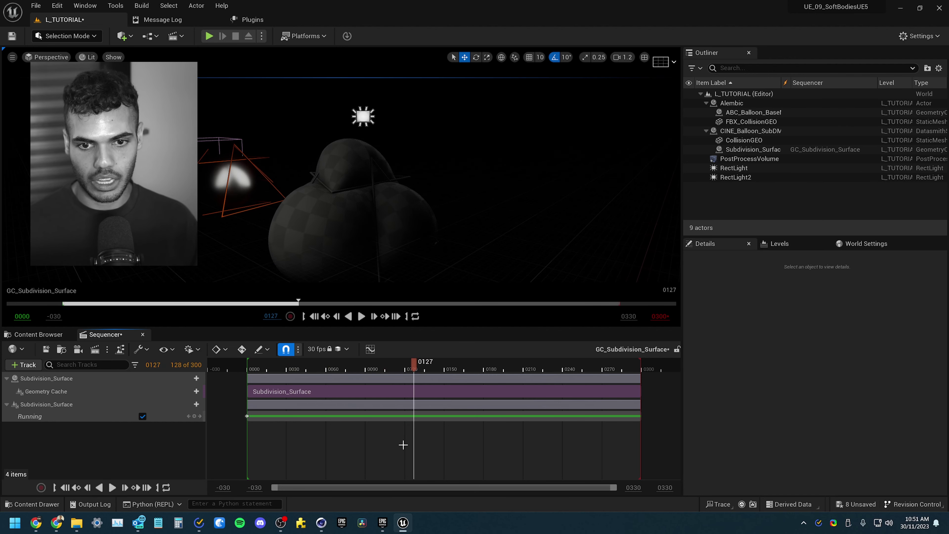
Step: Locate the Alembic balloon's MI_WhiteGloss2 material in the content and apply it to the Cineware Subdivision_Surface balloon
{"action": "left_click", "coordinate": [232, 183]}
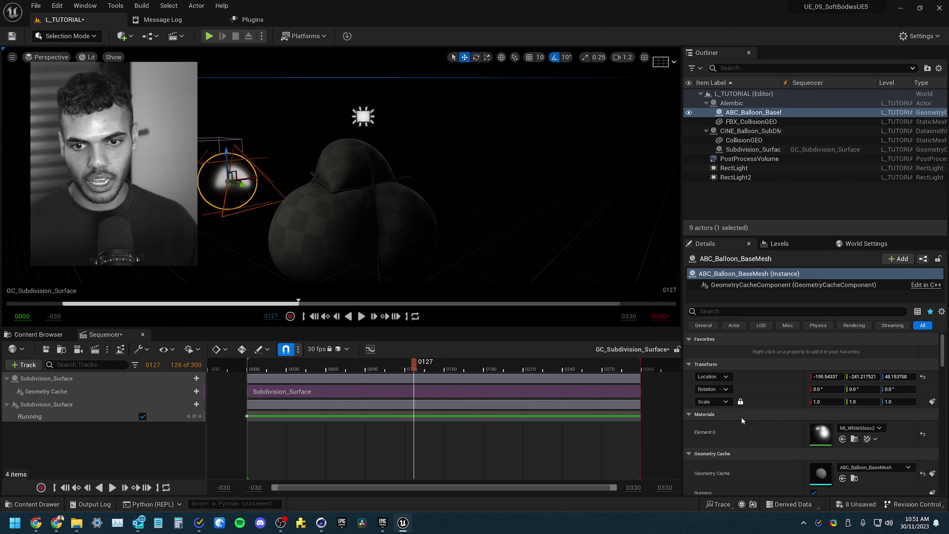
{"action": "left_click", "coordinate": [854, 439]}
{"action": "left_click_drag", "start_coordinate": [525, 437], "coordinate": [407, 221]}
Step: Locate the FBX_CollisionGEO material in the content and apply a yellow-green material from that folder to the Cineware CollisionGEO
{"action": "left_click", "coordinate": [224, 214]}
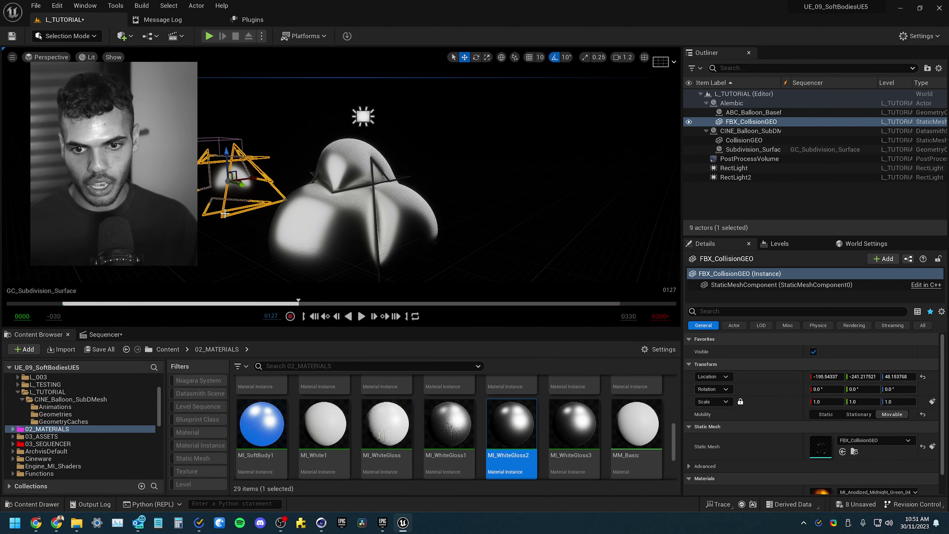
{"action": "scroll", "coordinate": [841, 449], "scroll_direction": "down", "scroll_amount": 2}
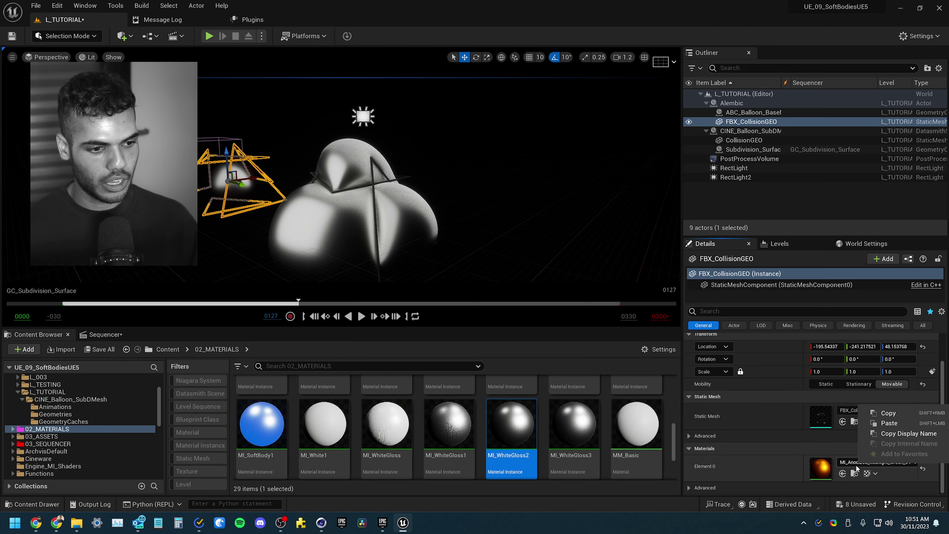
{"action": "left_click", "coordinate": [854, 475]}
{"action": "left_click", "coordinate": [635, 411]}
{"action": "left_click_drag", "start_coordinate": [636, 411], "coordinate": [373, 183]}
{"action": "mouse_move", "coordinate": [372, 182]}
{"action": "right_mouse_down"}
{"action": "mouse_move", "coordinate": [370, 170]}
{"action": "mouse_move", "coordinate": [368, 179]}
{"action": "right_mouse_up"}
Step: Play the sequence to examine the Cineware balloon animation with its new materials, stopping around frame 156
{"action": "left_click", "coordinate": [102, 334]}
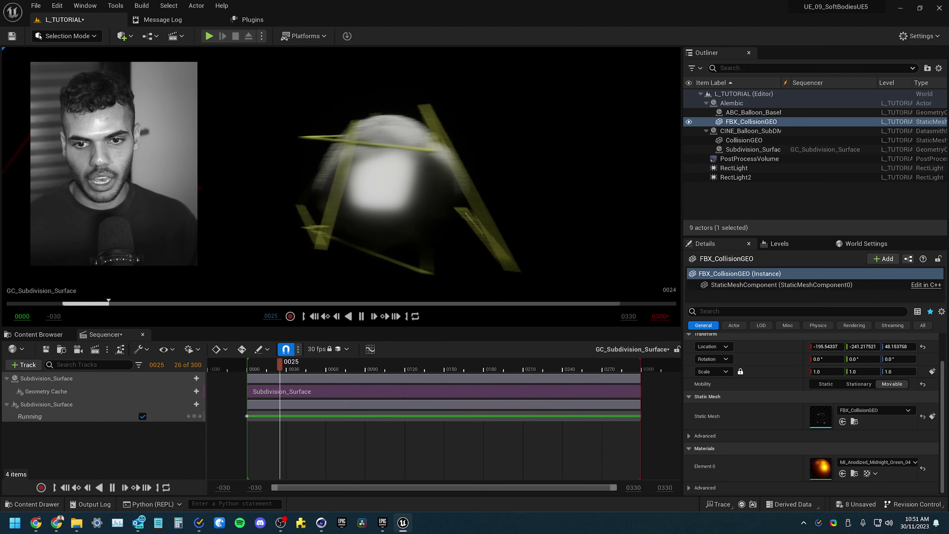
{"action": "right_click_drag", "start_coordinate": [333, 199], "coordinate": [316, 198]}
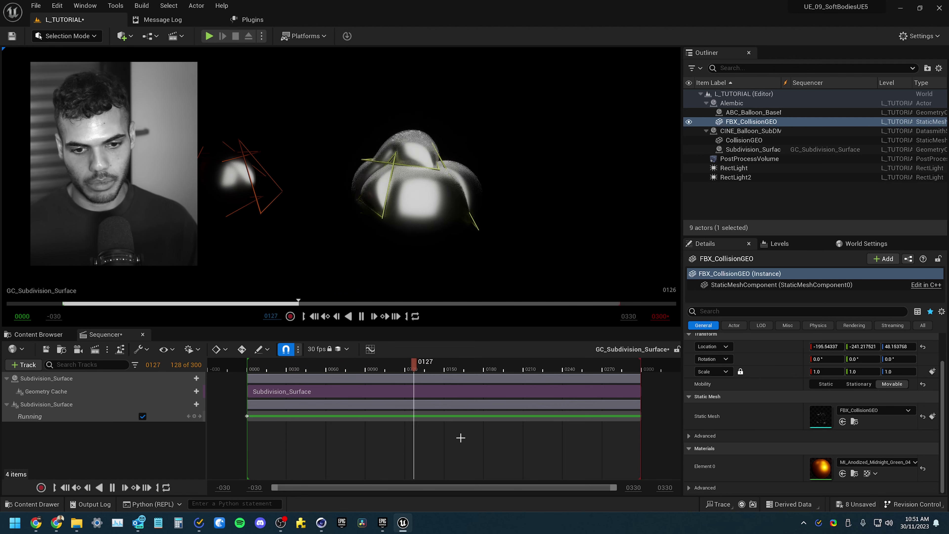
{"action": "left_click", "coordinate": [460, 438]}
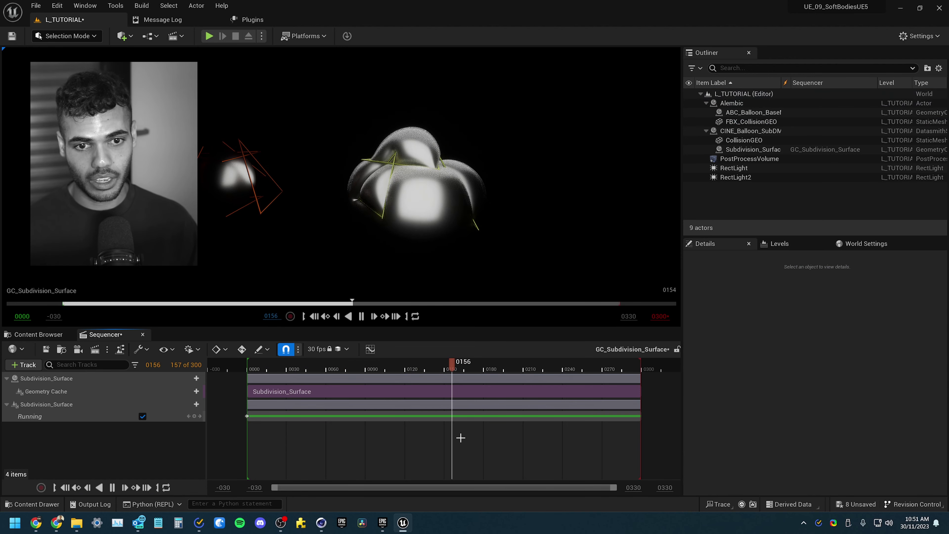
{"action": "key", "text": "space"}
Step: Lower the Play Rate of the Subdivision_Surface geometry cache section to slow down the balloon animation
{"action": "right_click", "coordinate": [470, 391]}
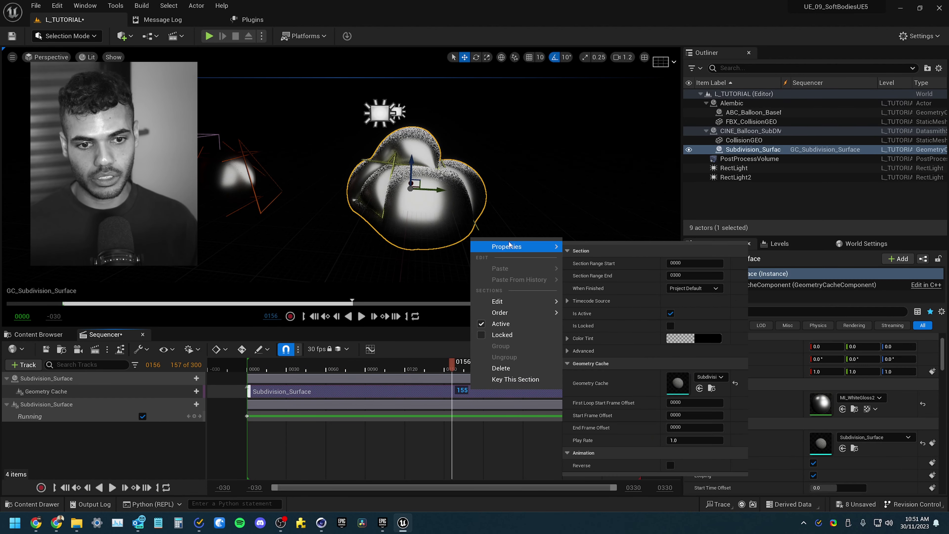
{"action": "mouse_move", "coordinate": [506, 247]}
{"action": "left_click", "coordinate": [684, 440]}
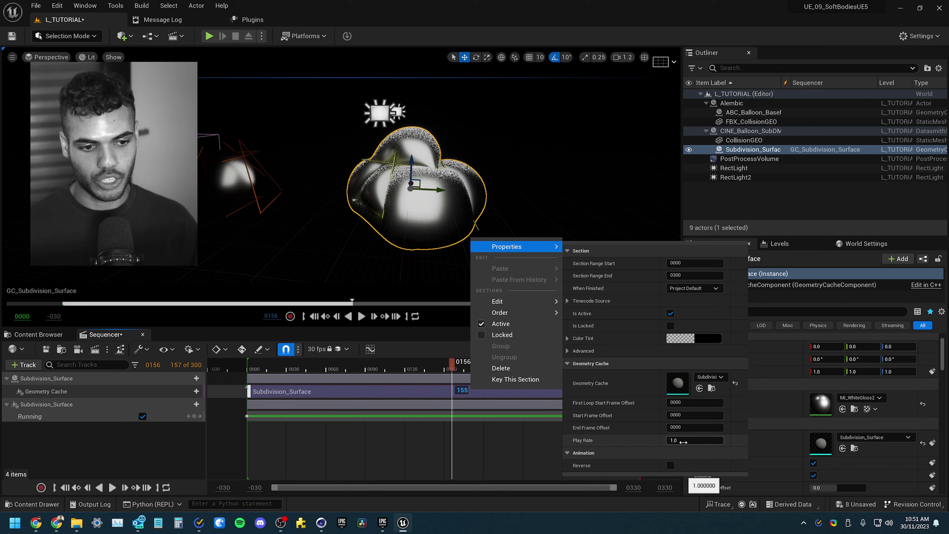
{"action": "key", "text": "Return"}
{"action": "left_click", "coordinate": [501, 413]}
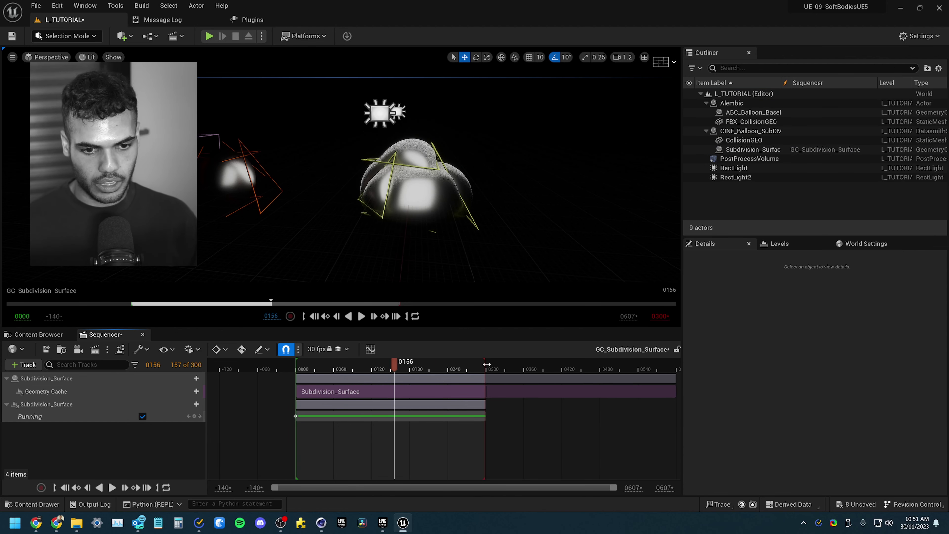
Step: Extend the sequence's playback end to frame 598 and play the slowed balloon animation
{"action": "left_click_drag", "start_coordinate": [486, 364], "coordinate": [675, 364]}
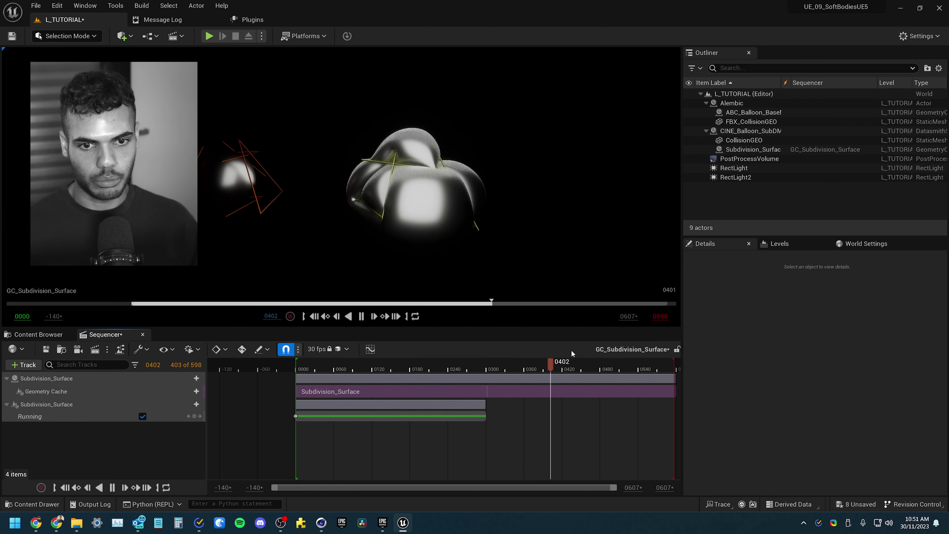
{"action": "left_click_drag", "start_coordinate": [589, 366], "coordinate": [393, 381]}
{"action": "key", "text": "space"}
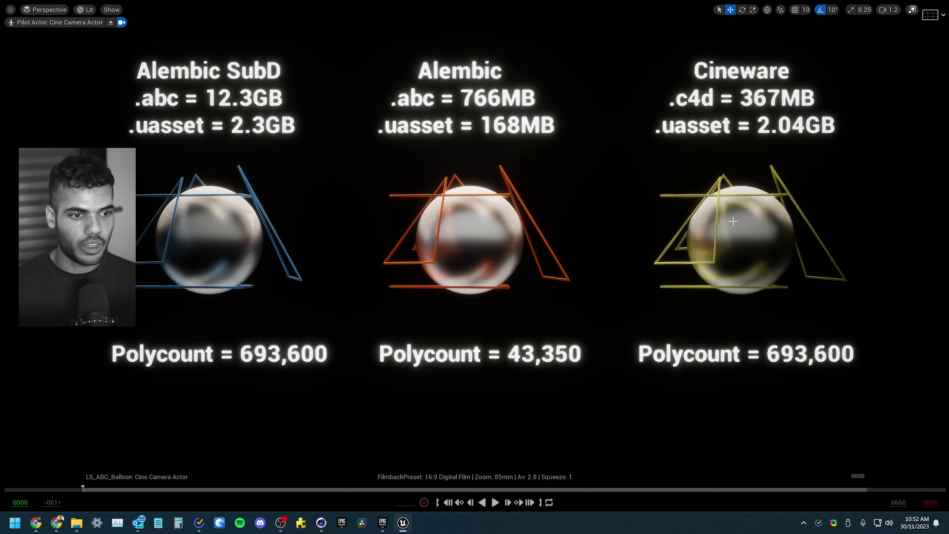
Step: Compare the file sizes and polycounts of the Cineware and Alembic balloons at frame 0 of the LS_ABC_Balloon sequence
{"action": "left_click", "coordinate": [747, 223]}
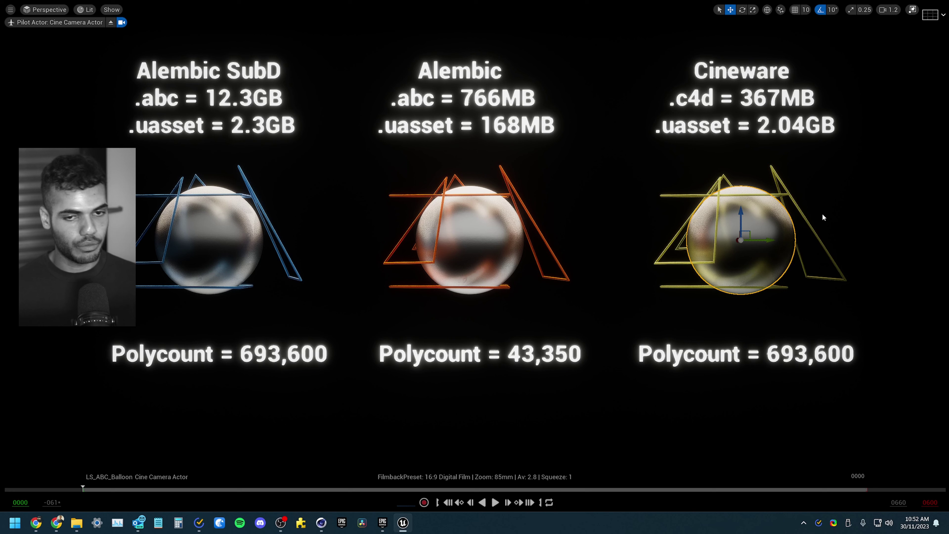
{"action": "left_click", "coordinate": [482, 216]}
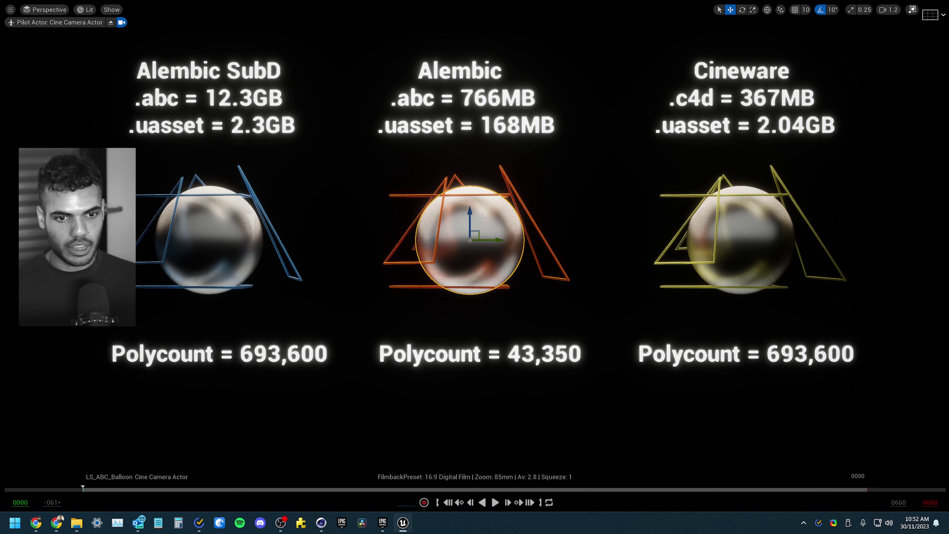
{"action": "left_click", "coordinate": [739, 225]}
{"action": "key", "text": "Escape"}
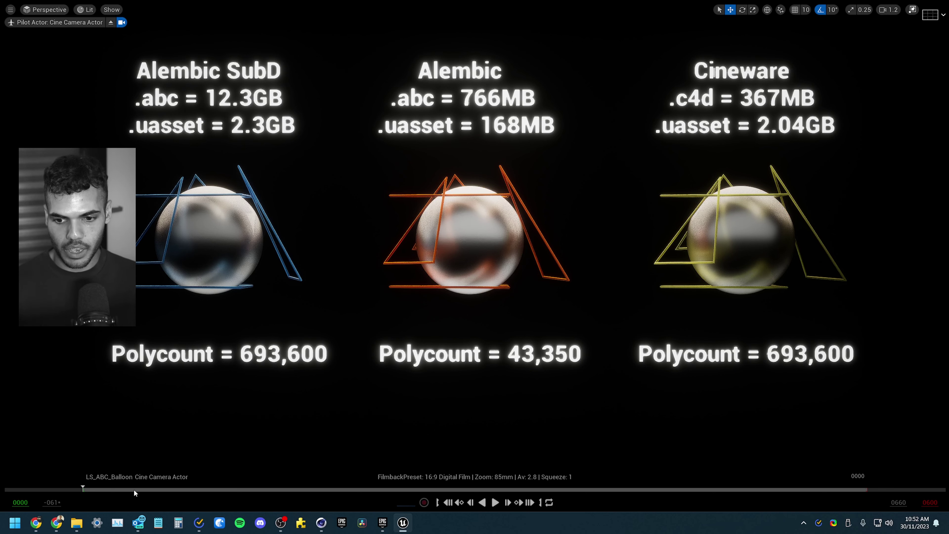
Step: Scrub the LS_ABC_Balloon sequence to frame 237 and compare the inflated Alembic SubD, Alembic and Cineware balloons
{"action": "left_click_drag", "start_coordinate": [135, 491], "coordinate": [216, 490]}
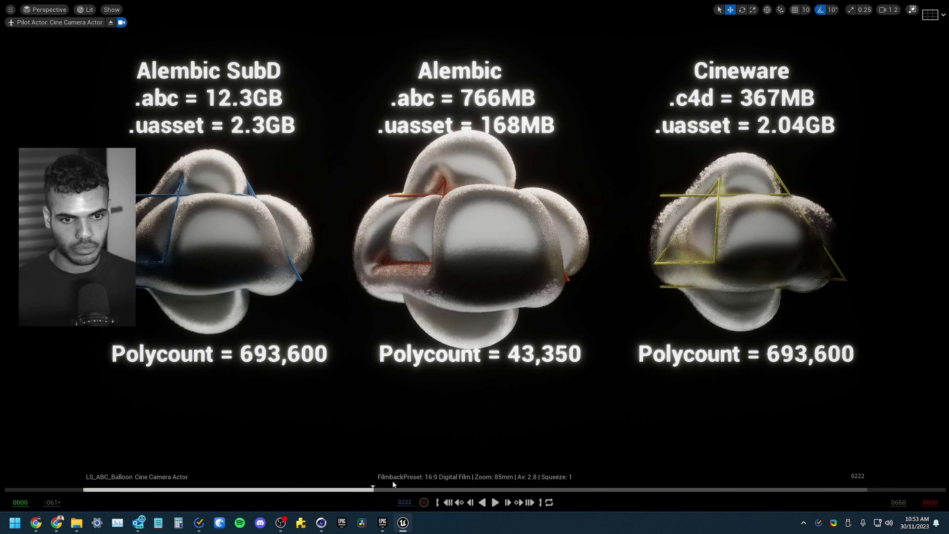
{"action": "left_click", "coordinate": [211, 240]}
{"action": "left_click", "coordinate": [482, 232]}
{"action": "left_click", "coordinate": [762, 229]}
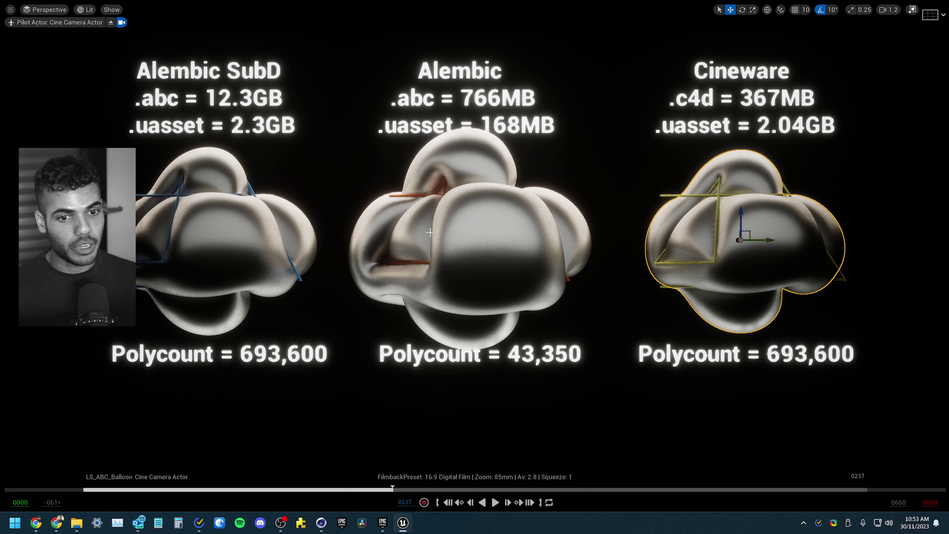
{"action": "left_click", "coordinate": [485, 230]}
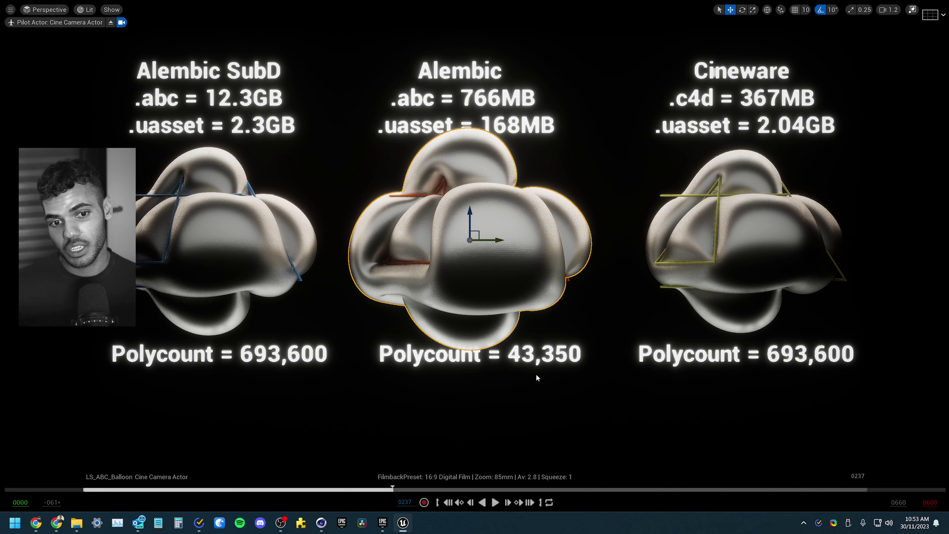
Step: View the Cinema 4D balloon scene, return to Unreal Engine, exit the full-screen viewport and locate the ABC_Balloon_KeyframeBaked geometry cache asset
{"action": "left_click", "coordinate": [321, 522]}
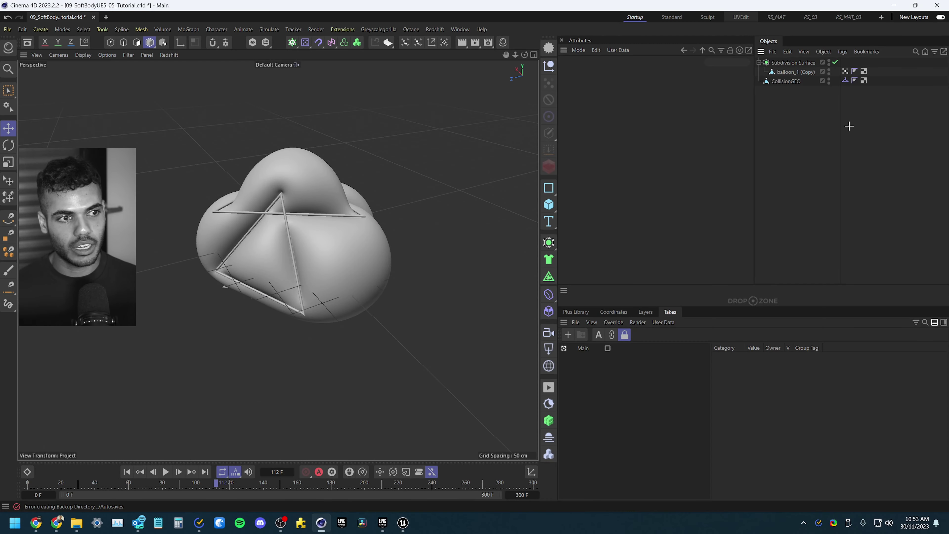
{"action": "left_click", "coordinate": [901, 4]}
{"action": "key", "text": "F11"}
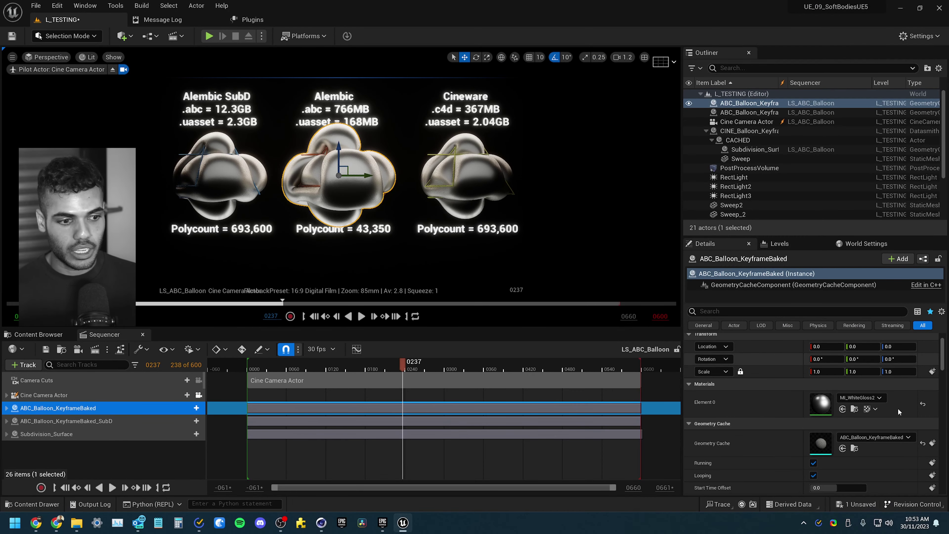
{"action": "left_click", "coordinate": [854, 448]}
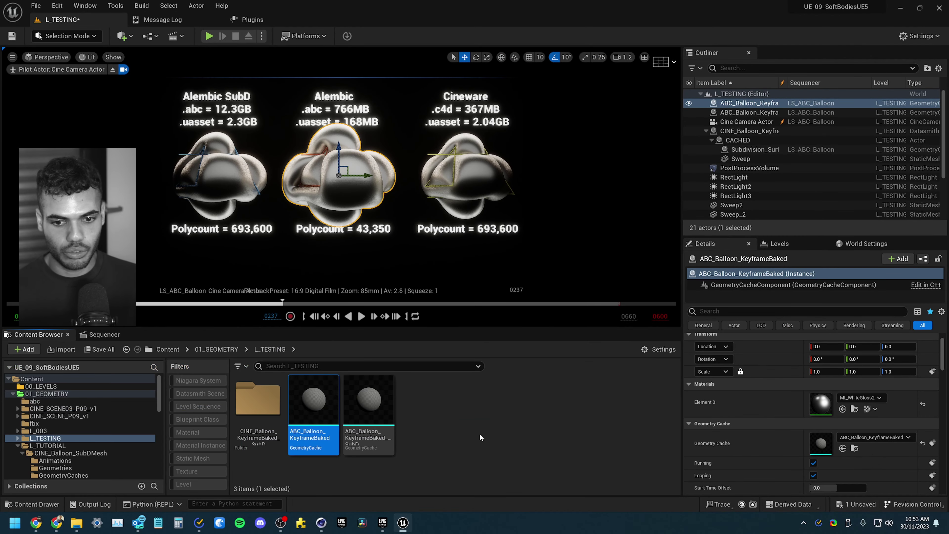
{"action": "right_click", "coordinate": [307, 422]}
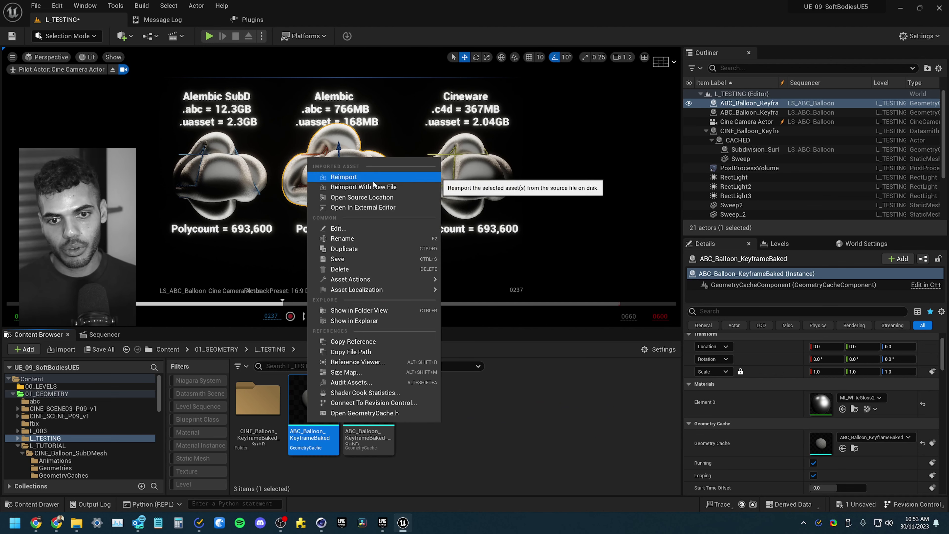
{"action": "left_click", "coordinate": [579, 360]}
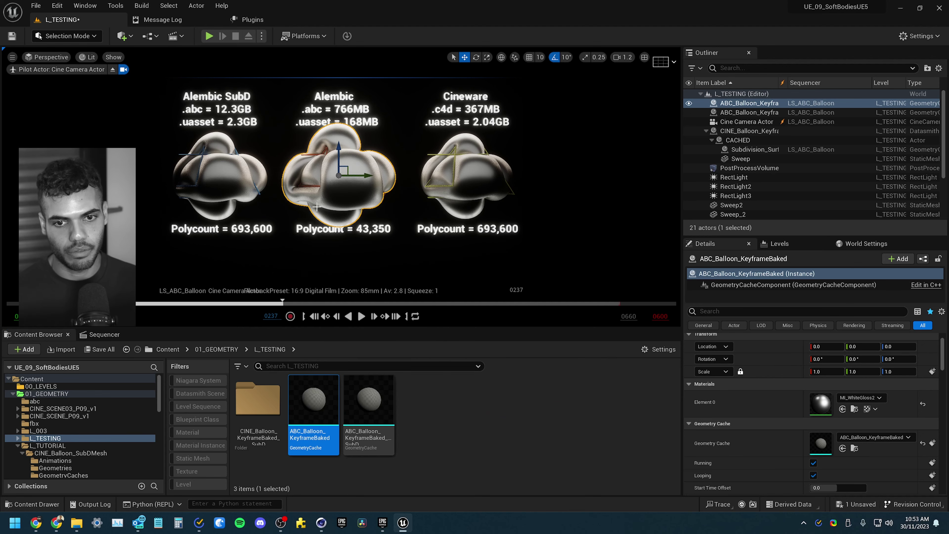
Step: Compare the file sizes and polycounts of the Alembic SubD, Alembic and Cineware balloons full-screen at frame 115
{"action": "key", "text": "F11"}
{"action": "key", "text": "g"}
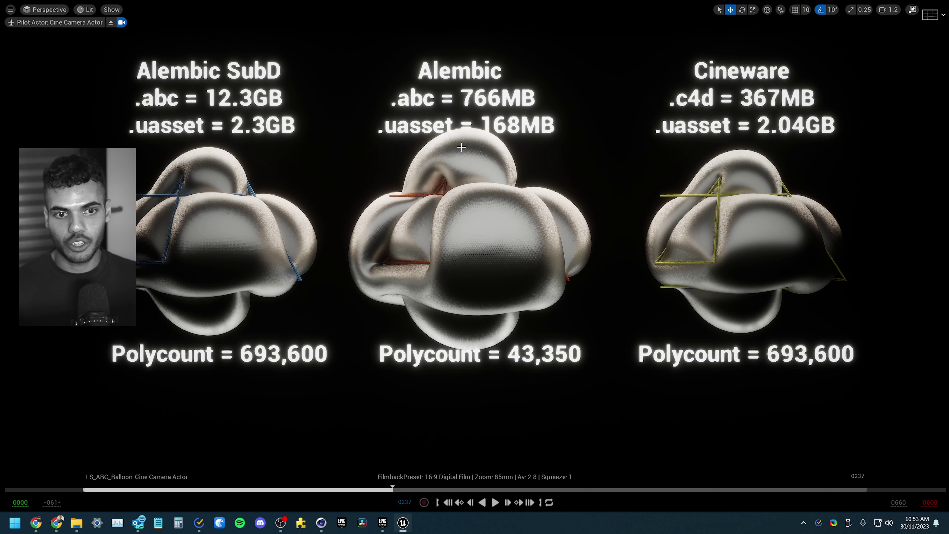
{"action": "left_click", "coordinate": [233, 490]}
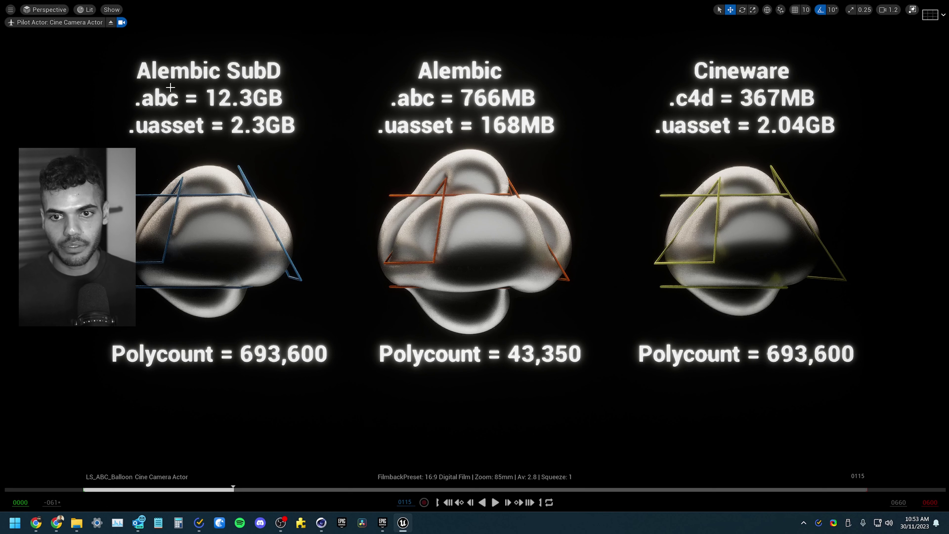
{"action": "left_click", "coordinate": [244, 214]}
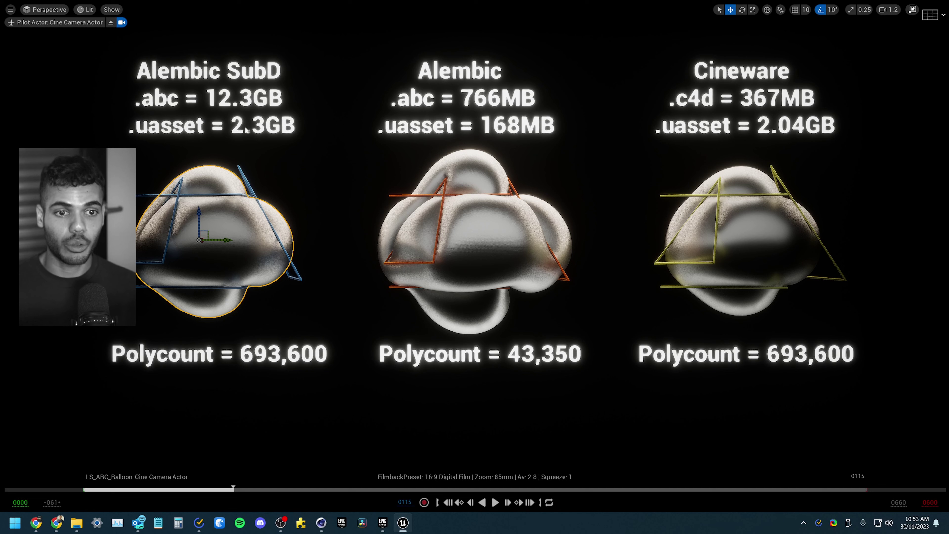
{"action": "left_click", "coordinate": [473, 77]}
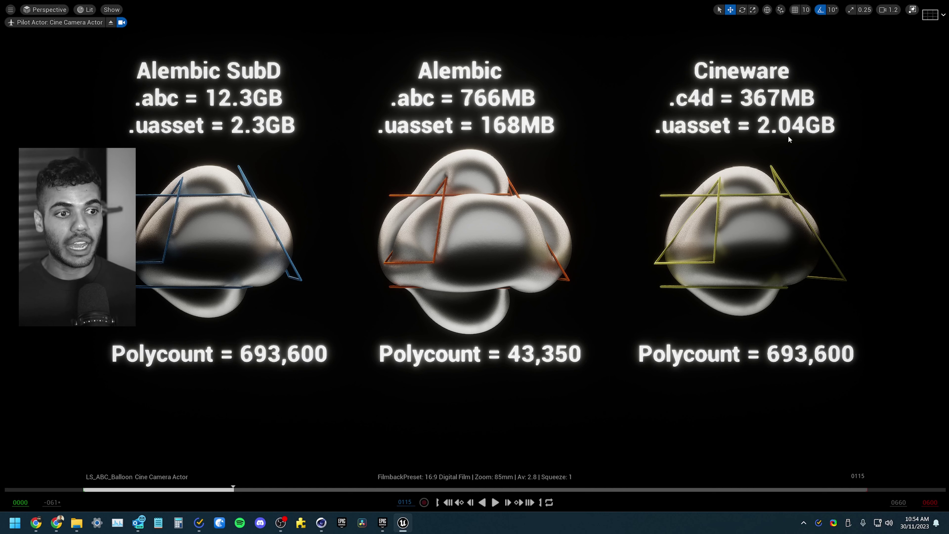
{"action": "left_click", "coordinate": [766, 130]}
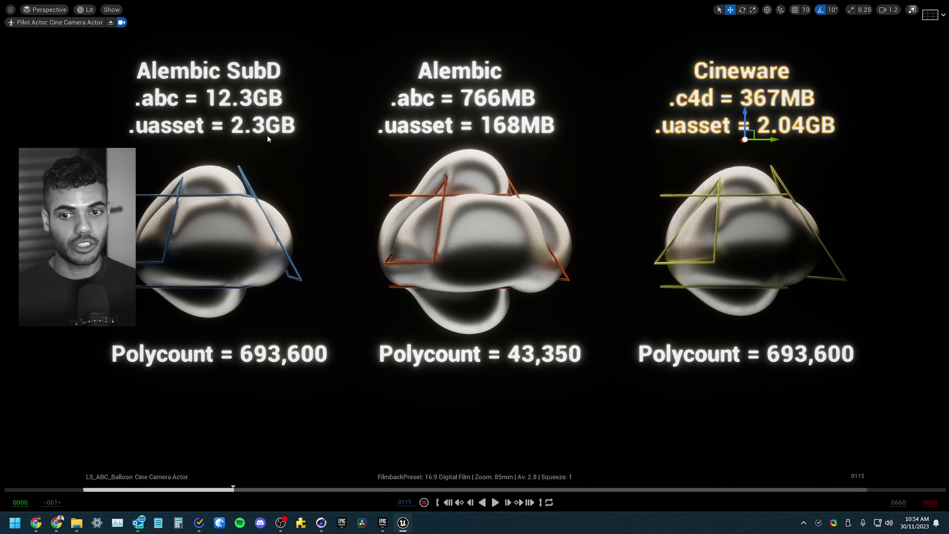
{"action": "left_click", "coordinate": [785, 150]}
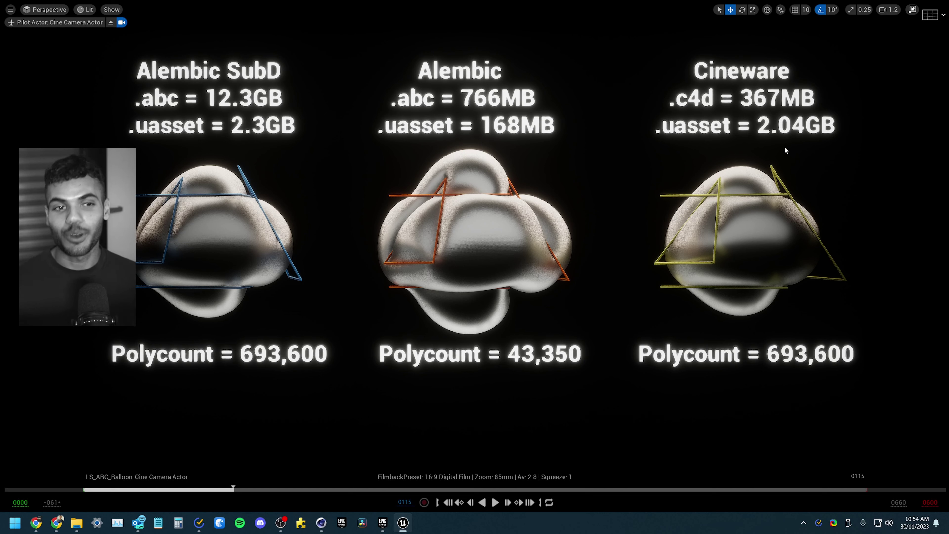
Step: Reset the Element 0 and Element 1 materials of the Cineware balloon to their defaults and return to the full-screen viewport
{"action": "left_click", "coordinate": [771, 216]}
{"action": "key", "text": "F11"}
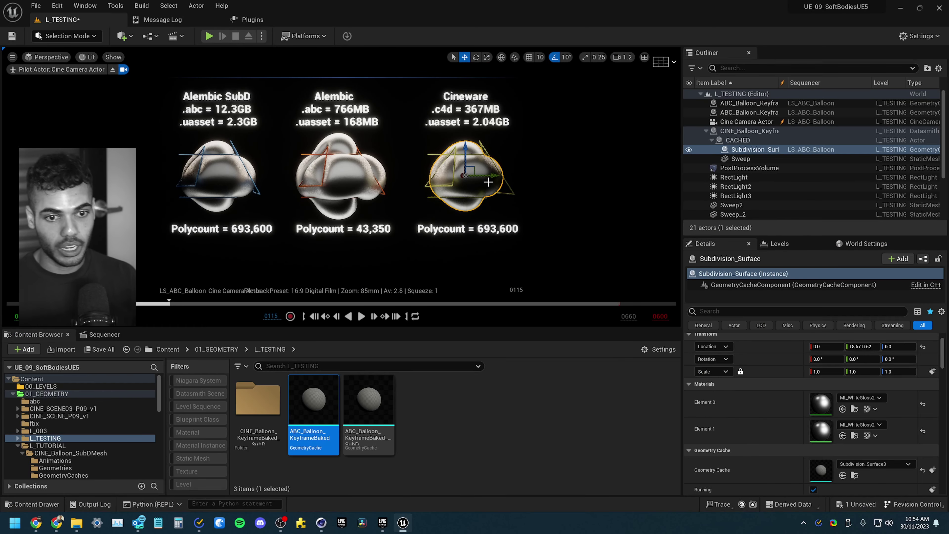
{"action": "left_click", "coordinate": [922, 404]}
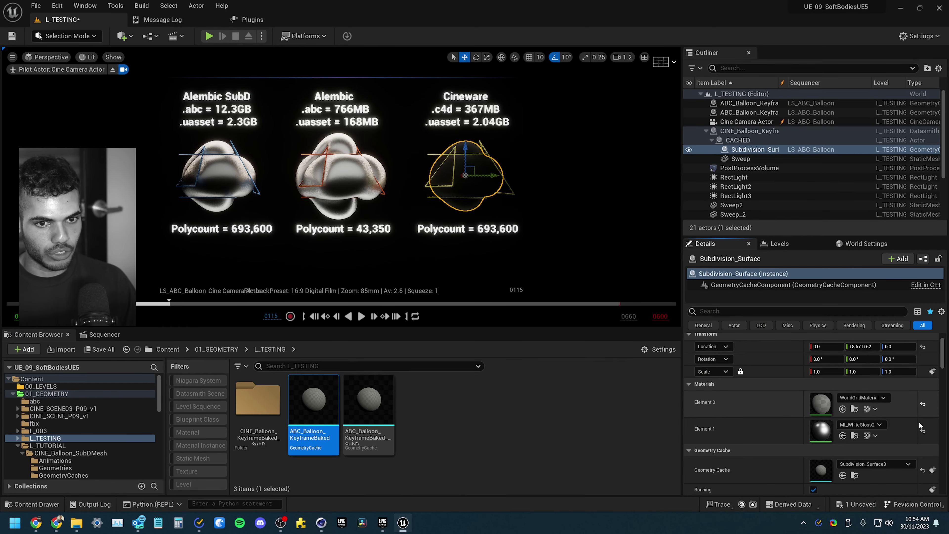
{"action": "left_click", "coordinate": [923, 431]}
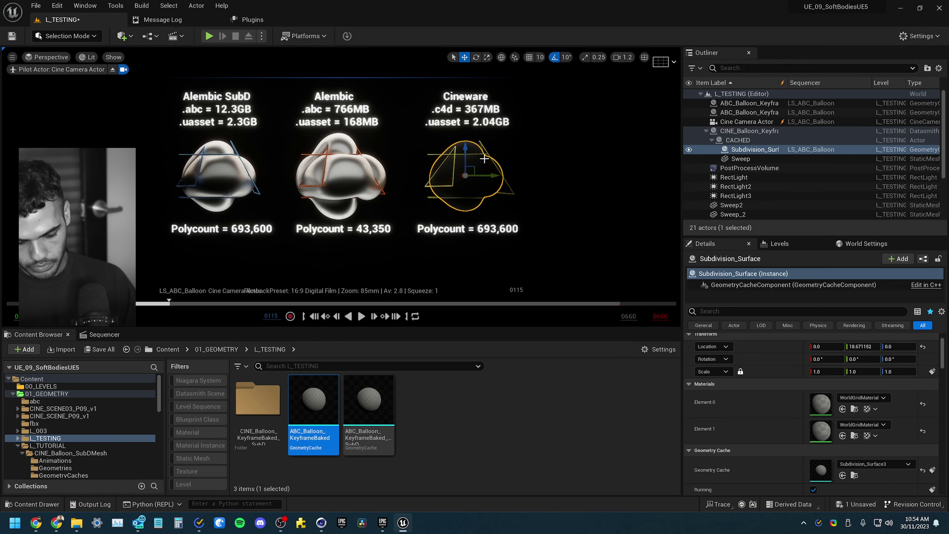
{"action": "key", "text": "F11"}
{"action": "key", "text": "Escape"}
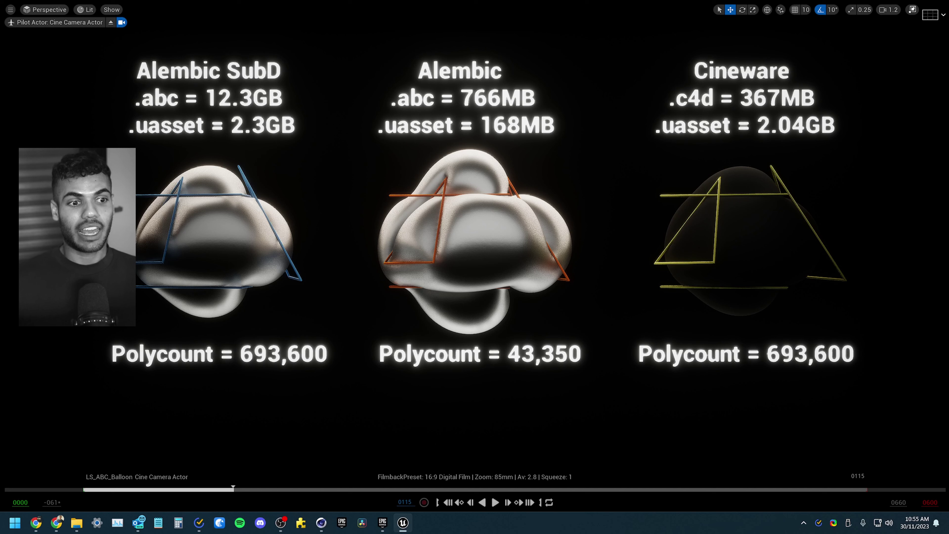
Step: Compare the Cineware balloon with the Alembic and Alembic SubD versions, then leave the full-screen viewport
{"action": "left_click", "coordinate": [790, 255]}
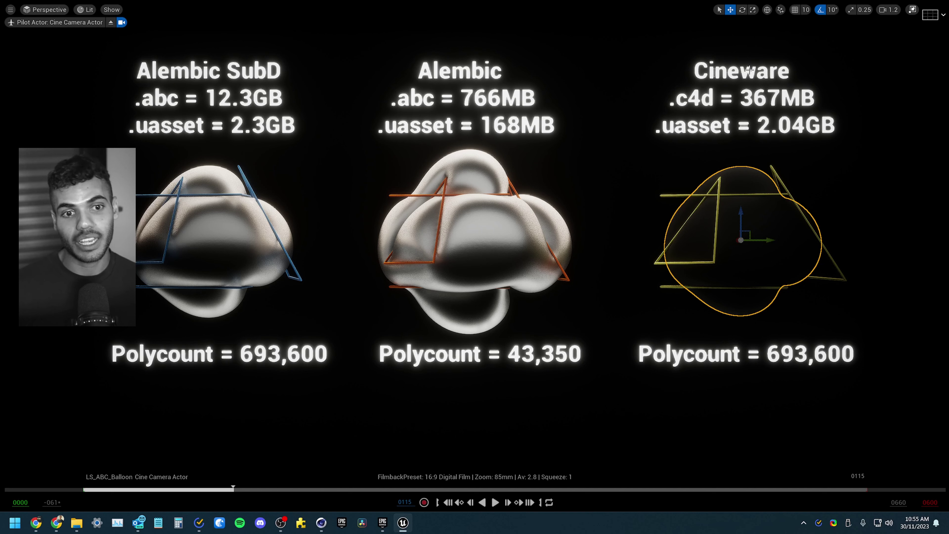
{"action": "left_click", "coordinate": [443, 178]}
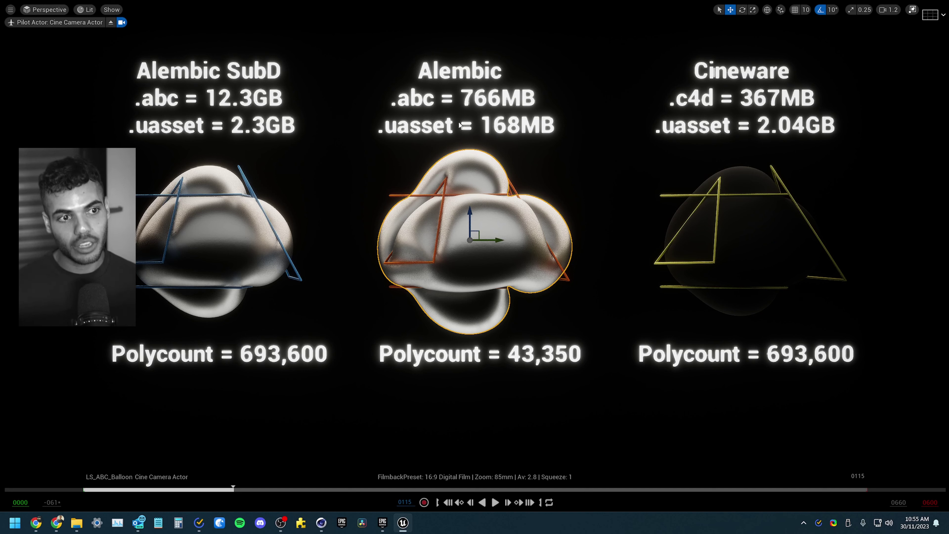
{"action": "left_click", "coordinate": [734, 64]}
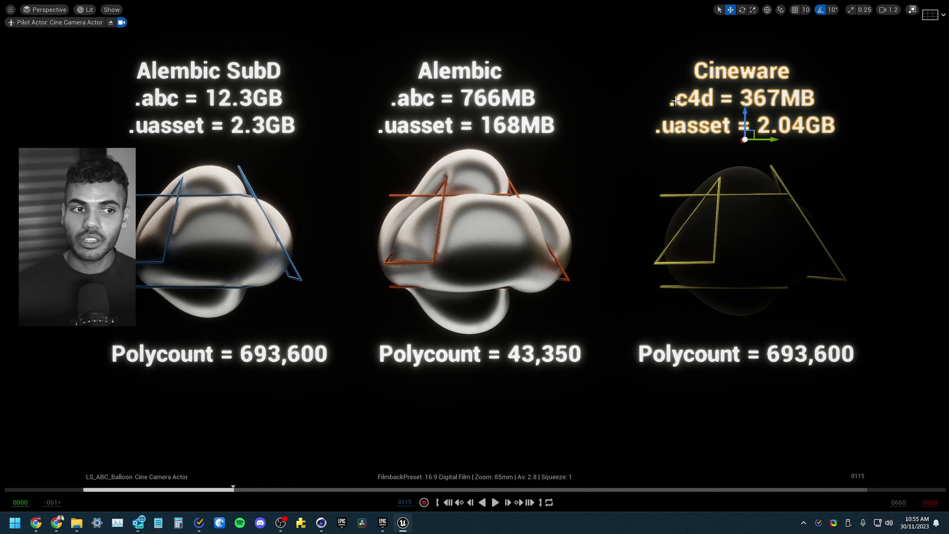
{"action": "left_click", "coordinate": [270, 78]}
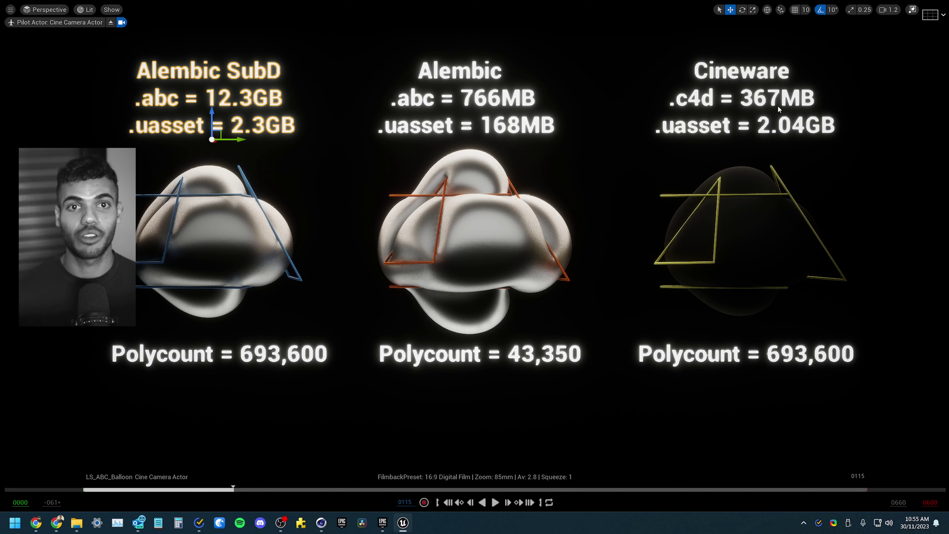
{"action": "left_click", "coordinate": [503, 245]}
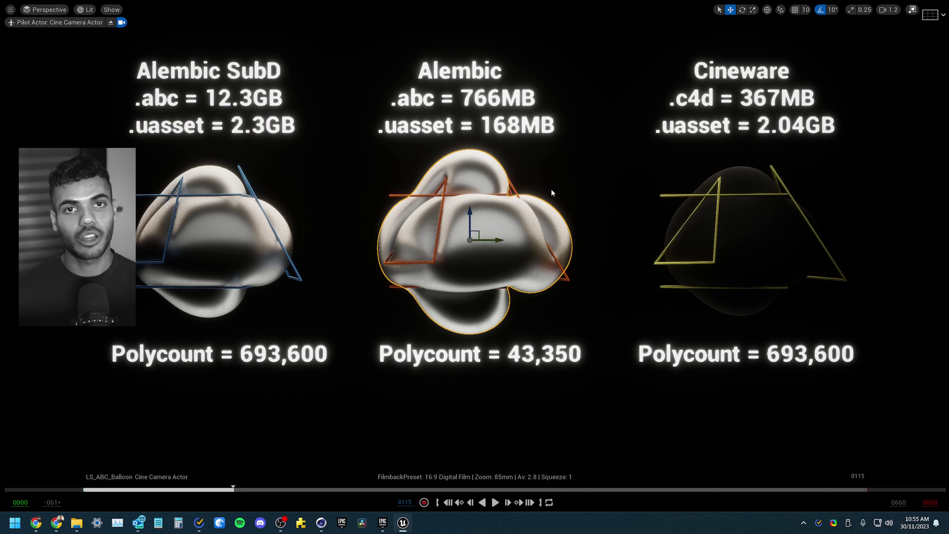
{"action": "left_click", "coordinate": [747, 225]}
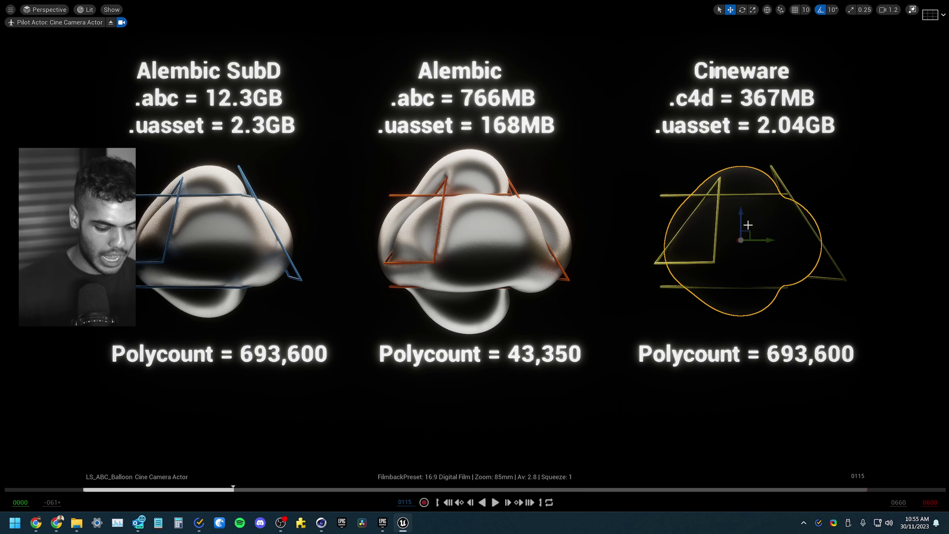
{"action": "key", "text": "F11"}
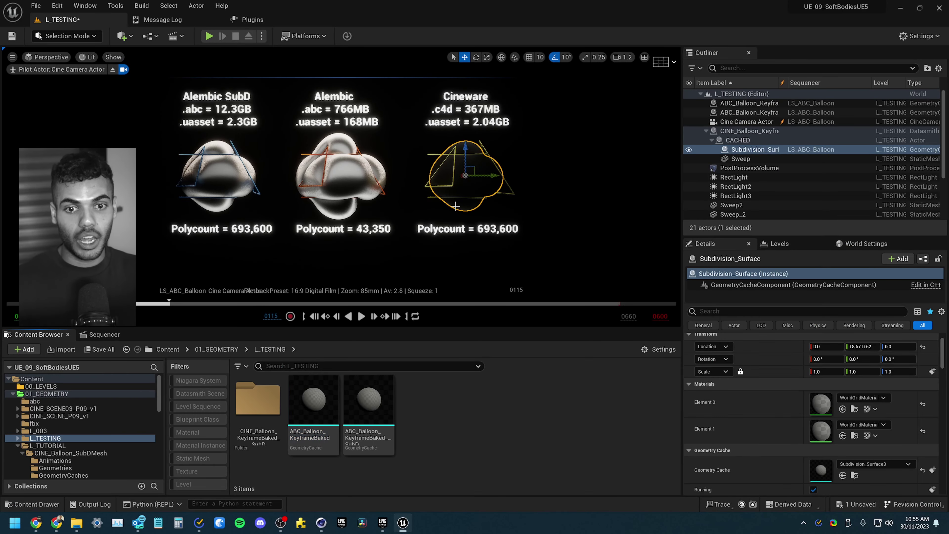
{"action": "key", "text": "Escape"}
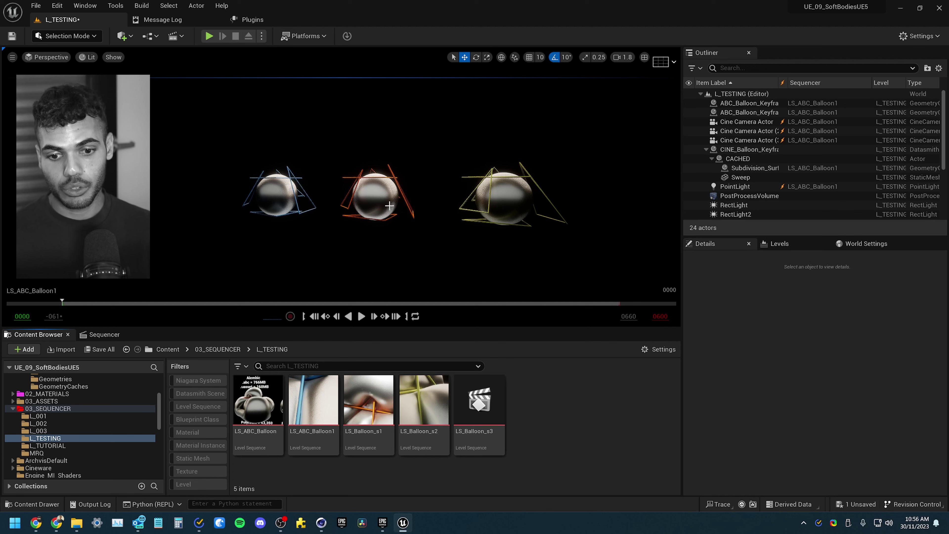
Step: Create a level sequence named LS_SoftBody_ANIM in the 03_SEQUENCER/L_TESTING folder and open it
{"action": "right_click", "coordinate": [547, 384]}
{"action": "mouse_move", "coordinate": [610, 224]}
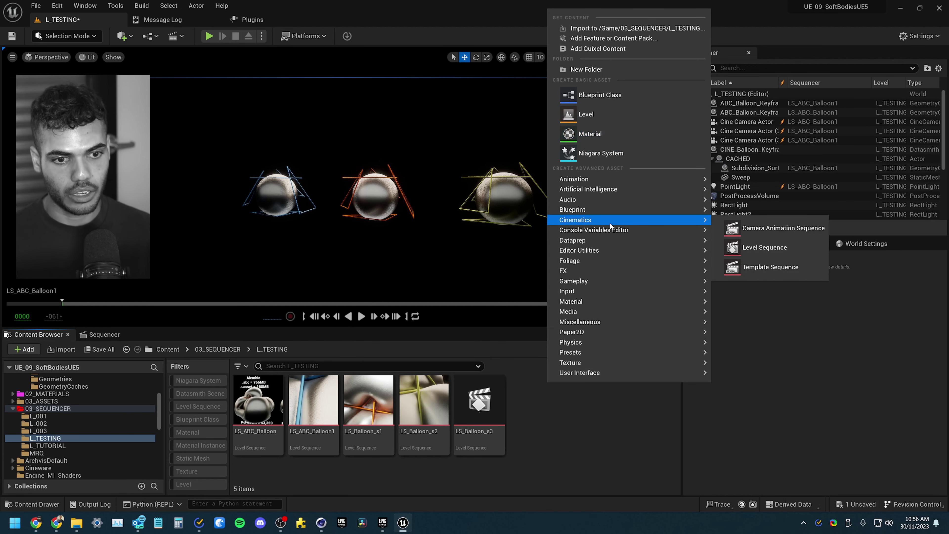
{"action": "left_click", "coordinate": [764, 247]}
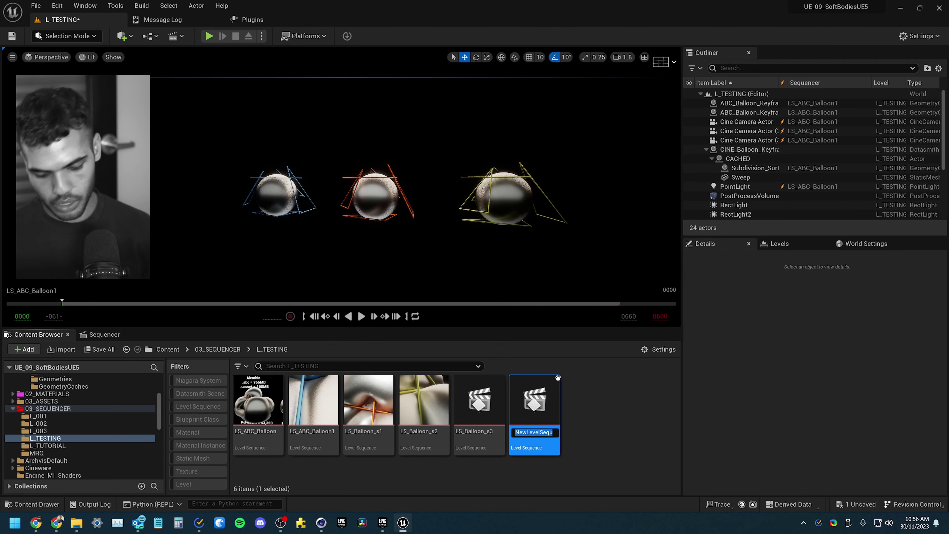
{"action": "type", "text": "LS_S"}
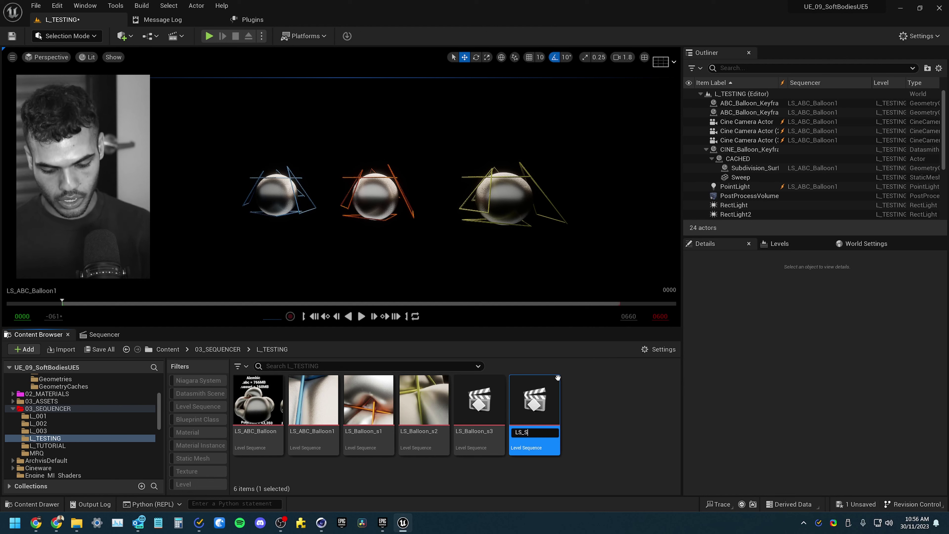
{"action": "type", "text": "oftBody_ANIM"}
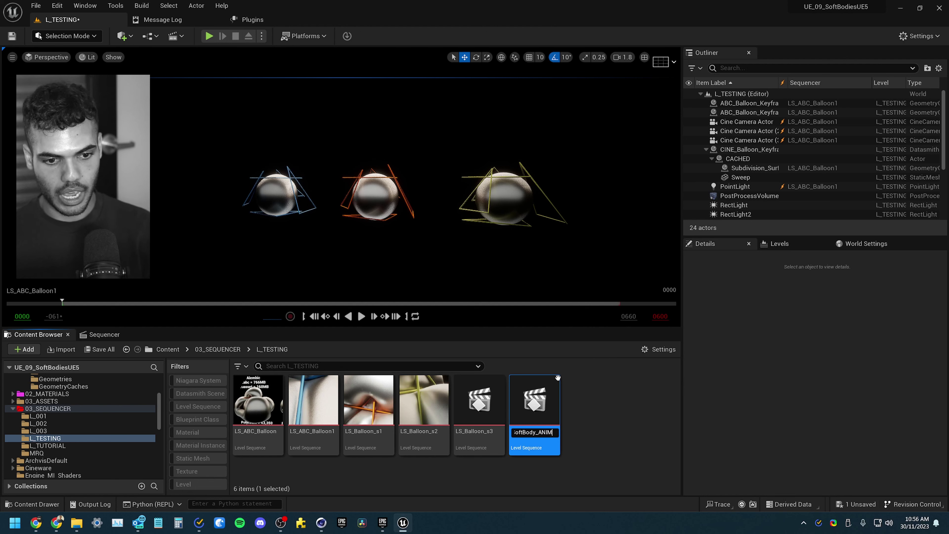
{"action": "key", "text": "Return"}
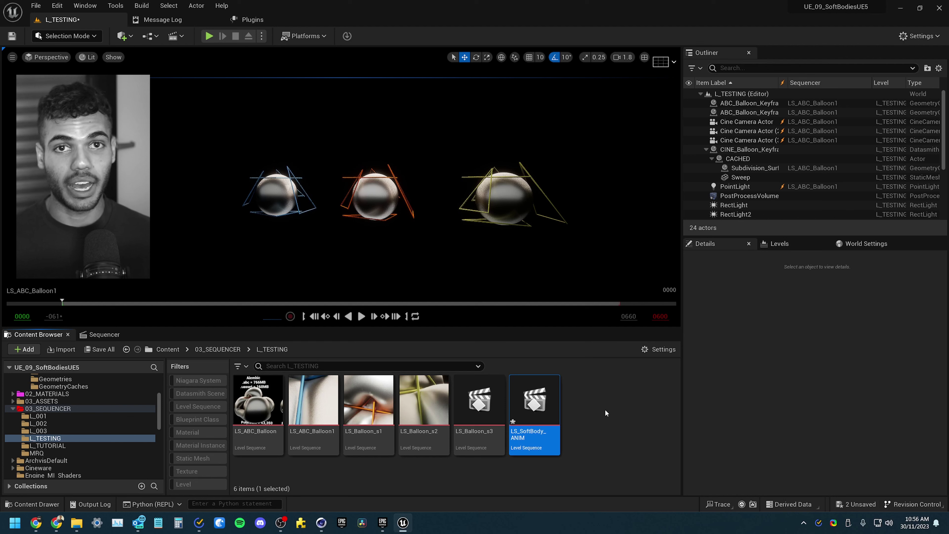
{"action": "double_click", "coordinate": [534, 415]}
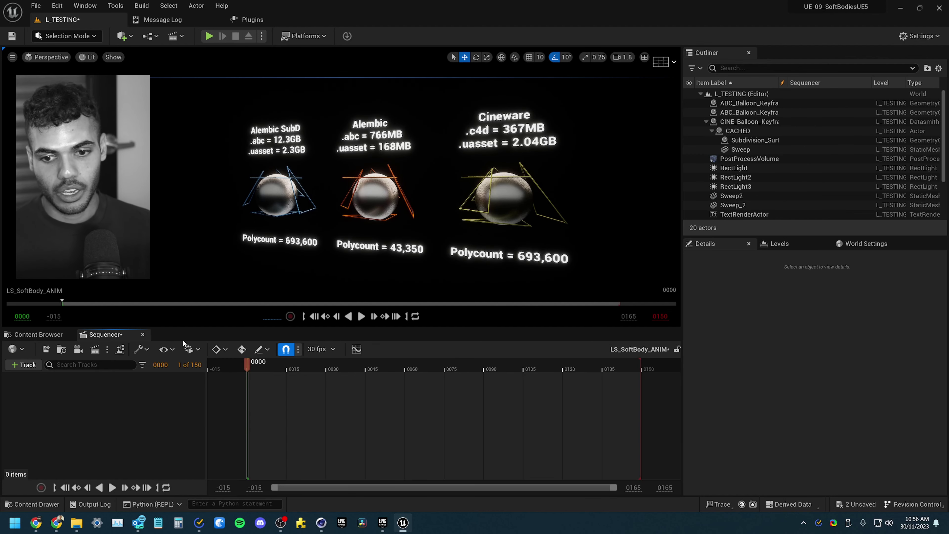
{"action": "left_click", "coordinate": [161, 365]}
{"action": "type", "text": "300"}
{"action": "key", "text": "Return"}
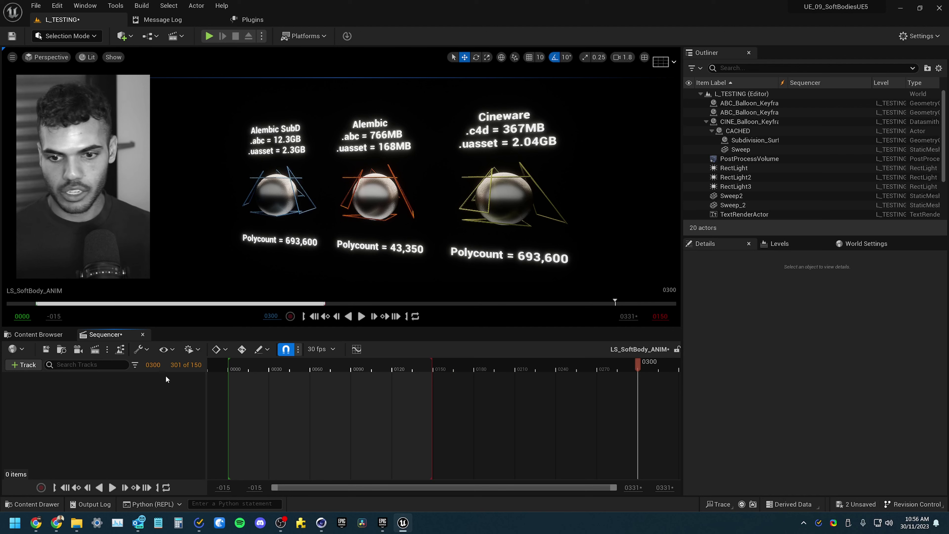
Step: Move the playhead to frame 600 and set the sequence's playback end there
{"action": "left_click", "coordinate": [158, 365]}
{"action": "type", "text": "600"}
{"action": "key", "text": "Return"}
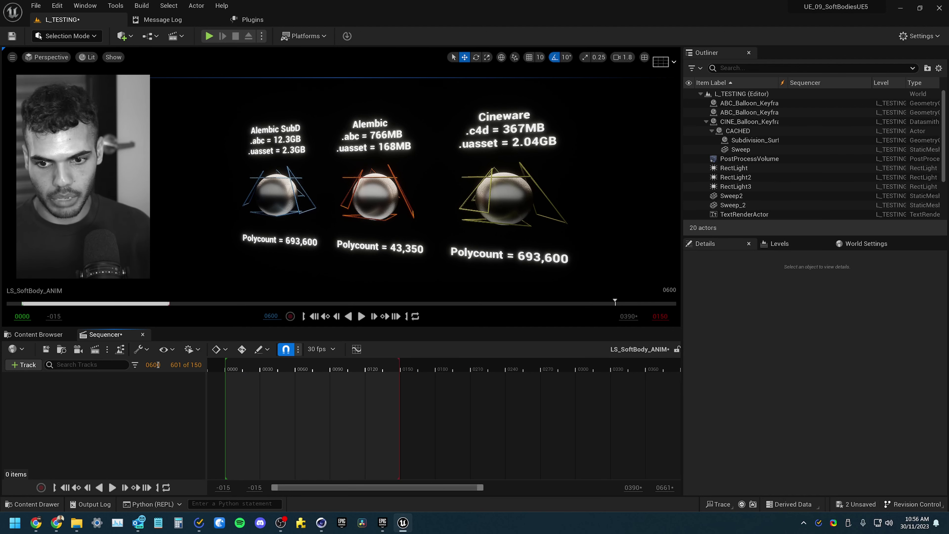
{"action": "key", "text": "bracketright"}
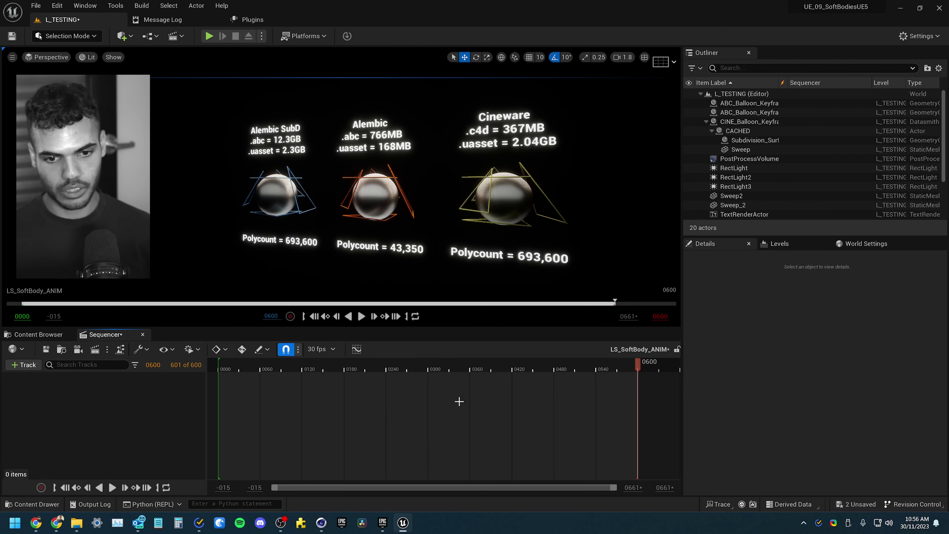
Step: Add the ABC_Balloon_KeyframeBaked actor to the sequence with a Geometry Cache track whose section starts at frame 0
{"action": "left_click", "coordinate": [385, 200]}
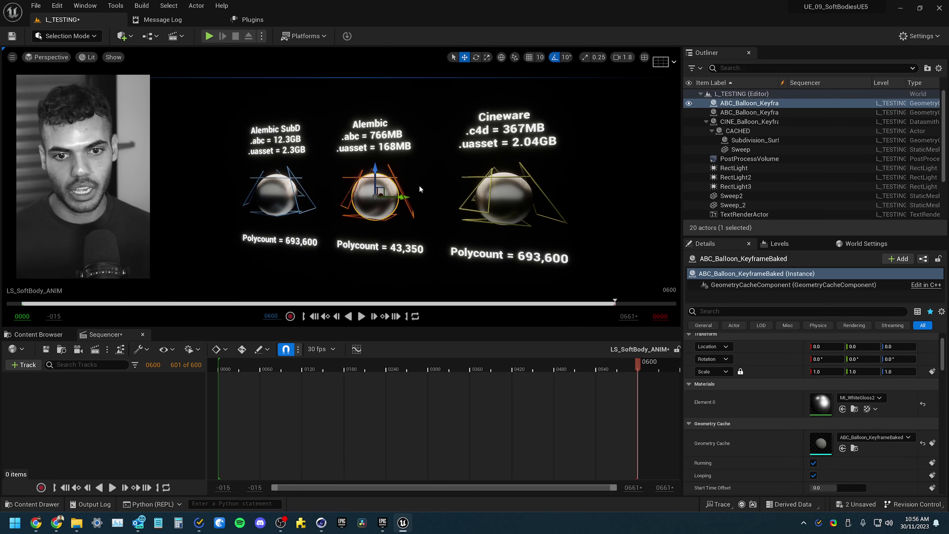
{"action": "left_click_drag", "start_coordinate": [744, 103], "coordinate": [284, 297]}
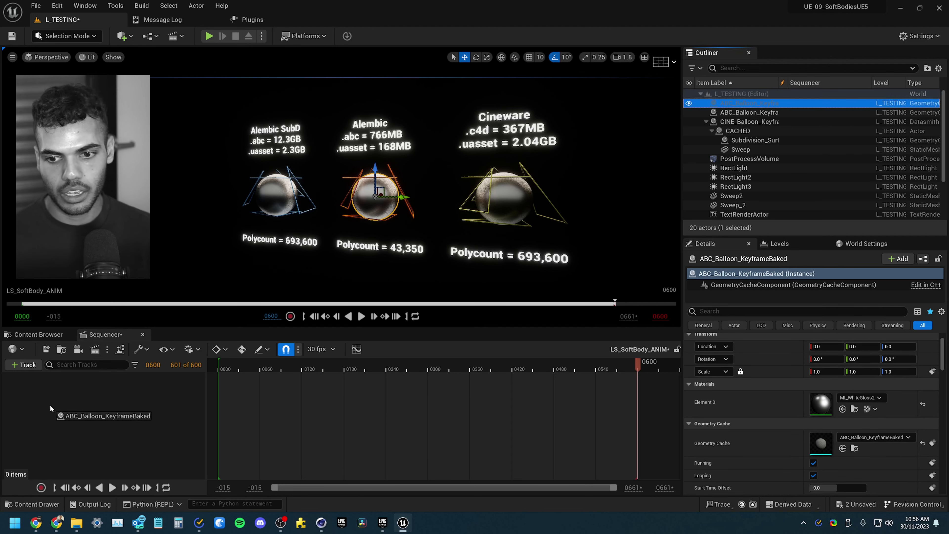
{"action": "left_click_drag", "start_coordinate": [51, 406], "coordinate": [102, 383]}
{"action": "left_click", "coordinate": [195, 379]}
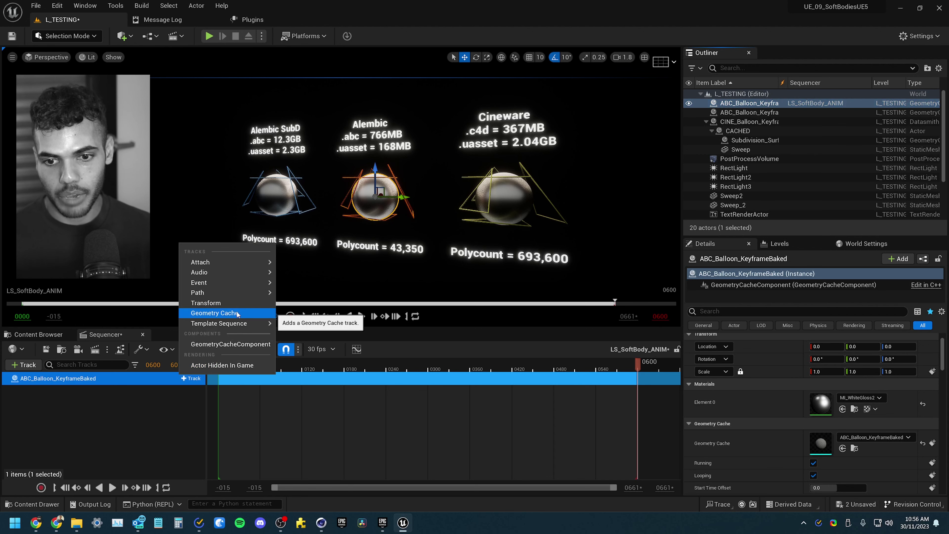
{"action": "left_click", "coordinate": [229, 314]}
{"action": "left_click_drag", "start_coordinate": [677, 388], "coordinate": [224, 368]}
{"action": "left_click", "coordinate": [52, 488]}
Step: Set the geometry cache section's play rate to 0.5, extend the section to frame 600 and save the sequence
{"action": "right_click", "coordinate": [395, 388]}
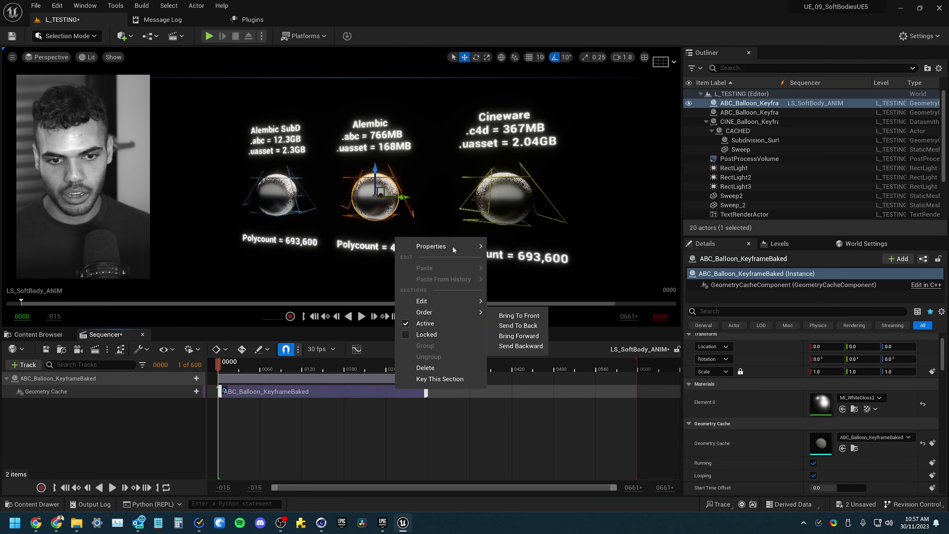
{"action": "mouse_move", "coordinate": [457, 243]}
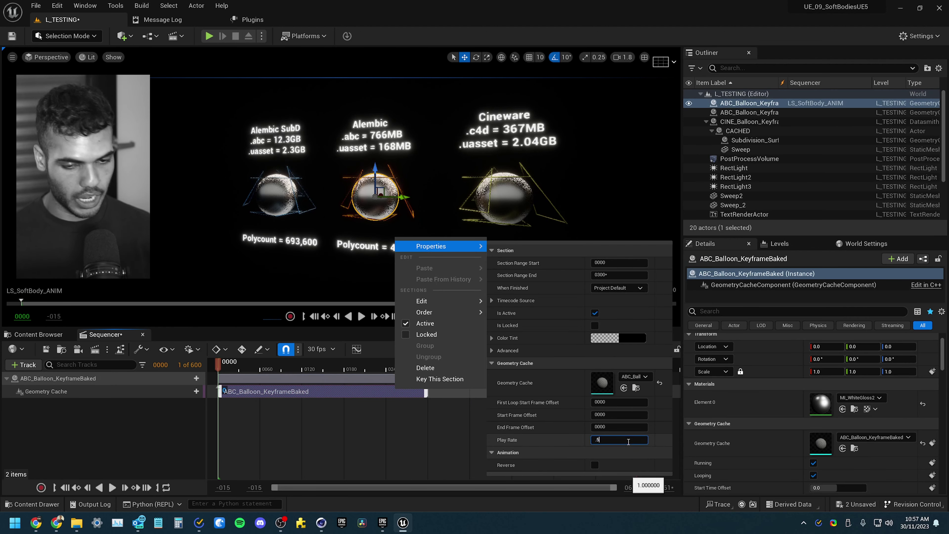
{"action": "key", "text": "Return"}
{"action": "left_click", "coordinate": [608, 396]}
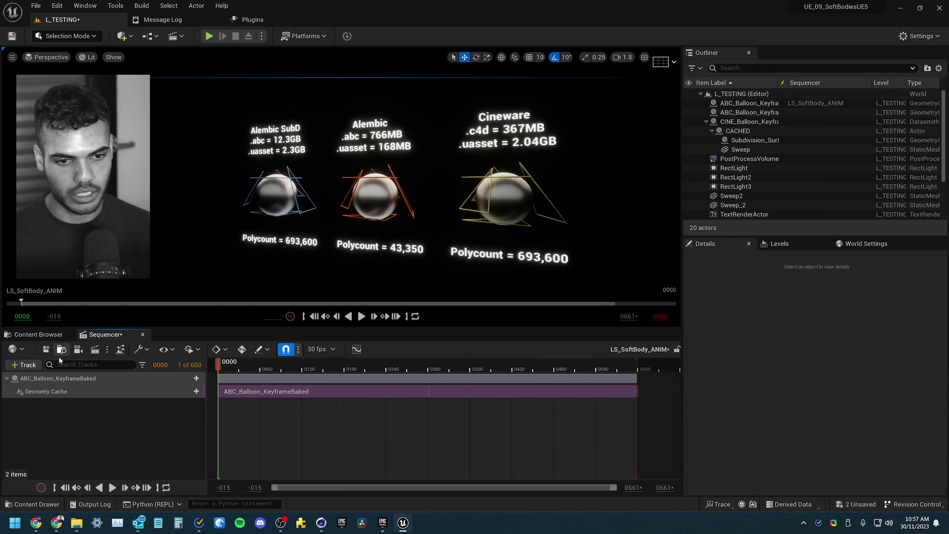
{"action": "left_click", "coordinate": [51, 349]}
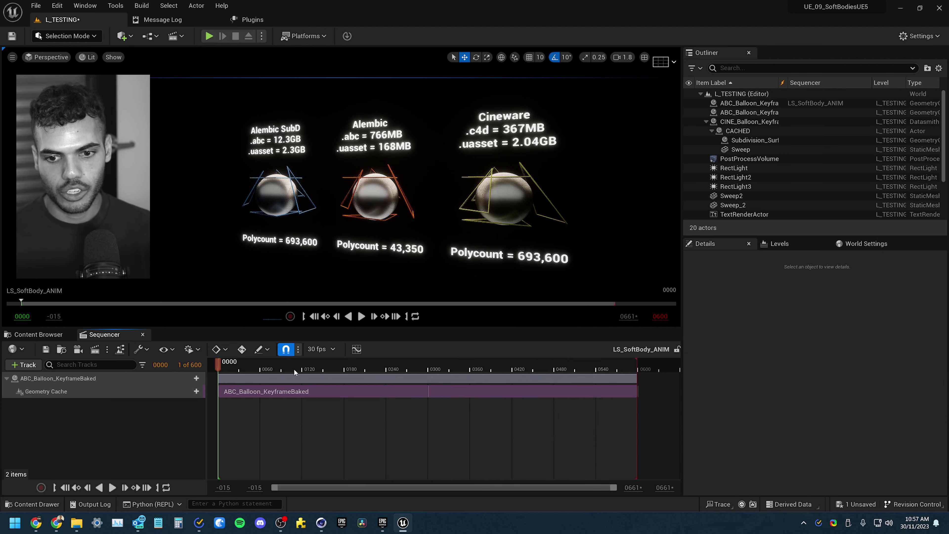
Step: Scrub the sequence to frame 301 and examine the inflated Alembic balloon up close
{"action": "left_click_drag", "start_coordinate": [293, 369], "coordinate": [429, 374]}
{"action": "key", "text": "w"}
{"action": "right_click_drag", "start_coordinate": [359, 236], "coordinate": [381, 242]}
{"action": "scroll", "coordinate": [359, 236], "scroll_direction": "down", "scroll_amount": 3}
{"action": "right_click_drag", "start_coordinate": [366, 204], "coordinate": [385, 204]}
{"action": "key", "text": "s"}
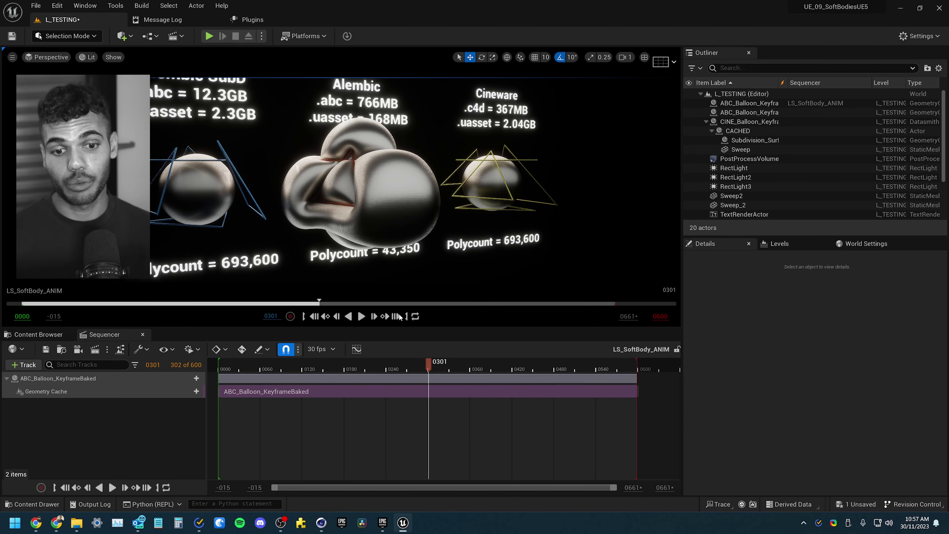
Step: Scrub and play the LS_SoftBody_ANIM sequence from its start to review the slowed Alembic balloon animation
{"action": "left_click_drag", "start_coordinate": [430, 368], "coordinate": [285, 369]}
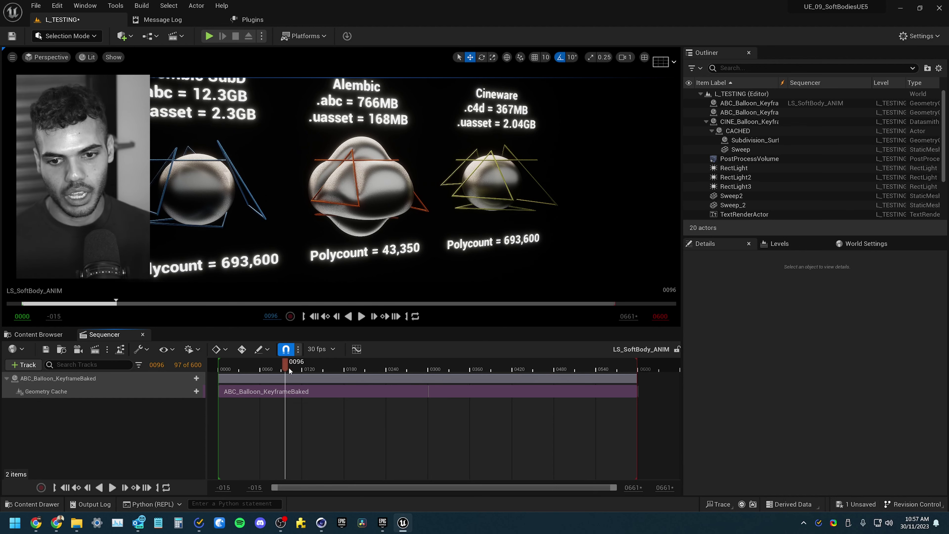
{"action": "left_click_drag", "start_coordinate": [293, 366], "coordinate": [414, 357]}
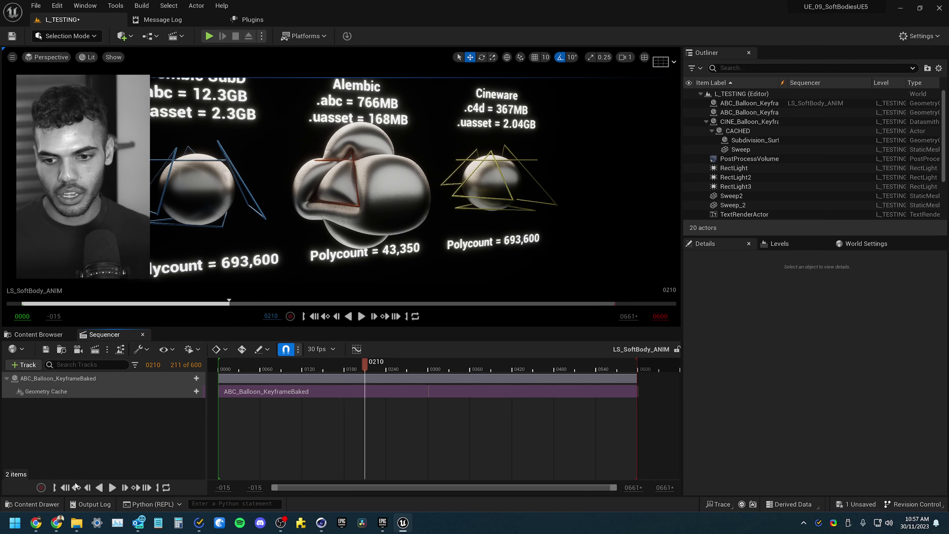
{"action": "left_click", "coordinate": [65, 487]}
{"action": "left_click", "coordinate": [112, 487]}
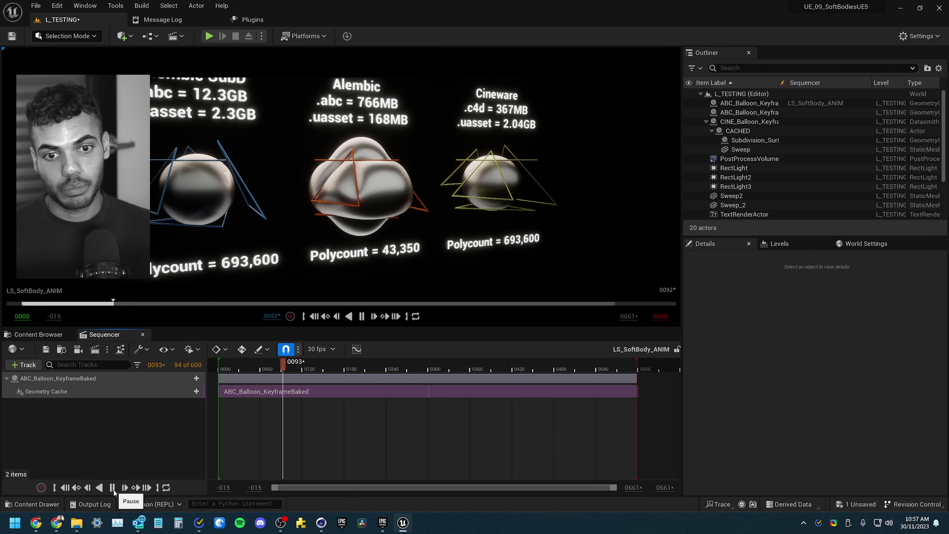
{"action": "left_click", "coordinate": [112, 487]}
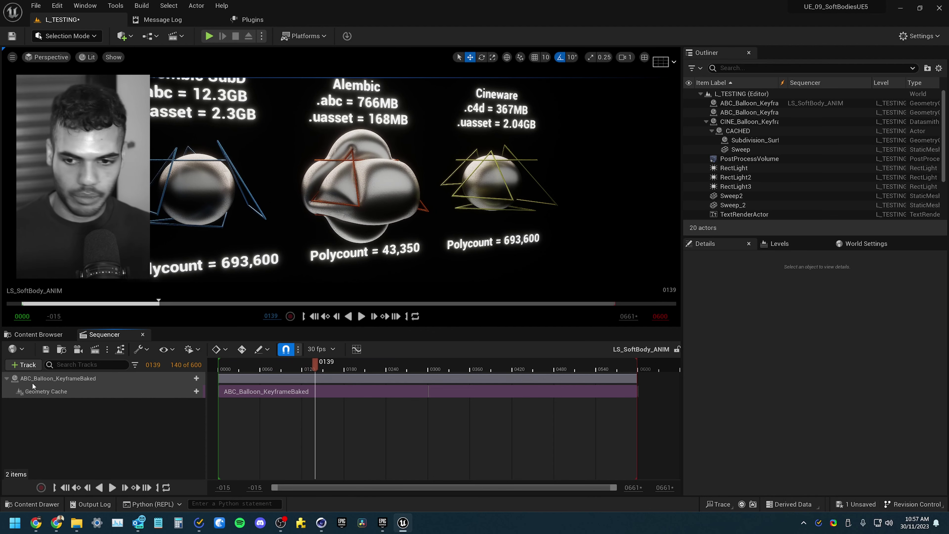
Step: Create a level sequence named LS_TESTING_s4 in the 03_SEQUENCER/L_TESTING folder and open it
{"action": "left_click", "coordinate": [44, 333]}
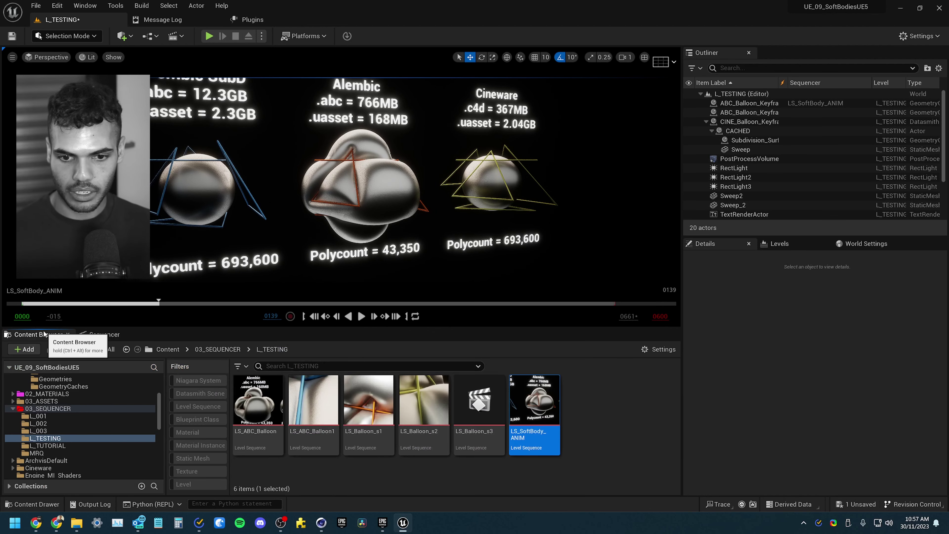
{"action": "left_click", "coordinate": [103, 334]}
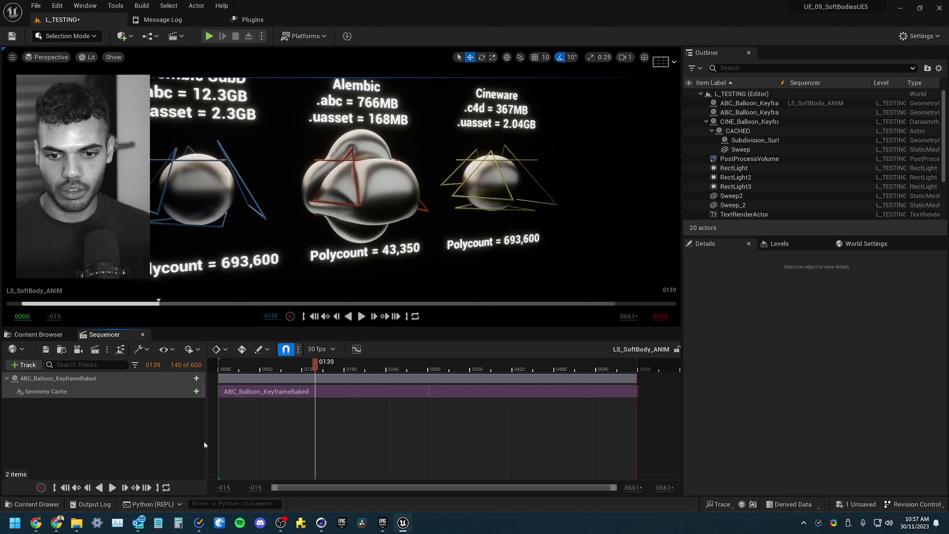
{"action": "left_click", "coordinate": [28, 338]}
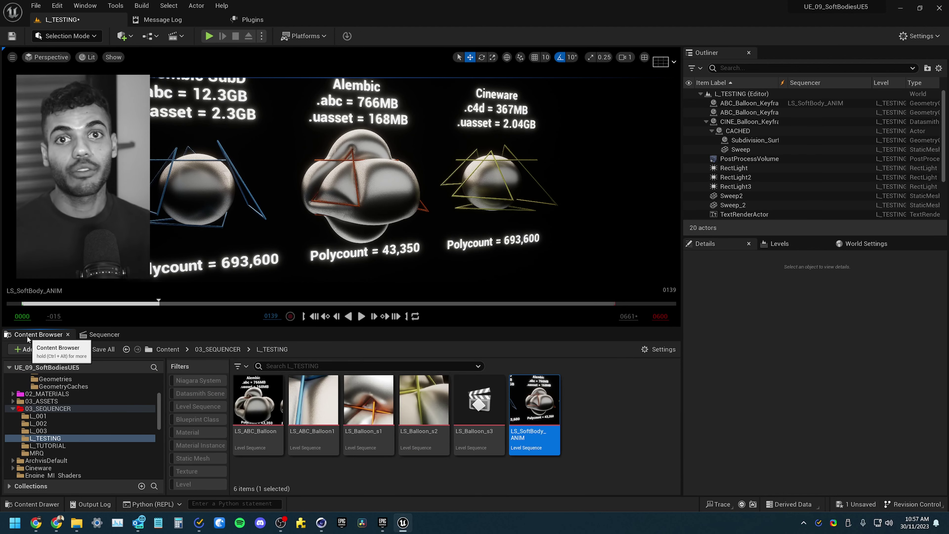
{"action": "left_click", "coordinate": [579, 392]}
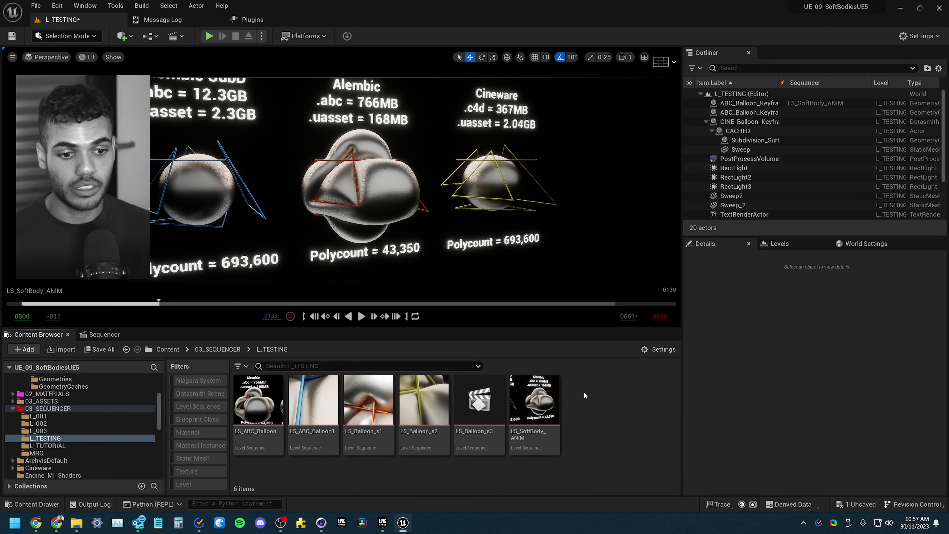
{"action": "right_click", "coordinate": [584, 394]}
{"action": "mouse_move", "coordinate": [660, 256]}
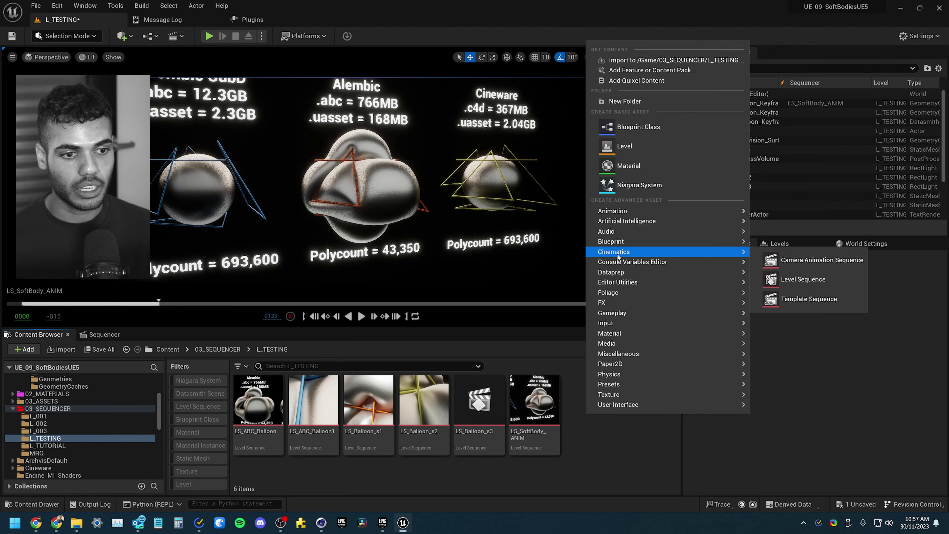
{"action": "left_click", "coordinate": [803, 279]}
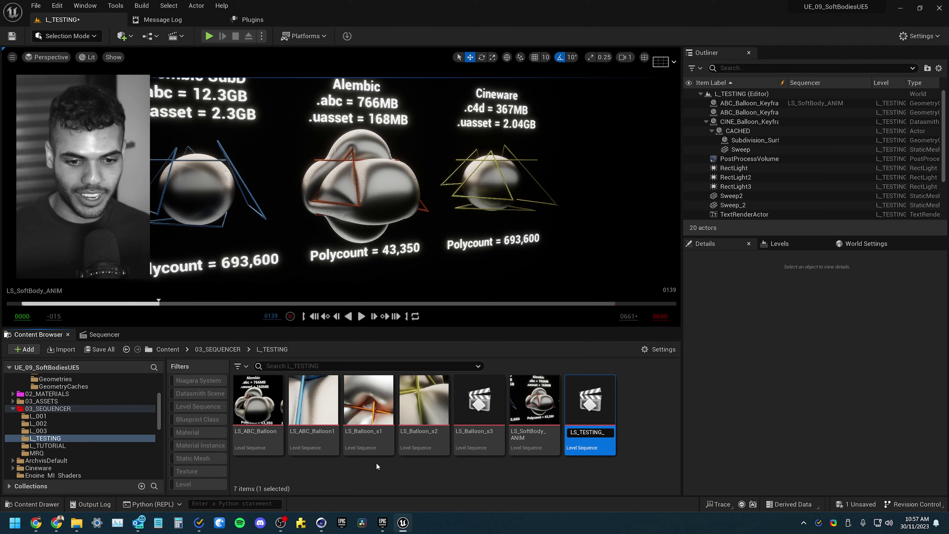
{"action": "type", "text": "4"}
{"action": "key", "text": "Return"}
{"action": "double_click", "coordinate": [594, 401]}
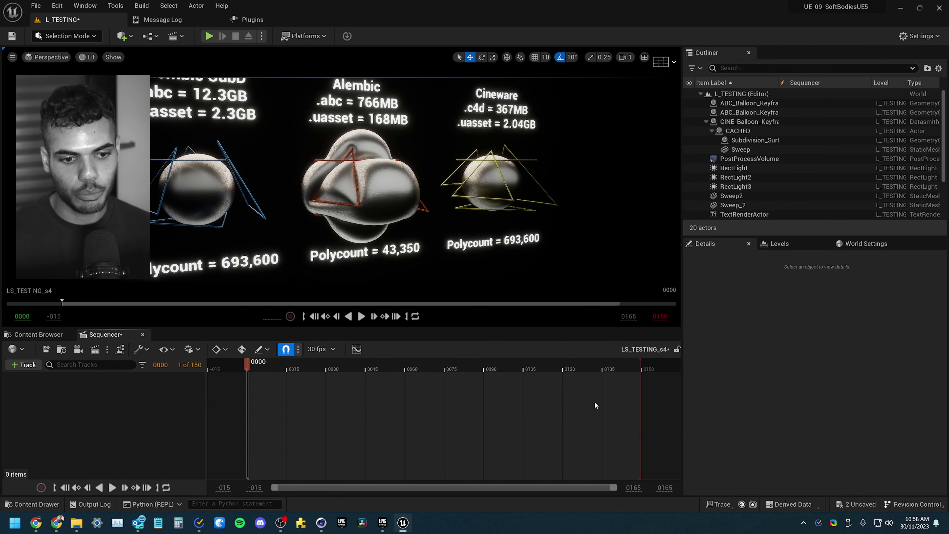
Step: Move the LS_TESTING_s4 playhead to frame 600 and set the playback end there
{"action": "left_click", "coordinate": [163, 362]}
{"action": "type", "text": "600"}
{"action": "key", "text": "Return"}
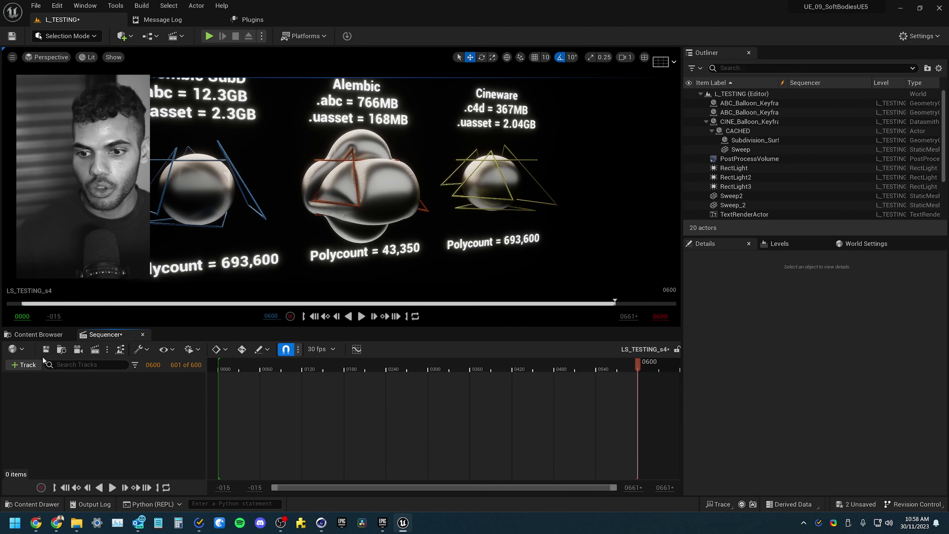
Step: Add a Subsequences track containing LS_SoftBody_ANIM and align its section to start at frame 0
{"action": "left_click", "coordinate": [36, 367]}
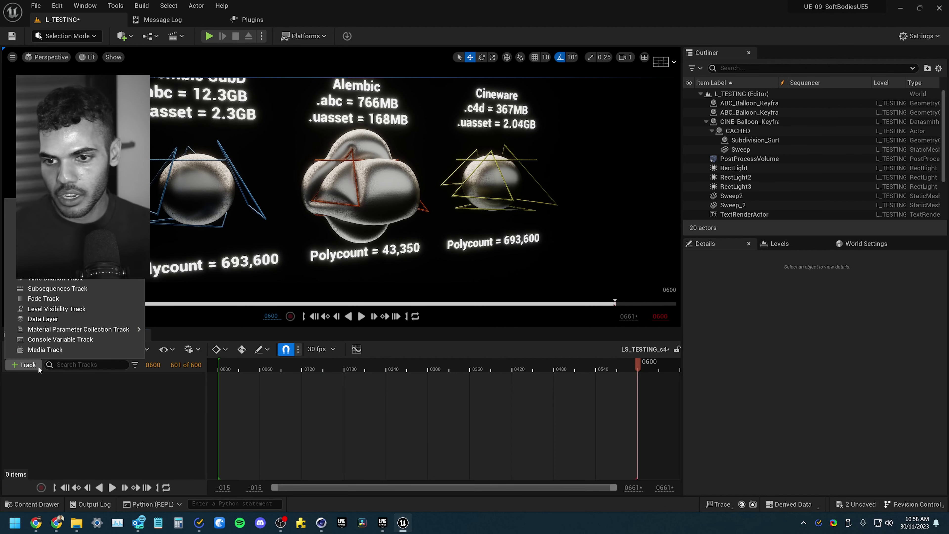
{"action": "mouse_move", "coordinate": [62, 327]}
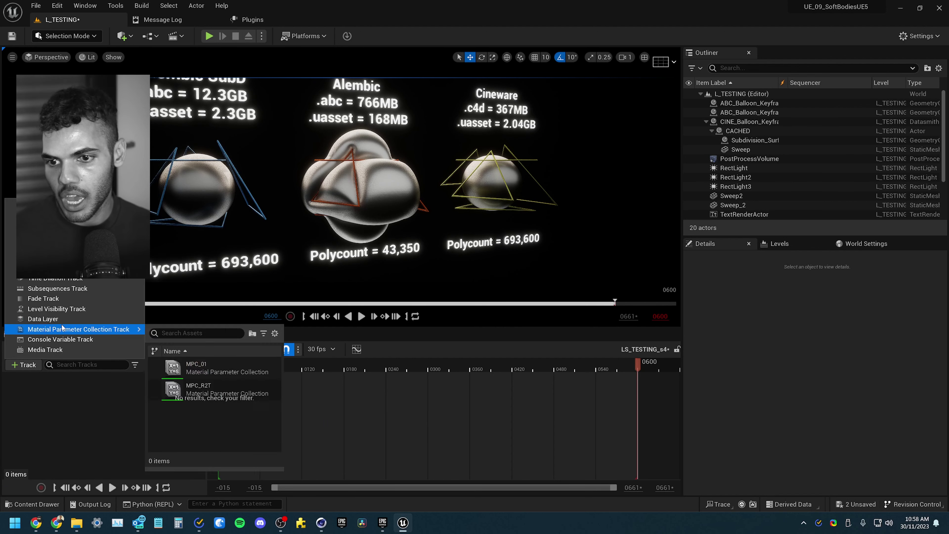
{"action": "left_click", "coordinate": [81, 288]}
{"action": "left_click", "coordinate": [192, 377]}
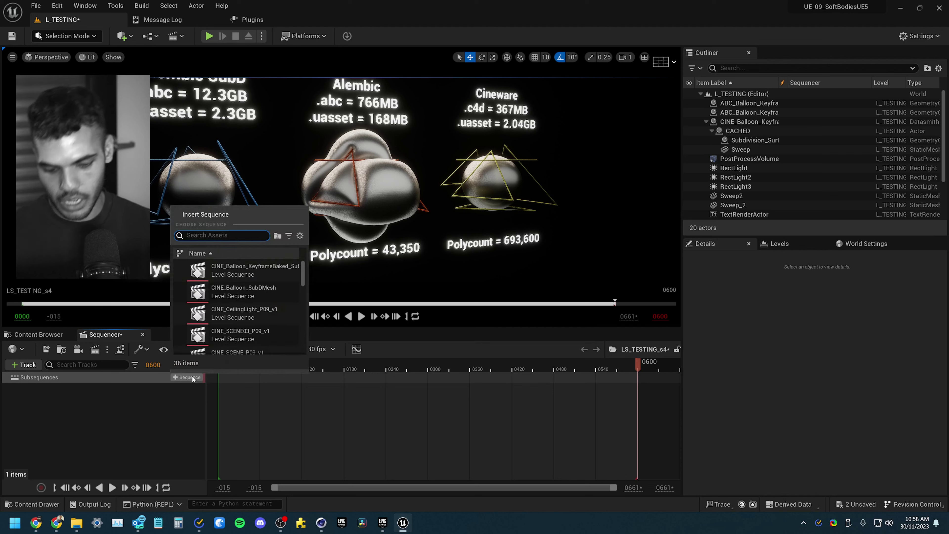
{"action": "type", "text": "anji"}
{"action": "key", "text": "BackSpace"}
{"action": "key", "text": "BackSpace"}
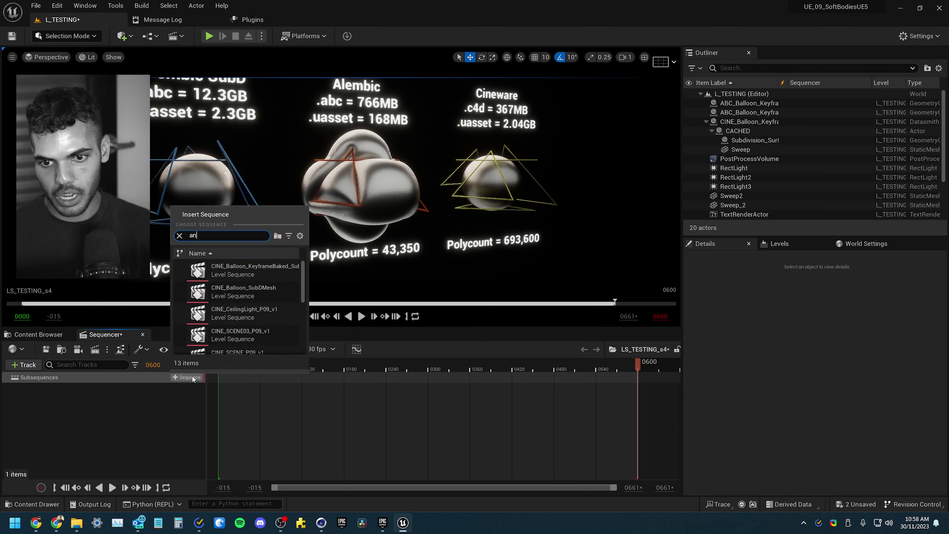
{"action": "type", "text": "im"}
{"action": "scroll", "coordinate": [257, 329], "scroll_direction": "down", "scroll_amount": 5}
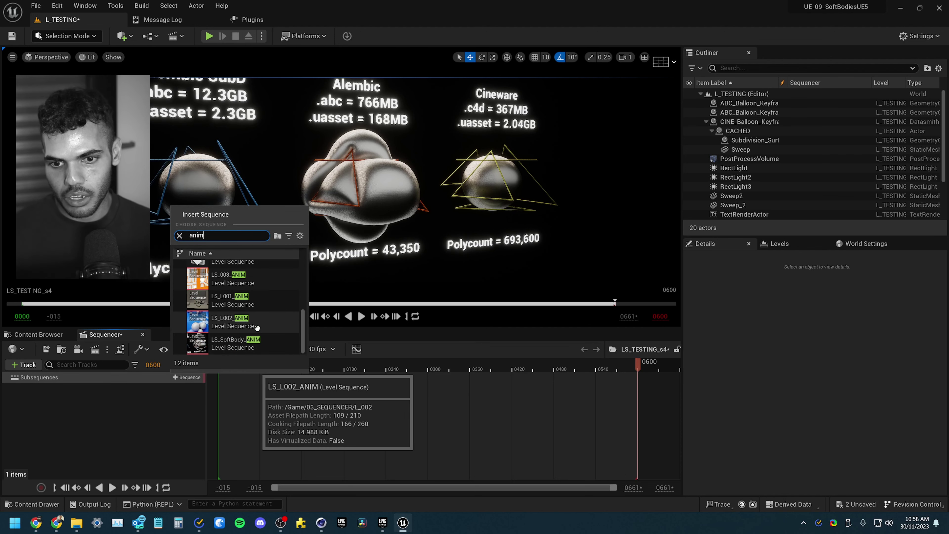
{"action": "scroll", "coordinate": [257, 314], "scroll_direction": "down", "scroll_amount": 2}
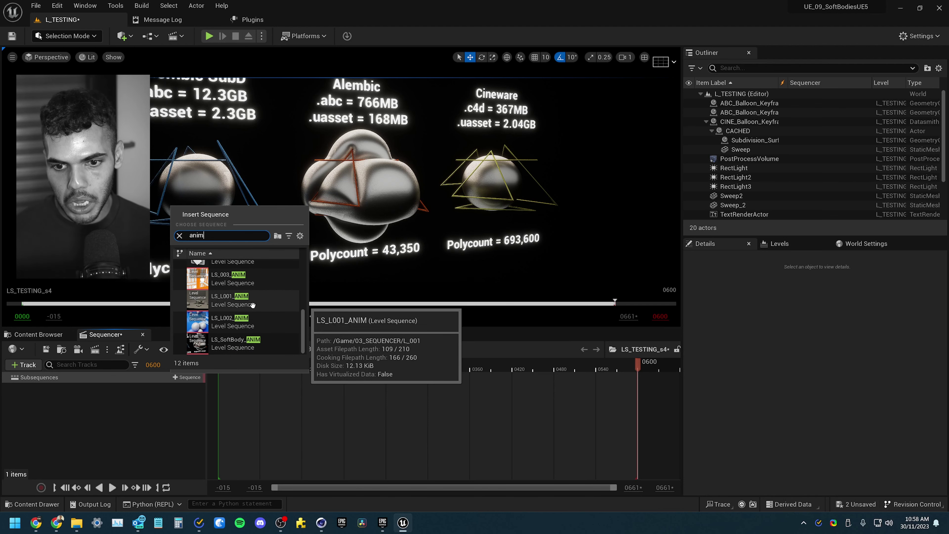
{"action": "left_click", "coordinate": [240, 348]}
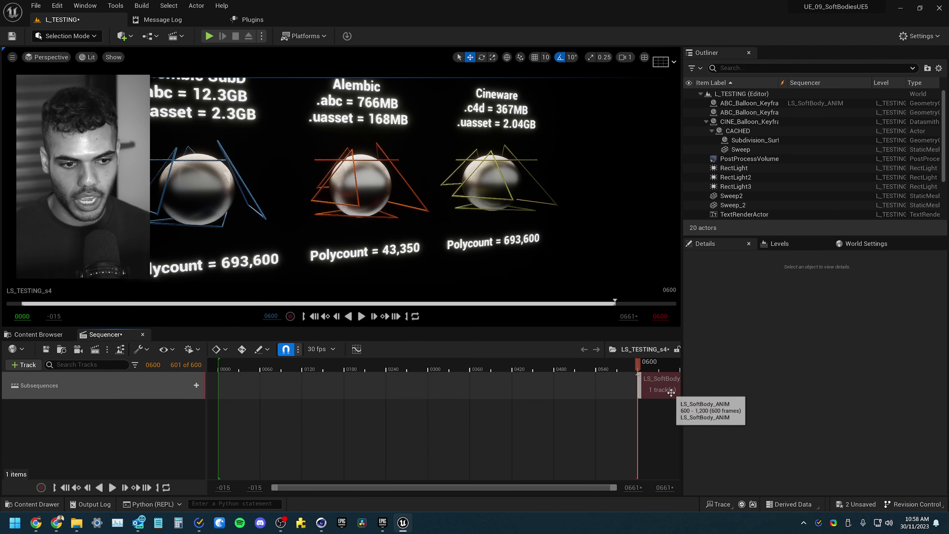
{"action": "left_click", "coordinate": [65, 488]}
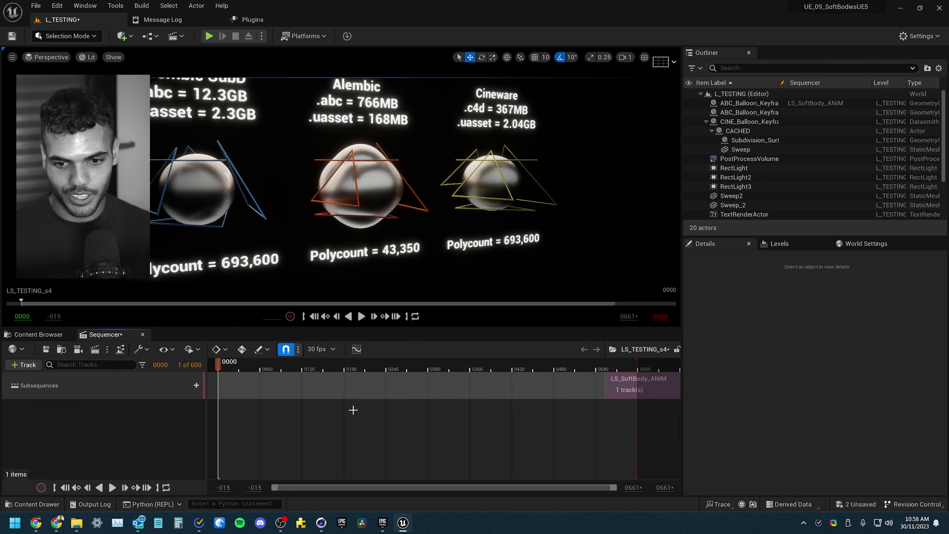
{"action": "left_click_drag", "start_coordinate": [679, 386], "coordinate": [280, 406]}
Step: Scrub to frame 252, look inside the nested LS_SoftBody_ANIM sequence and return to LS_TESTING_s4
{"action": "left_click_drag", "start_coordinate": [224, 370], "coordinate": [393, 368]}
{"action": "double_click", "coordinate": [401, 386]}
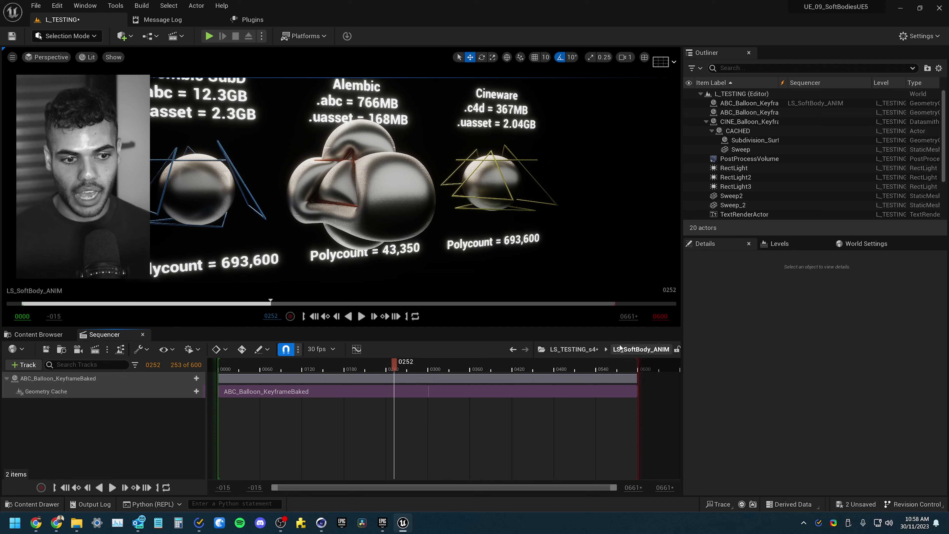
{"action": "left_click", "coordinate": [579, 352]}
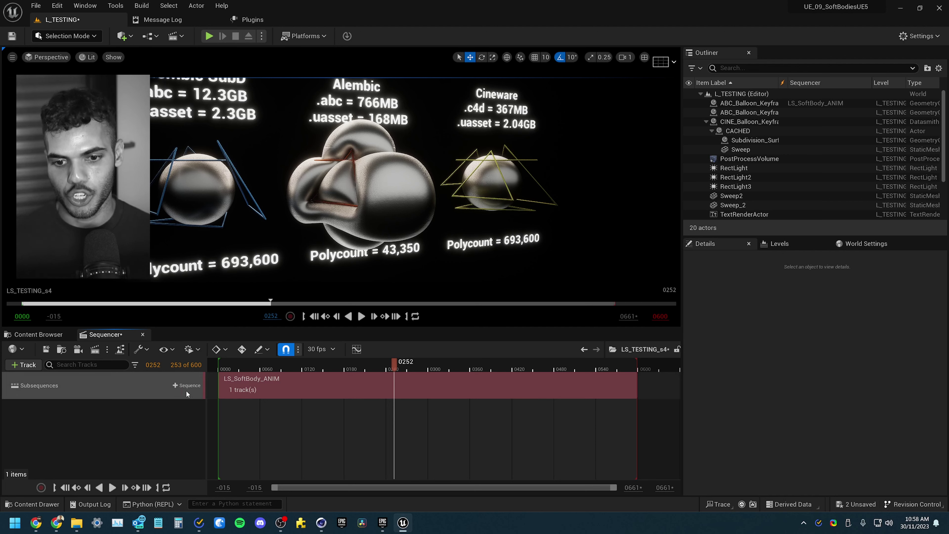
Step: Create a cine camera at frame 0 as the current camera cut and collapse its tracks
{"action": "left_click", "coordinate": [66, 487]}
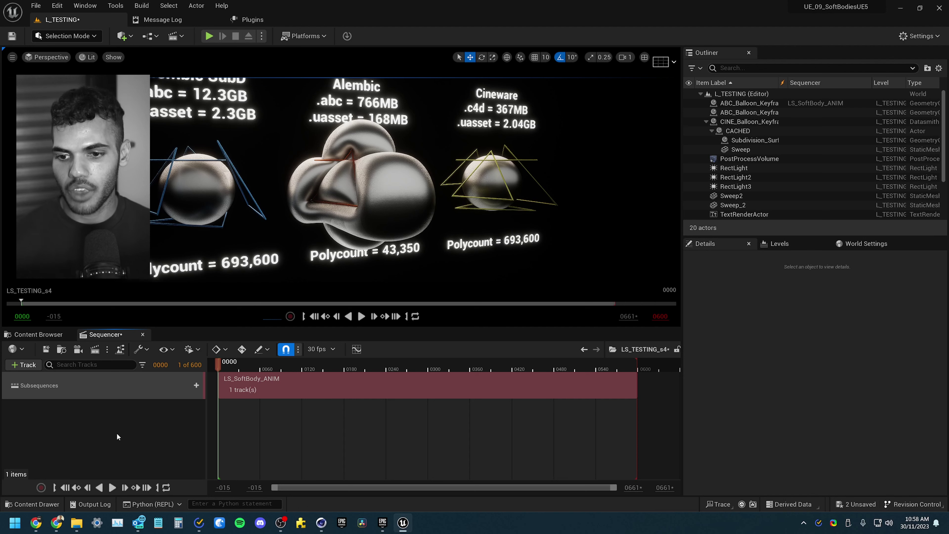
{"action": "left_click", "coordinate": [77, 349]}
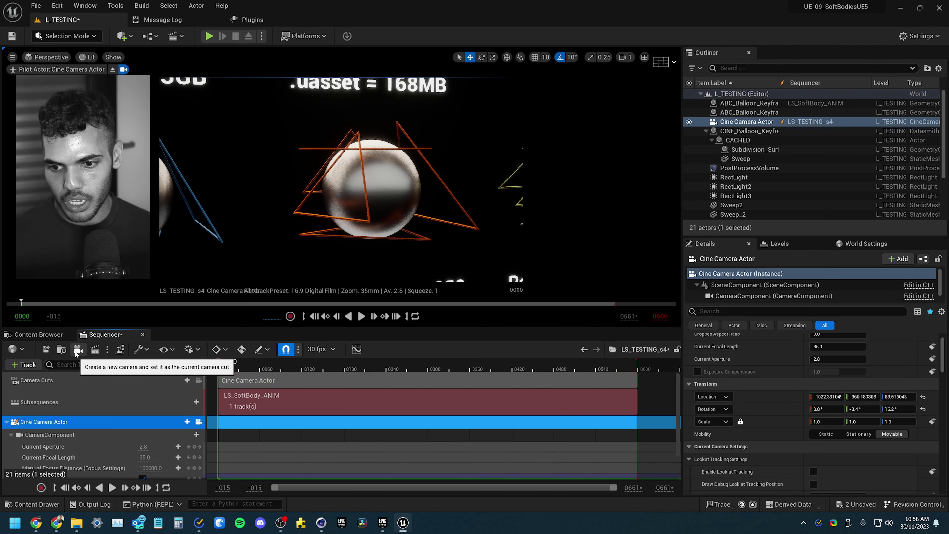
{"action": "left_click", "coordinate": [7, 422]}
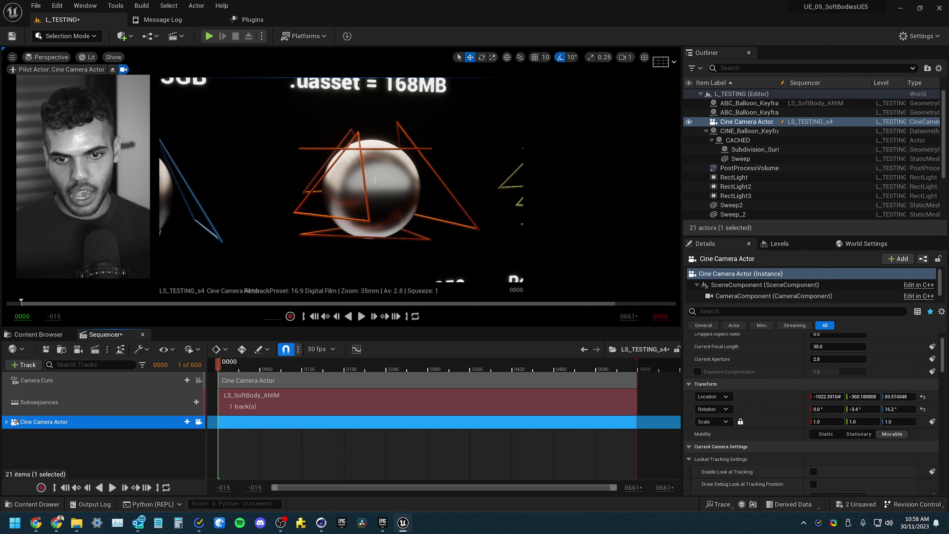
Step: Hide all six text render actors by turning off their Visible property, and clear the selection
{"action": "left_click", "coordinate": [395, 86]}
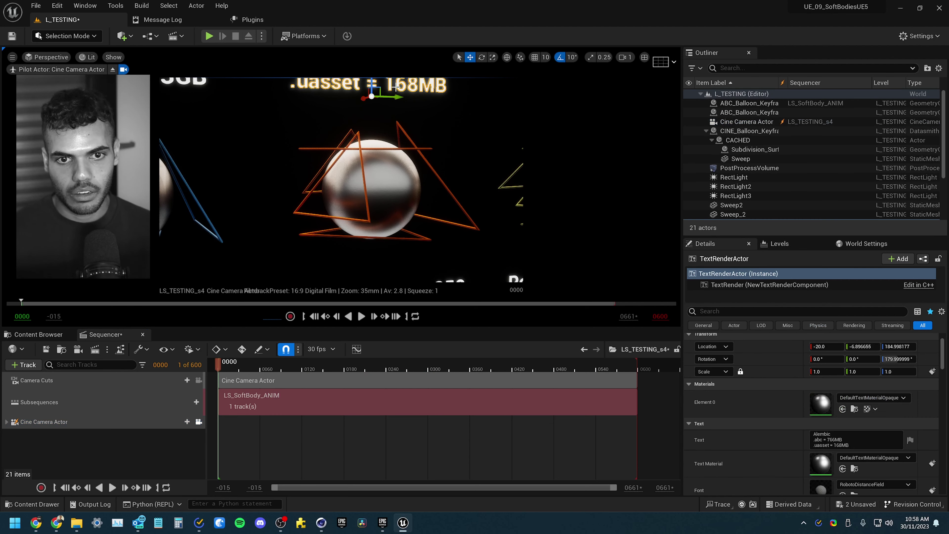
{"action": "scroll", "coordinate": [737, 196], "scroll_direction": "down", "scroll_amount": 4}
{"action": "left_click", "coordinate": [742, 197], "text": "shift"}
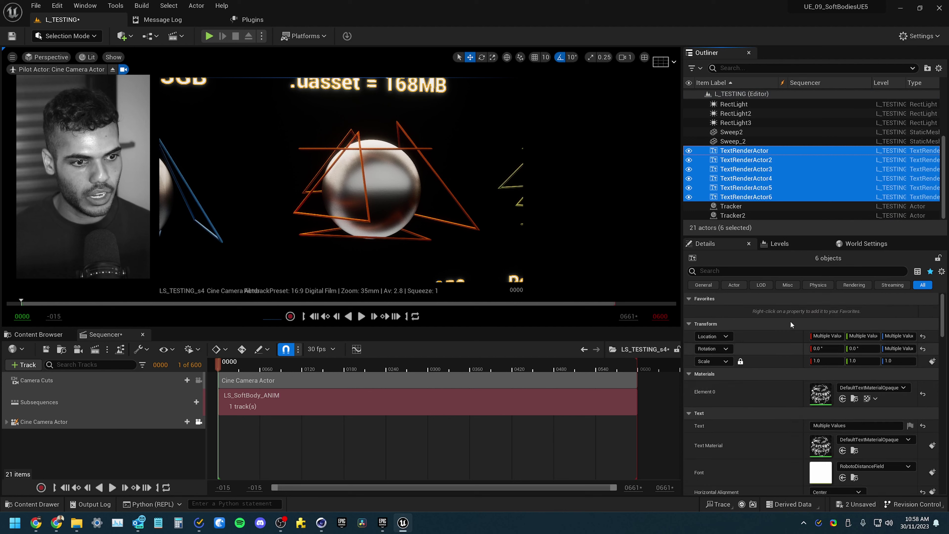
{"action": "left_click", "coordinate": [788, 273]}
{"action": "type", "text": "vis"}
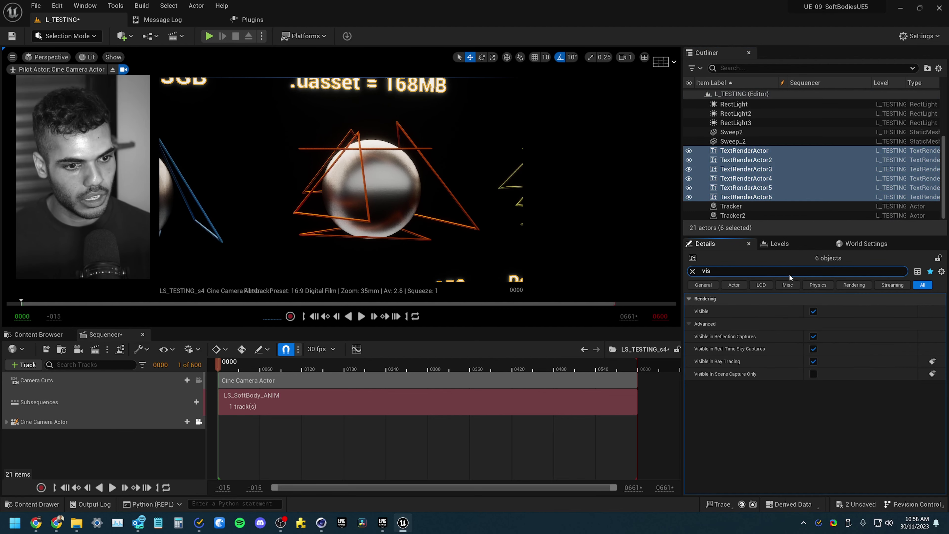
{"action": "left_click", "coordinate": [813, 311]}
{"action": "left_click", "coordinate": [389, 187]}
{"action": "left_click", "coordinate": [261, 254]}
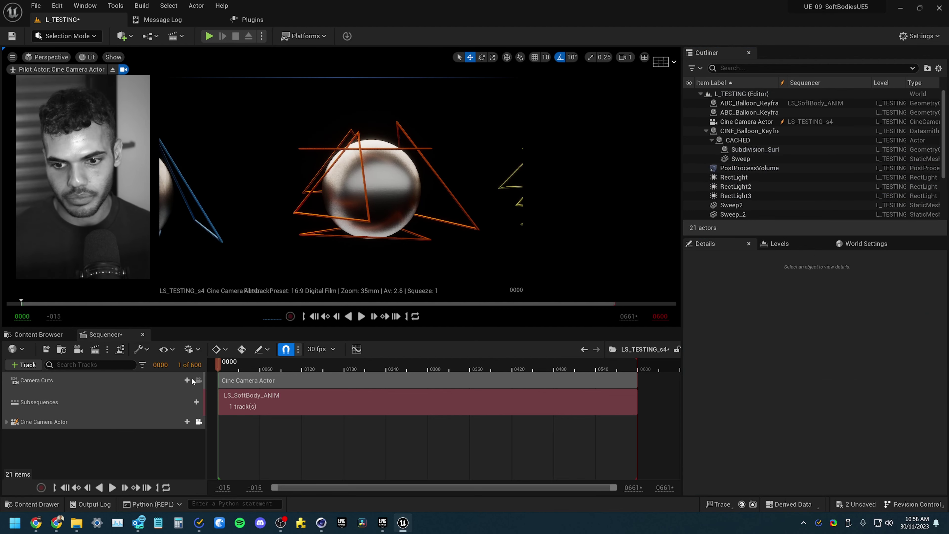
Step: Set the cine camera's cropped aspect ratio to 0.5
{"action": "left_click", "coordinate": [145, 422]}
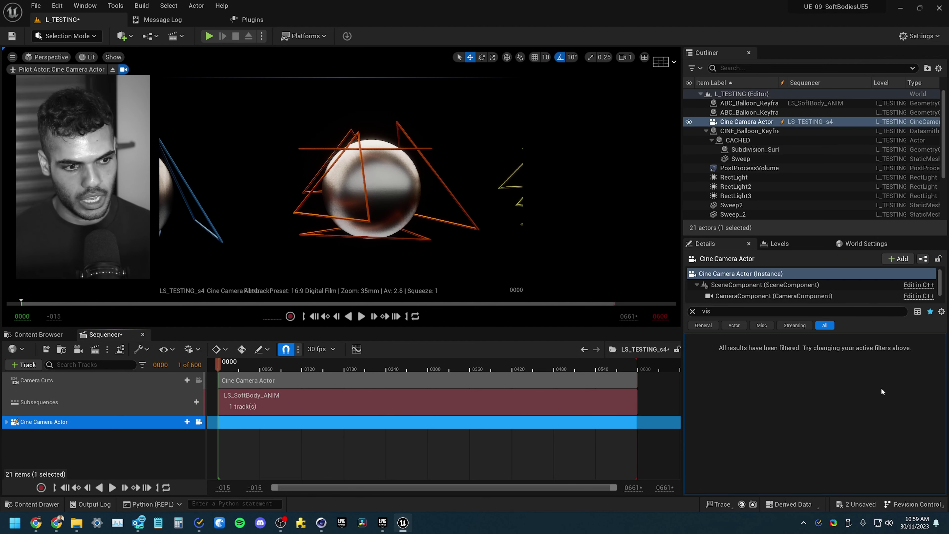
{"action": "left_click", "coordinate": [691, 311]}
{"action": "left_click", "coordinate": [822, 365]}
{"action": "type", "text": ".5"}
{"action": "key", "text": "Return"}
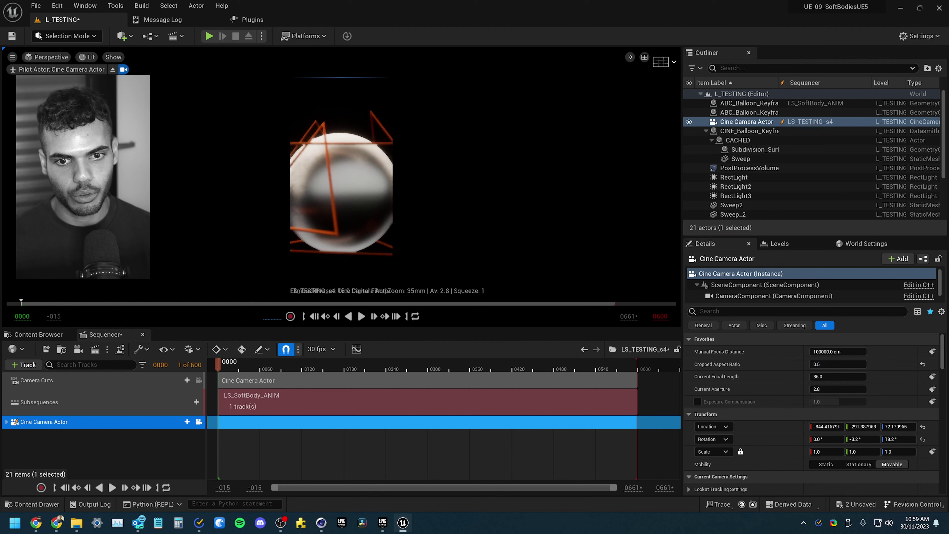
Step: Frame the cine camera close up on the orange-wired Alembic balloon and key its transform at frame 0
{"action": "right_click_drag", "start_coordinate": [341, 180], "coordinate": [359, 187]}
{"action": "key", "text": "a"}
{"action": "key", "text": "e"}
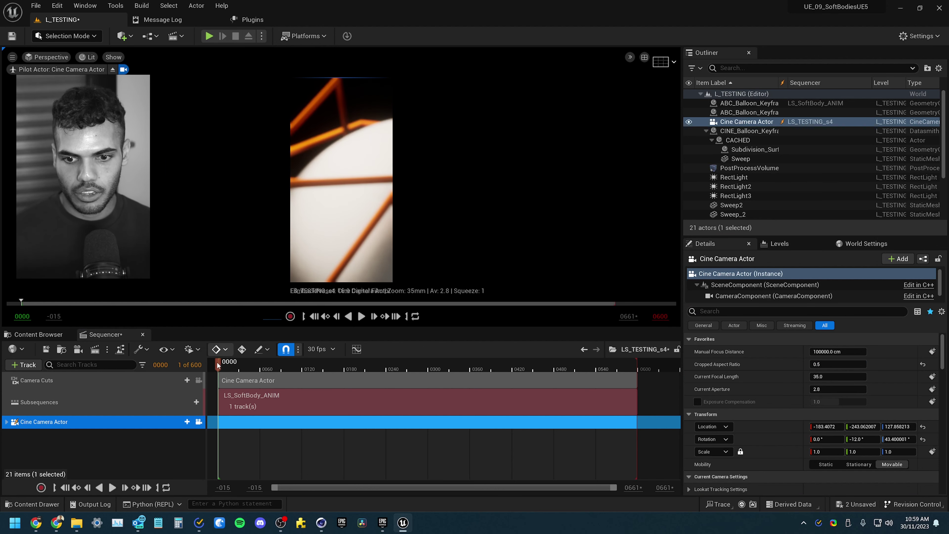
{"action": "left_click", "coordinate": [7, 422]}
{"action": "right_click", "coordinate": [7, 424]}
{"action": "left_click", "coordinate": [6, 422]}
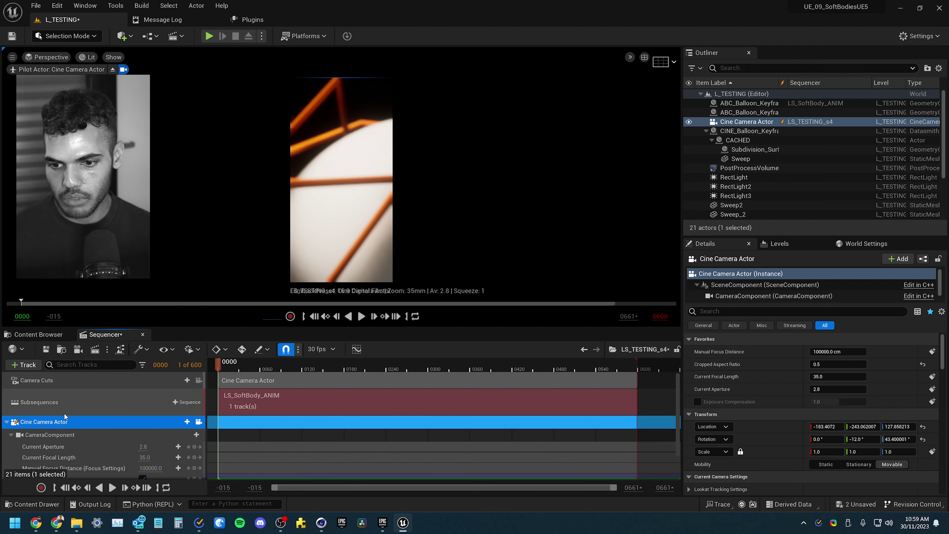
{"action": "left_click", "coordinate": [6, 422]}
{"action": "scroll", "coordinate": [65, 414], "scroll_direction": "down", "scroll_amount": 1}
{"action": "scroll", "coordinate": [65, 415], "scroll_direction": "down", "scroll_amount": 1}
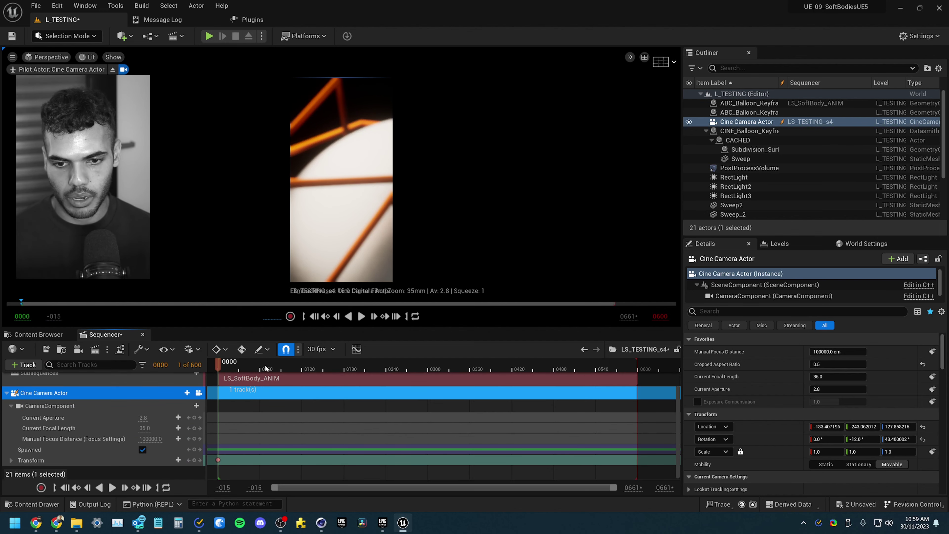
Step: Go to frame 516, reframe the cine camera farther back on the squashed balloon and key its transform
{"action": "left_click_drag", "start_coordinate": [266, 369], "coordinate": [579, 368]}
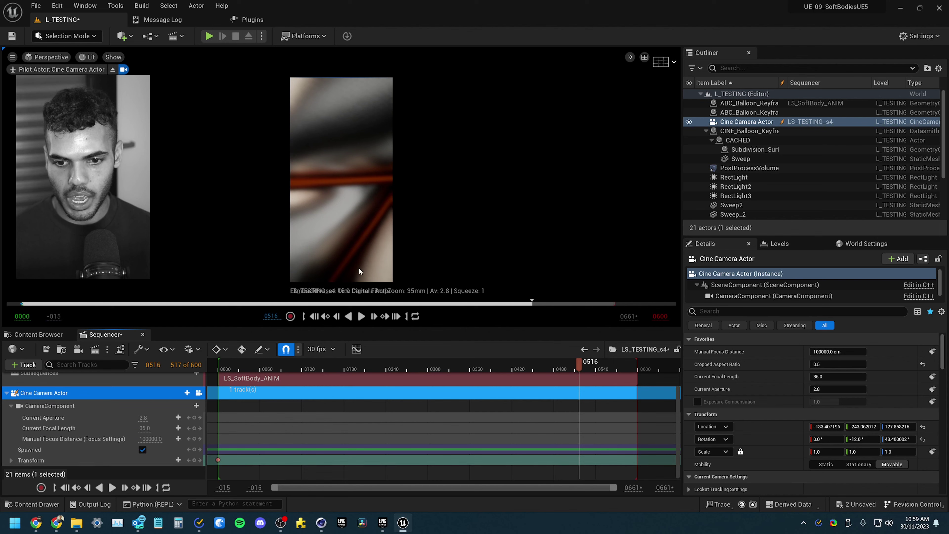
{"action": "key", "text": "s"}
{"action": "right_click_drag", "start_coordinate": [393, 207], "coordinate": [314, 193]}
{"action": "key", "text": "d"}
{"action": "left_click", "coordinate": [194, 460]}
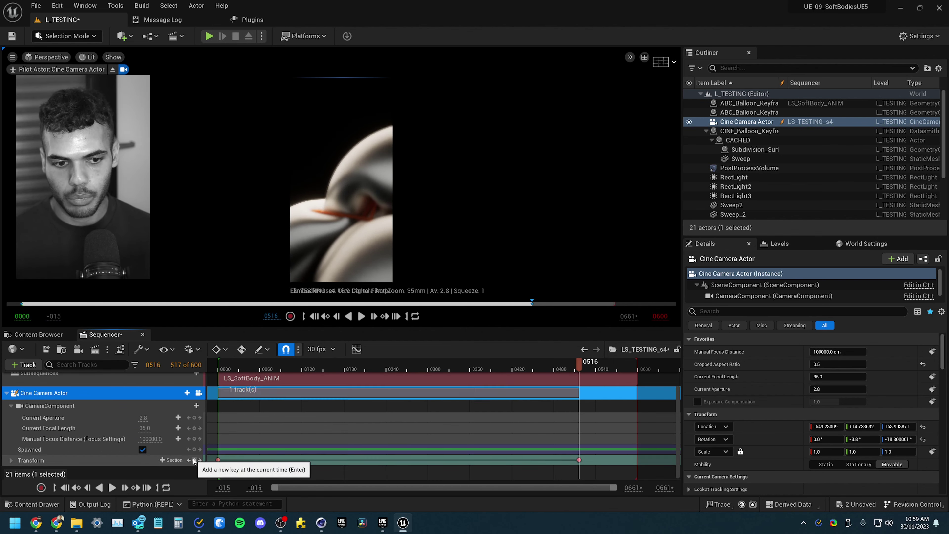
Step: Set the camera's manual focus distance to about 655 cm, using the debug focus plane as a guide and hiding it again
{"action": "scroll", "coordinate": [787, 425], "scroll_direction": "down", "scroll_amount": 5}
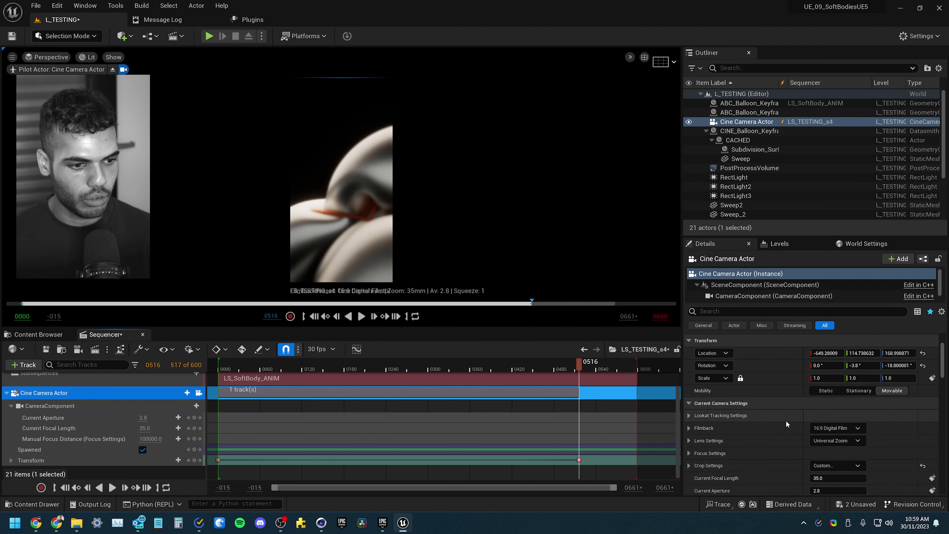
{"action": "scroll", "coordinate": [787, 424], "scroll_direction": "down", "scroll_amount": 2}
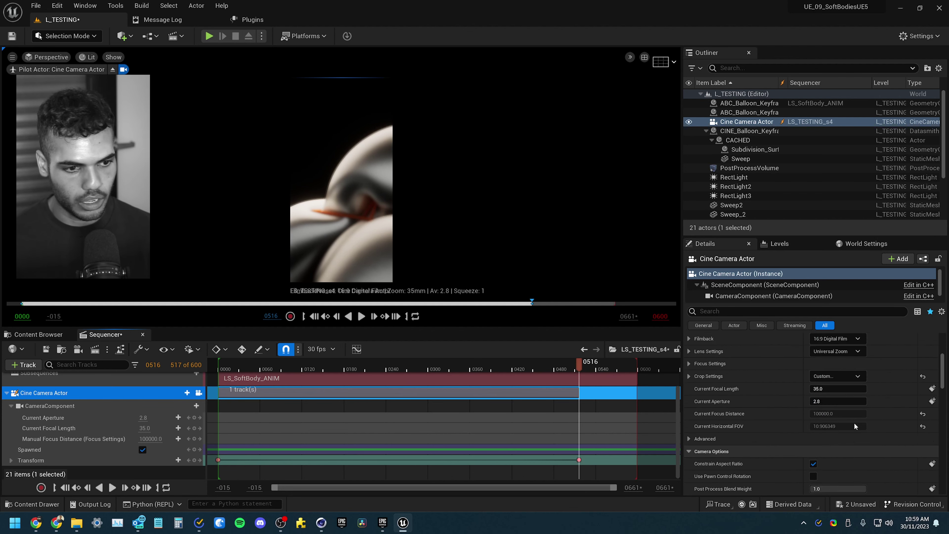
{"action": "scroll", "coordinate": [830, 422], "scroll_direction": "up", "scroll_amount": 8}
{"action": "scroll", "coordinate": [782, 419], "scroll_direction": "down", "scroll_amount": 3}
{"action": "scroll", "coordinate": [694, 455], "scroll_direction": "down", "scroll_amount": 3}
{"action": "left_click", "coordinate": [690, 439]}
{"action": "scroll", "coordinate": [691, 441], "scroll_direction": "down", "scroll_amount": 5}
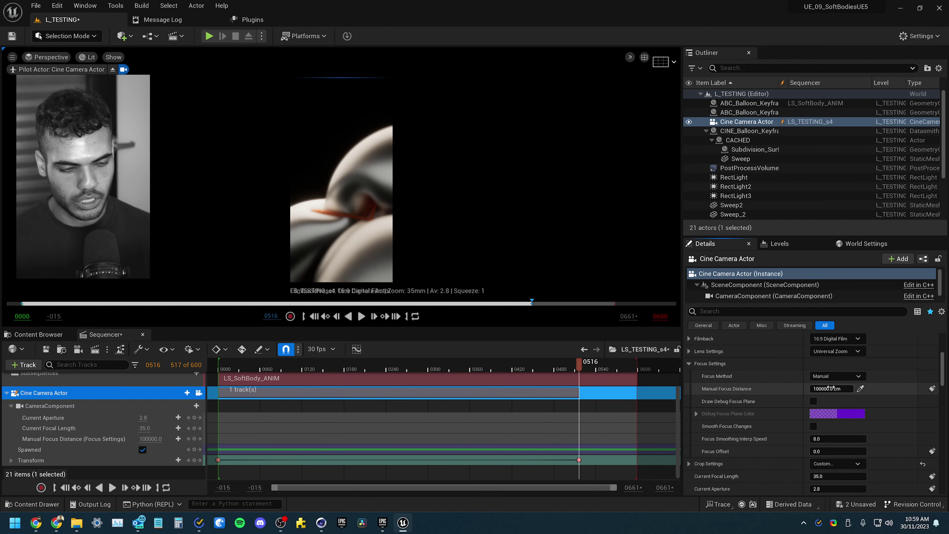
{"action": "mouse_move", "coordinate": [832, 389]}
{"action": "left_mouse_down"}
{"action": "mouse_move", "coordinate": [796, 389]}
{"action": "mouse_move", "coordinate": [828, 388]}
{"action": "mouse_move", "coordinate": [819, 389]}
{"action": "left_mouse_up"}
{"action": "left_click", "coordinate": [813, 401]}
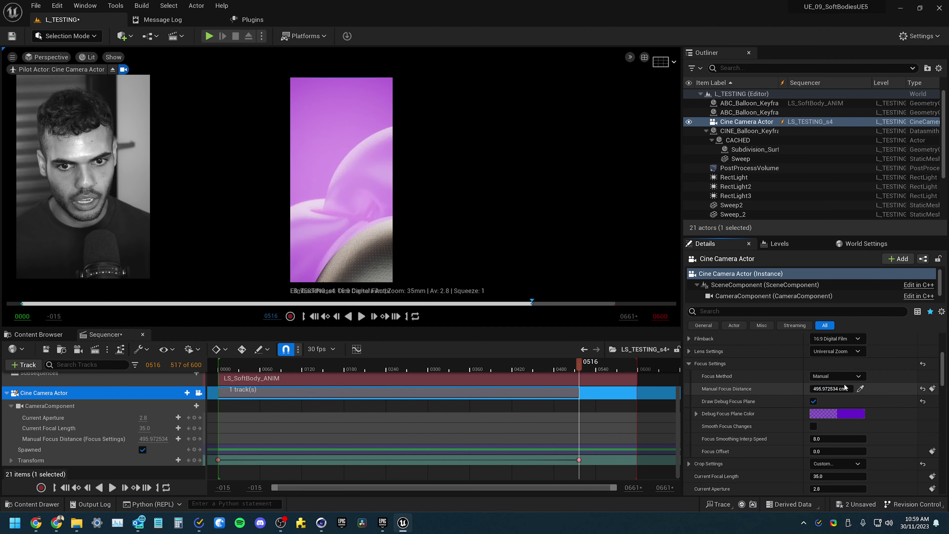
{"action": "left_click_drag", "start_coordinate": [832, 389], "coordinate": [843, 388]}
{"action": "left_click", "coordinate": [814, 401]}
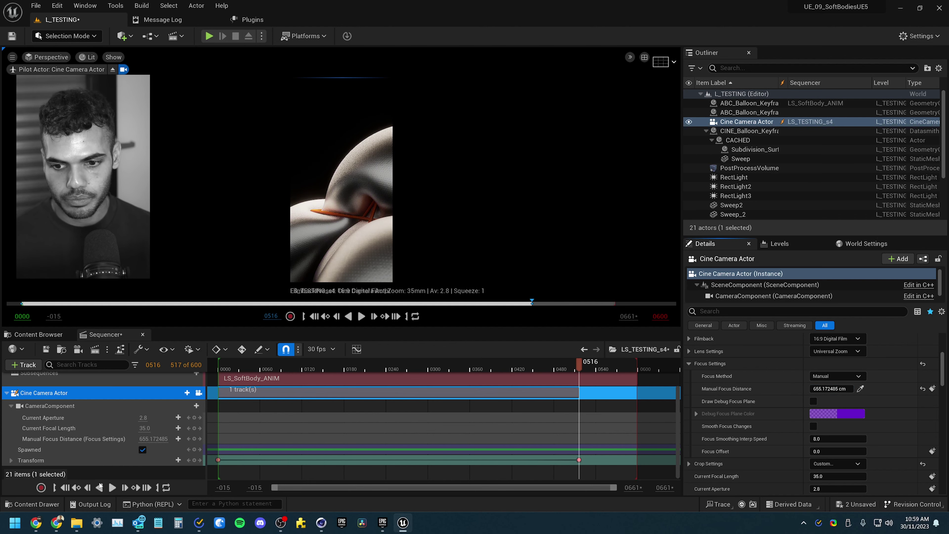
Step: Move the camera's second transform key to the end of the sequence at frame 600 and play the shot through
{"action": "left_click_drag", "start_coordinate": [574, 394], "coordinate": [635, 394]}
{"action": "left_click", "coordinate": [65, 487]}
{"action": "left_click", "coordinate": [112, 487]}
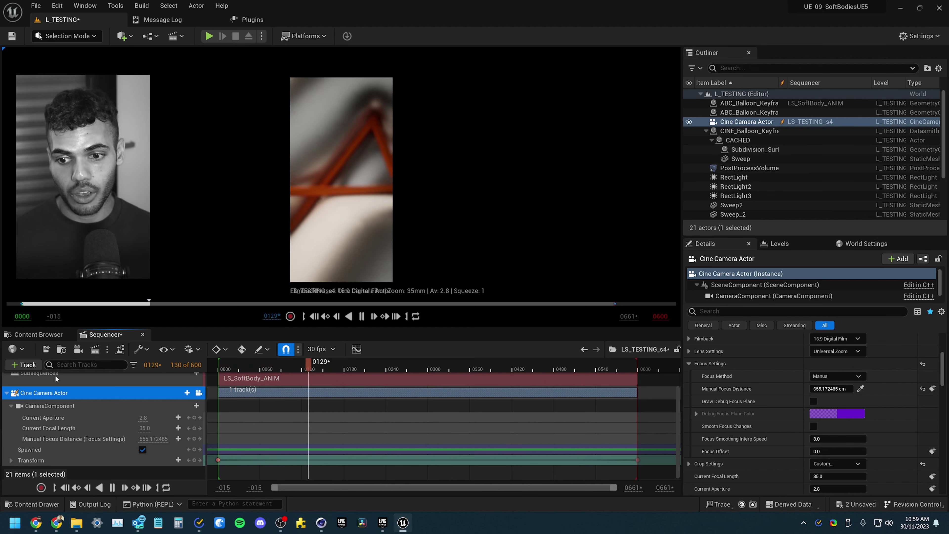
{"action": "left_click", "coordinate": [7, 394]}
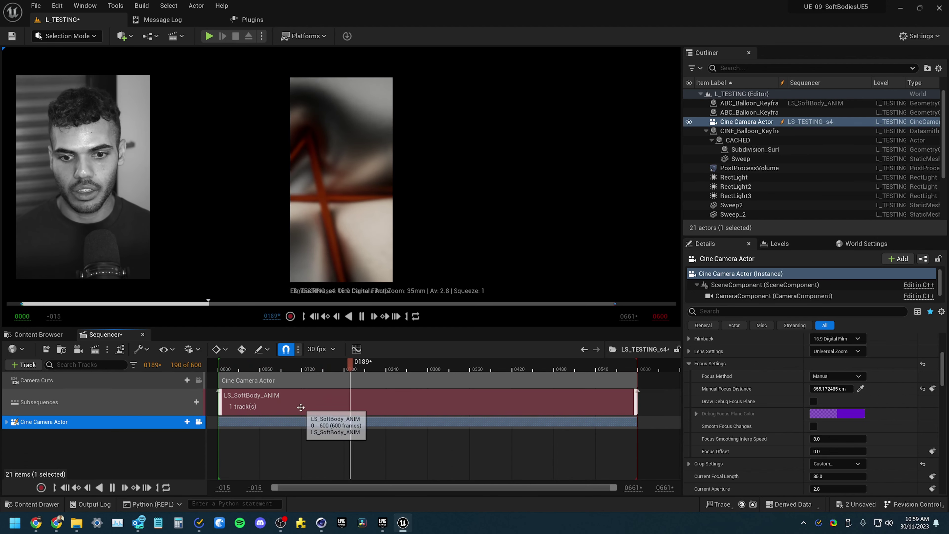
{"action": "left_click", "coordinate": [315, 407]}
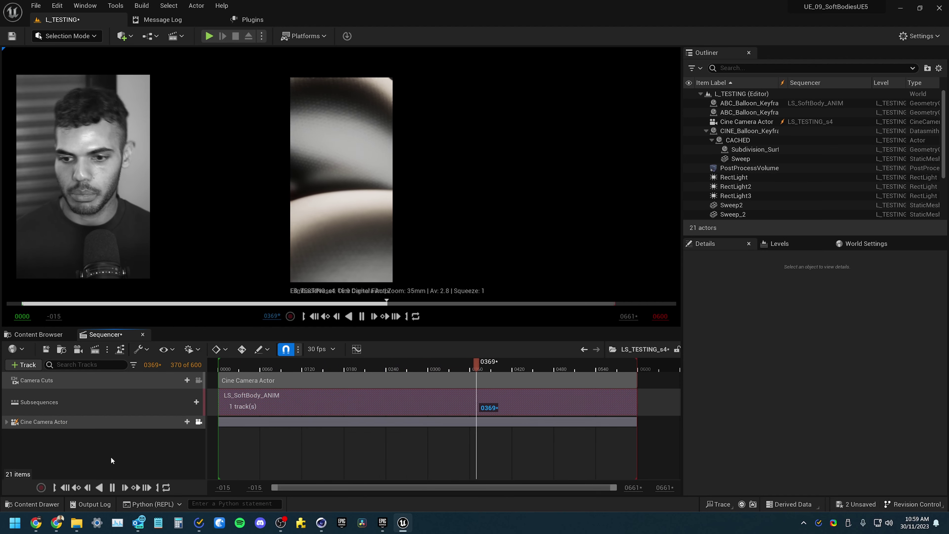
{"action": "left_click", "coordinate": [113, 487]}
Step: Save the sequence, duplicate LS_TESTING_s4 as LS_TESTING_s5 and open the copy
{"action": "left_click", "coordinate": [46, 349]}
{"action": "left_click", "coordinate": [37, 334]}
{"action": "left_click", "coordinate": [590, 436]}
{"action": "left_click", "coordinate": [590, 419]}
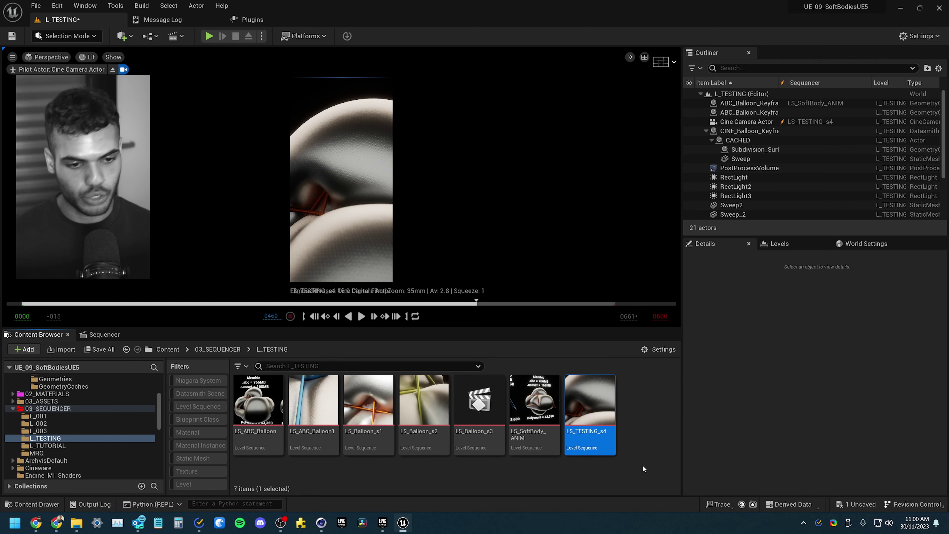
{"action": "key", "text": "ctrl+d"}
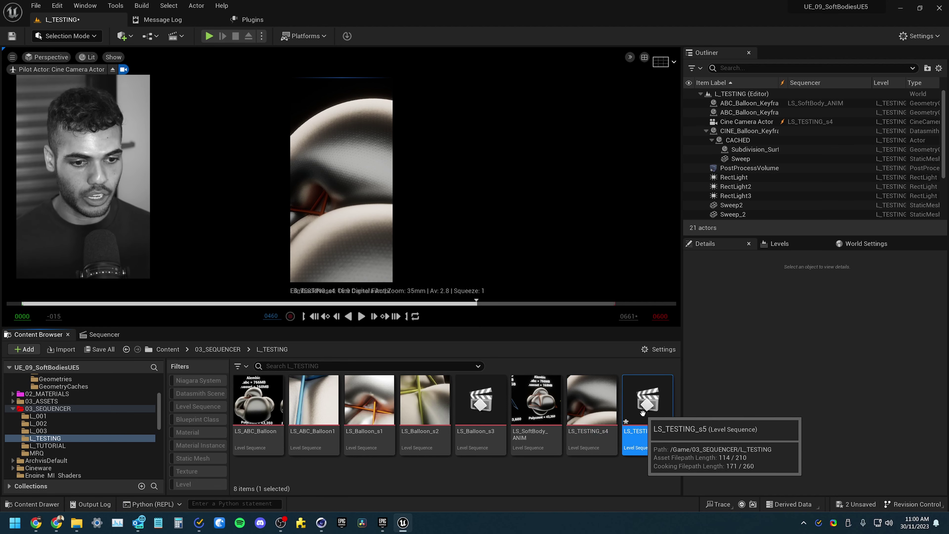
{"action": "double_click", "coordinate": [643, 412]}
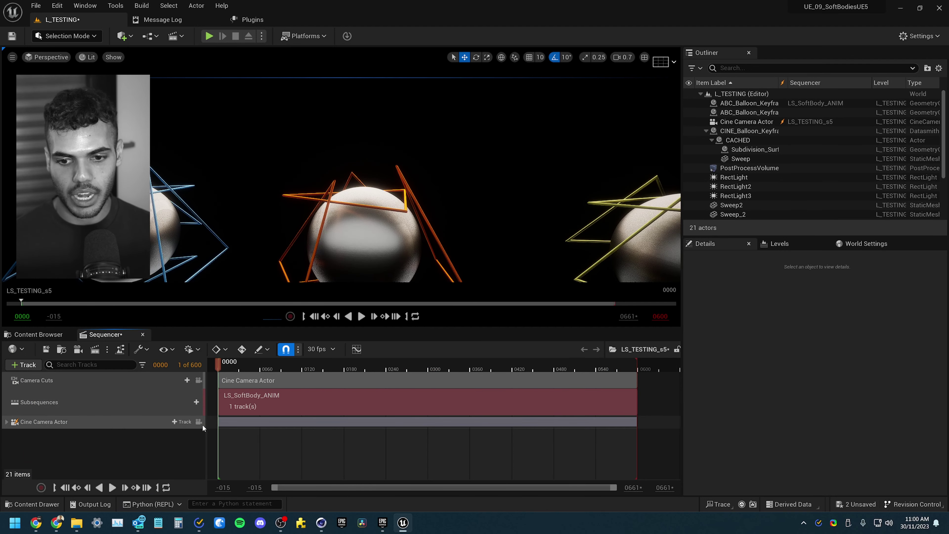
Step: Look through the cine camera in LS_TESTING_s5 and delete its existing transform keys
{"action": "left_click", "coordinate": [199, 422]}
{"action": "left_click_drag", "start_coordinate": [238, 370], "coordinate": [285, 370]}
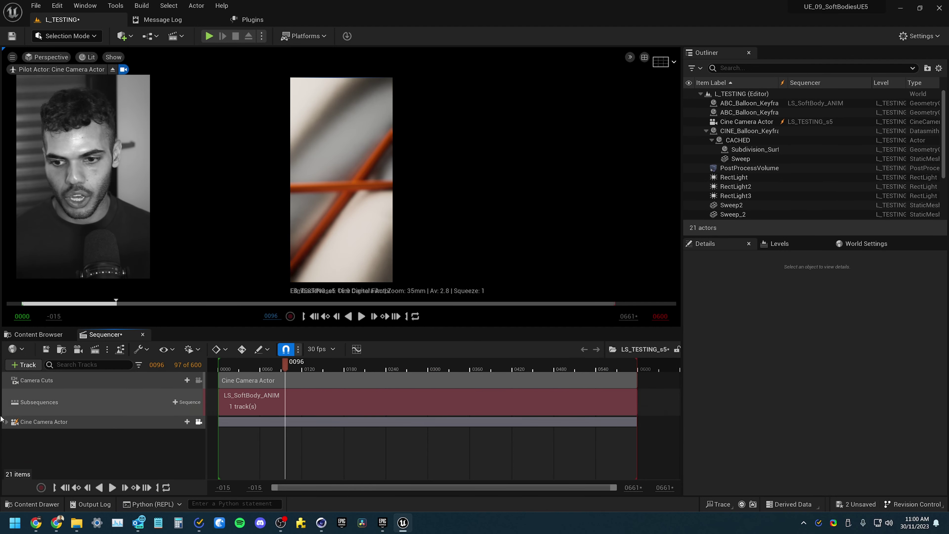
{"action": "left_click", "coordinate": [6, 421]}
{"action": "scroll", "coordinate": [604, 456], "scroll_direction": "down", "scroll_amount": 2}
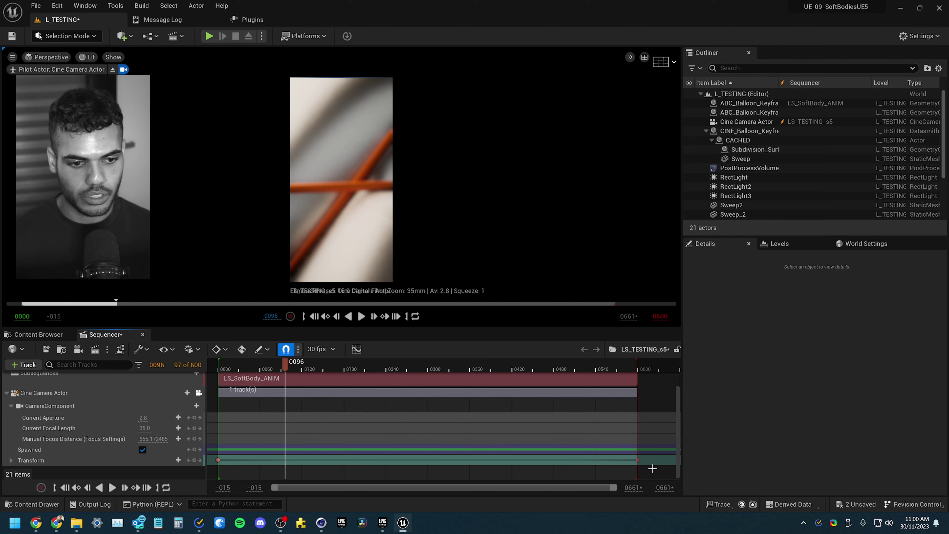
{"action": "left_click_drag", "start_coordinate": [651, 470], "coordinate": [623, 452]}
{"action": "key", "text": "Delete"}
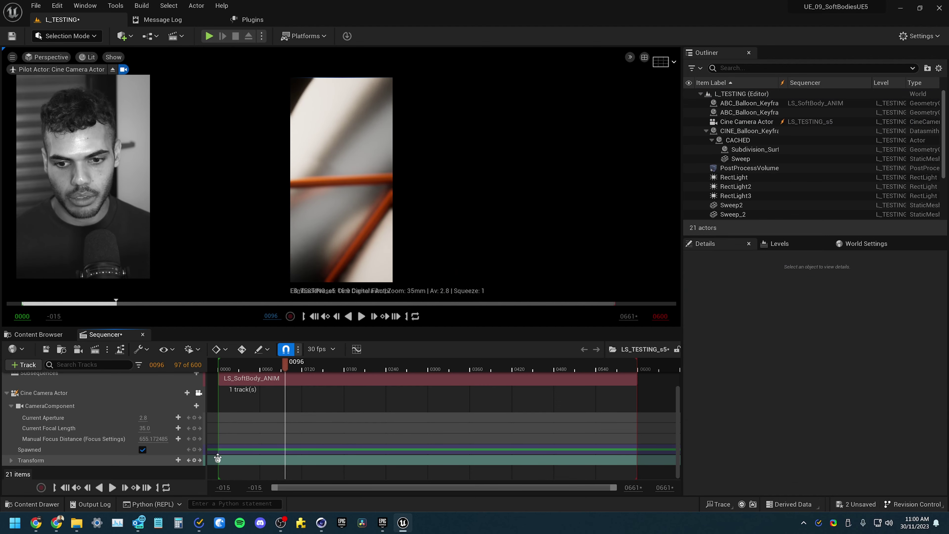
Step: Frame the camera on the balloons lined up one behind another, key its transform at frame 0 and preview the motion
{"action": "left_click", "coordinate": [218, 459]}
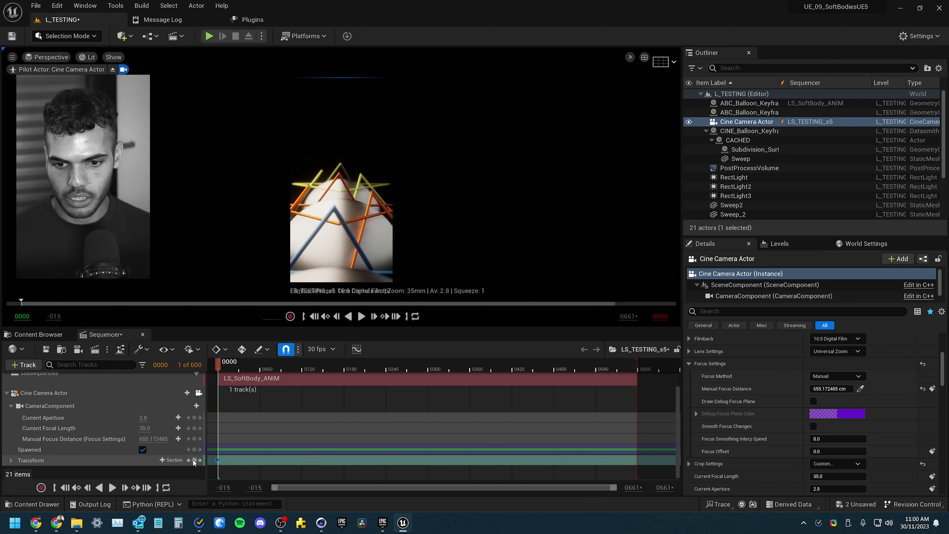
{"action": "left_click_drag", "start_coordinate": [218, 363], "coordinate": [362, 375]}
{"action": "scroll", "coordinate": [267, 420], "scroll_direction": "up", "scroll_amount": 3}
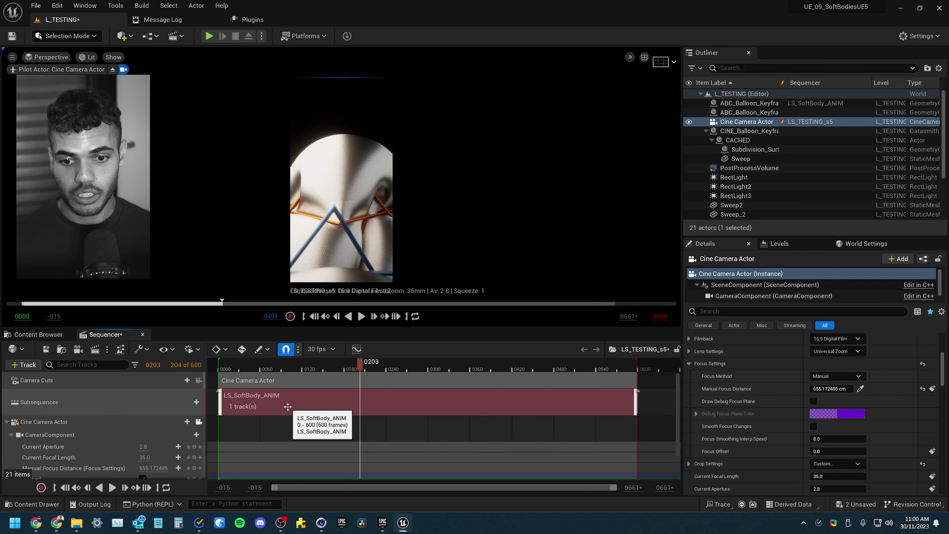
Step: Open the nested LS_SoftBody_ANIM sequence and add ABC_Balloon_KeyframeBaked_SubD with a geometry cache track starting at frame 0
{"action": "double_click", "coordinate": [287, 408]}
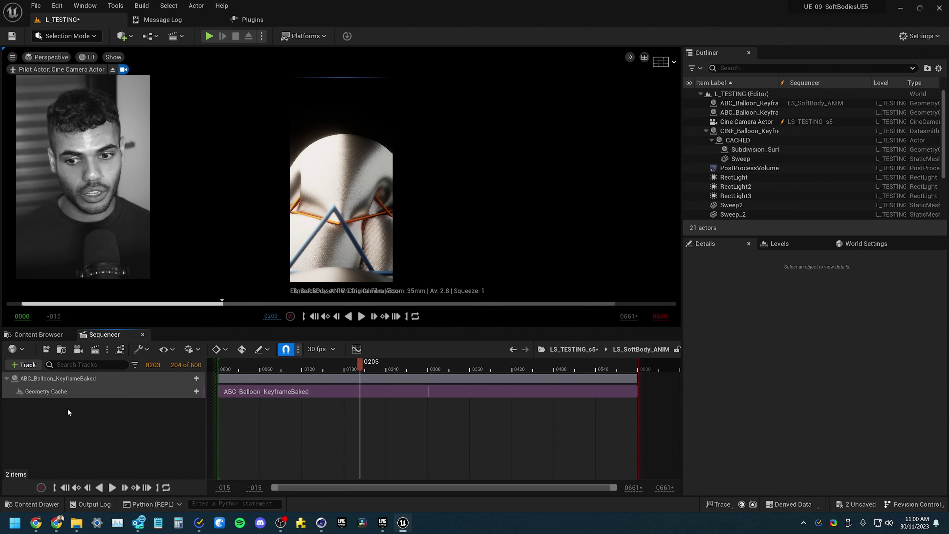
{"action": "left_click", "coordinate": [7, 378]}
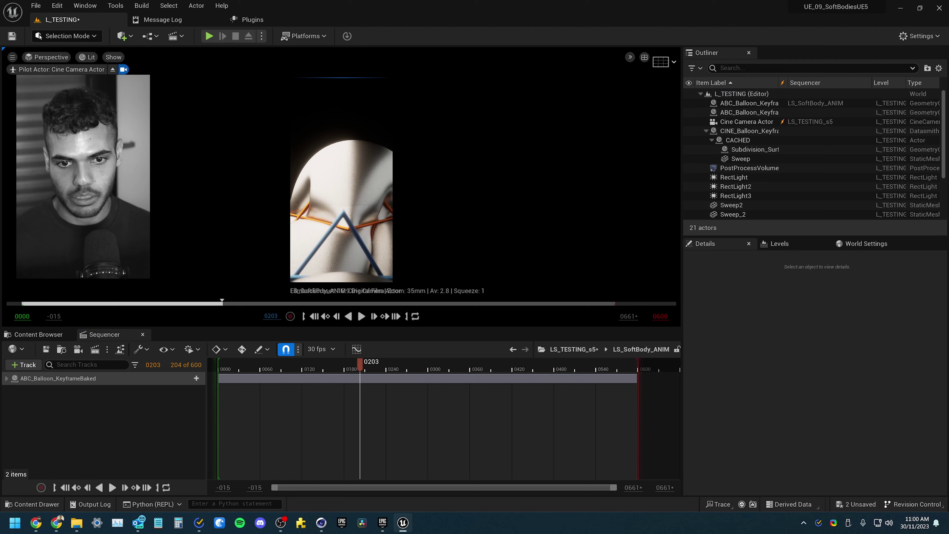
{"action": "left_click", "coordinate": [316, 220]}
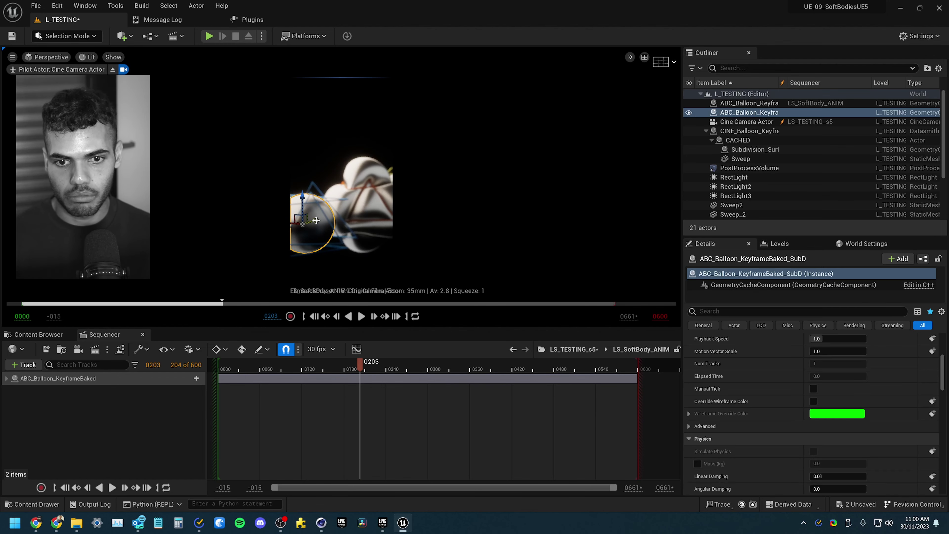
{"action": "left_click_drag", "start_coordinate": [770, 113], "coordinate": [123, 413]}
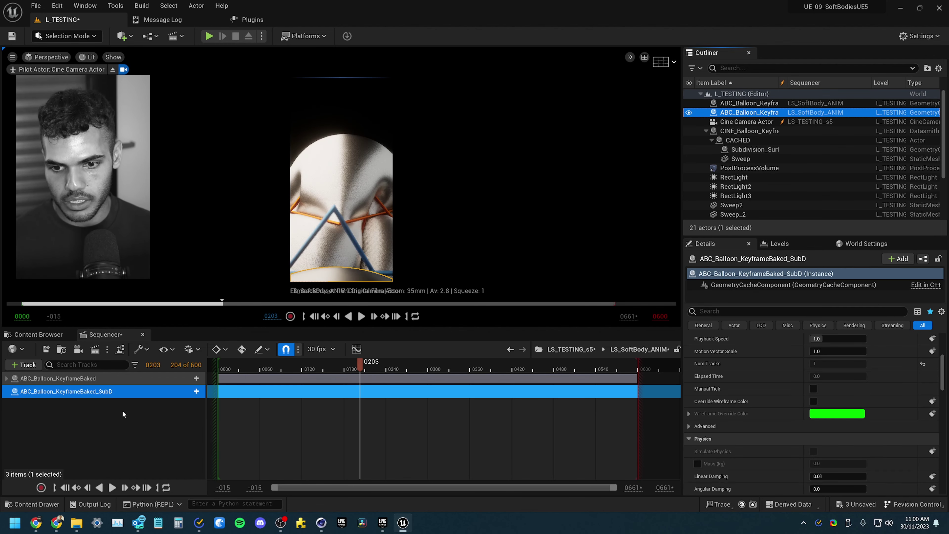
{"action": "left_click", "coordinate": [65, 488]}
{"action": "left_click", "coordinate": [191, 391]}
{"action": "left_click", "coordinate": [228, 324]}
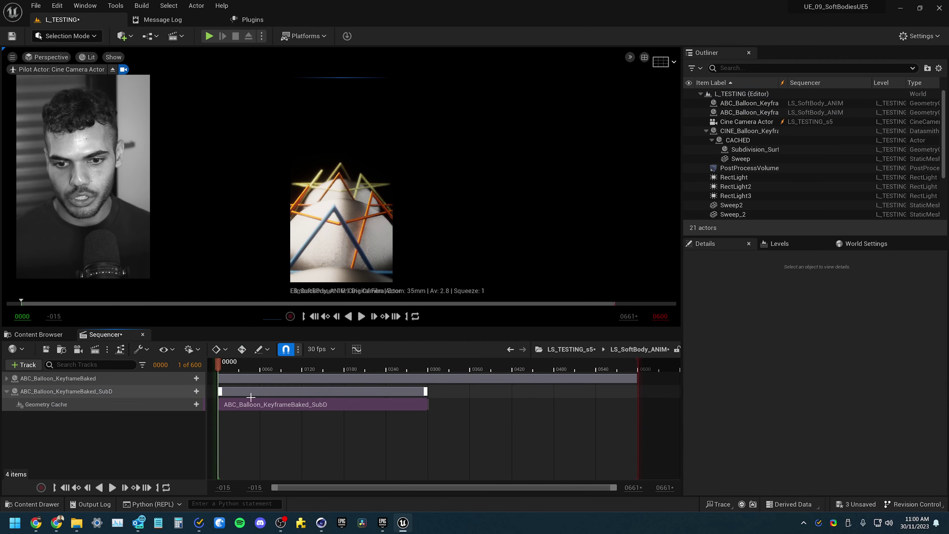
Step: Set the play rate of the ABC_Balloon_KeyframeBaked_SubD geometry cache section to 0.5 and collapse its track
{"action": "right_click", "coordinate": [263, 408]}
{"action": "mouse_move", "coordinate": [299, 263]}
{"action": "left_click", "coordinate": [486, 456]}
{"action": "type", "text": ".5"}
{"action": "key", "text": "Return"}
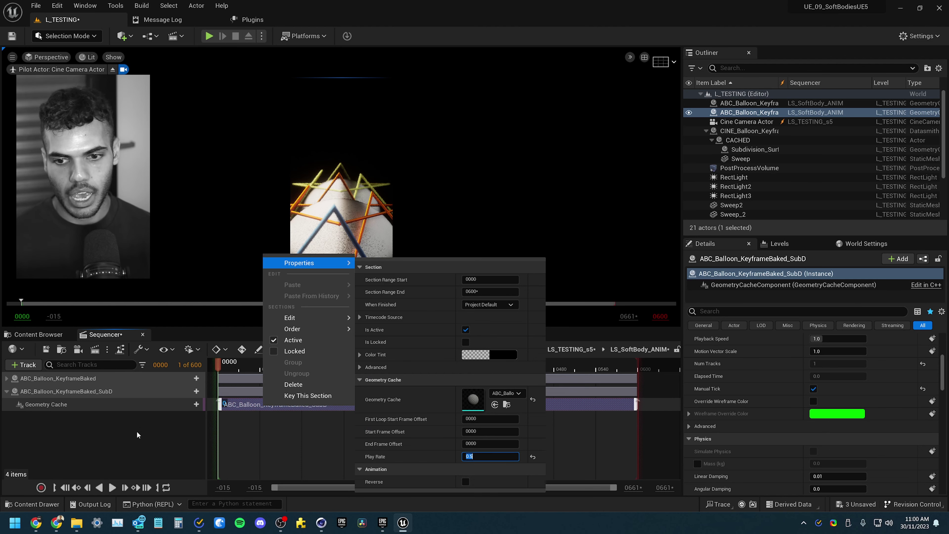
{"action": "left_click", "coordinate": [131, 443]}
{"action": "left_click", "coordinate": [7, 392]}
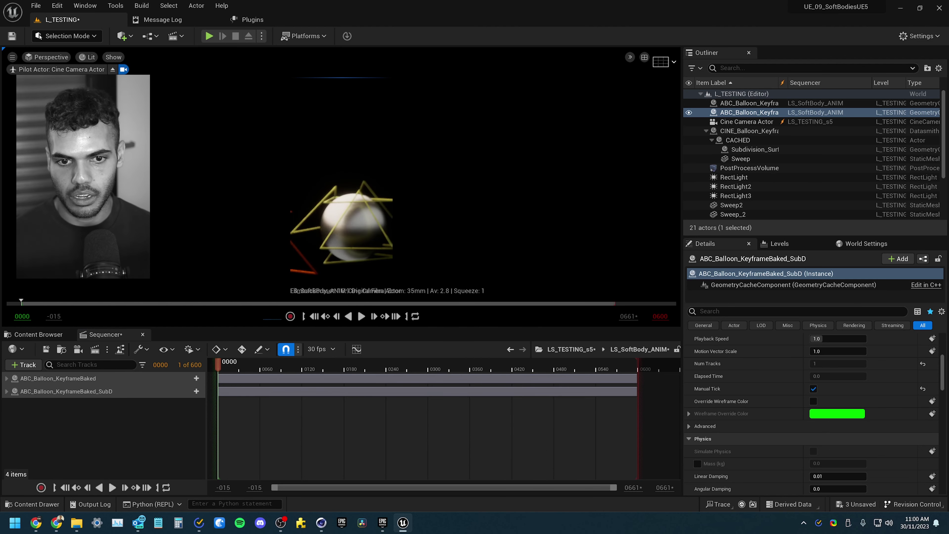
Step: Add the Subdivision_Surface actor from the CACHED group to the sequence with a geometry cache track
{"action": "left_click", "coordinate": [755, 149]}
{"action": "left_click_drag", "start_coordinate": [755, 149], "coordinate": [175, 409]}
{"action": "left_click", "coordinate": [196, 404]}
{"action": "left_click", "coordinate": [217, 342]}
Step: Slow the Subdivision_Surface geometry cache section to half its play rate and save the sequence
{"action": "right_click", "coordinate": [251, 420]}
{"action": "mouse_move", "coordinate": [287, 276]}
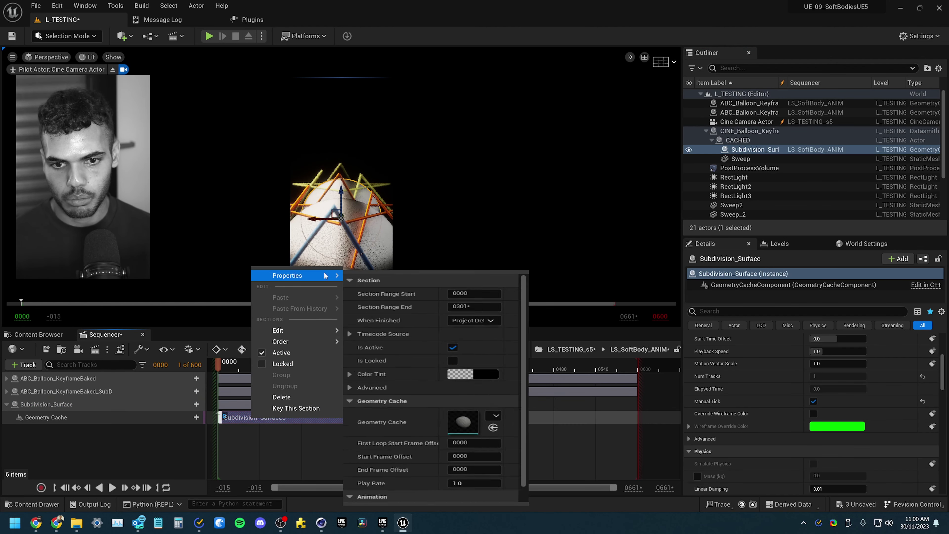
{"action": "left_click", "coordinate": [489, 467]}
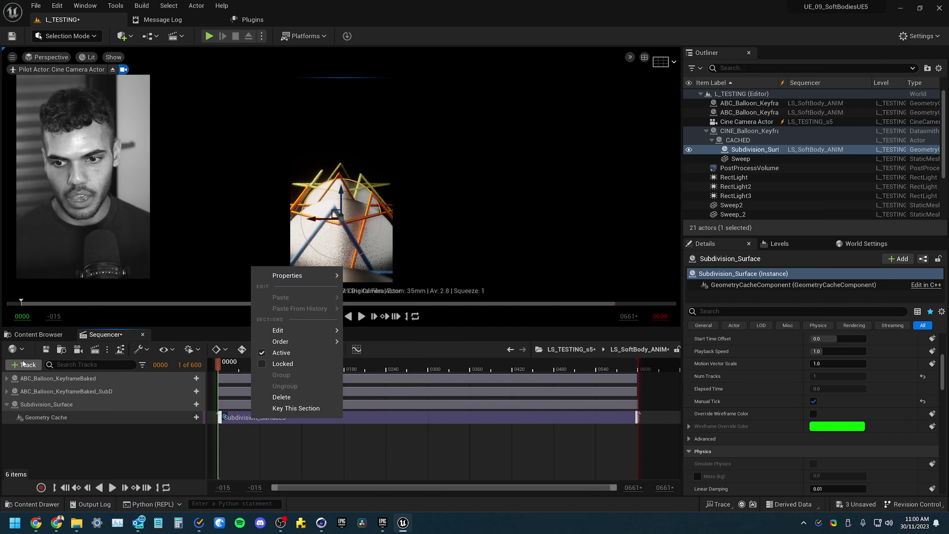
{"action": "left_click", "coordinate": [46, 348]}
{"action": "left_click", "coordinate": [496, 365]}
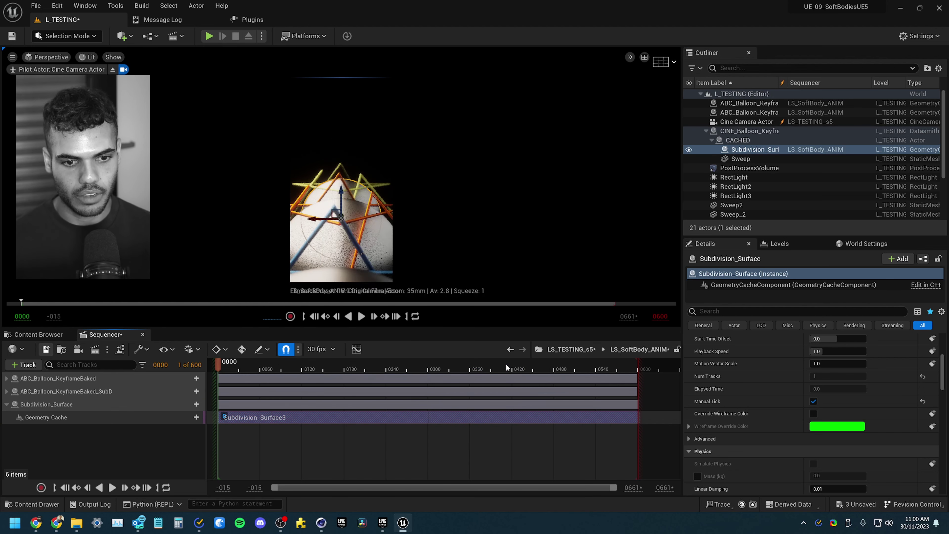
Step: Return to LS_TESTING_s5, look through the cine camera, go to frame 128 and start reframing the balloons
{"action": "left_click", "coordinate": [575, 349]}
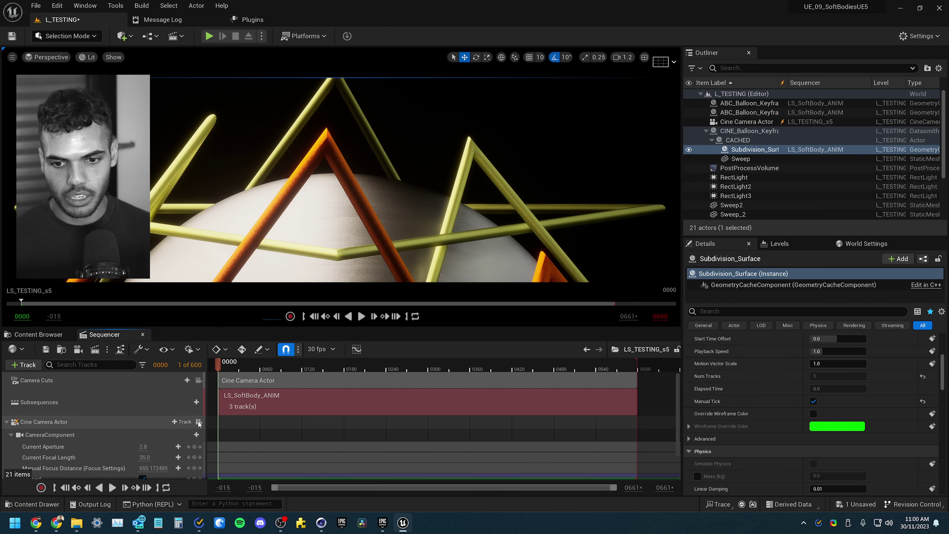
{"action": "left_click_drag", "start_coordinate": [239, 364], "coordinate": [307, 361]}
{"action": "right_click_drag", "start_coordinate": [366, 240], "coordinate": [399, 239]}
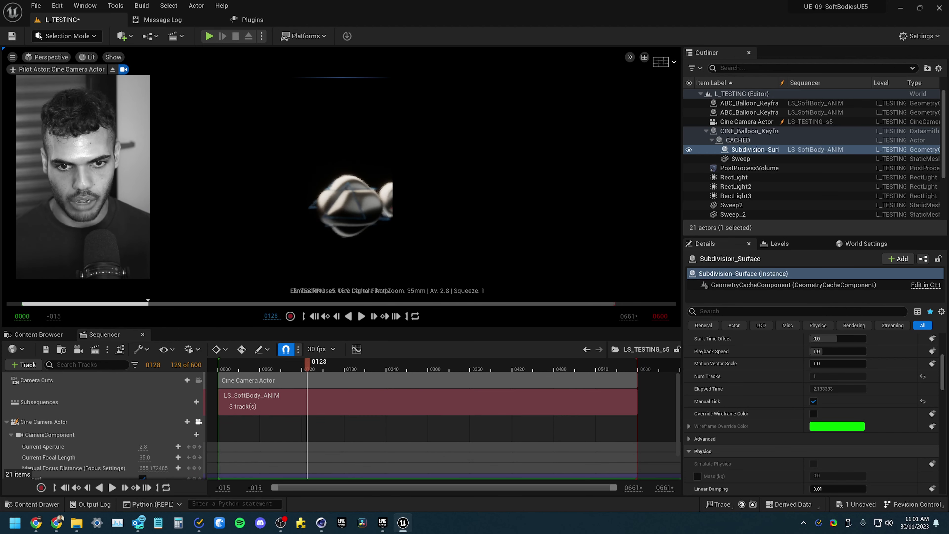